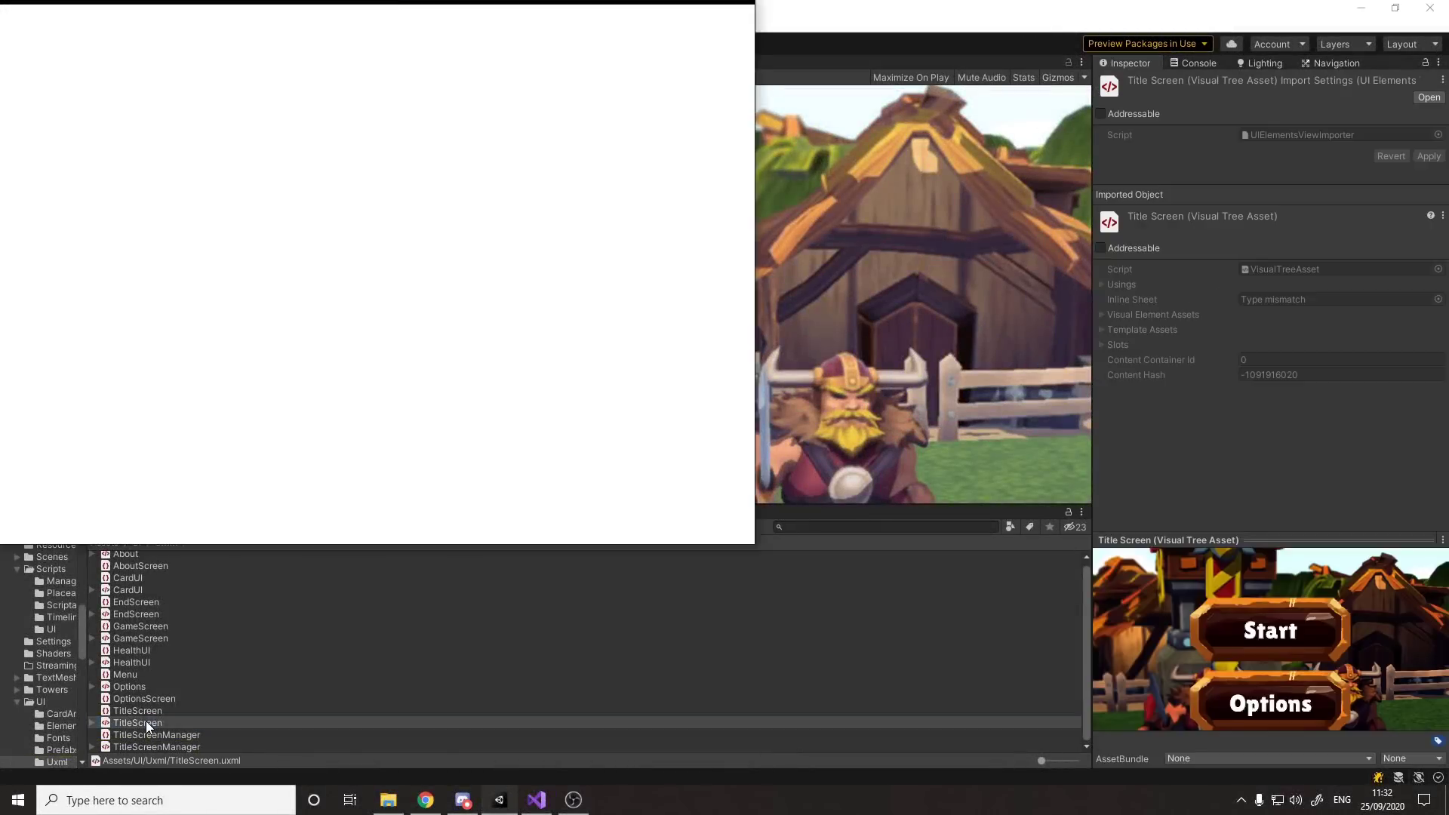
Open TitleScreen.uxml in UI Builder, inspect #button-panel and #start, and toggle Preview on and off.
{"action": "double_click", "coordinate": [731, 7]}
{"action": "left_click", "coordinate": [116, 221]}
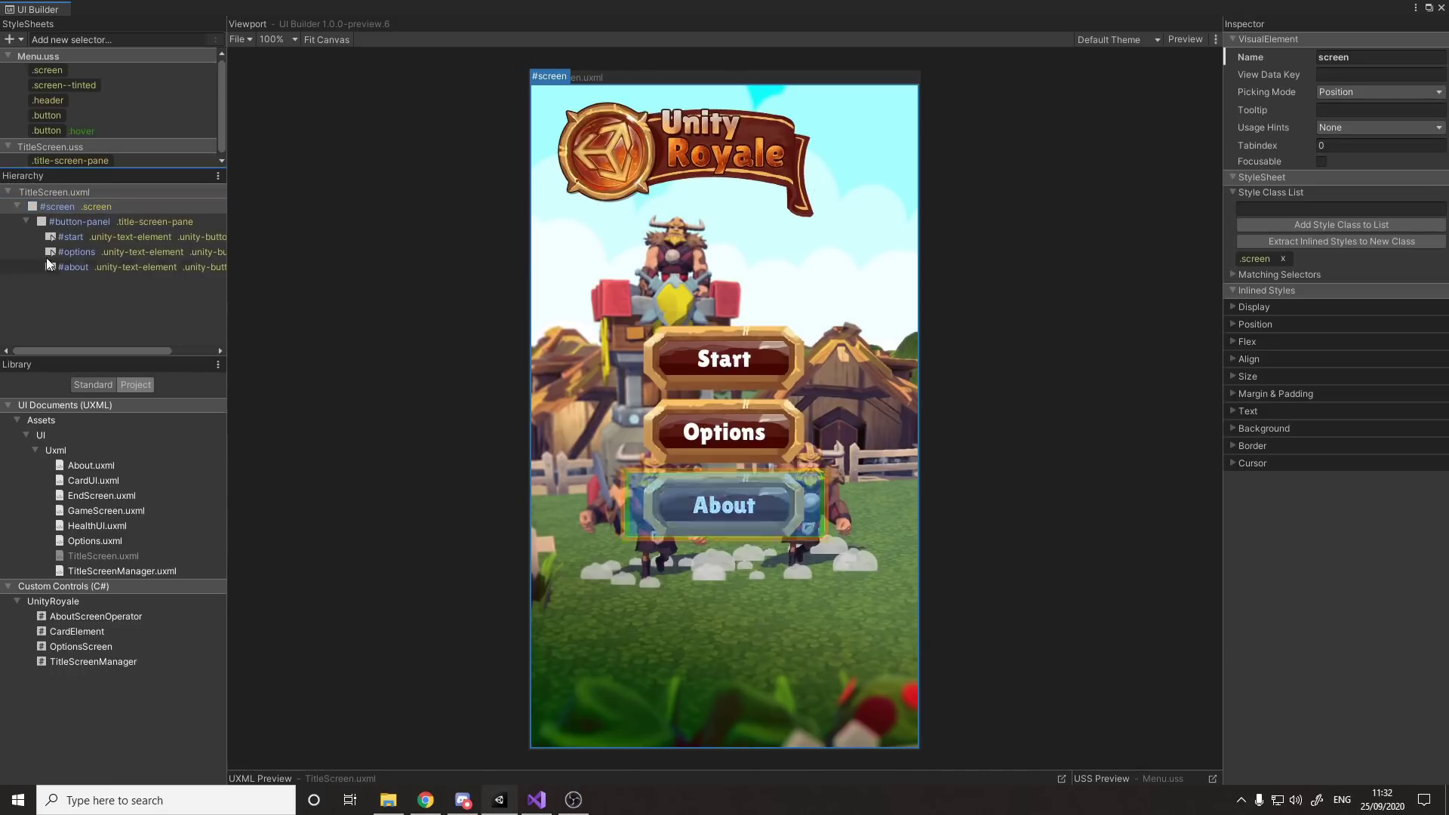
{"action": "left_click", "coordinate": [101, 237]}
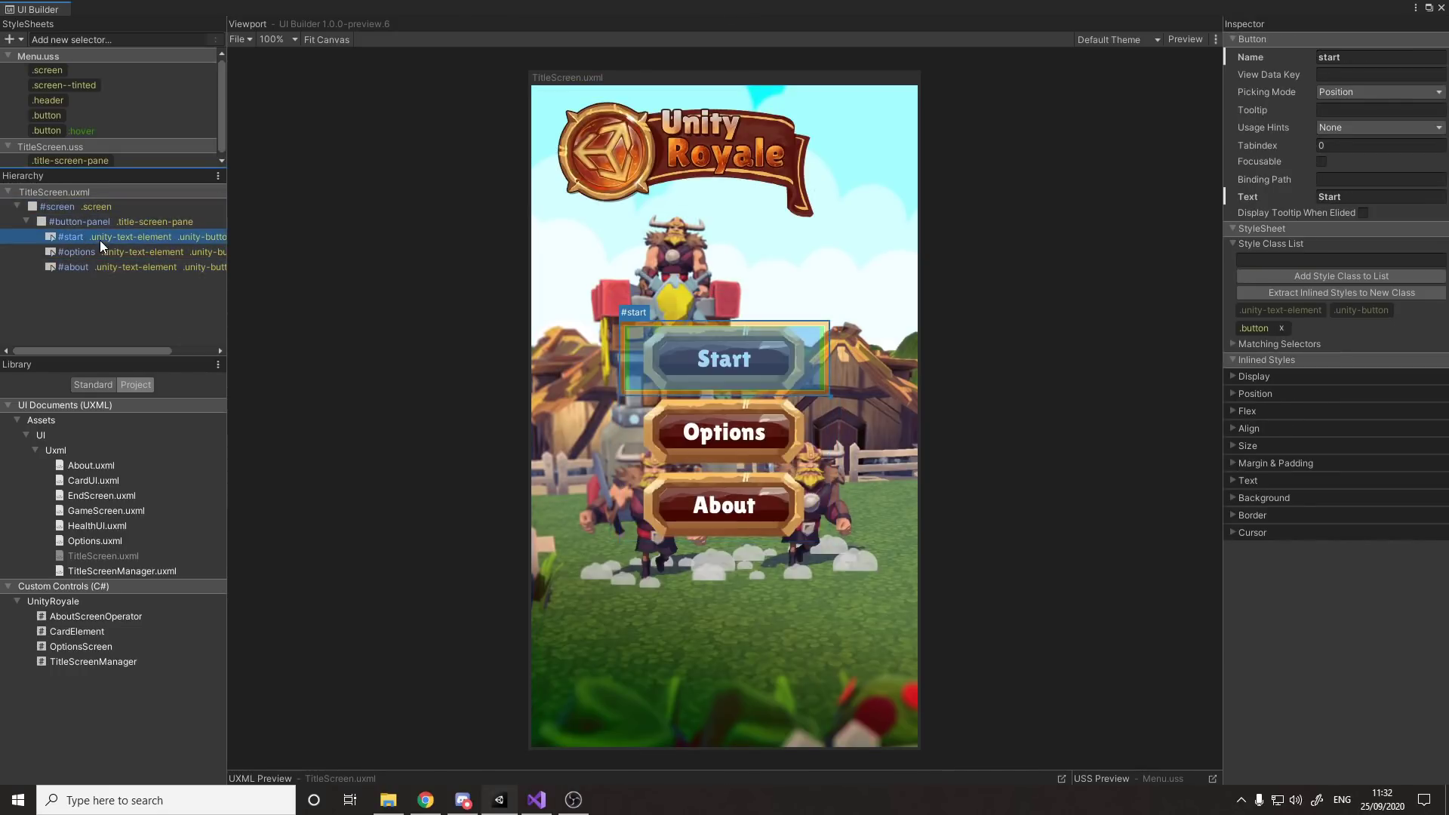
{"action": "left_click", "coordinate": [1184, 38]}
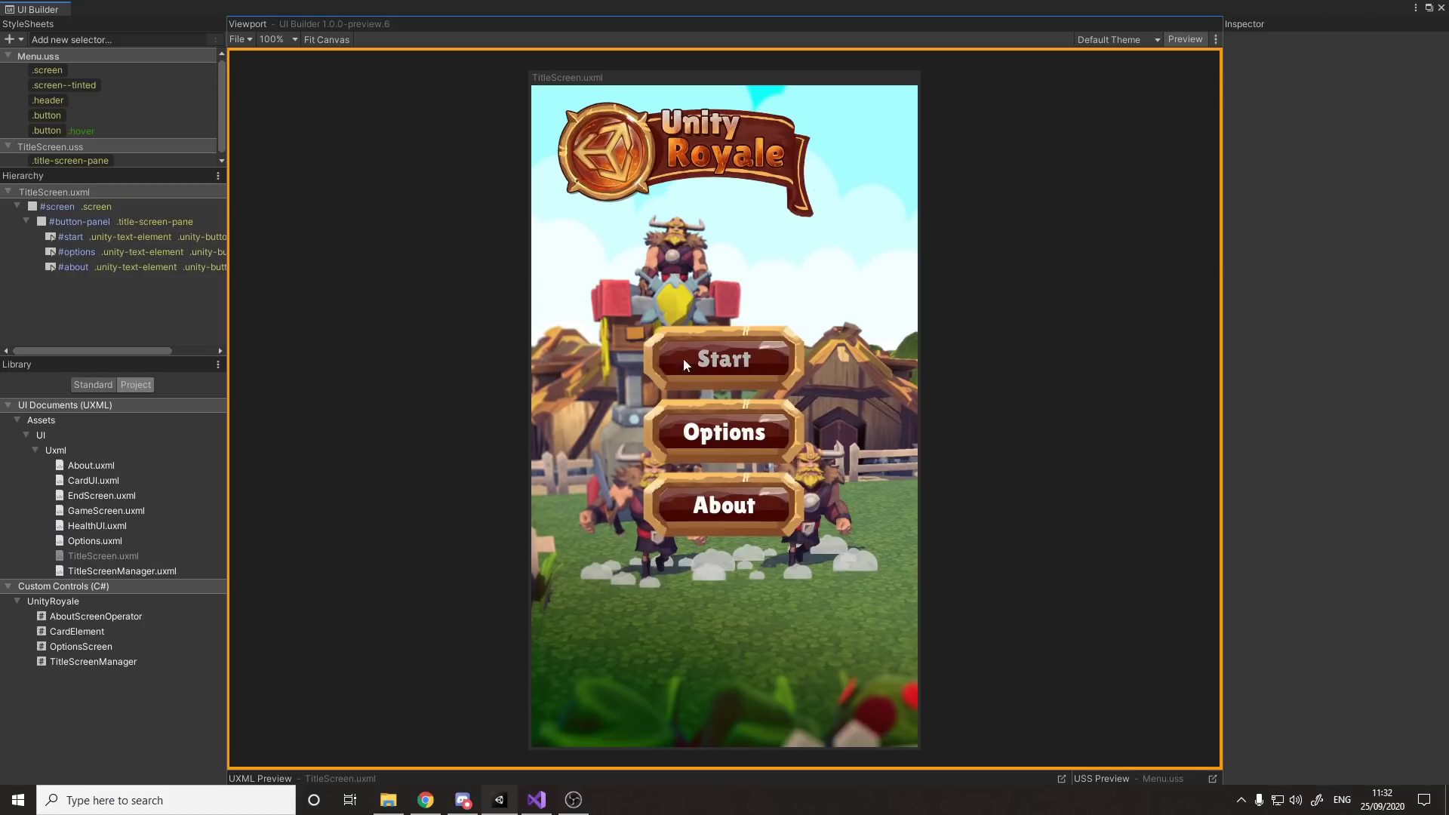
{"action": "left_click", "coordinate": [1183, 39]}
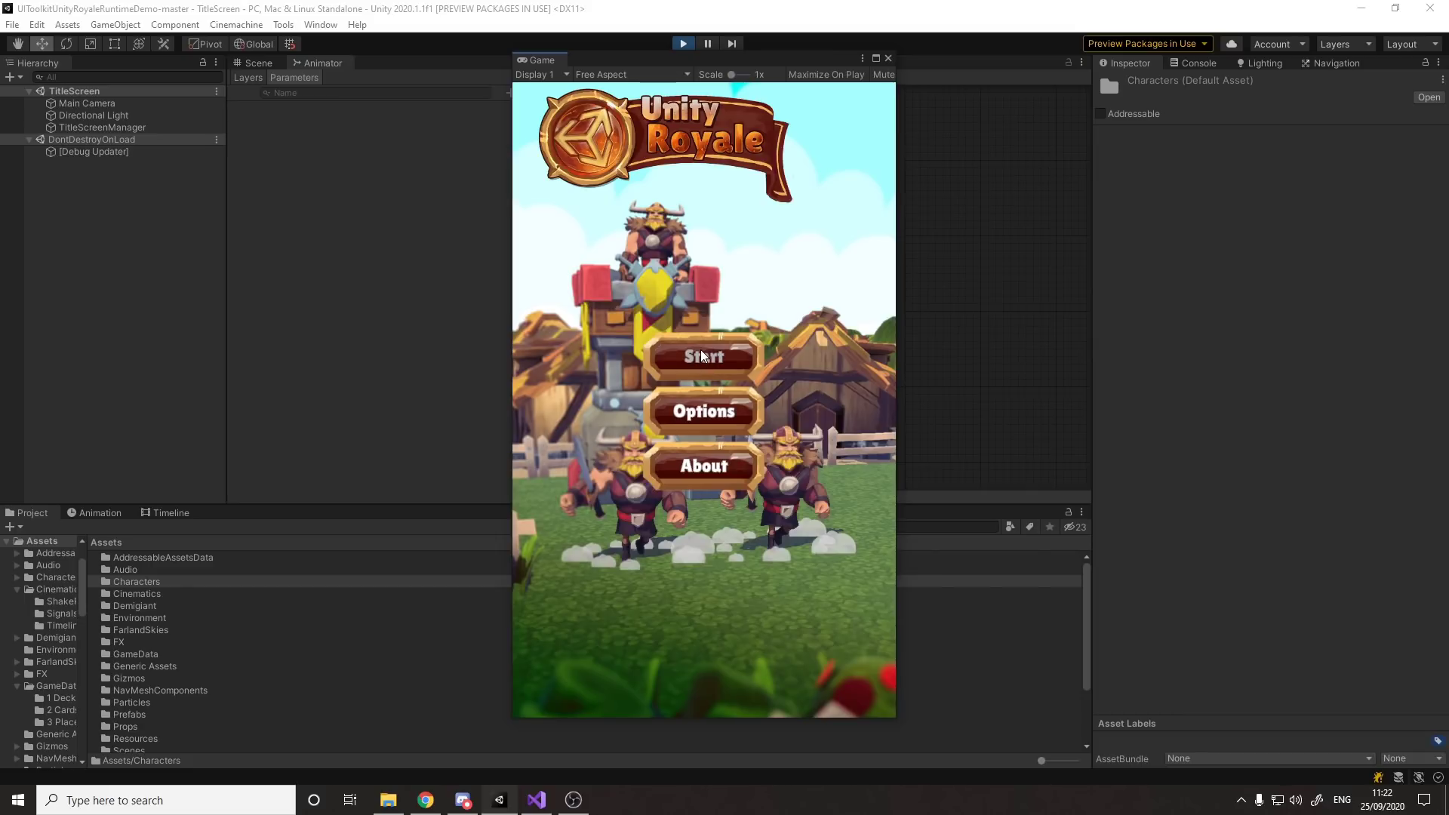
Open and close the About and Options panels, then start a match from the title menu.
{"action": "left_click", "coordinate": [715, 481]}
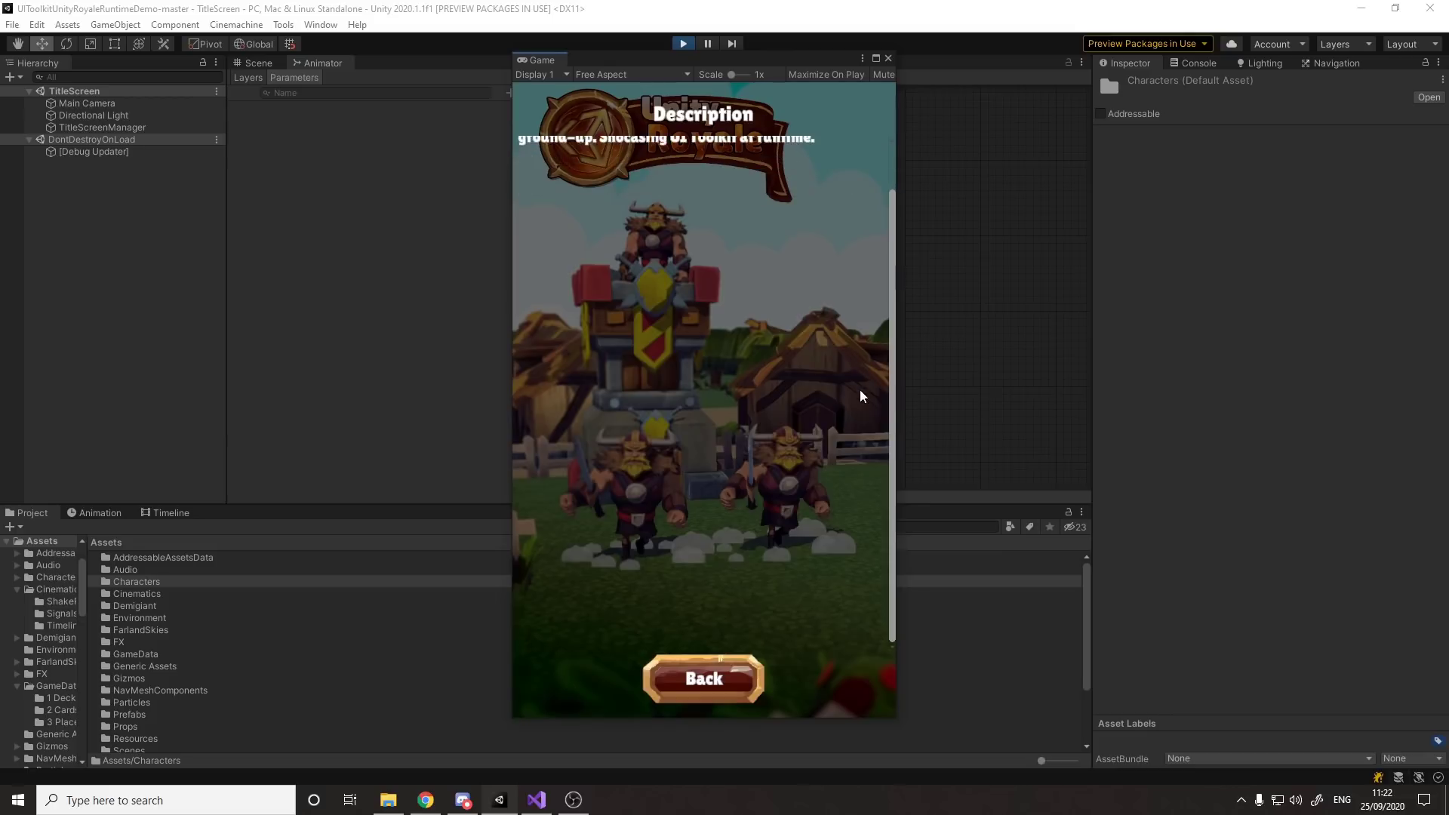
{"action": "left_click", "coordinate": [707, 677]}
{"action": "left_click", "coordinate": [710, 414]}
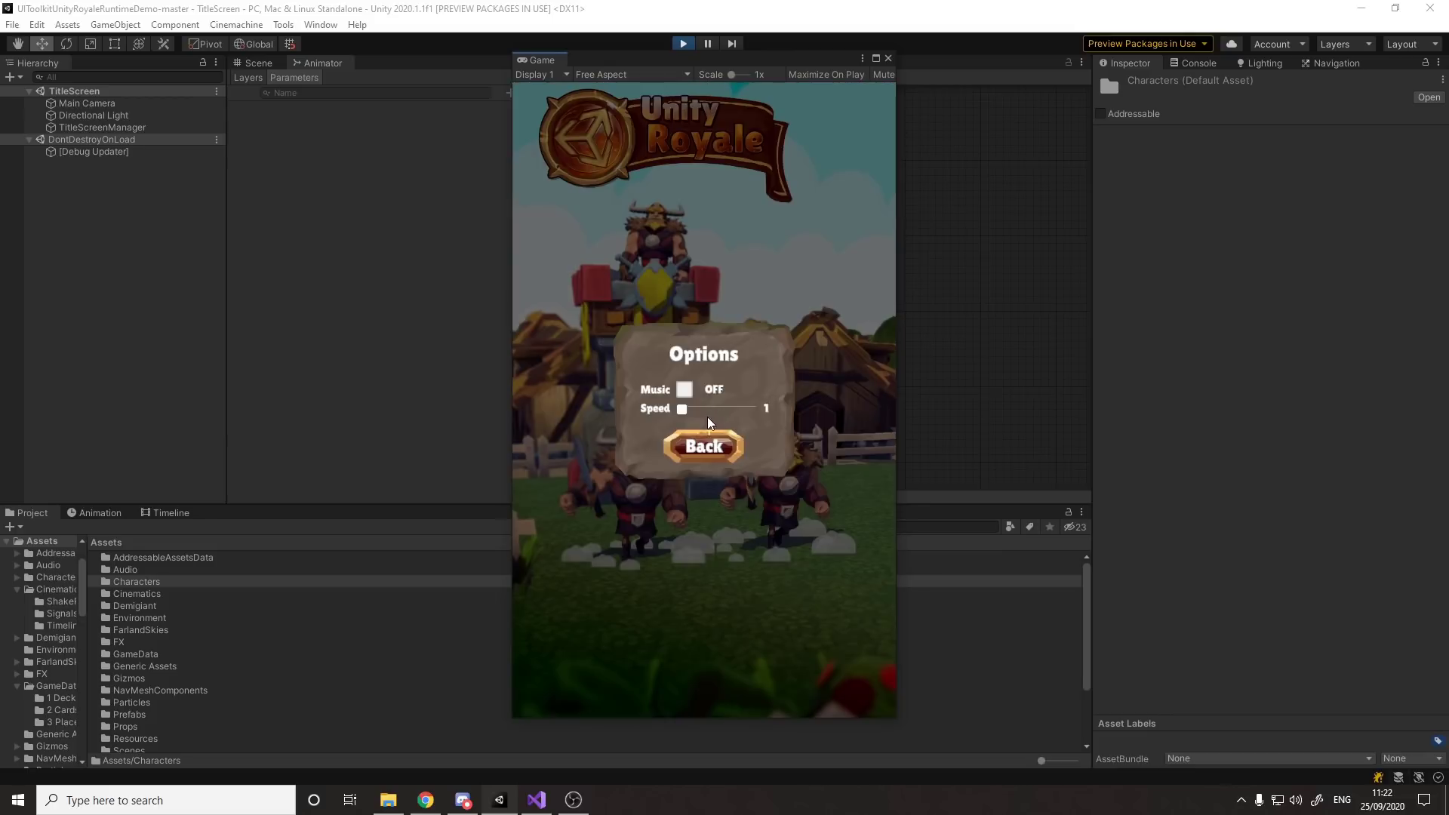
{"action": "left_click", "coordinate": [703, 447]}
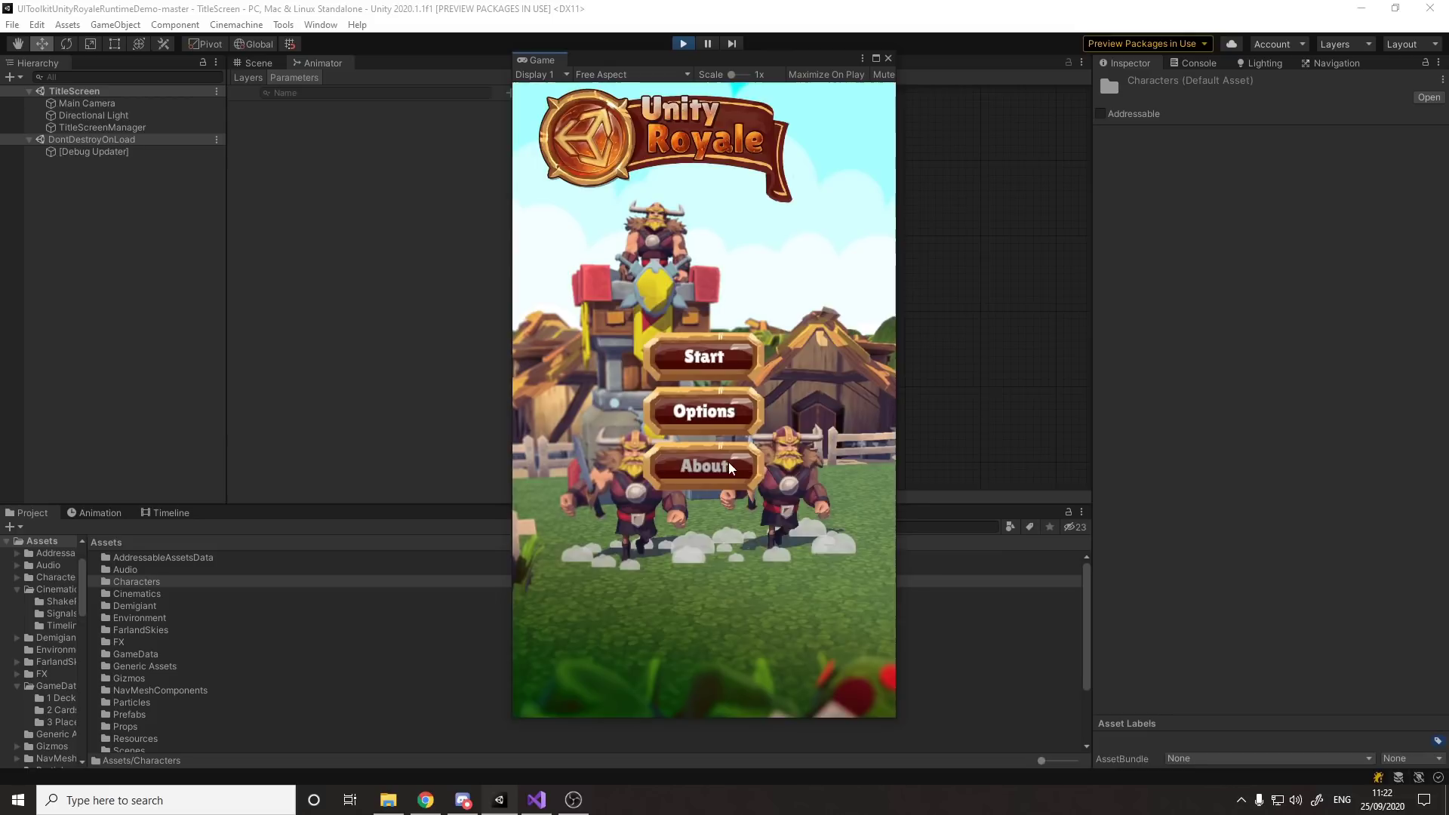
{"action": "left_click", "coordinate": [703, 361]}
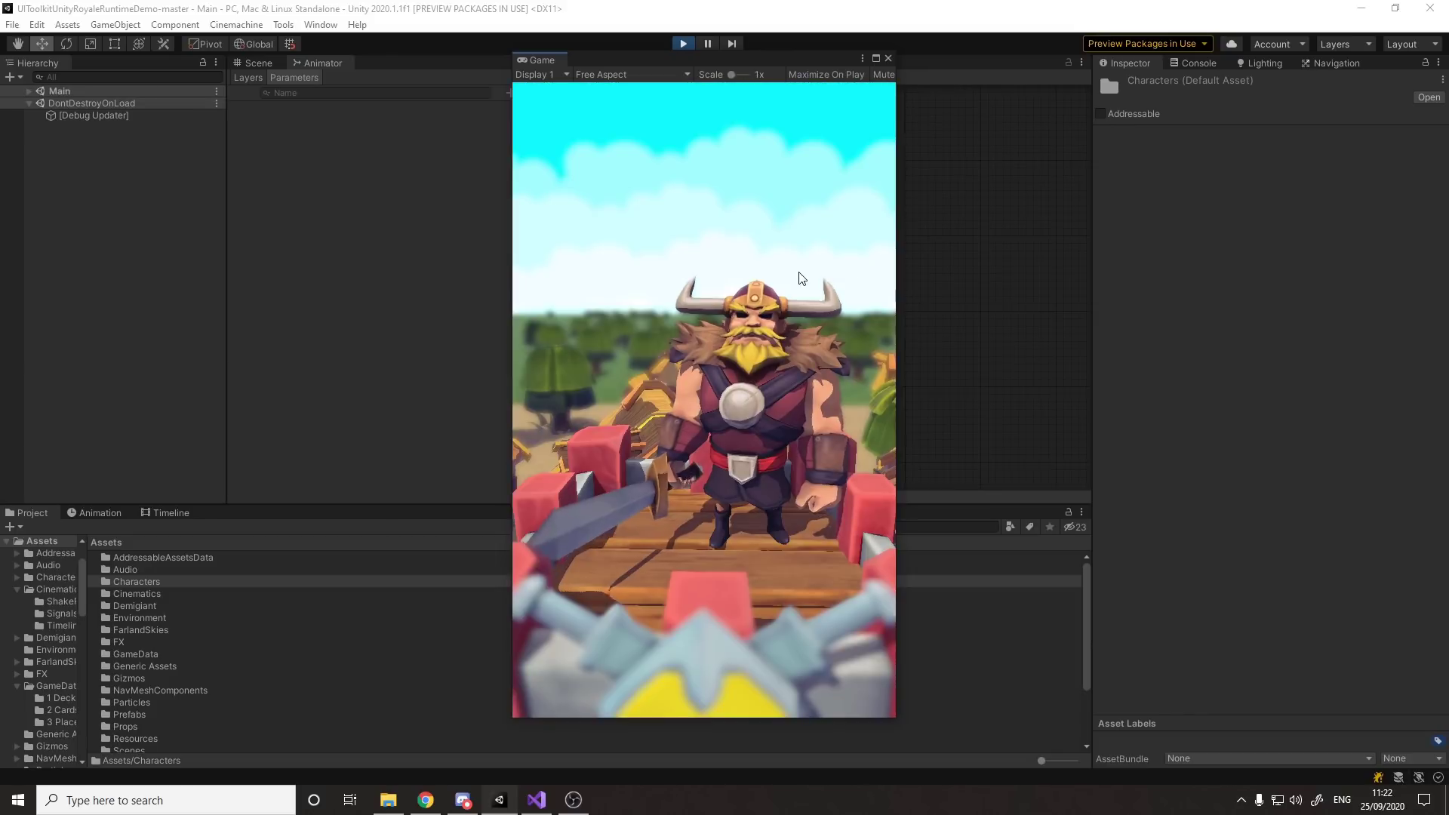
Widen the floating Game window on both sides and play the goblin card on the arena's lower left.
{"action": "left_click_drag", "start_coordinate": [898, 294], "coordinate": [1273, 291]}
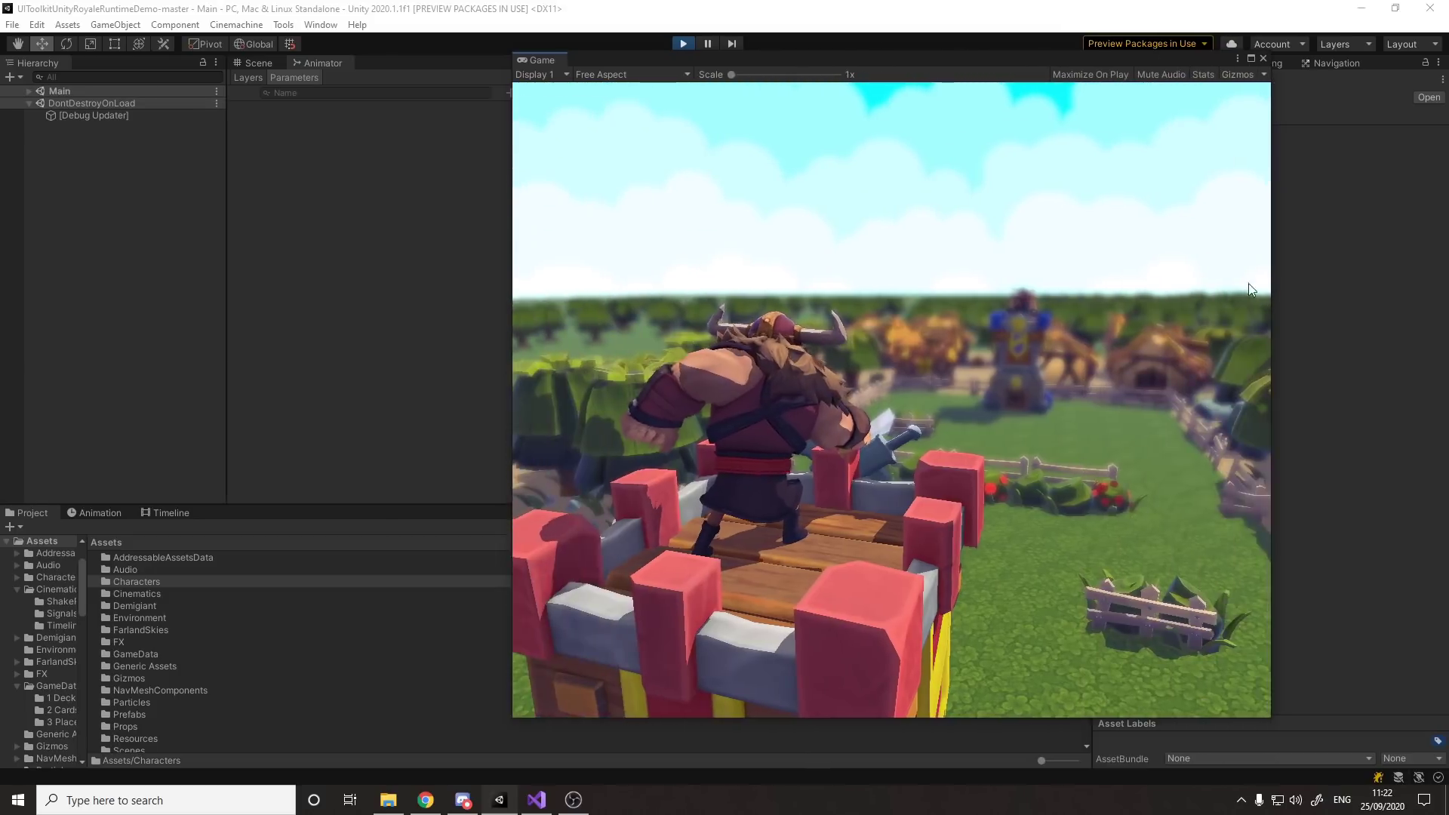
{"action": "left_click_drag", "start_coordinate": [515, 330], "coordinate": [191, 332]}
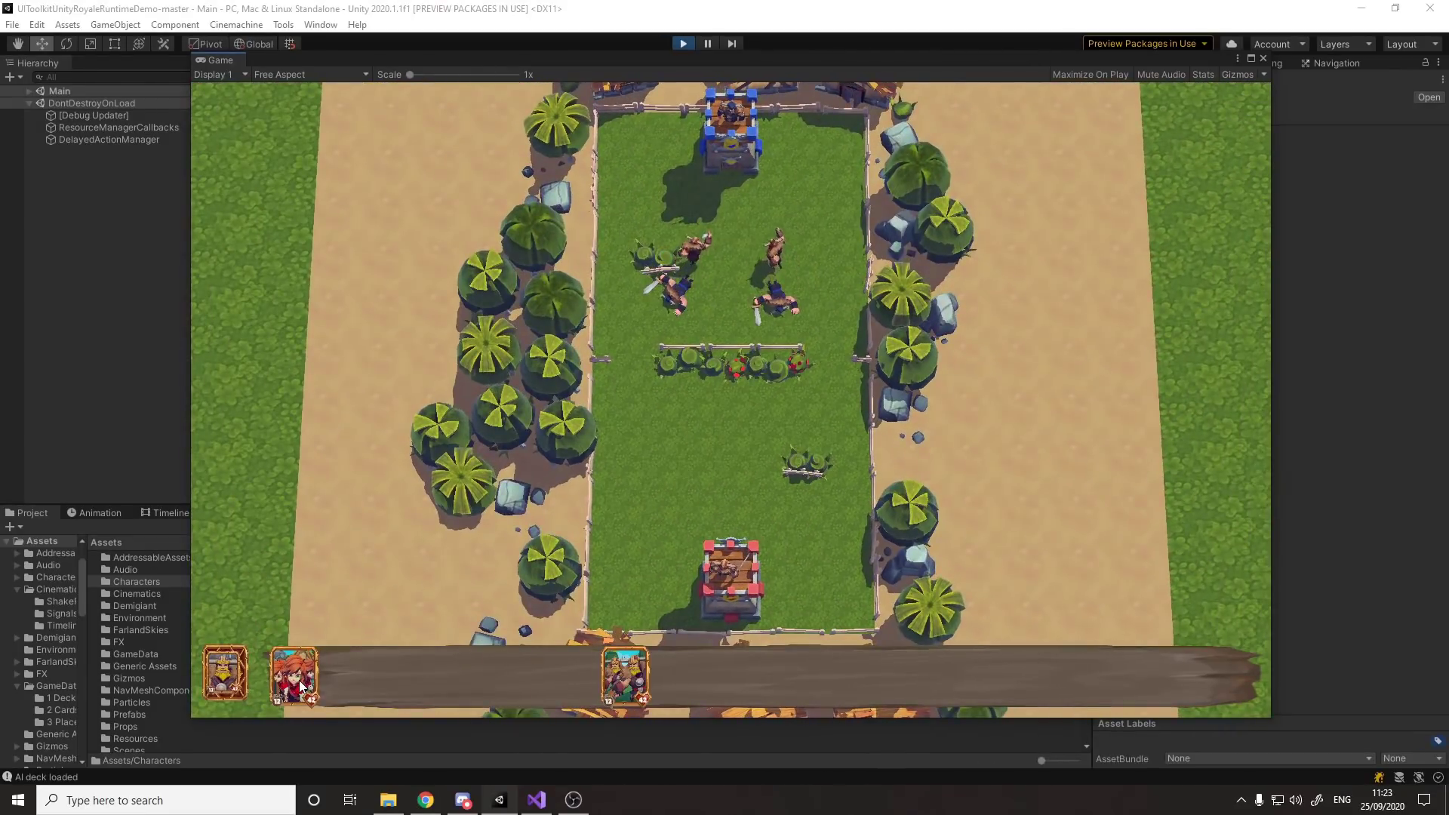
{"action": "mouse_move", "coordinate": [296, 668]}
{"action": "left_mouse_down"}
{"action": "mouse_move", "coordinate": [306, 641]}
{"action": "mouse_move", "coordinate": [472, 513]}
{"action": "mouse_move", "coordinate": [727, 516]}
{"action": "mouse_move", "coordinate": [735, 418]}
{"action": "mouse_move", "coordinate": [737, 449]}
{"action": "mouse_move", "coordinate": [661, 467]}
{"action": "left_mouse_up"}
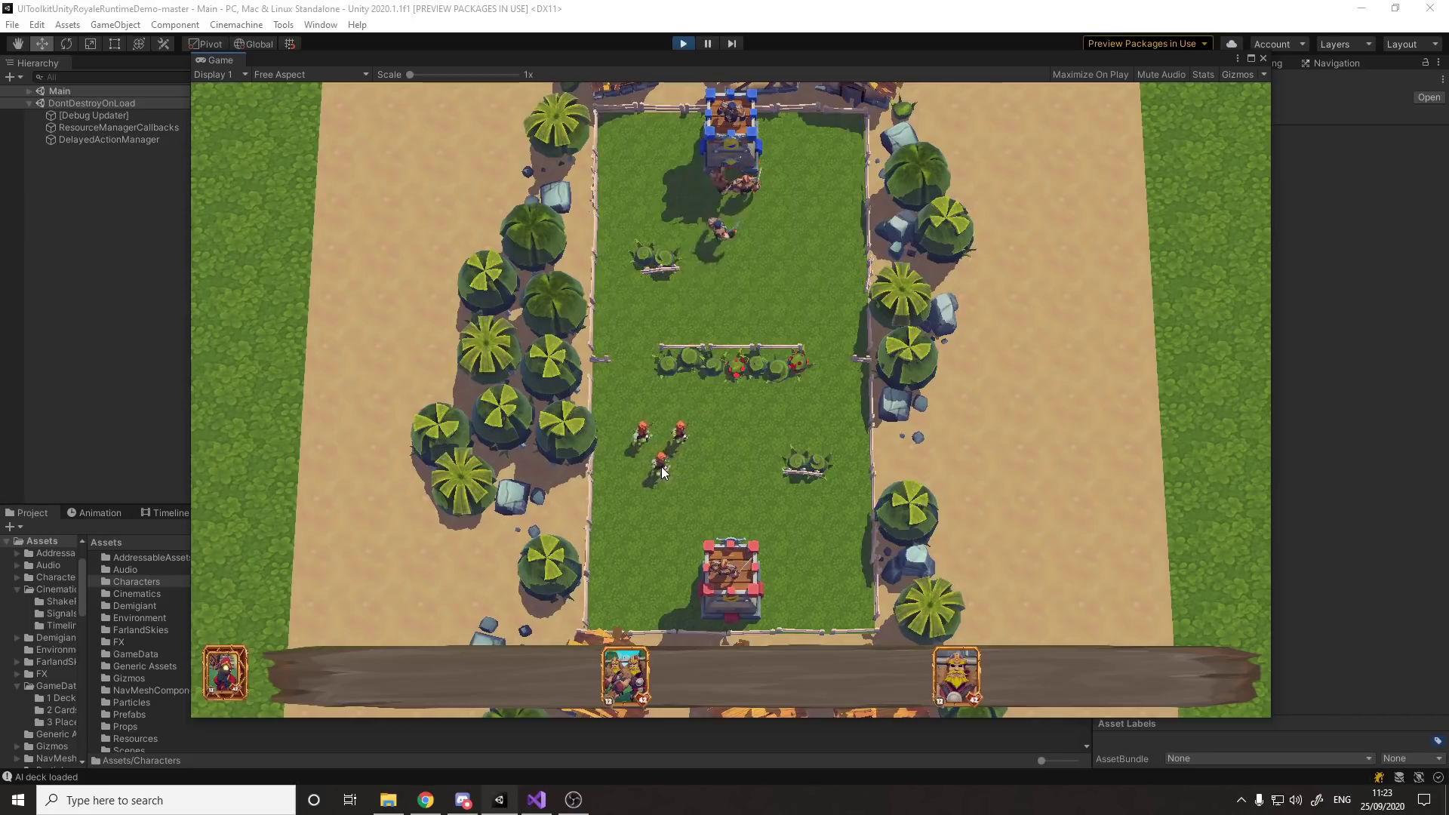
{"action": "left_click_drag", "start_coordinate": [642, 641], "coordinate": [662, 468]}
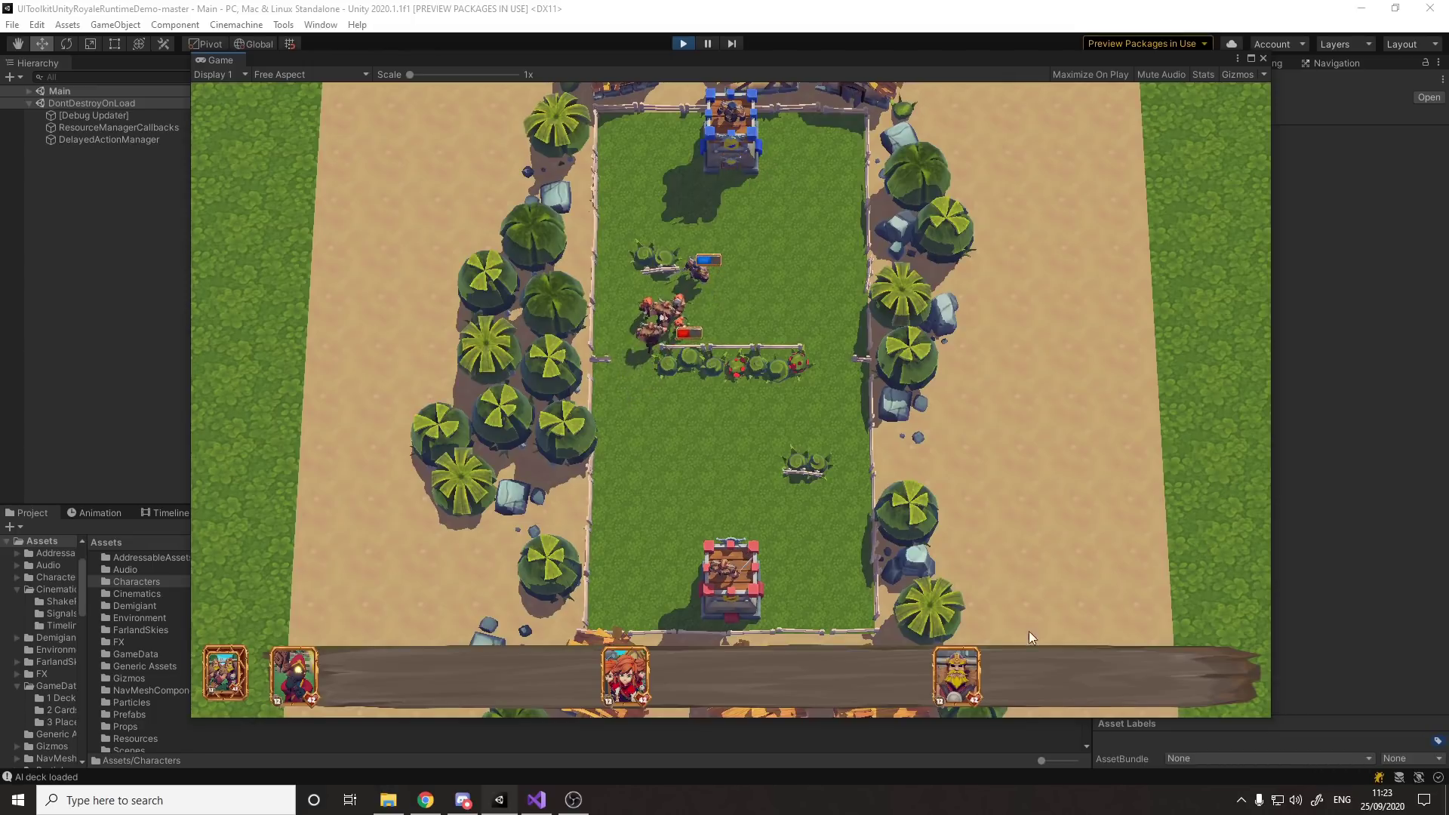
Keep dragging cards from the hand into the arena, including the king cards, until the match ends.
{"action": "mouse_move", "coordinate": [955, 673]}
{"action": "left_mouse_down"}
{"action": "mouse_move", "coordinate": [906, 533]}
{"action": "mouse_move", "coordinate": [753, 407]}
{"action": "left_mouse_up"}
{"action": "left_click_drag", "start_coordinate": [624, 671], "coordinate": [638, 430]}
{"action": "left_click_drag", "start_coordinate": [956, 673], "coordinate": [747, 419]}
{"action": "left_click_drag", "start_coordinate": [627, 671], "coordinate": [667, 451]}
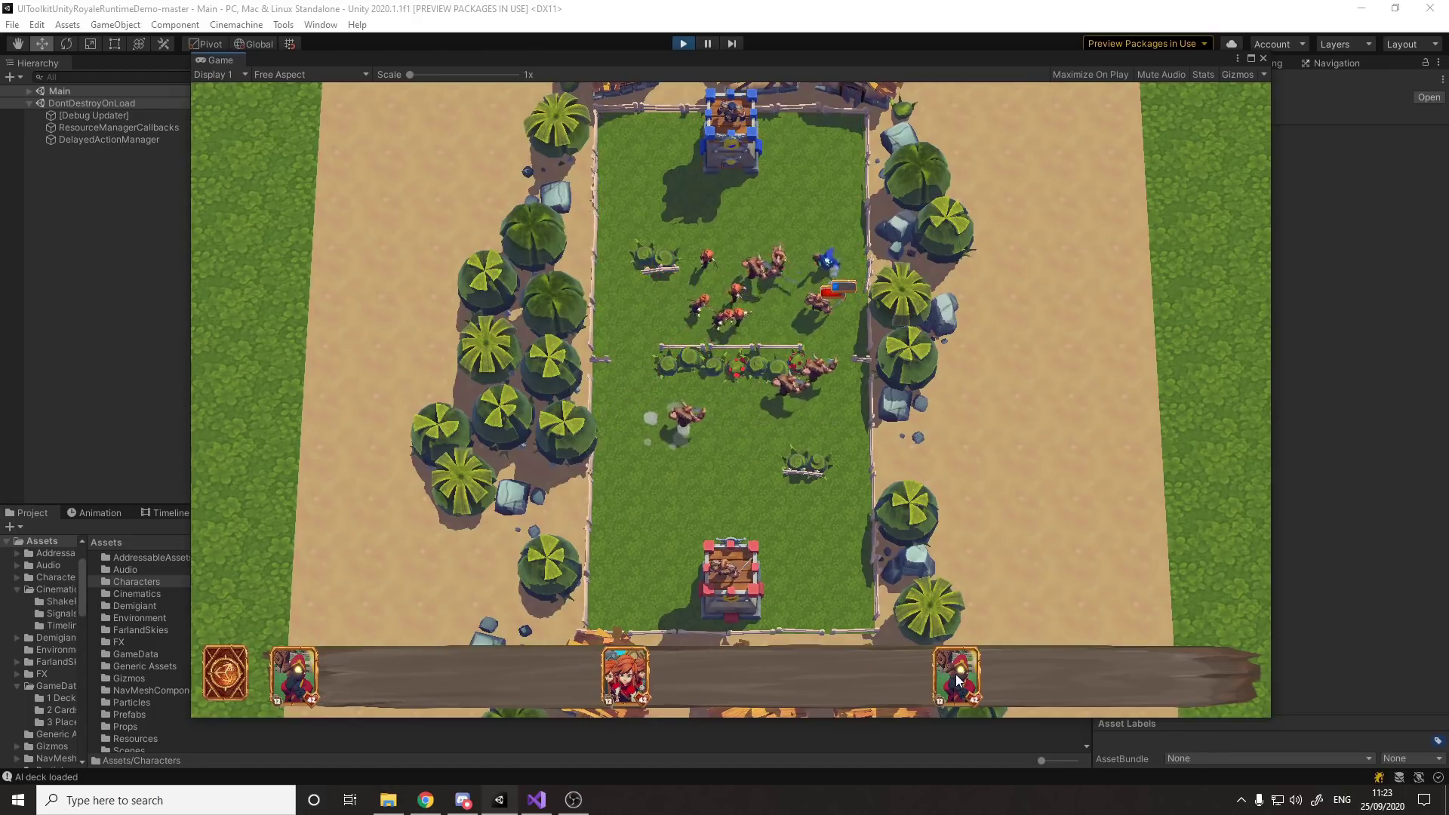
{"action": "left_click_drag", "start_coordinate": [955, 673], "coordinate": [762, 434]}
{"action": "left_click_drag", "start_coordinate": [624, 672], "coordinate": [641, 407]}
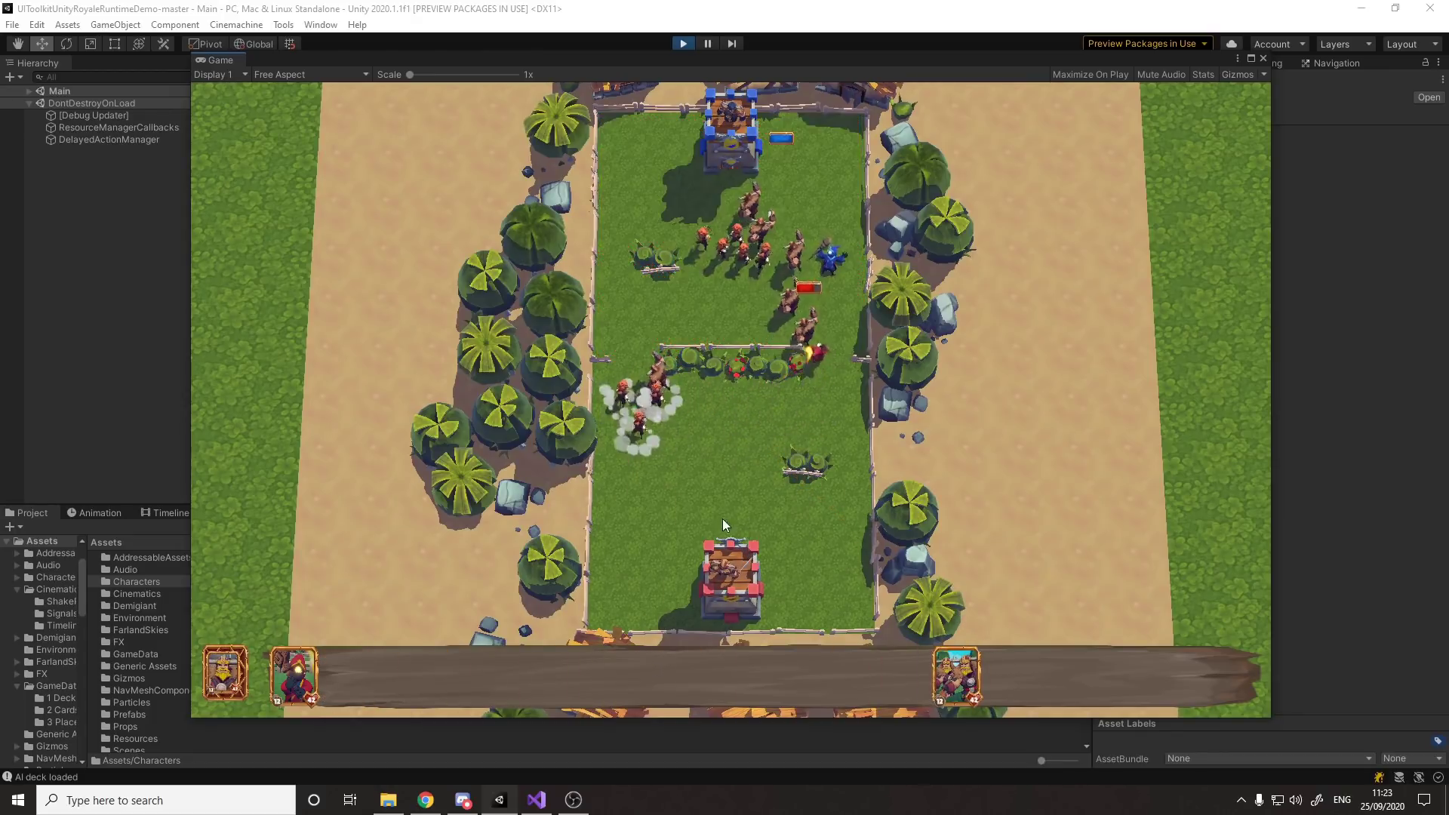
{"action": "mouse_move", "coordinate": [956, 664]}
{"action": "left_mouse_down"}
{"action": "mouse_move", "coordinate": [817, 387]}
{"action": "mouse_move", "coordinate": [819, 362]}
{"action": "left_mouse_up"}
{"action": "left_click_drag", "start_coordinate": [615, 662], "coordinate": [642, 381]}
{"action": "mouse_move", "coordinate": [955, 664]}
{"action": "left_mouse_down"}
{"action": "mouse_move", "coordinate": [857, 543]}
{"action": "mouse_move", "coordinate": [822, 468]}
{"action": "left_mouse_up"}
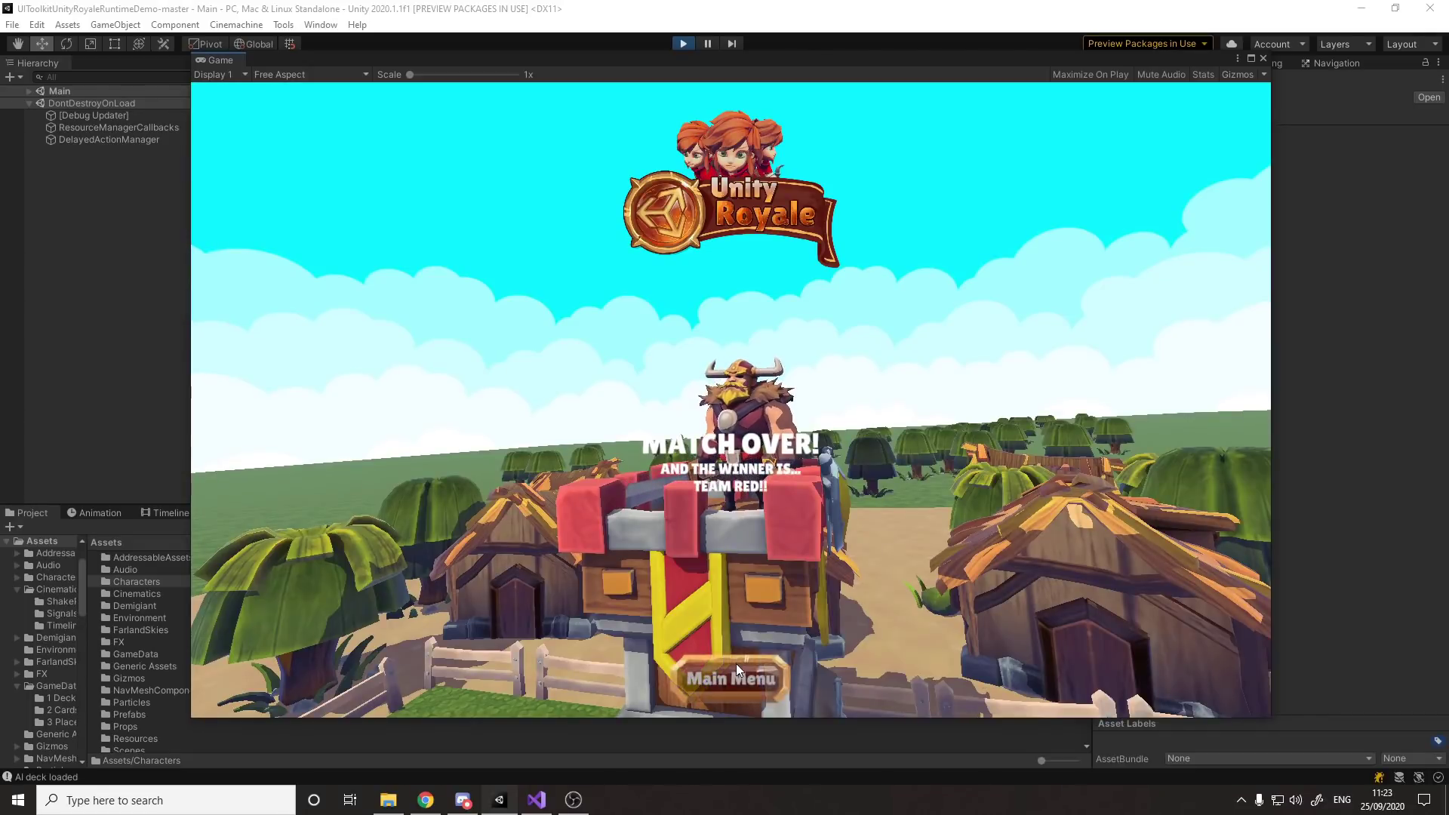
Return to the main menu, resize the Game window, dock it beside the Scene view, and show Scene.
{"action": "left_click", "coordinate": [732, 679]}
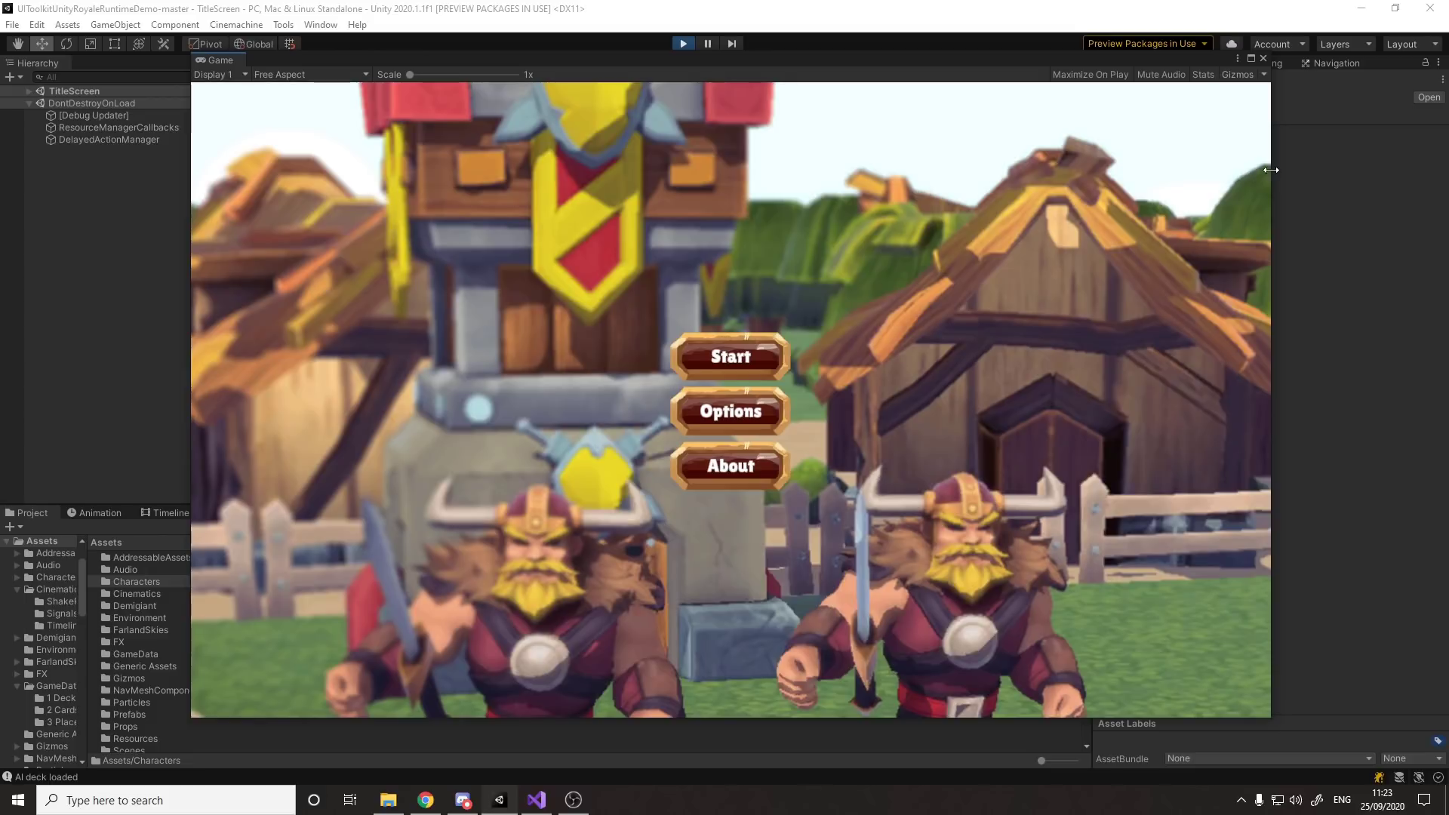
{"action": "left_click_drag", "start_coordinate": [1271, 170], "coordinate": [552, 230]}
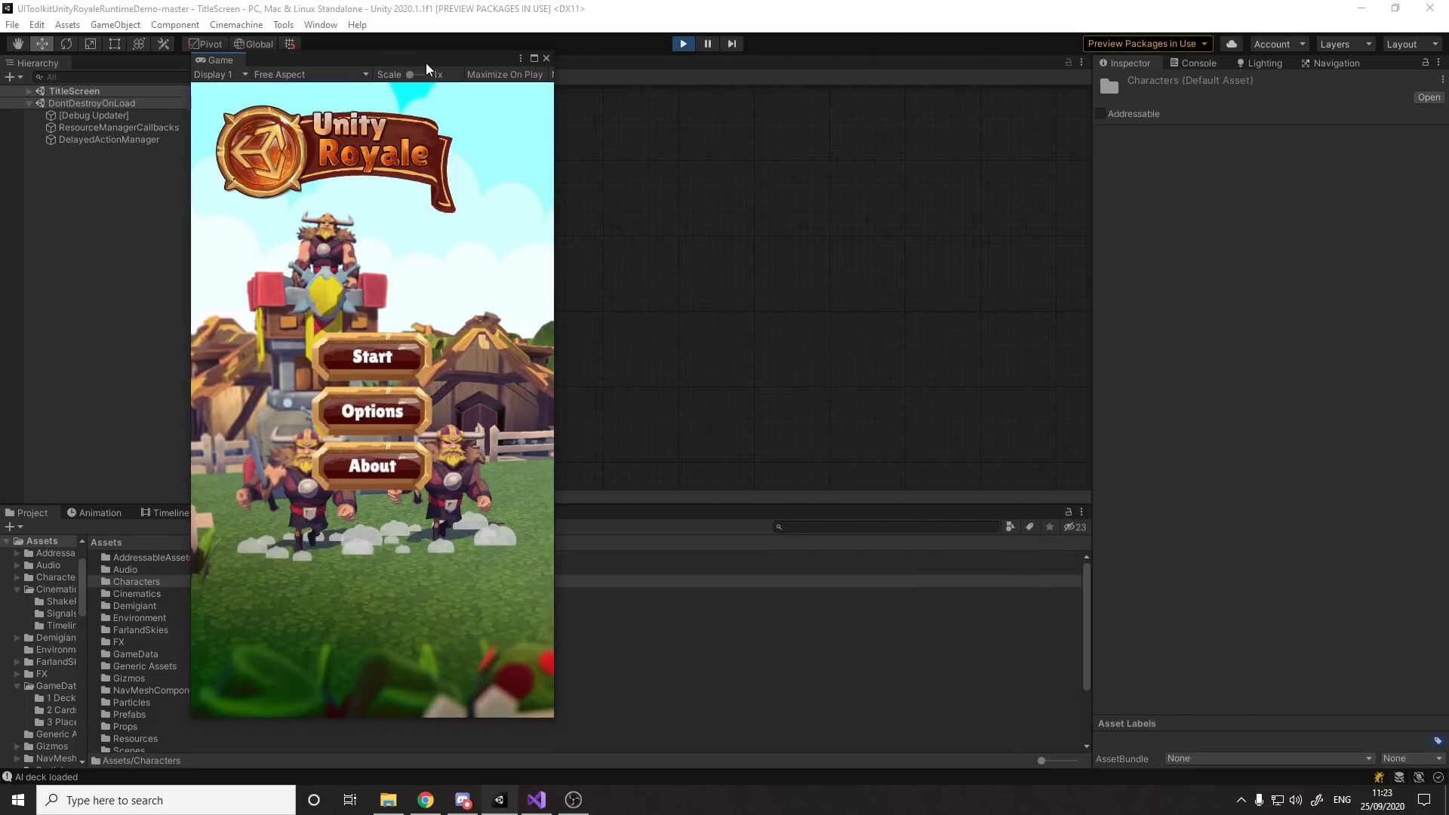
{"action": "left_click_drag", "start_coordinate": [426, 69], "coordinate": [747, 78]}
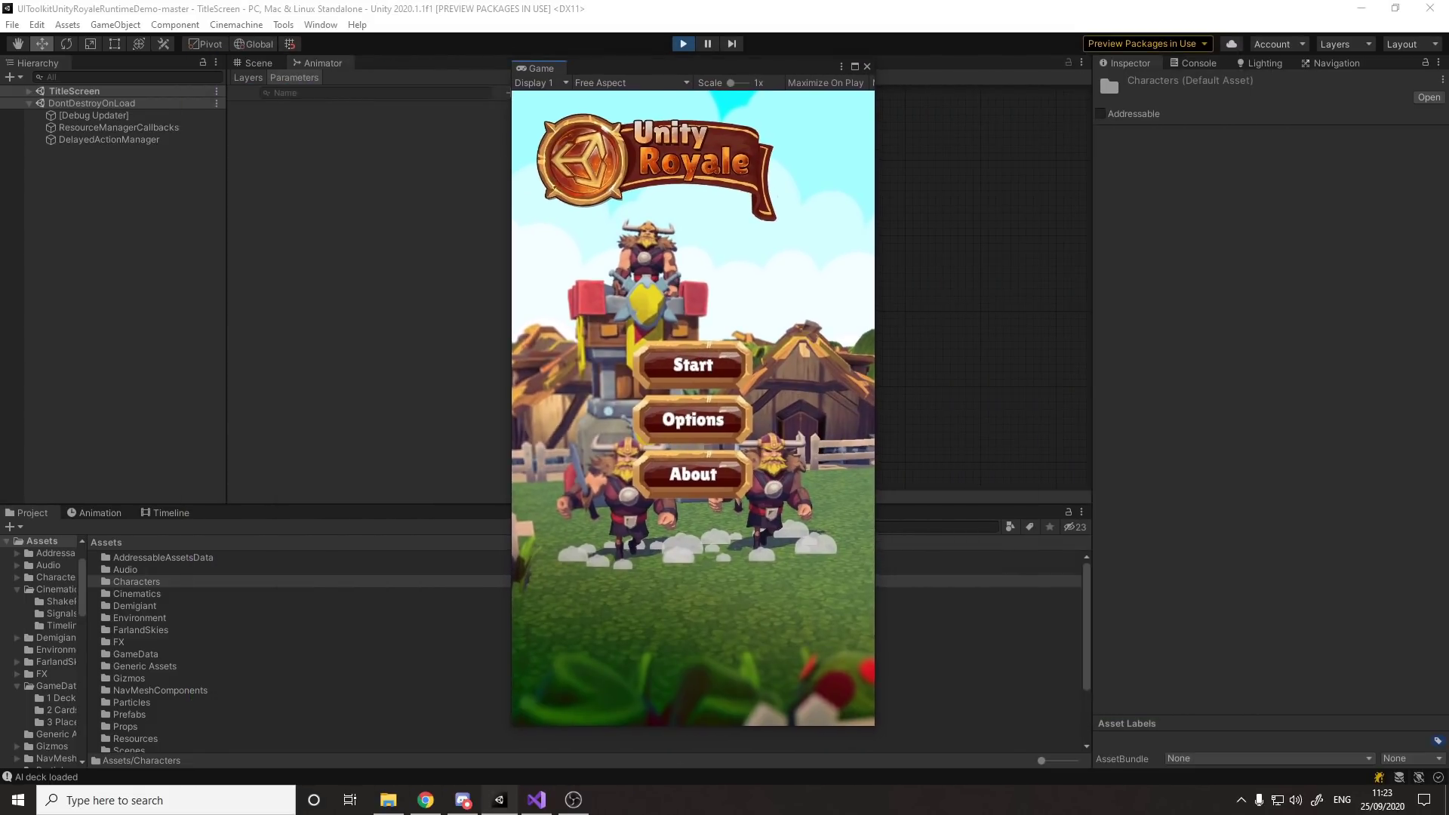
{"action": "left_click_drag", "start_coordinate": [544, 72], "coordinate": [454, 70]}
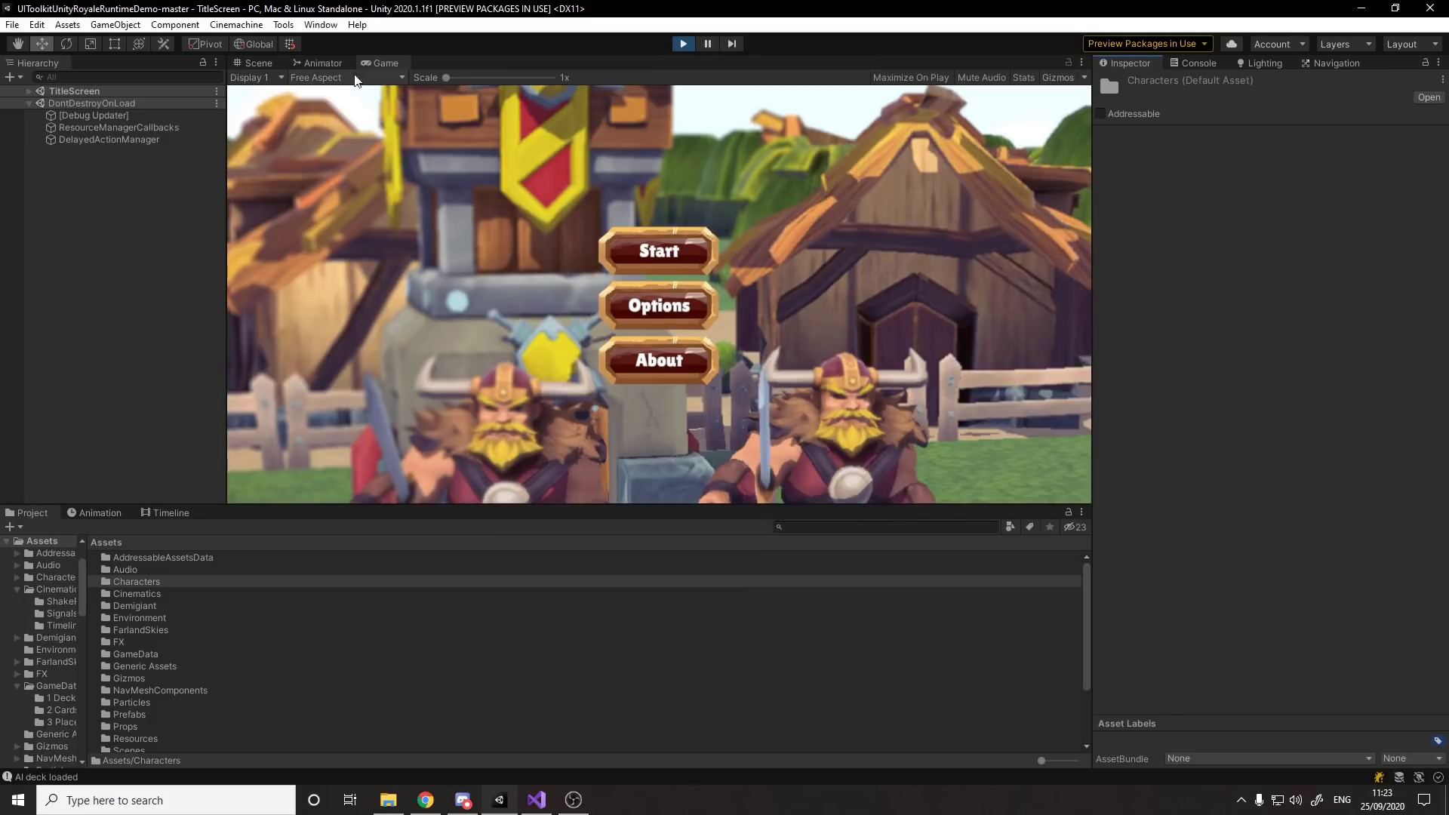
{"action": "left_click", "coordinate": [254, 62]}
{"action": "left_click", "coordinate": [155, 336]}
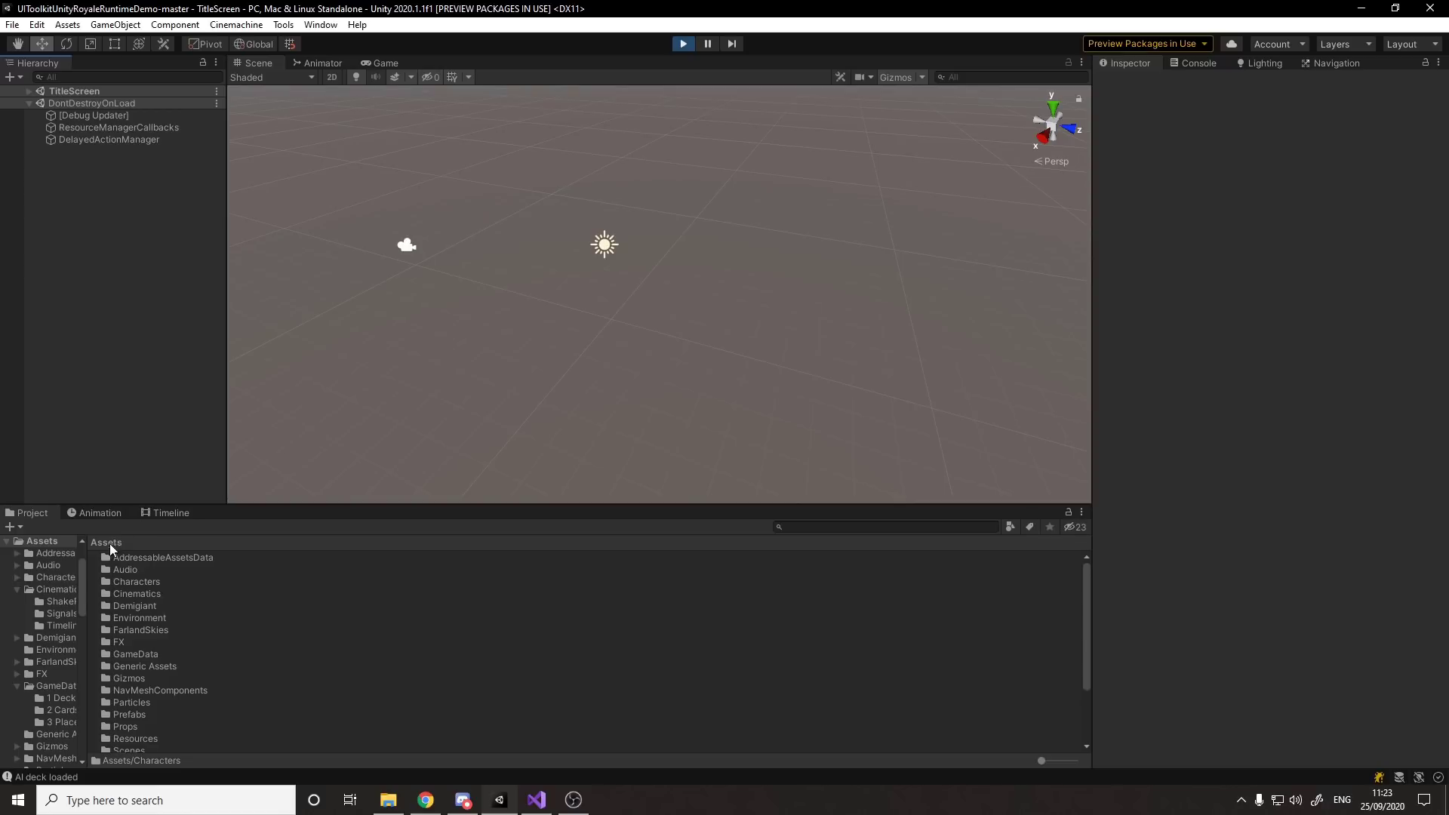
Reveal the Audio folder in File Explorer.
{"action": "right_click", "coordinate": [175, 567]}
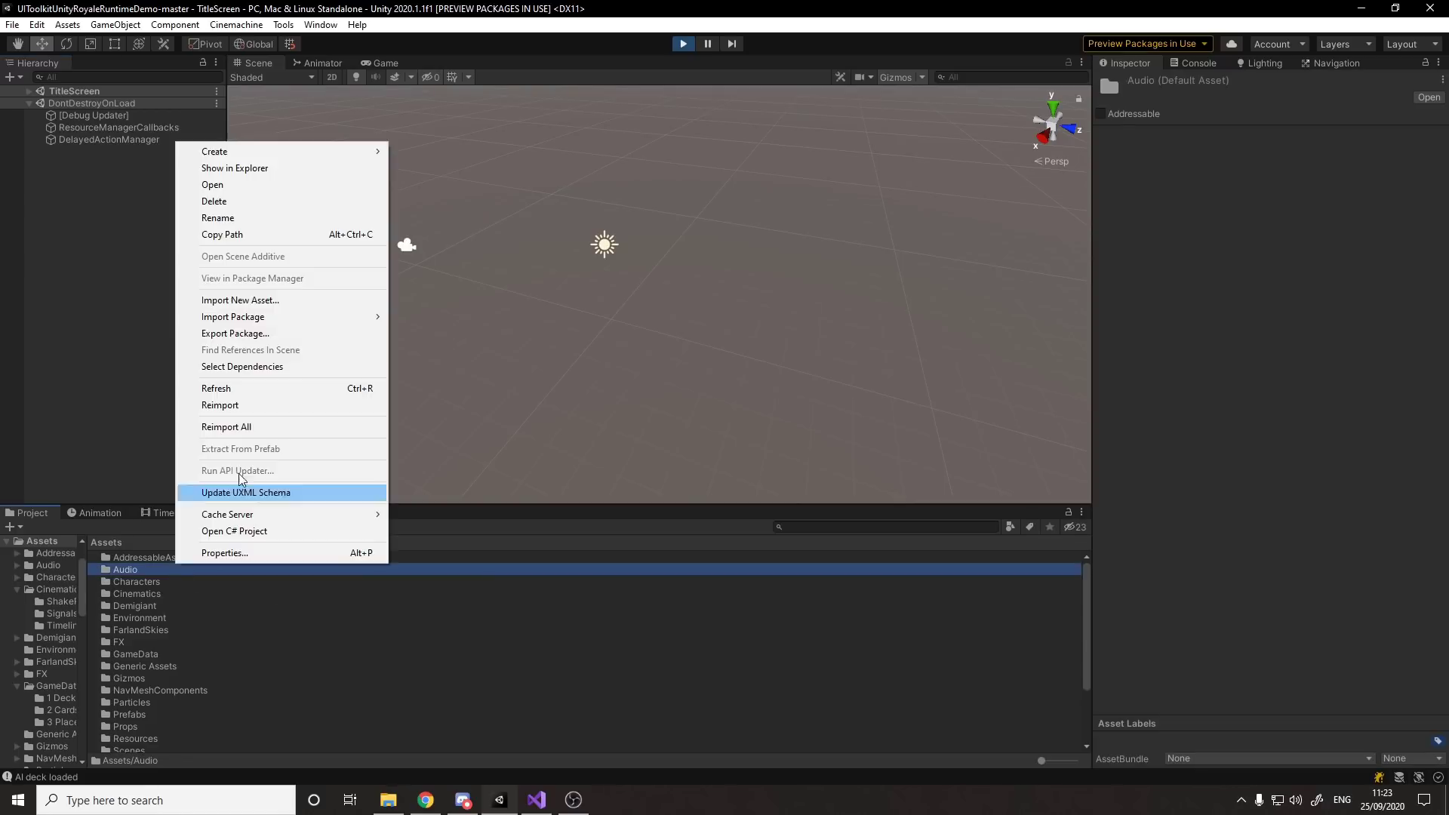
{"action": "left_click", "coordinate": [324, 173]}
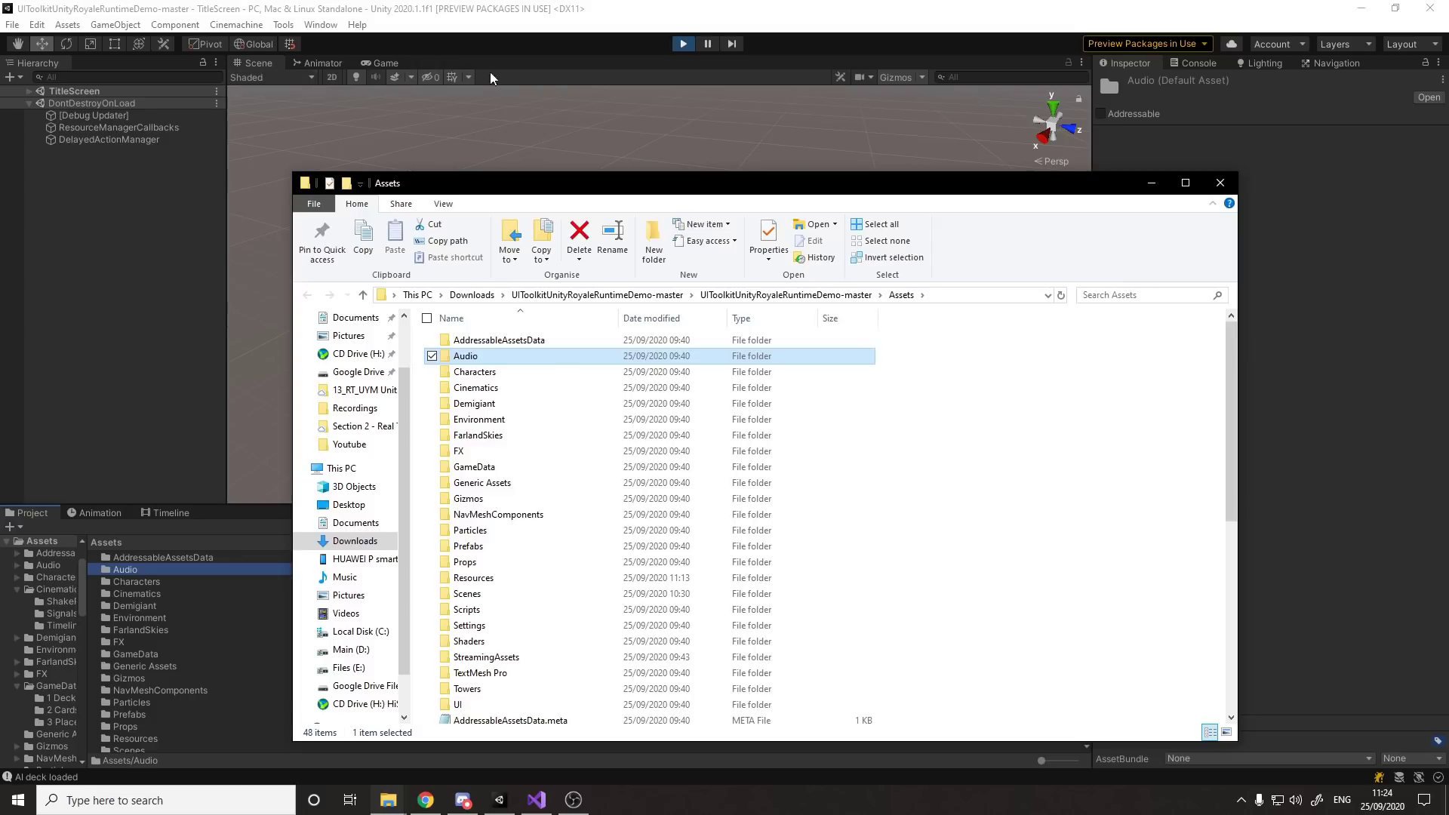
{"action": "scroll", "coordinate": [574, 415], "scroll_direction": "down", "scroll_amount": 1}
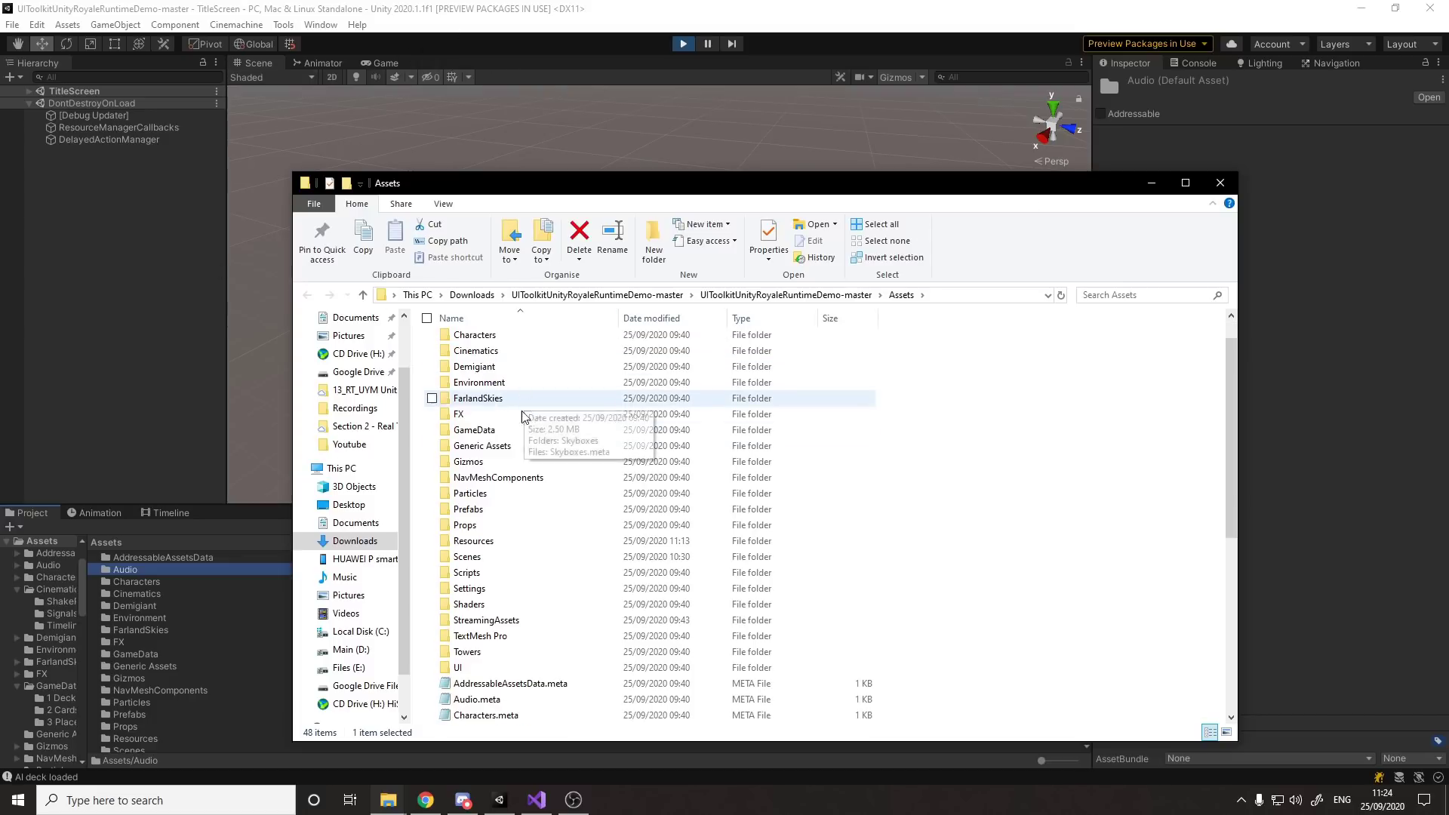
{"action": "scroll", "coordinate": [573, 415], "scroll_direction": "up", "scroll_amount": 1}
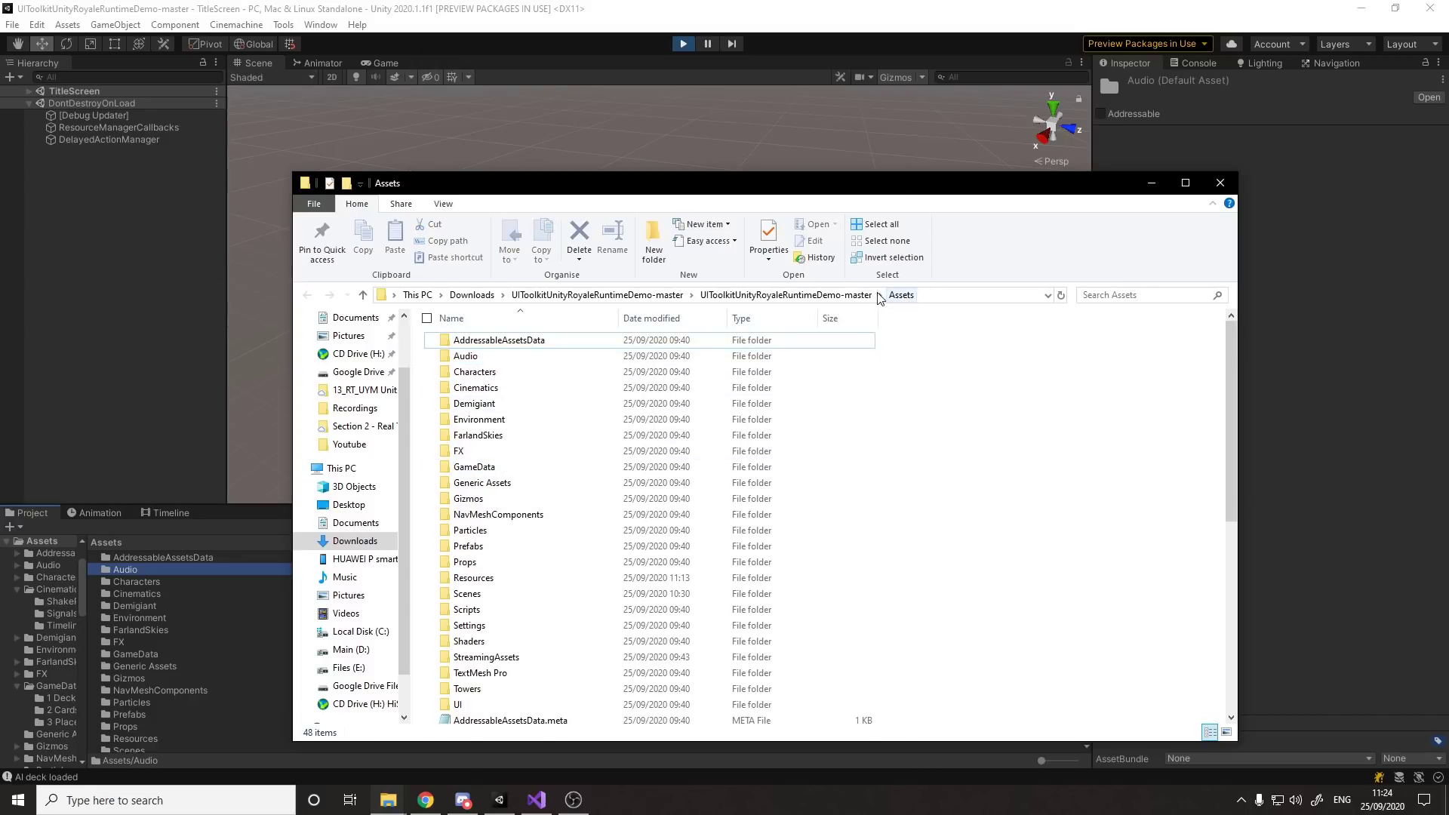
Go up to the project folder, enter Packages, and open manifest.json in Notepad.
{"action": "left_click", "coordinate": [812, 296]}
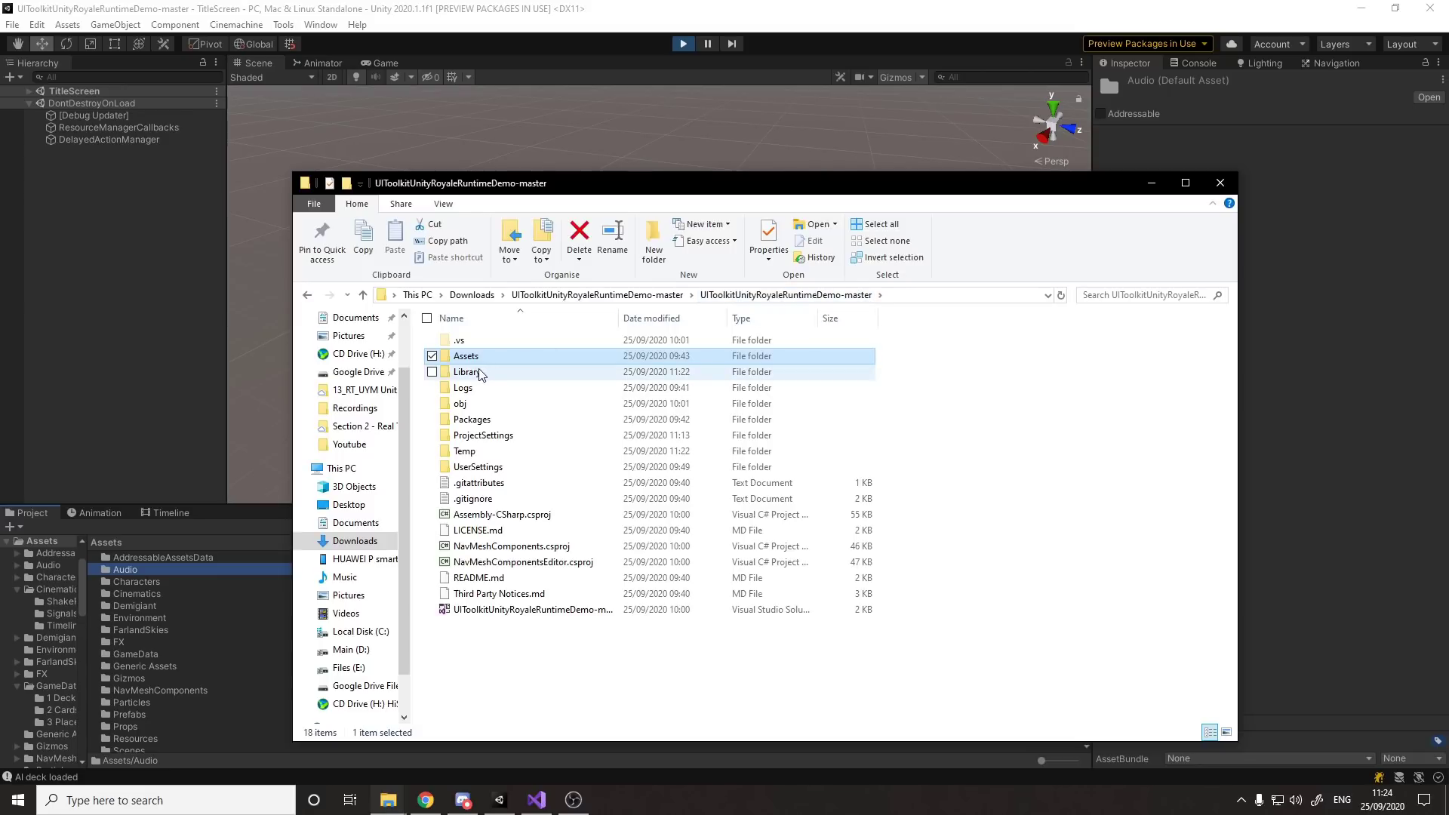
{"action": "double_click", "coordinate": [472, 420]}
{"action": "left_click", "coordinate": [487, 343]}
{"action": "right_click", "coordinate": [489, 345]}
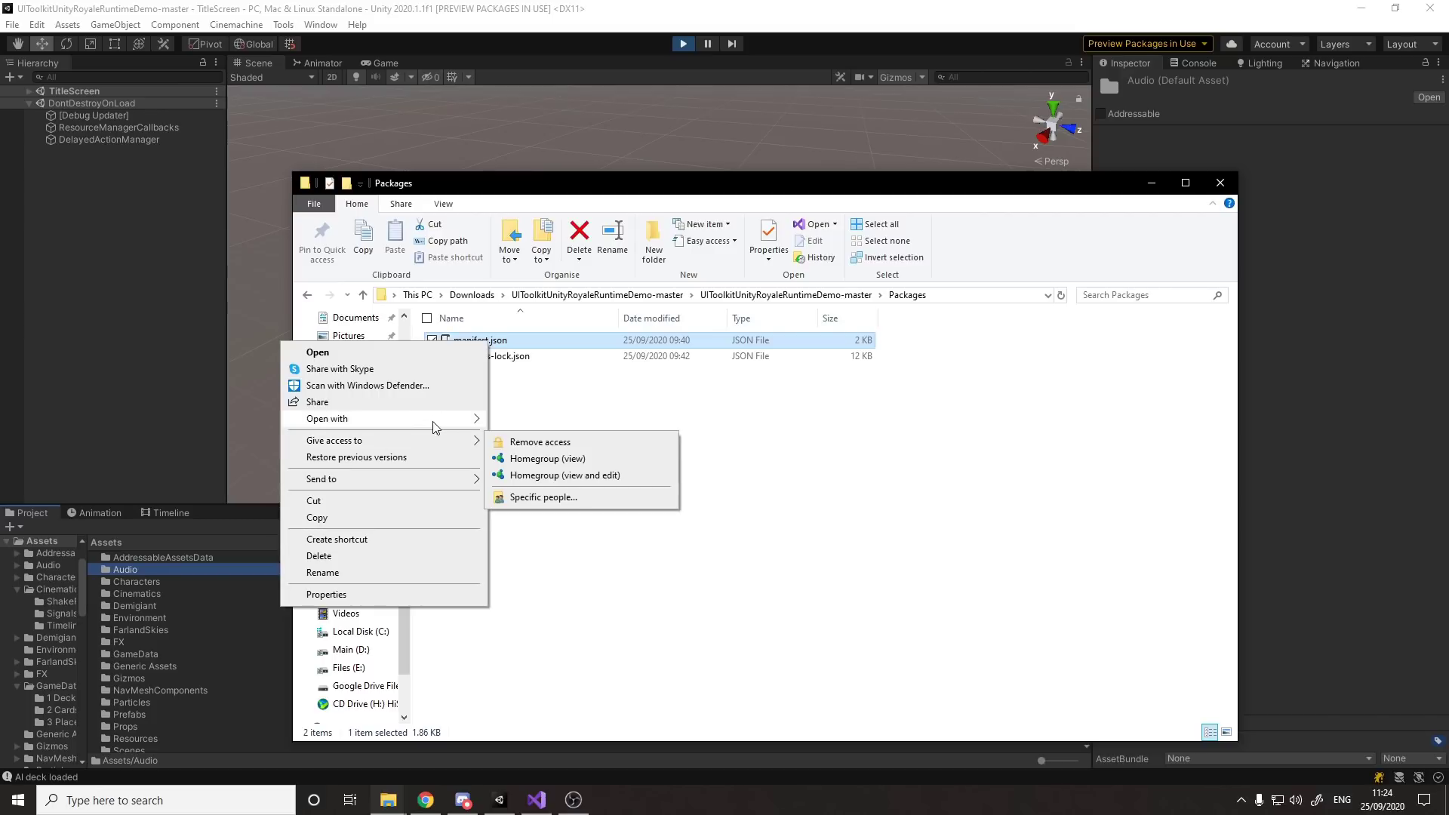
{"action": "mouse_move", "coordinate": [430, 419]}
{"action": "left_click", "coordinate": [537, 439]}
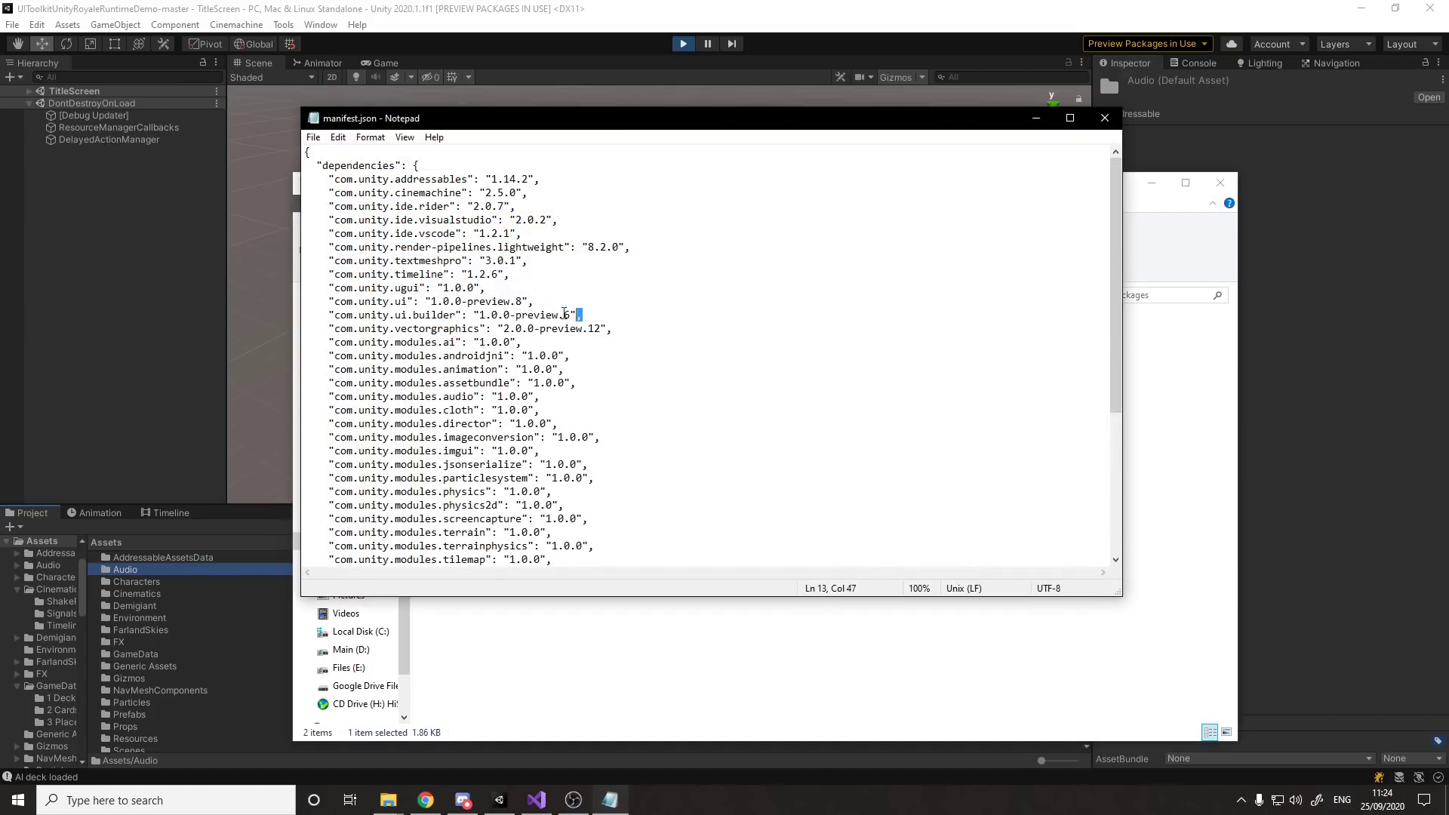
Highlight the ui and ui.builder dependency lines in manifest.json, then close the Packages window.
{"action": "left_click_drag", "start_coordinate": [564, 312], "coordinate": [268, 300]}
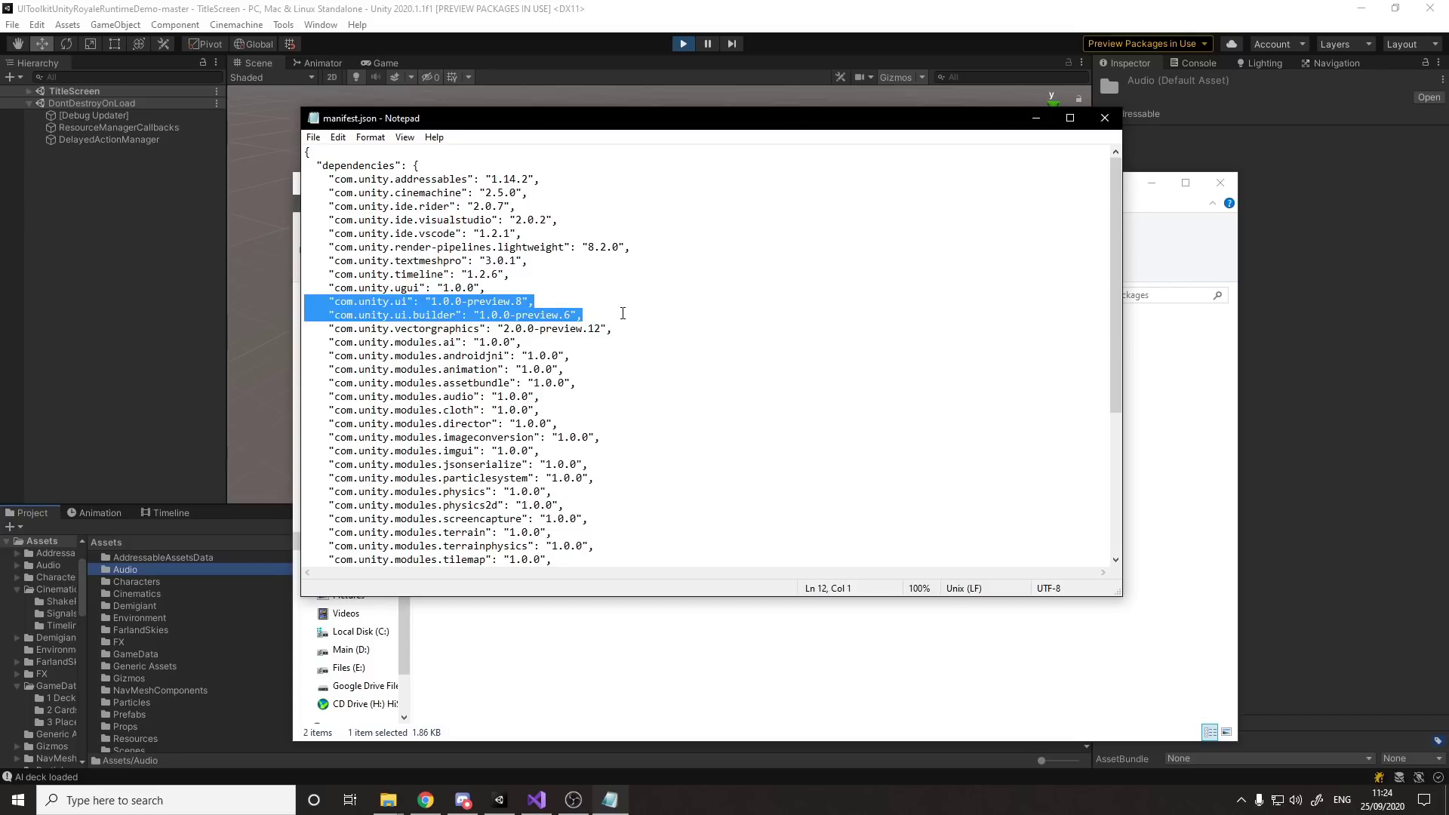
{"action": "left_click", "coordinate": [591, 314]}
{"action": "left_click_drag", "start_coordinate": [624, 318], "coordinate": [269, 303]}
{"action": "left_click", "coordinate": [1104, 118]}
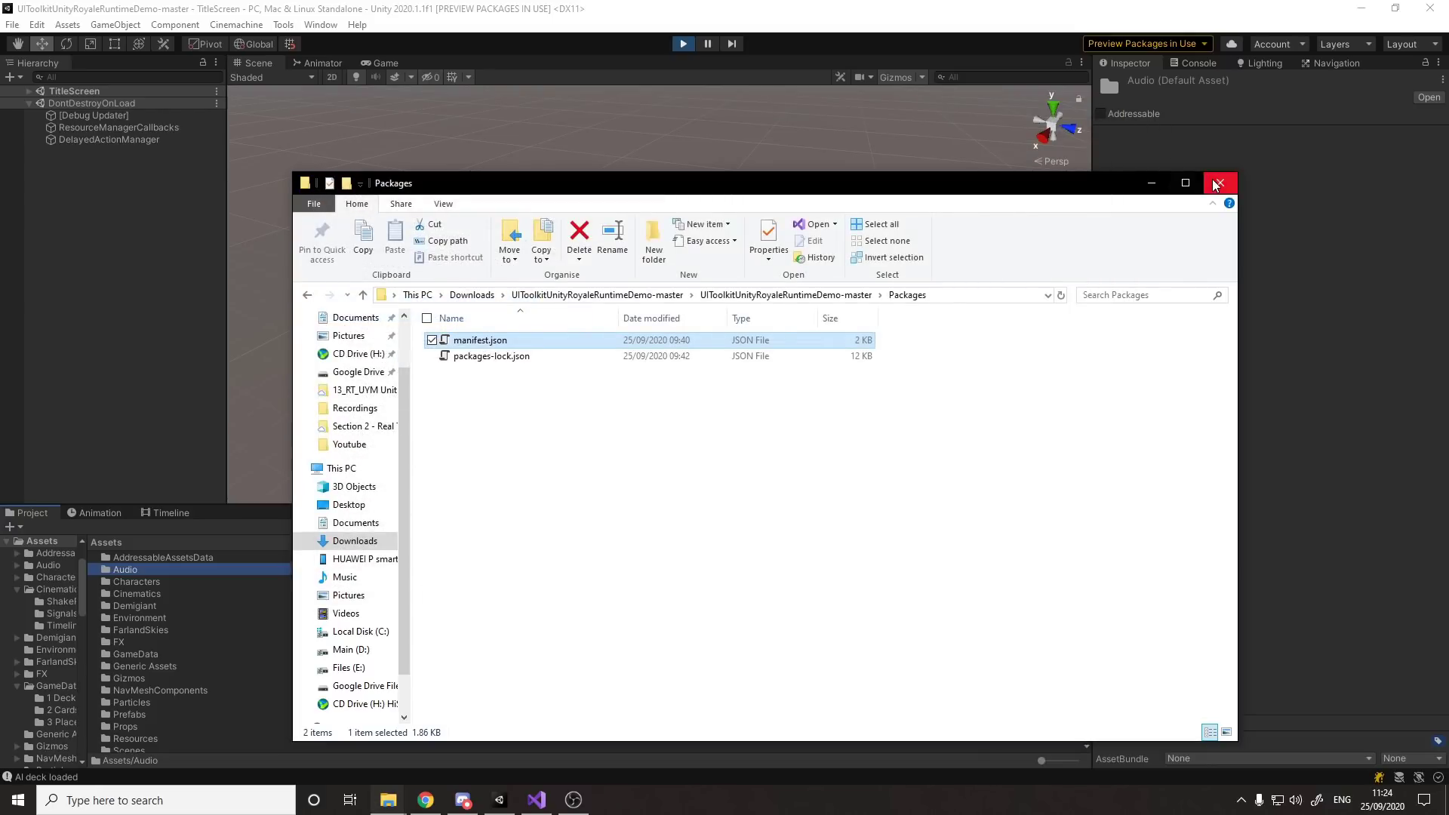
Open the Package Manager from the Window menu and view the UI Builder package details.
{"action": "left_click", "coordinate": [1220, 182]}
{"action": "left_click", "coordinate": [330, 25]}
{"action": "left_click", "coordinate": [360, 140]}
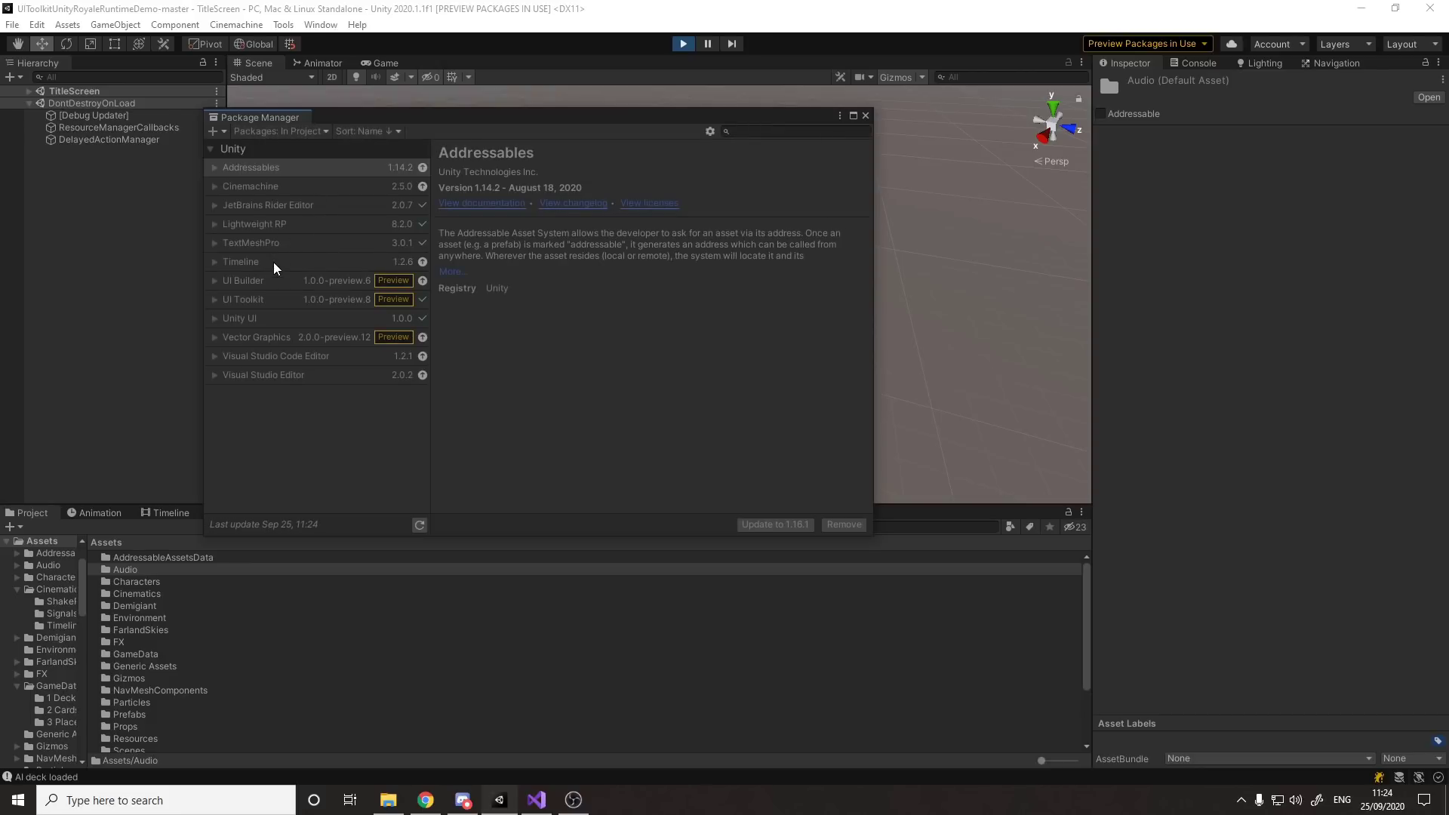
{"action": "left_click", "coordinate": [264, 282]}
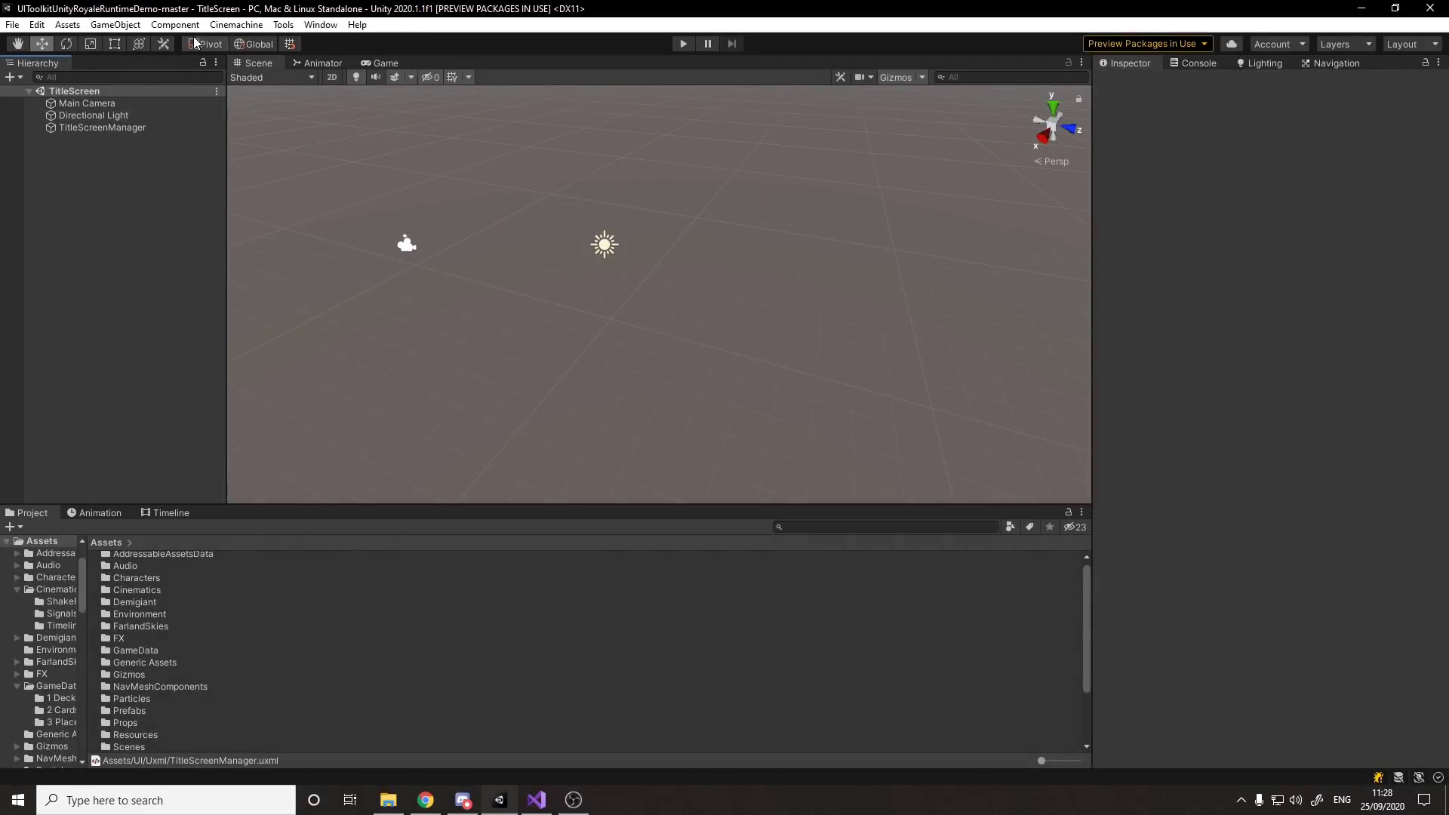
Select TitleScreenManager, show the Game view, and deactivate then reactivate the object.
{"action": "left_click", "coordinate": [103, 114]}
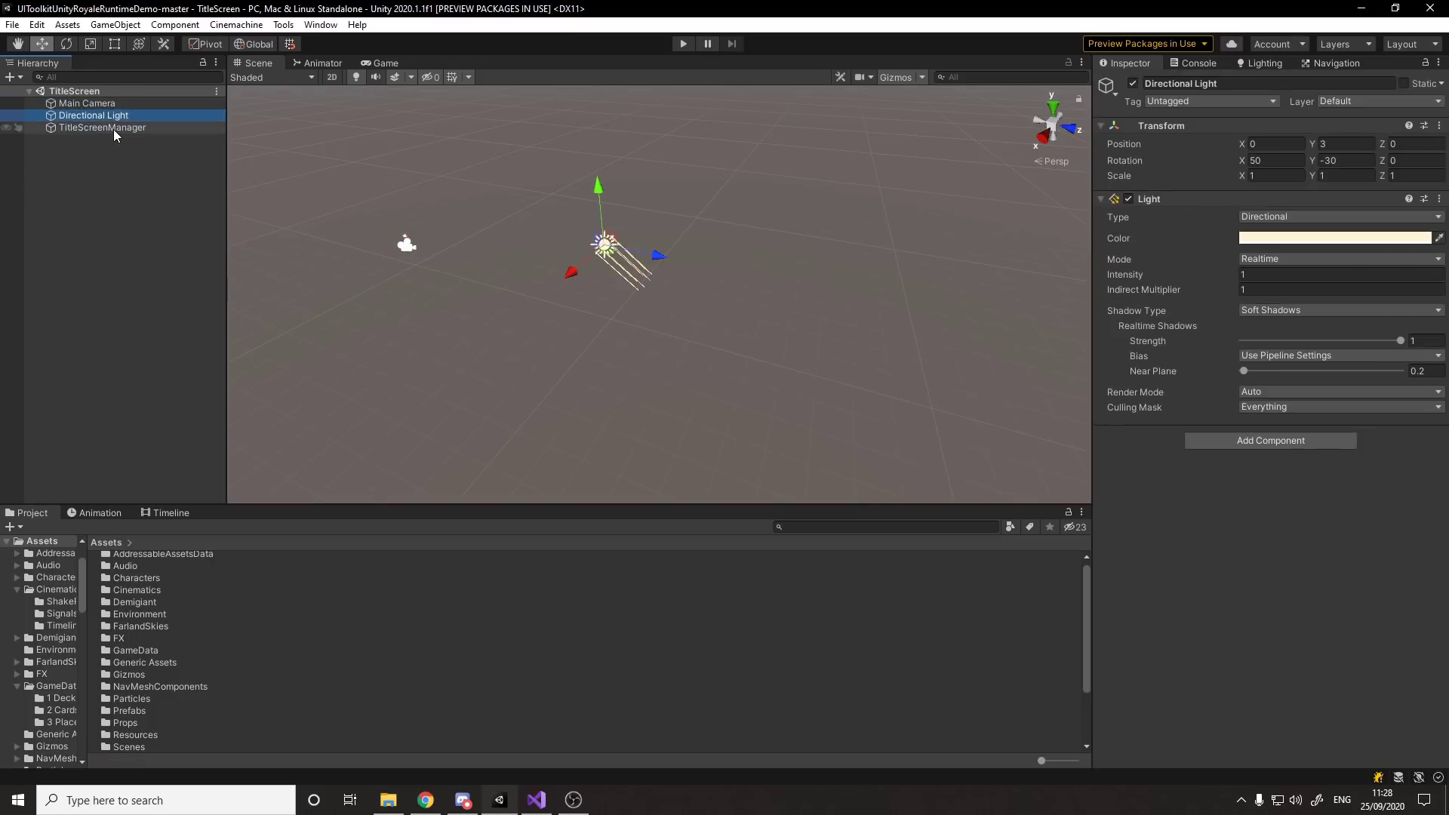
{"action": "left_click", "coordinate": [113, 127]}
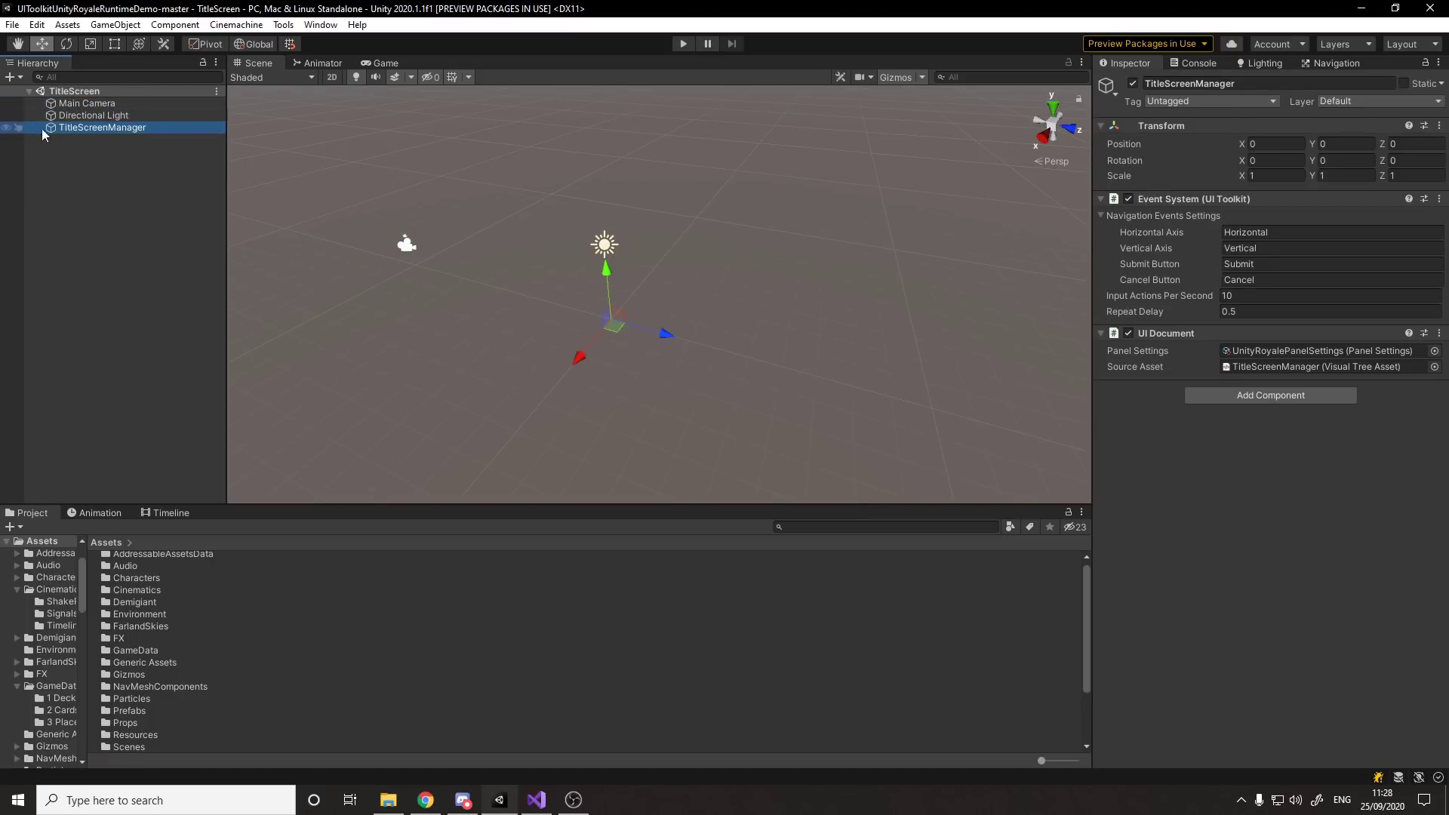
{"action": "left_click", "coordinate": [378, 64]}
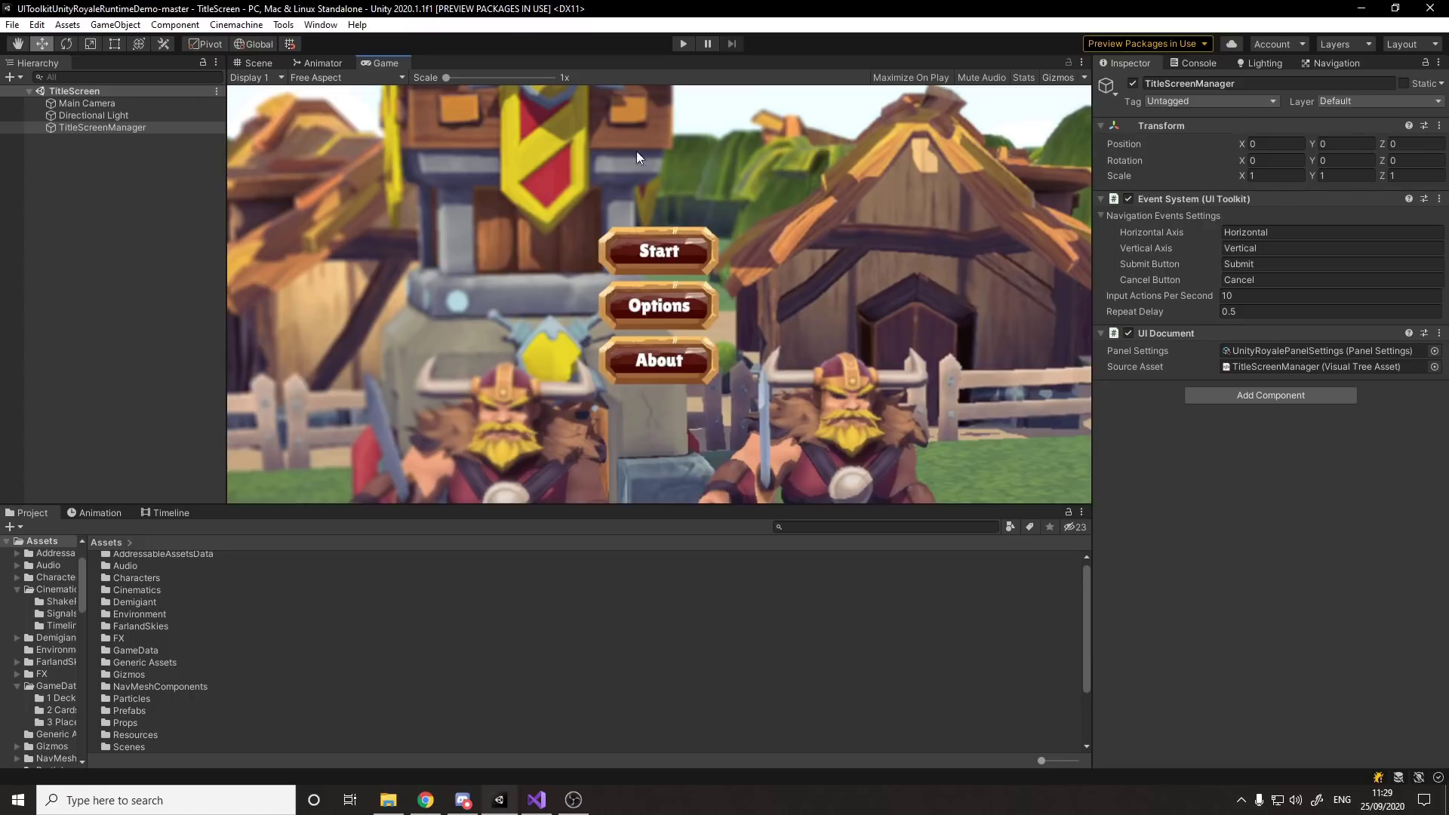
{"action": "left_click", "coordinate": [1134, 85]}
{"action": "left_click", "coordinate": [1133, 85]}
{"action": "left_click", "coordinate": [609, 246]}
Ping and inspect the UnityRoyalePanelSettings asset, browsing the UI folder's Create menu.
{"action": "left_click", "coordinate": [1298, 350]}
{"action": "left_click", "coordinate": [160, 715]}
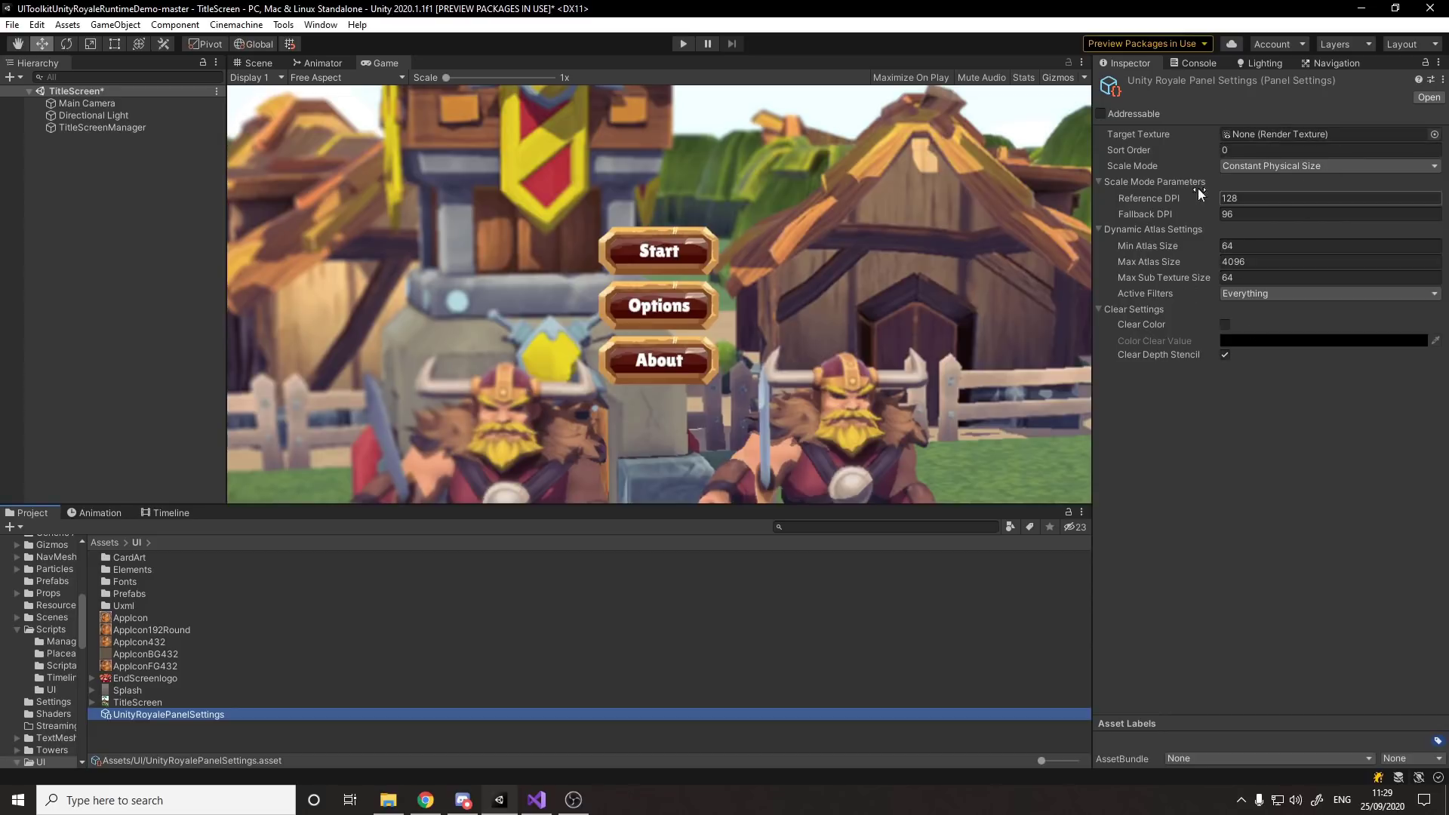
{"action": "right_click", "coordinate": [206, 746]}
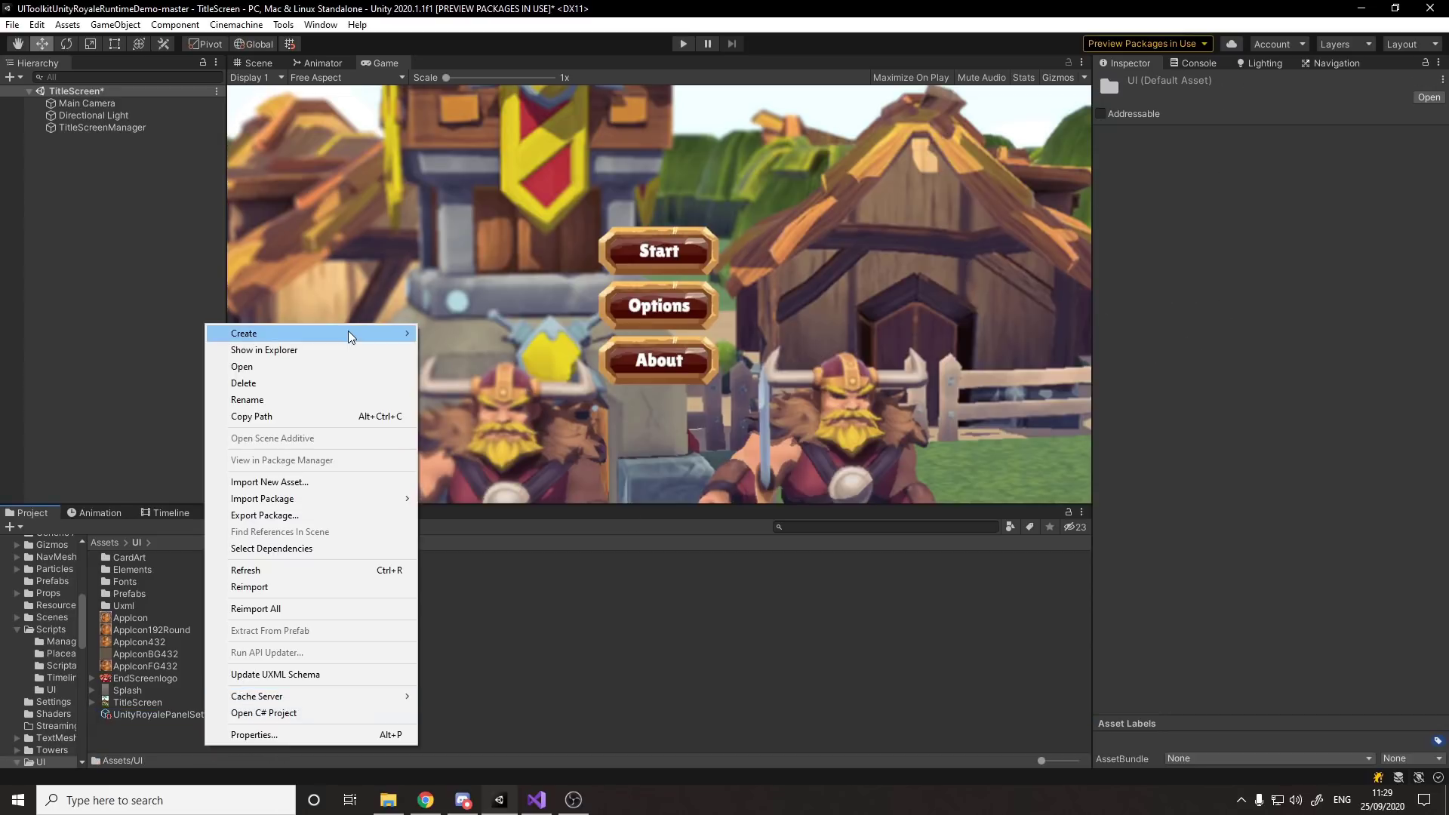
{"action": "mouse_move", "coordinate": [349, 333]}
{"action": "mouse_move", "coordinate": [550, 84]}
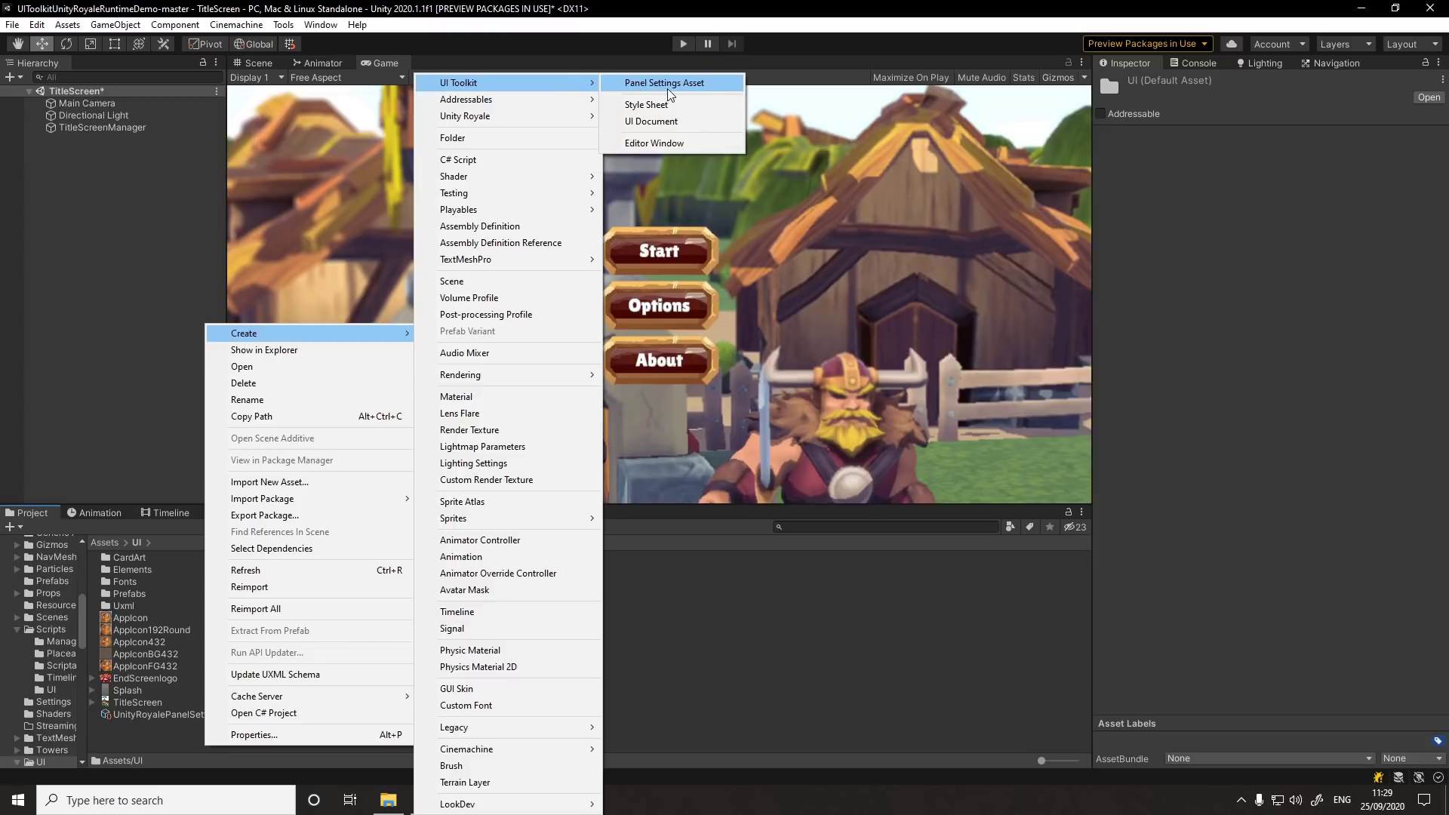
{"action": "left_click", "coordinate": [150, 713]}
{"action": "left_click", "coordinate": [145, 715]}
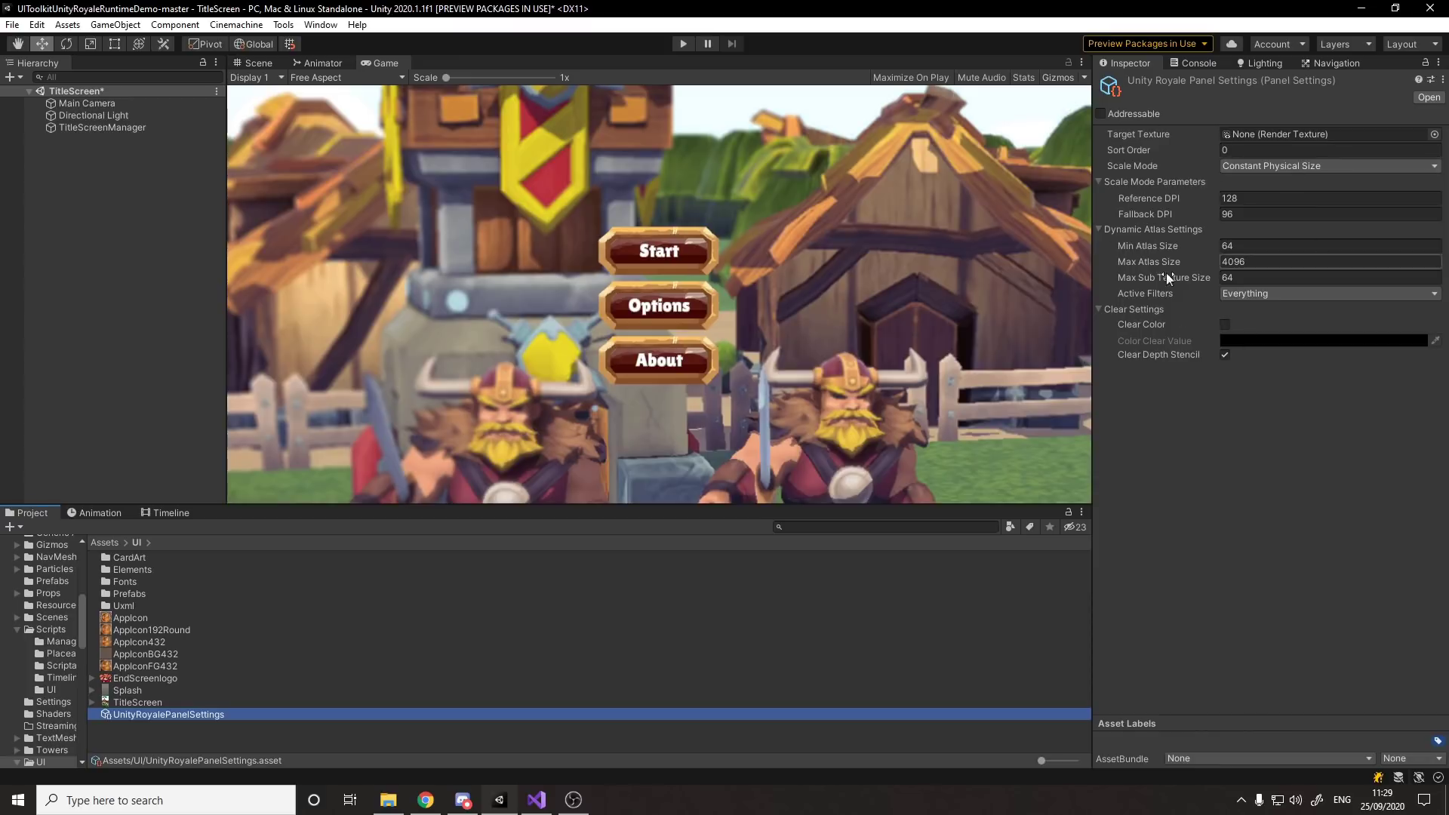
From TitleScreenManager, ping its source asset and inspect TitleScreenManager.uxml.
{"action": "left_click", "coordinate": [109, 127]}
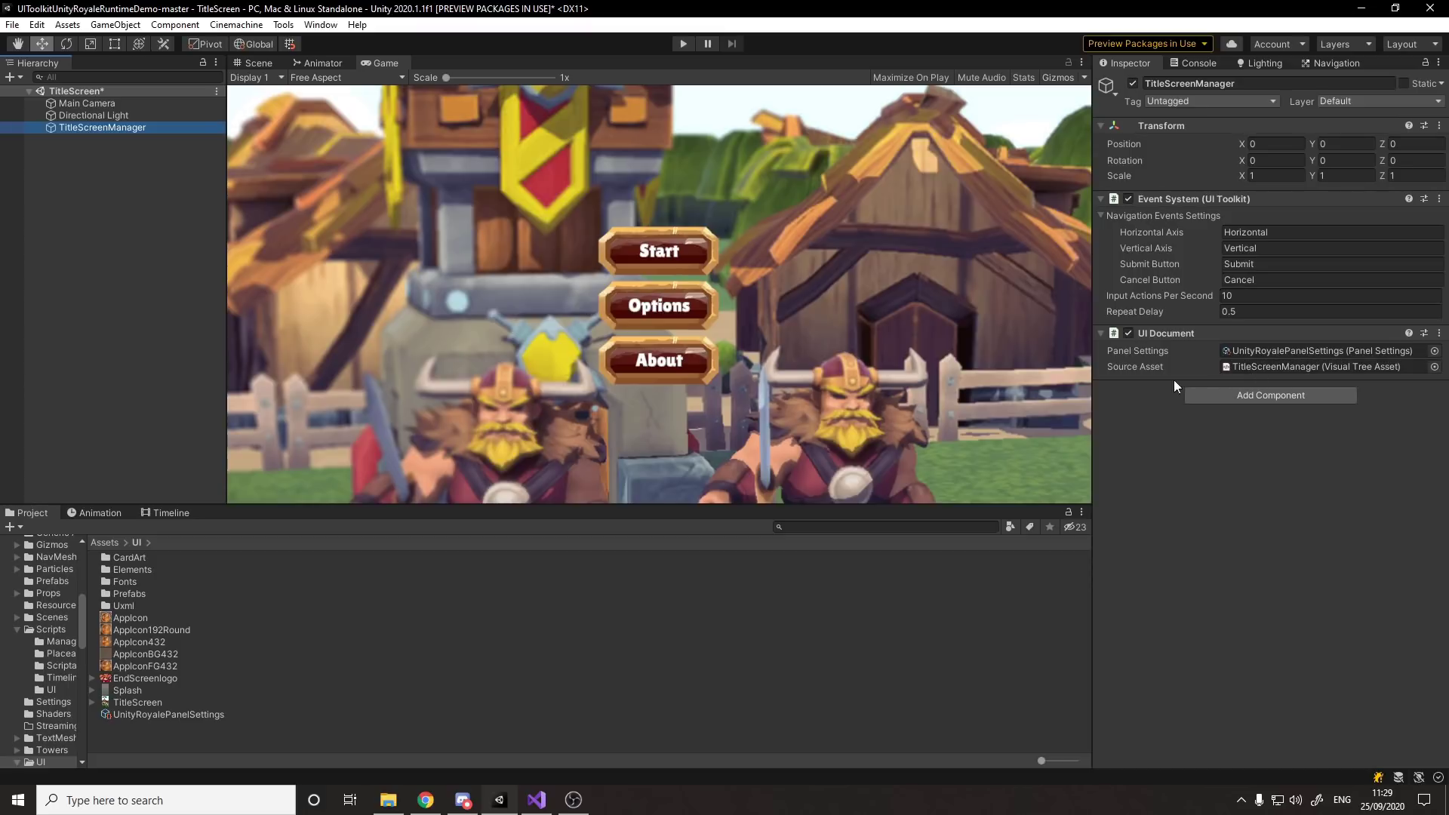
{"action": "left_click", "coordinate": [1239, 366]}
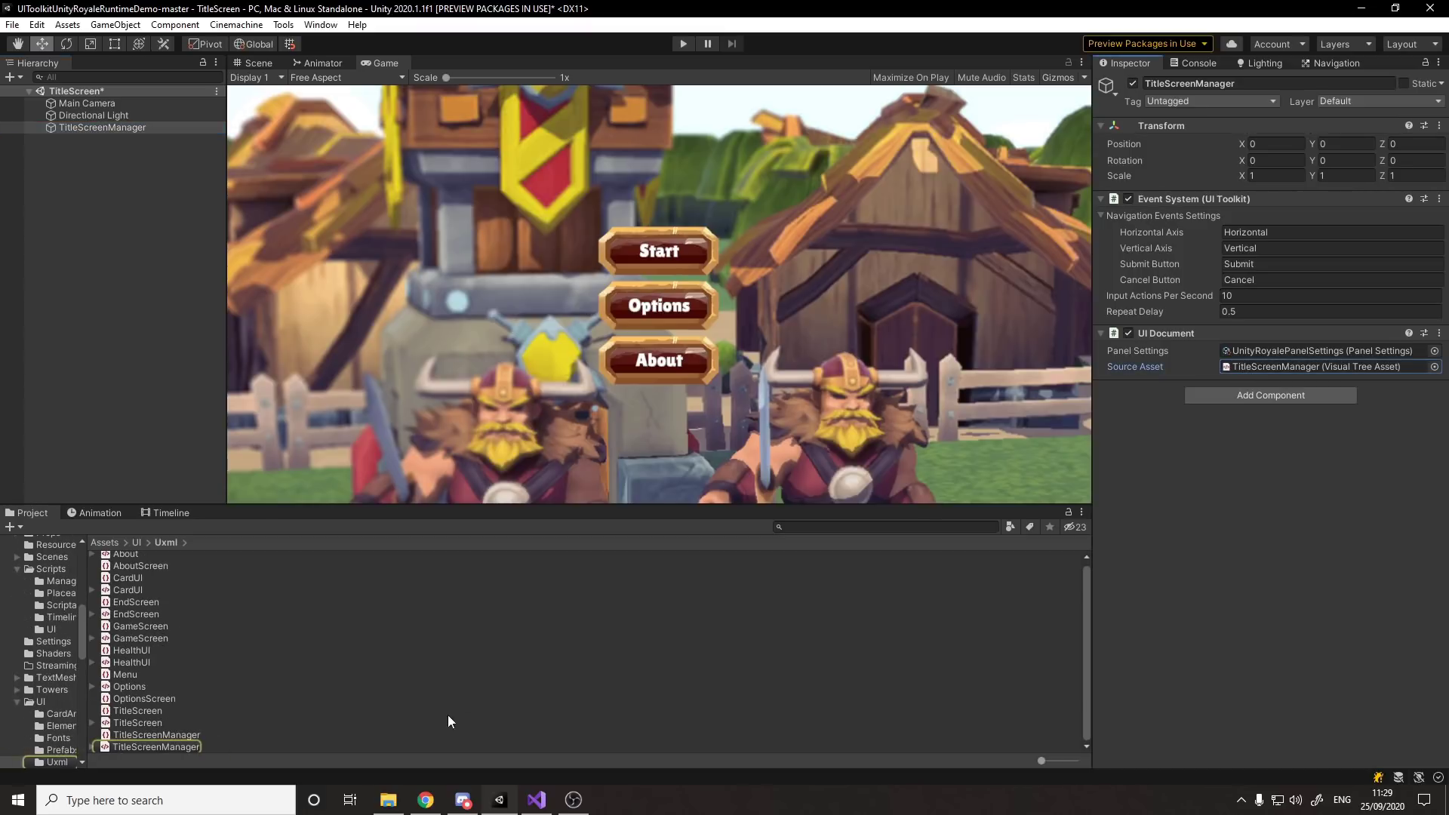
{"action": "left_click", "coordinate": [151, 747]}
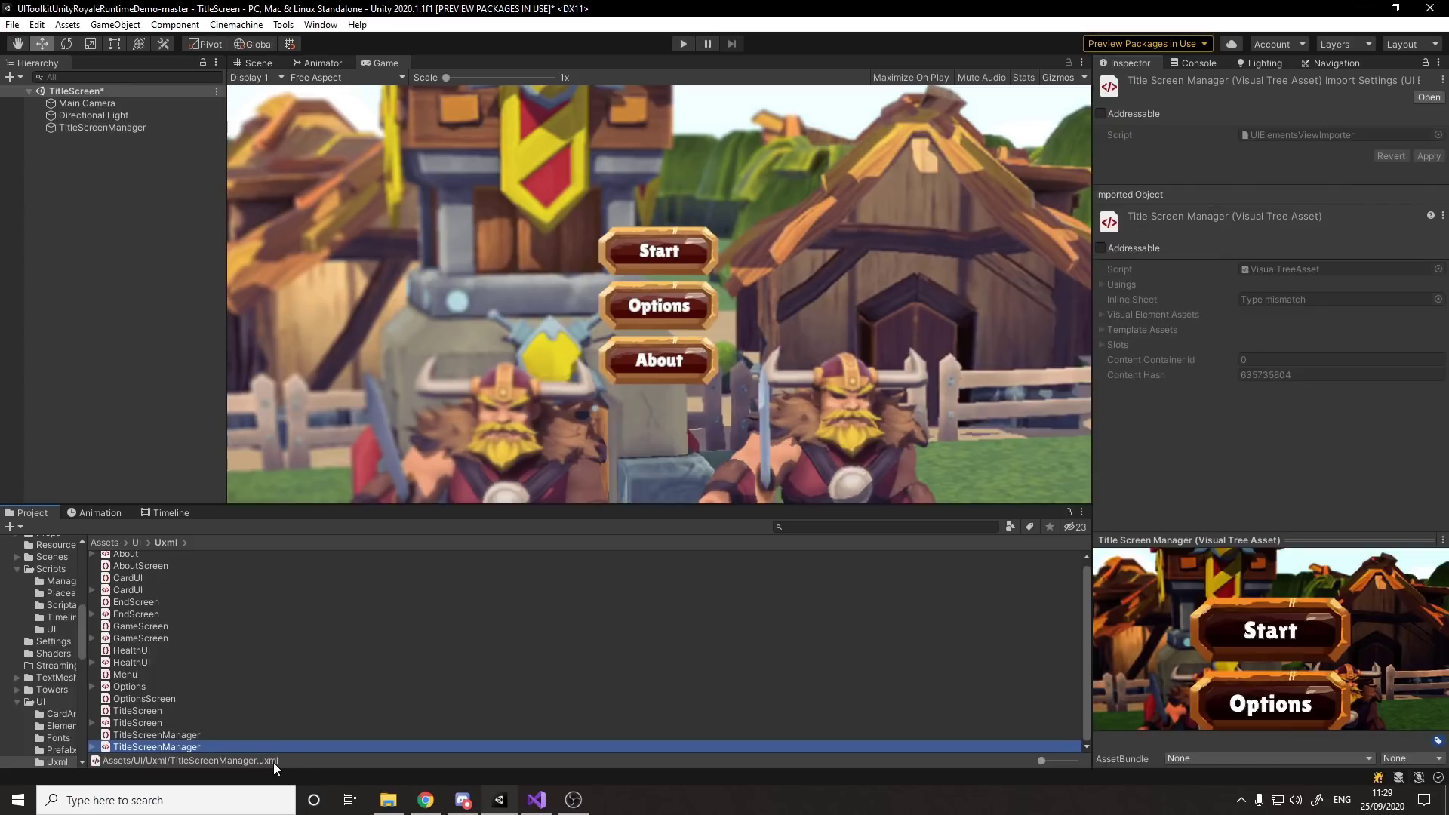
{"action": "left_click", "coordinate": [122, 293]}
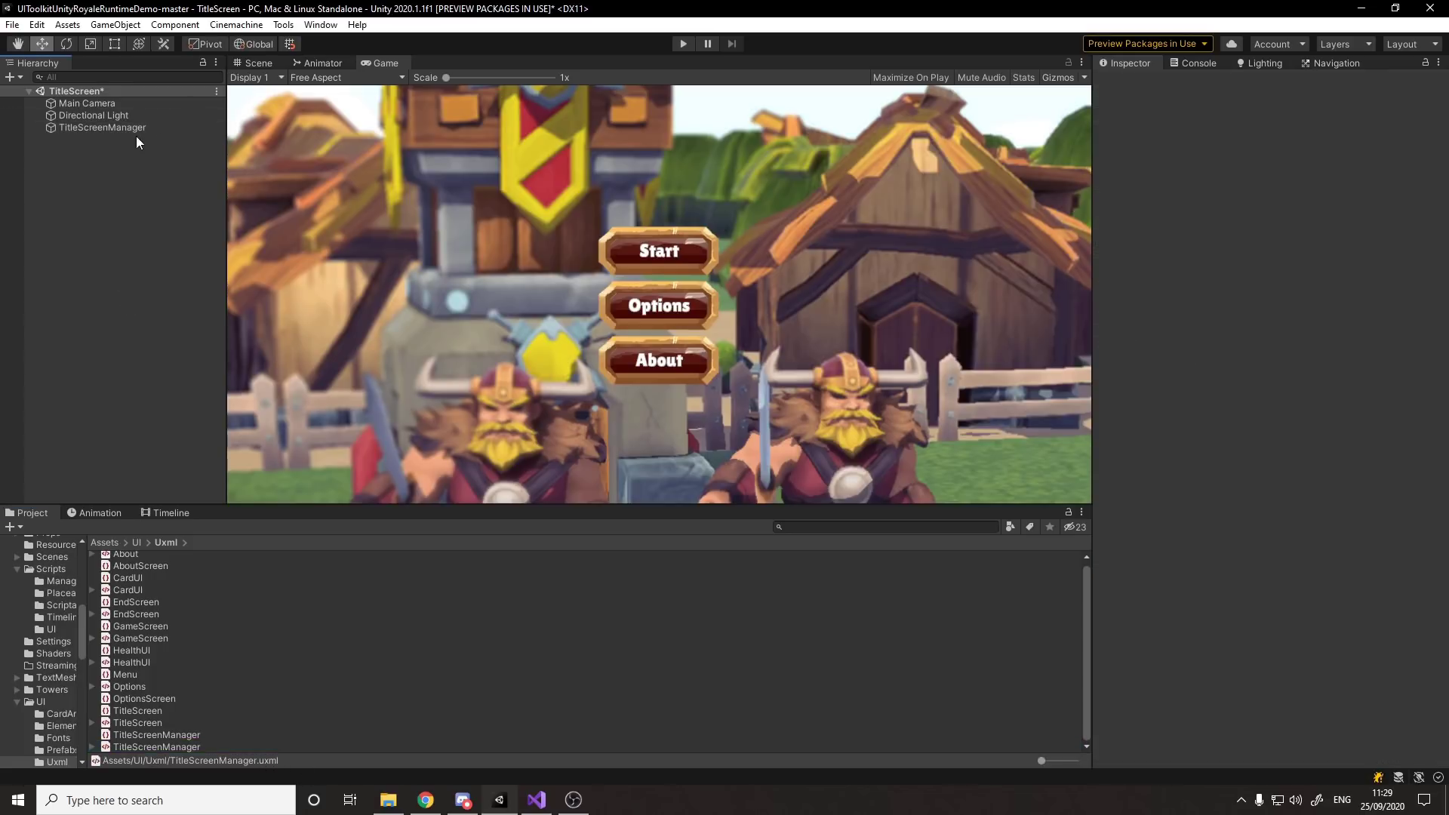
Browse the OptionsScreen and TitleScreen style sheet menus without creating anything, then reselect TitleScreenManager.uxml.
{"action": "right_click", "coordinate": [139, 700]}
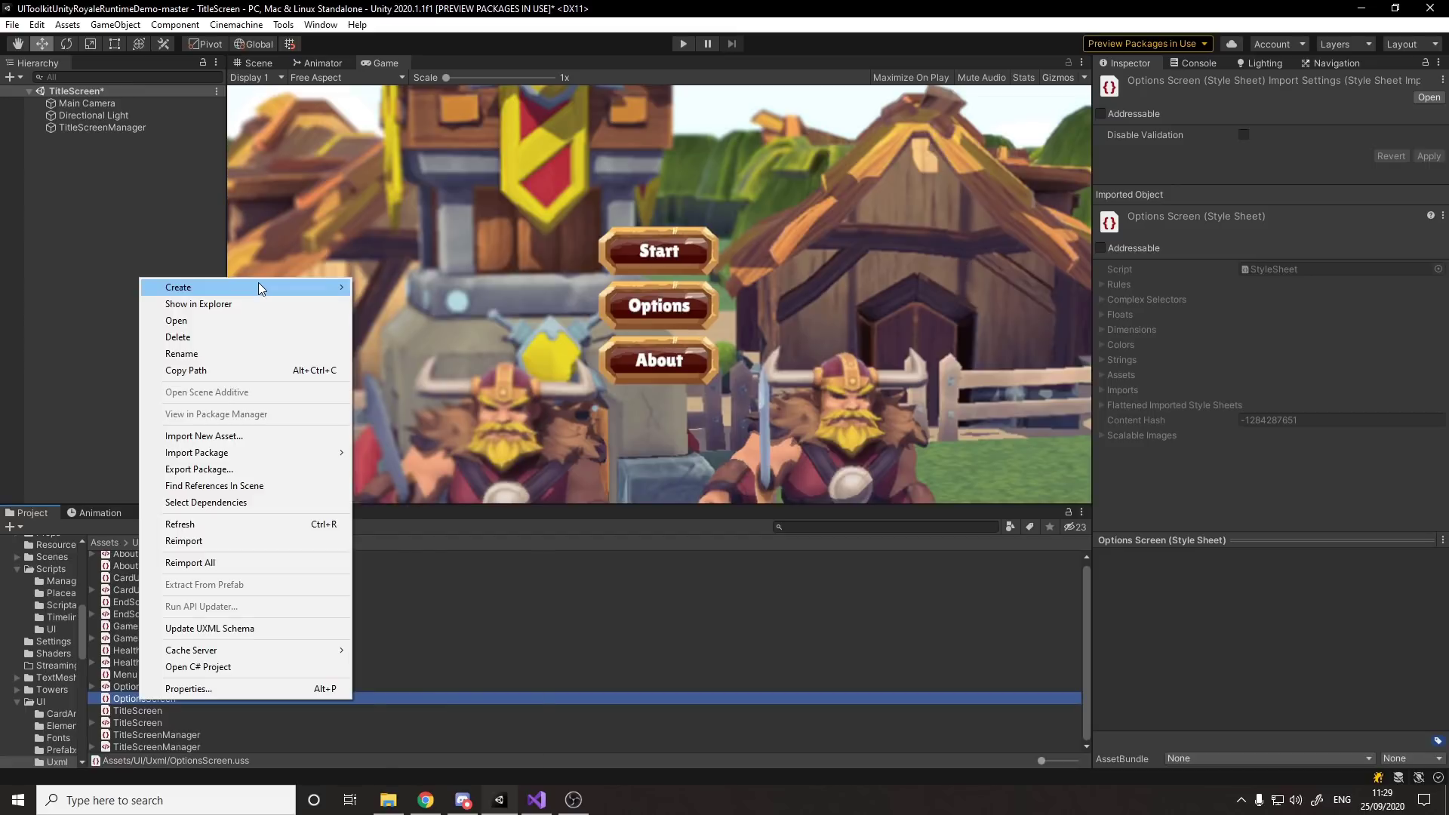
{"action": "mouse_move", "coordinate": [258, 282]}
{"action": "mouse_move", "coordinate": [455, 84]}
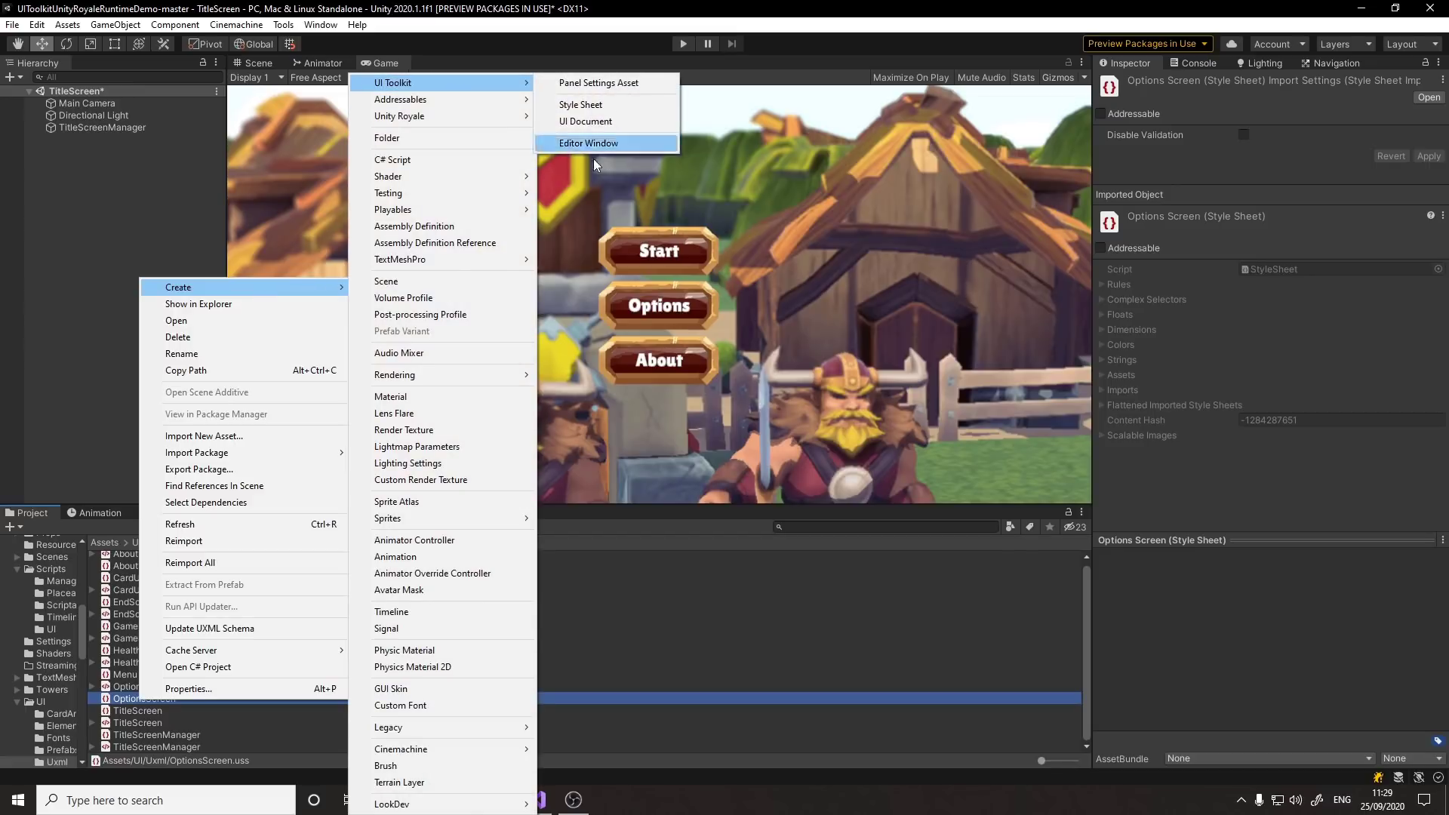
{"action": "left_click", "coordinate": [86, 409]}
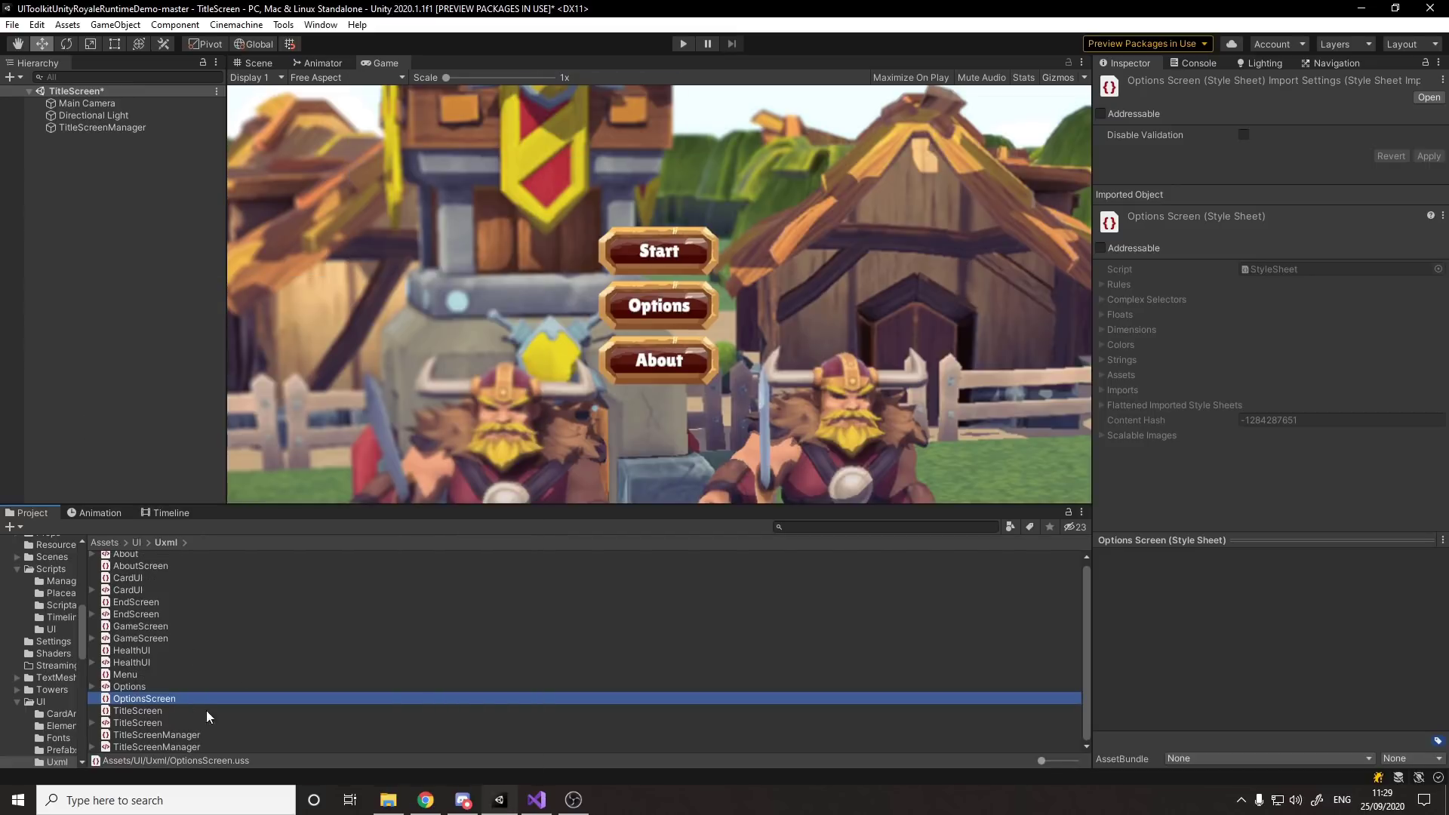
{"action": "left_click", "coordinate": [83, 450]}
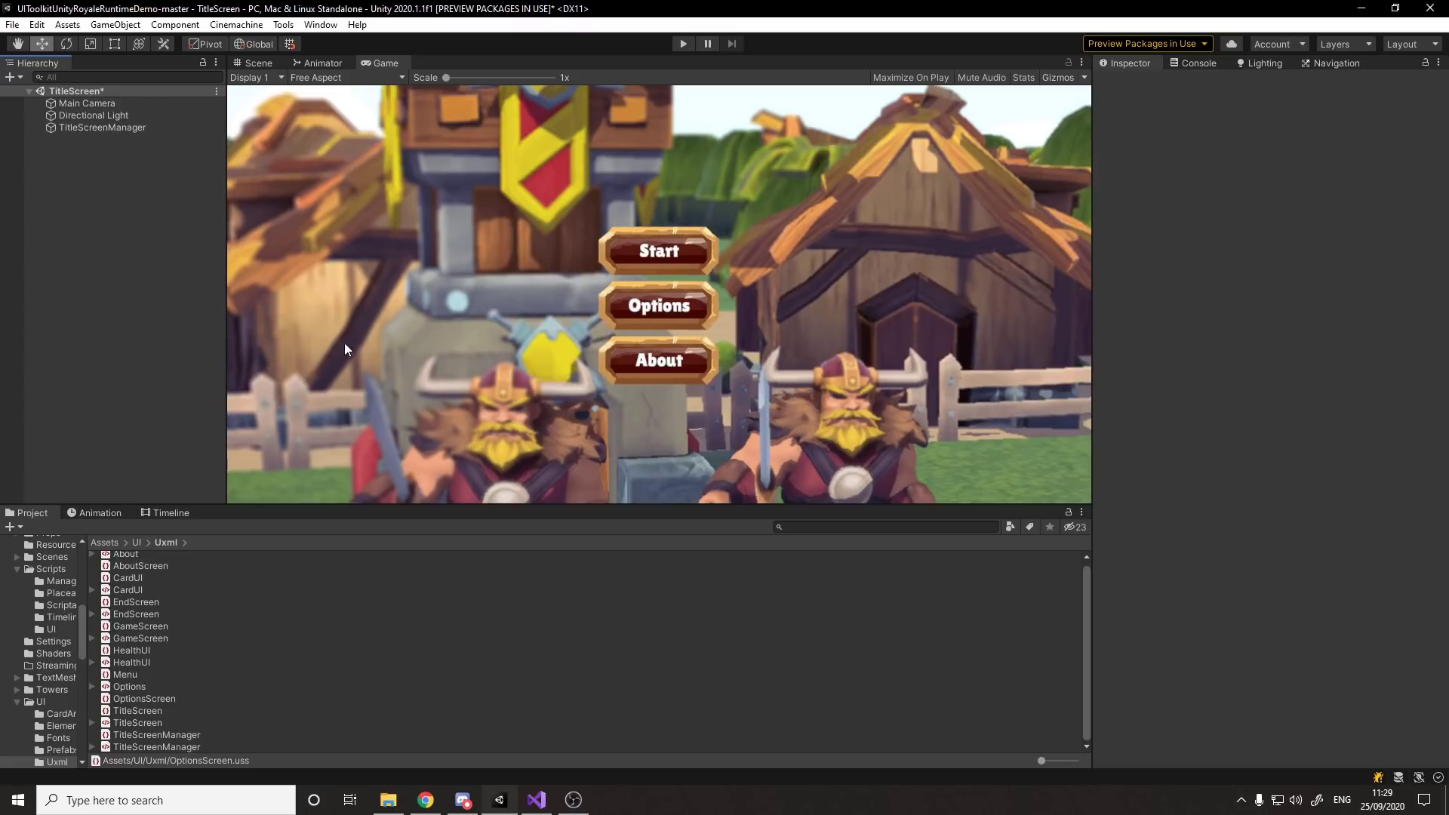
{"action": "right_click", "coordinate": [143, 710]}
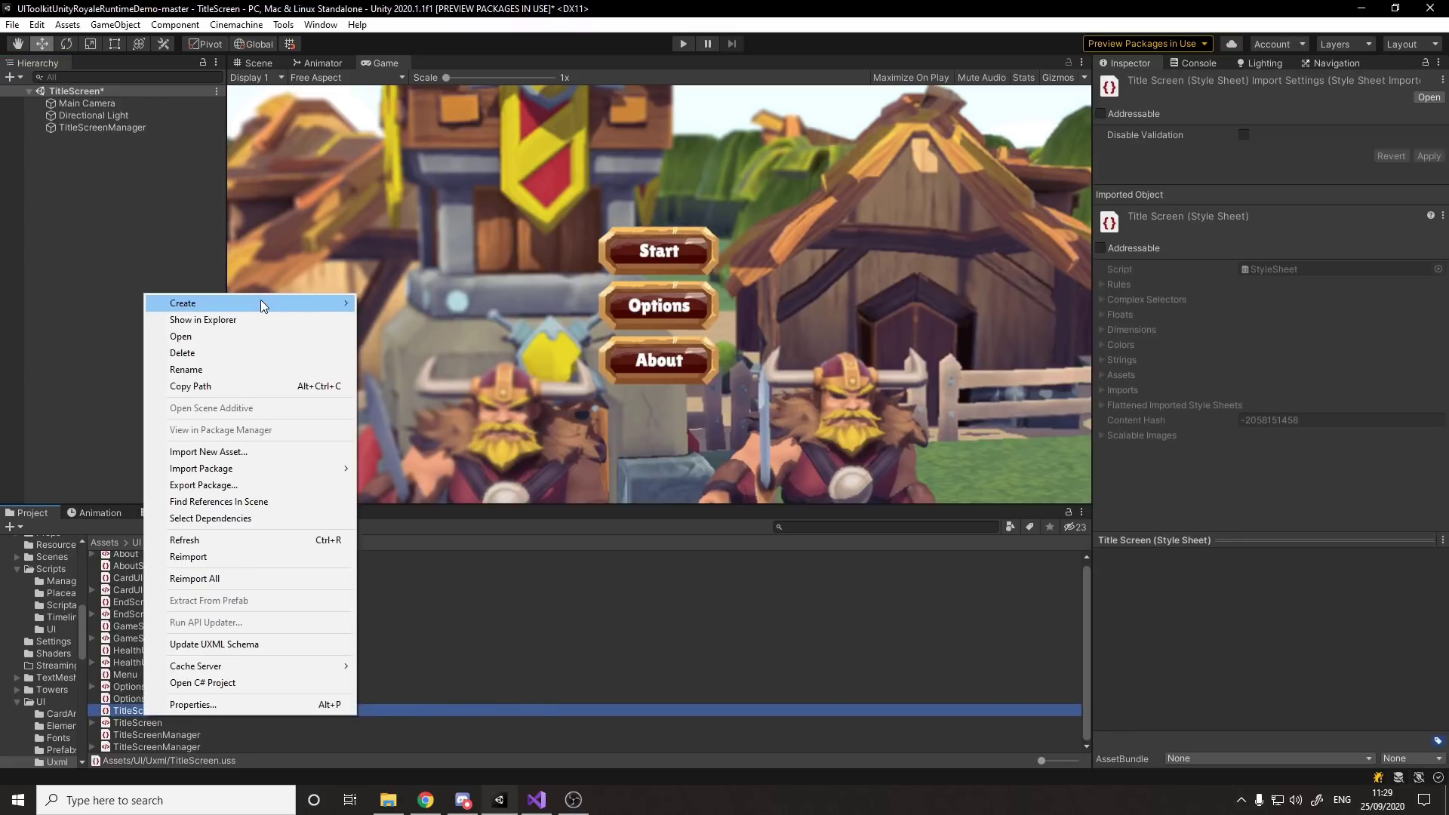
{"action": "mouse_move", "coordinate": [261, 300]}
{"action": "left_click", "coordinate": [130, 768]}
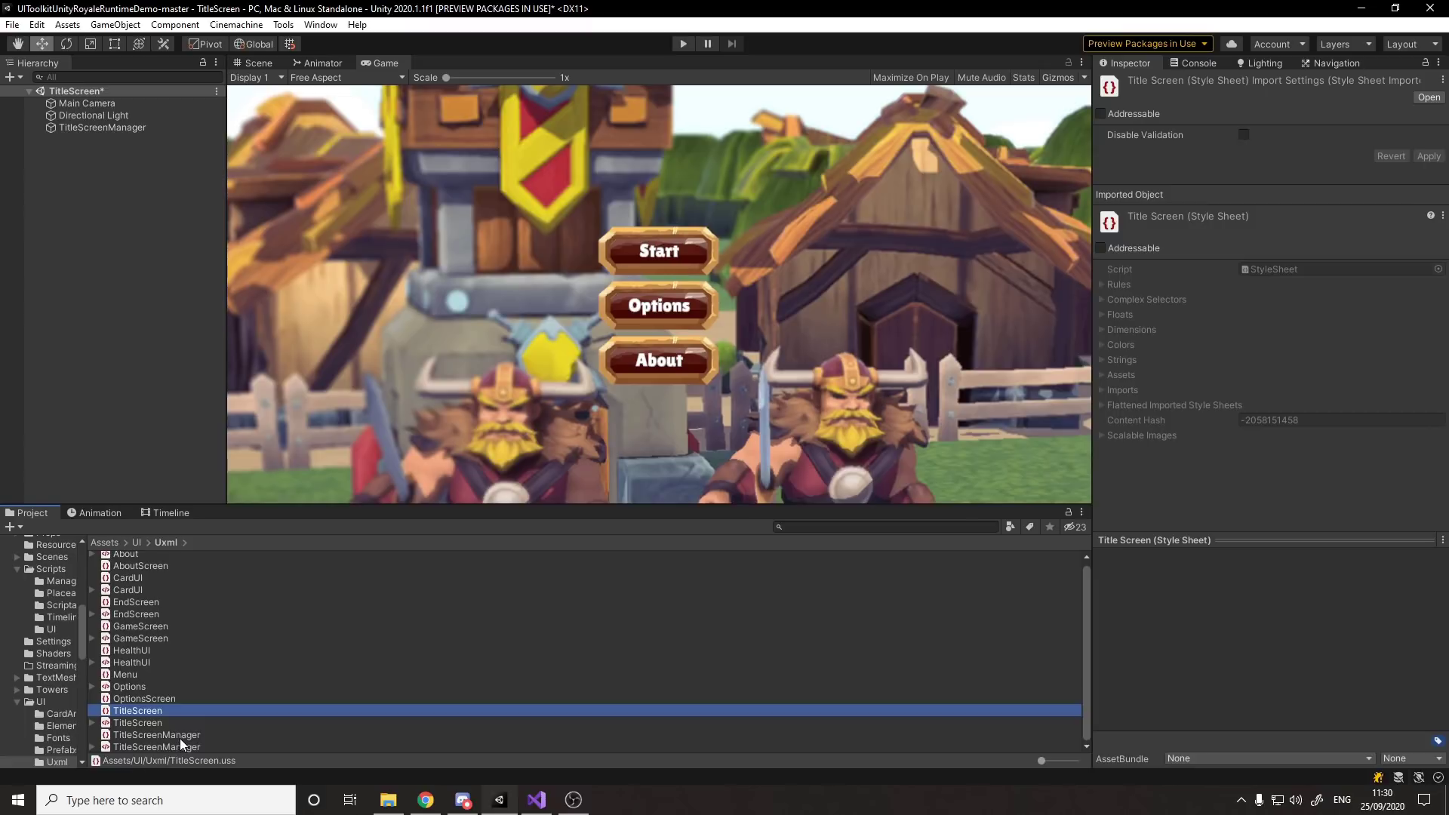
{"action": "left_click", "coordinate": [157, 747]}
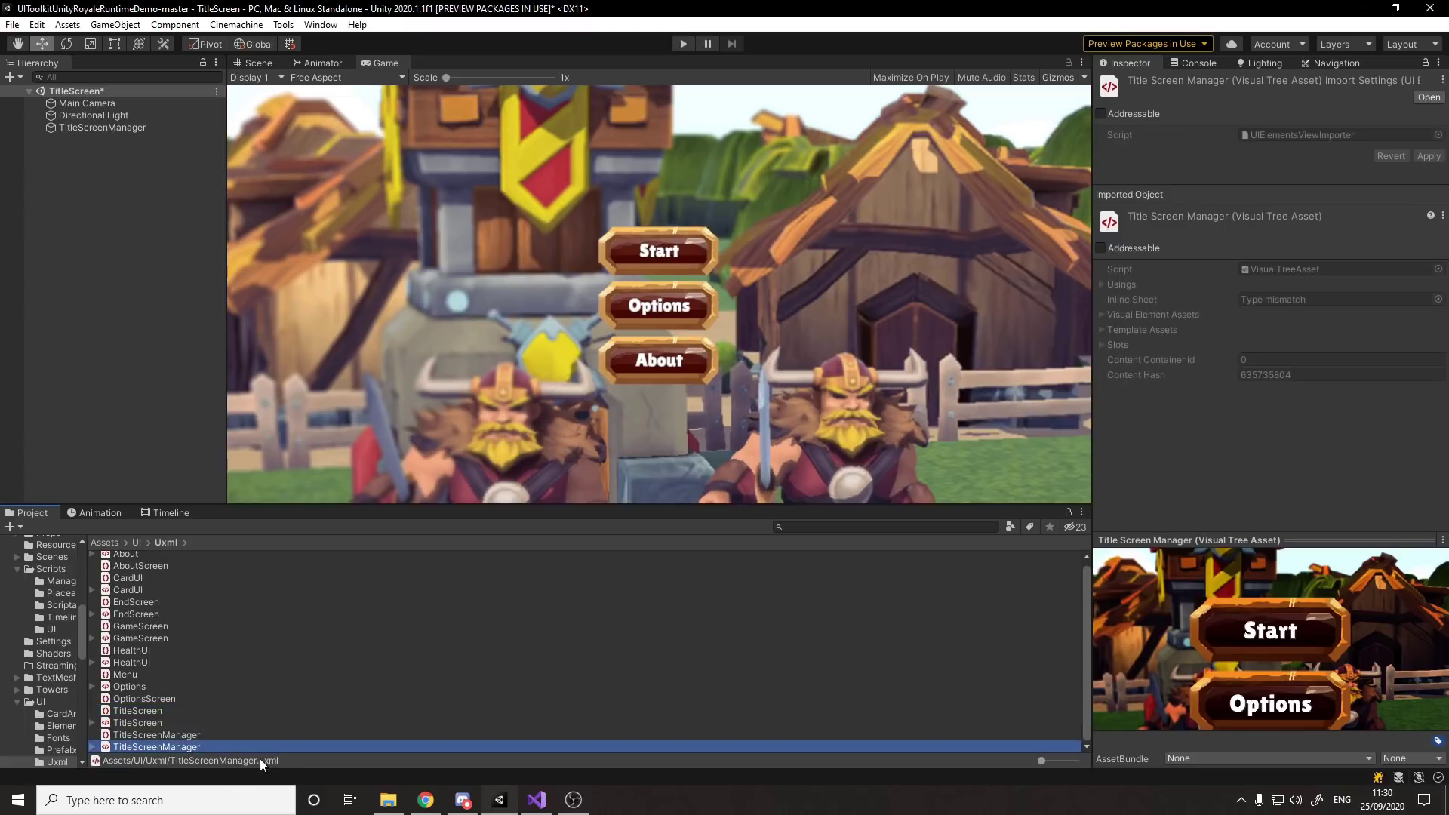
Reveal TitleScreenManager.uss in File Explorer and dismiss the Uxml folder's New menu.
{"action": "right_click", "coordinate": [154, 734]}
{"action": "left_click", "coordinate": [264, 324]}
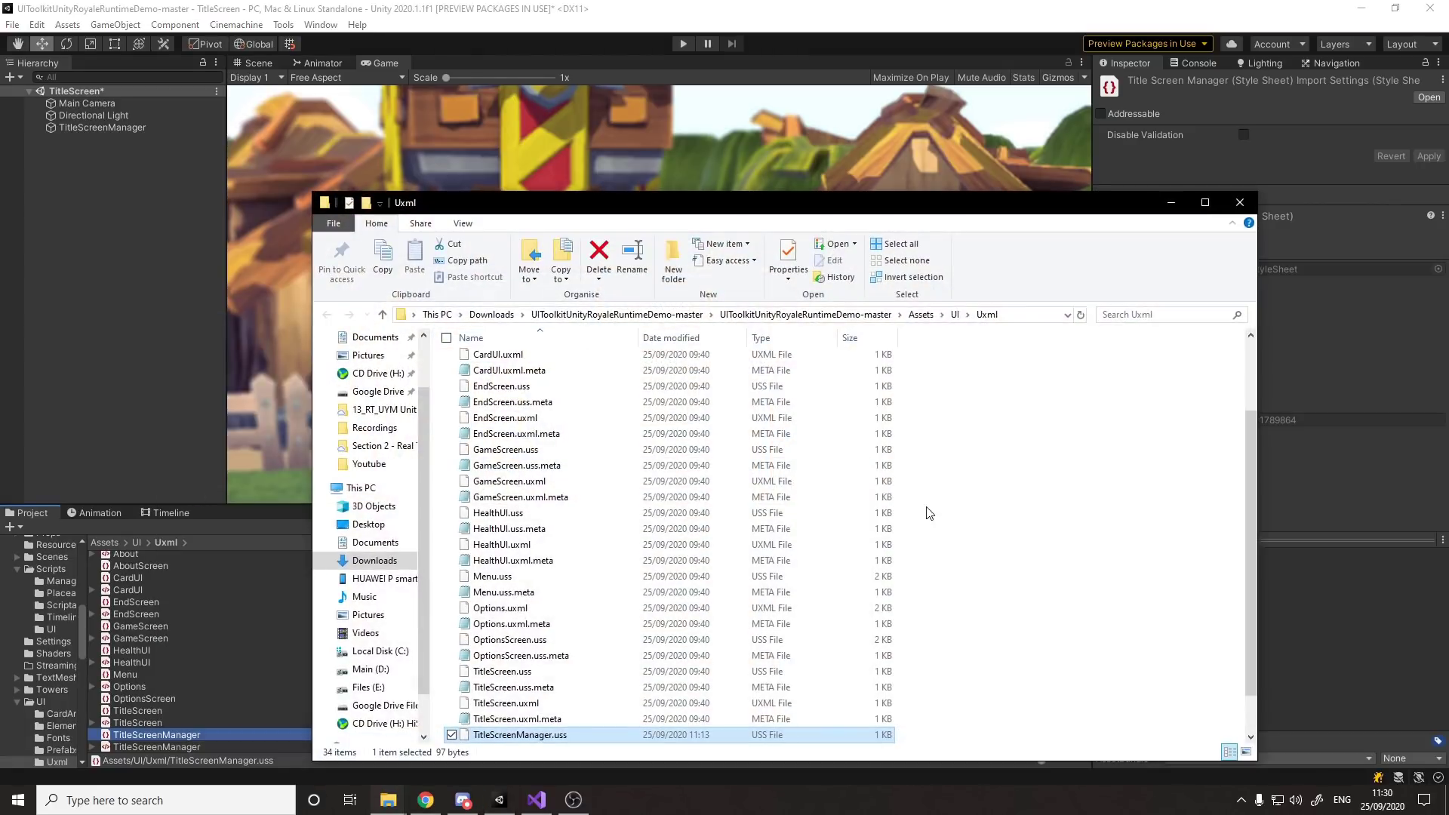
{"action": "right_click", "coordinate": [993, 627]}
{"action": "mouse_move", "coordinate": [964, 600]}
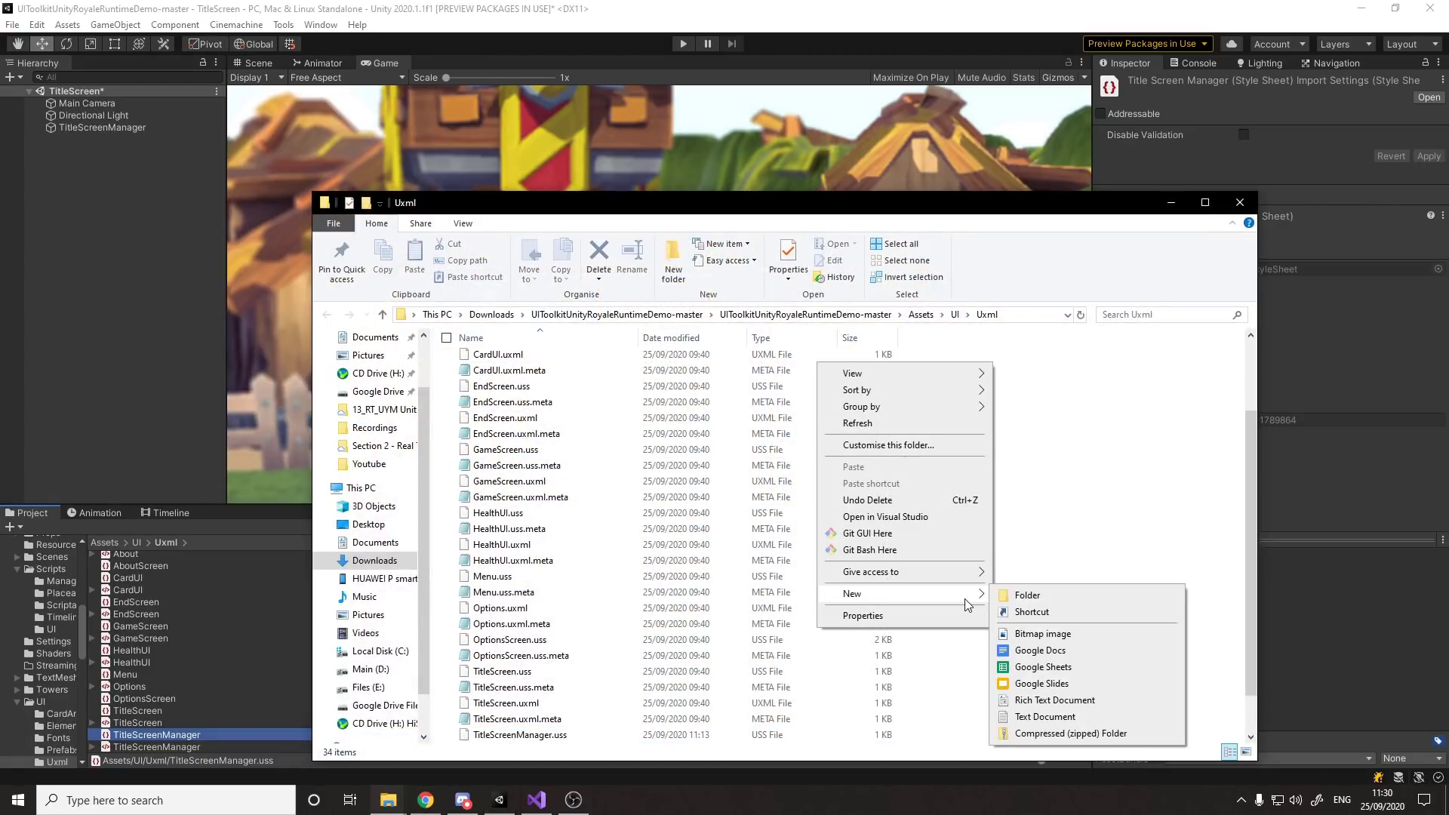
{"action": "left_click", "coordinate": [1090, 562]}
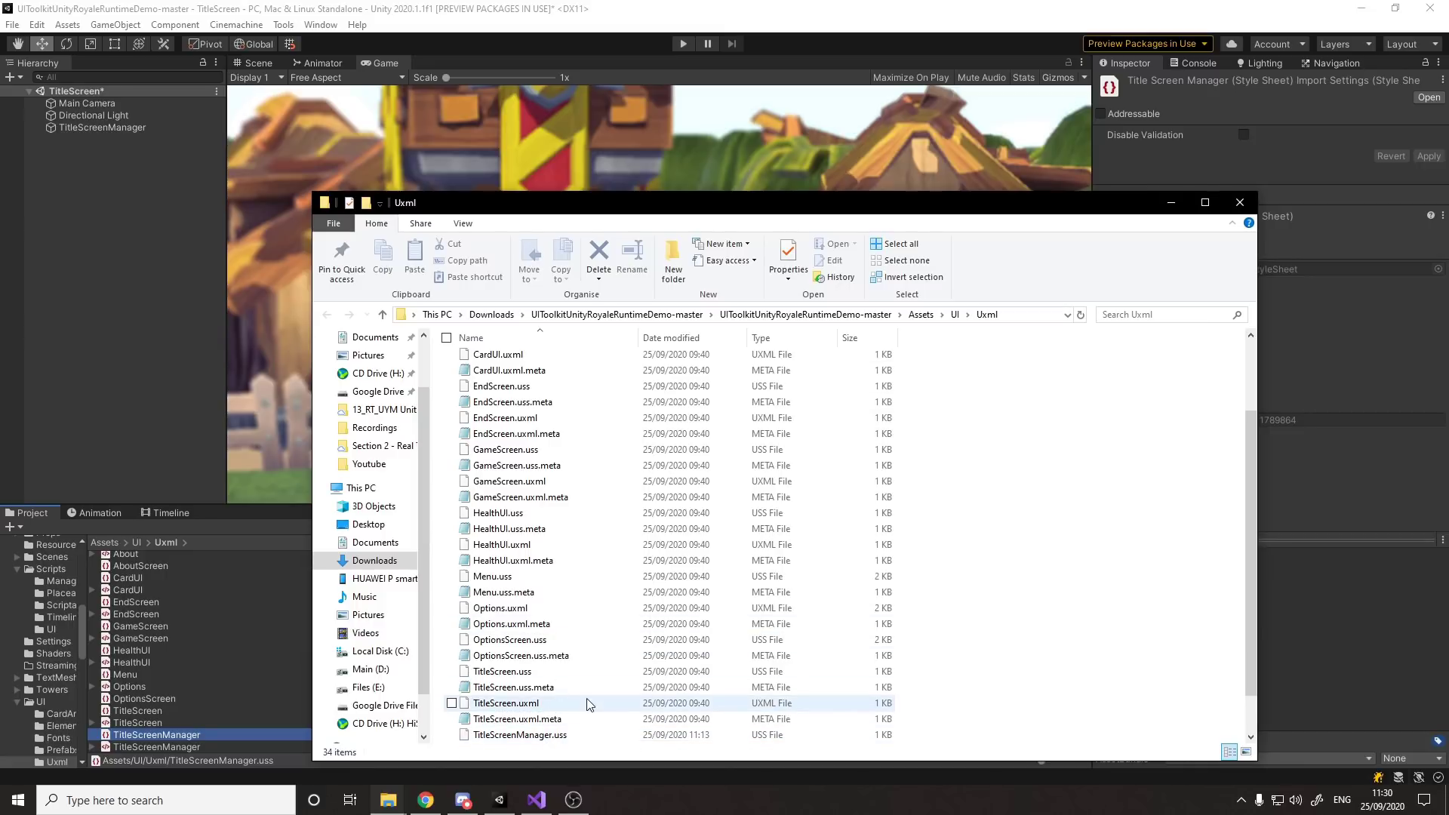
Open TitleScreenManager.uxml in UI Builder and enlarge the window to fill the screen.
{"action": "left_click", "coordinate": [359, 663]}
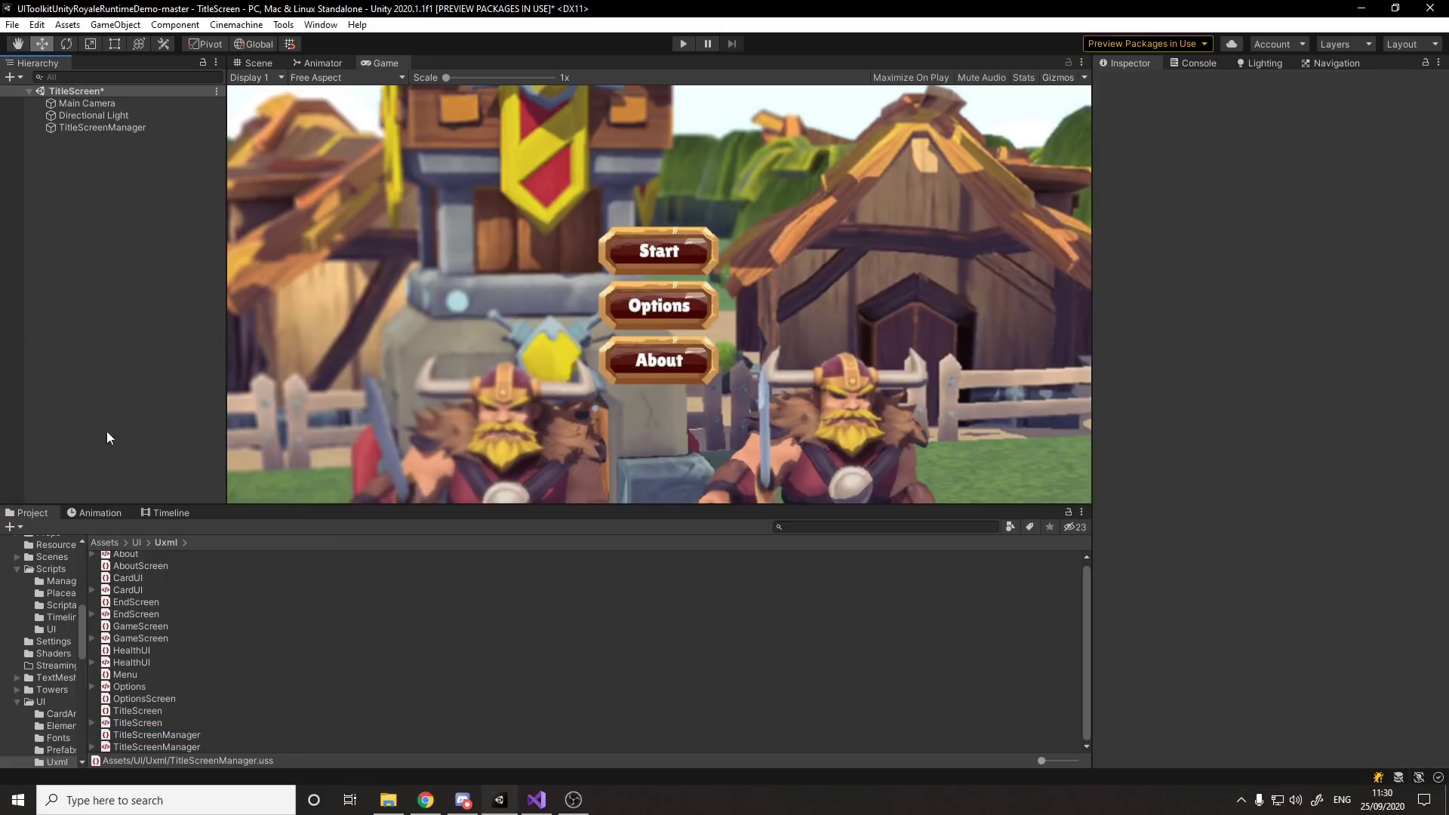
{"action": "left_click", "coordinate": [159, 747]}
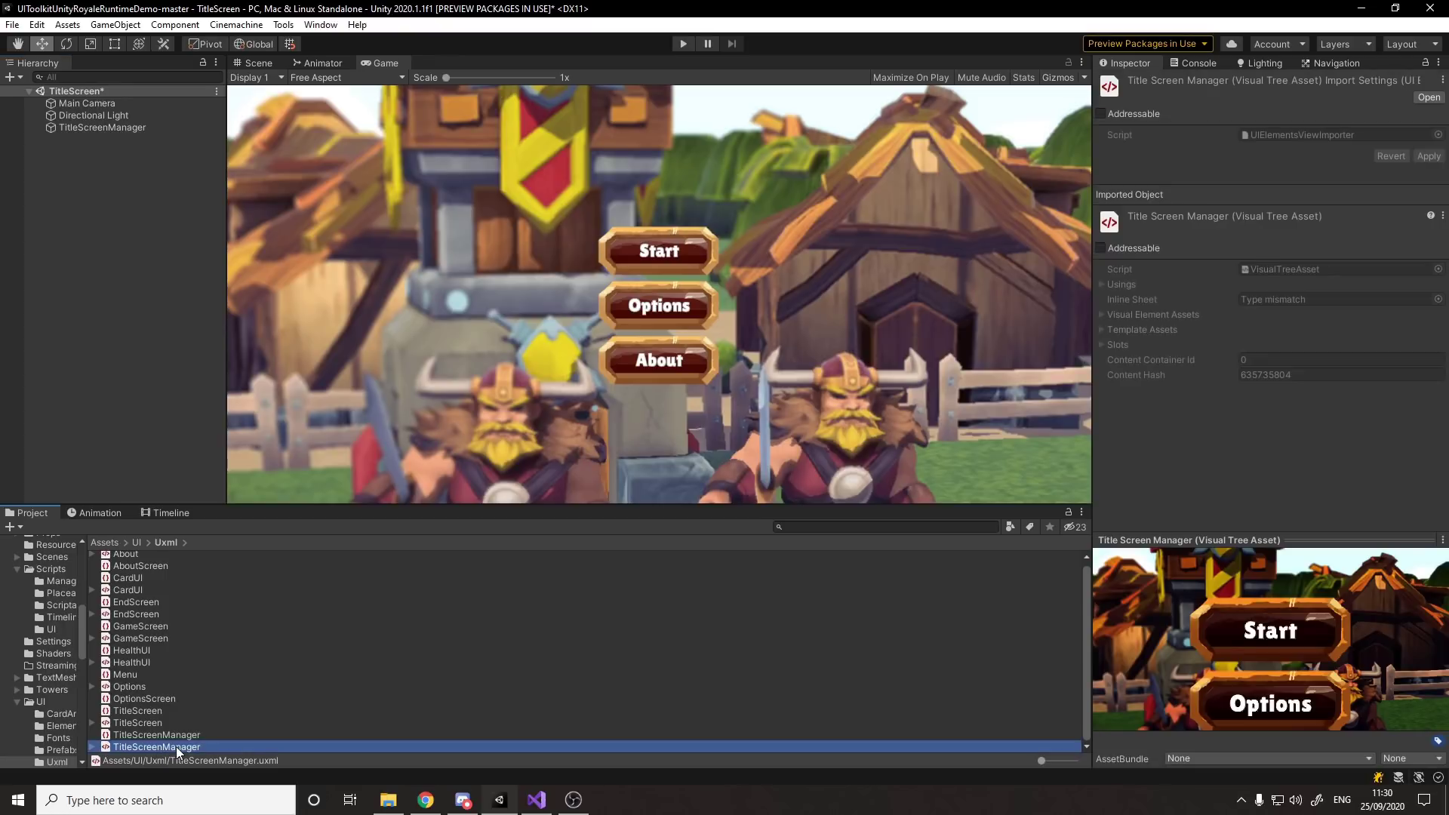
{"action": "double_click", "coordinate": [175, 745]}
{"action": "left_click_drag", "start_coordinate": [459, 9], "coordinate": [601, 80]}
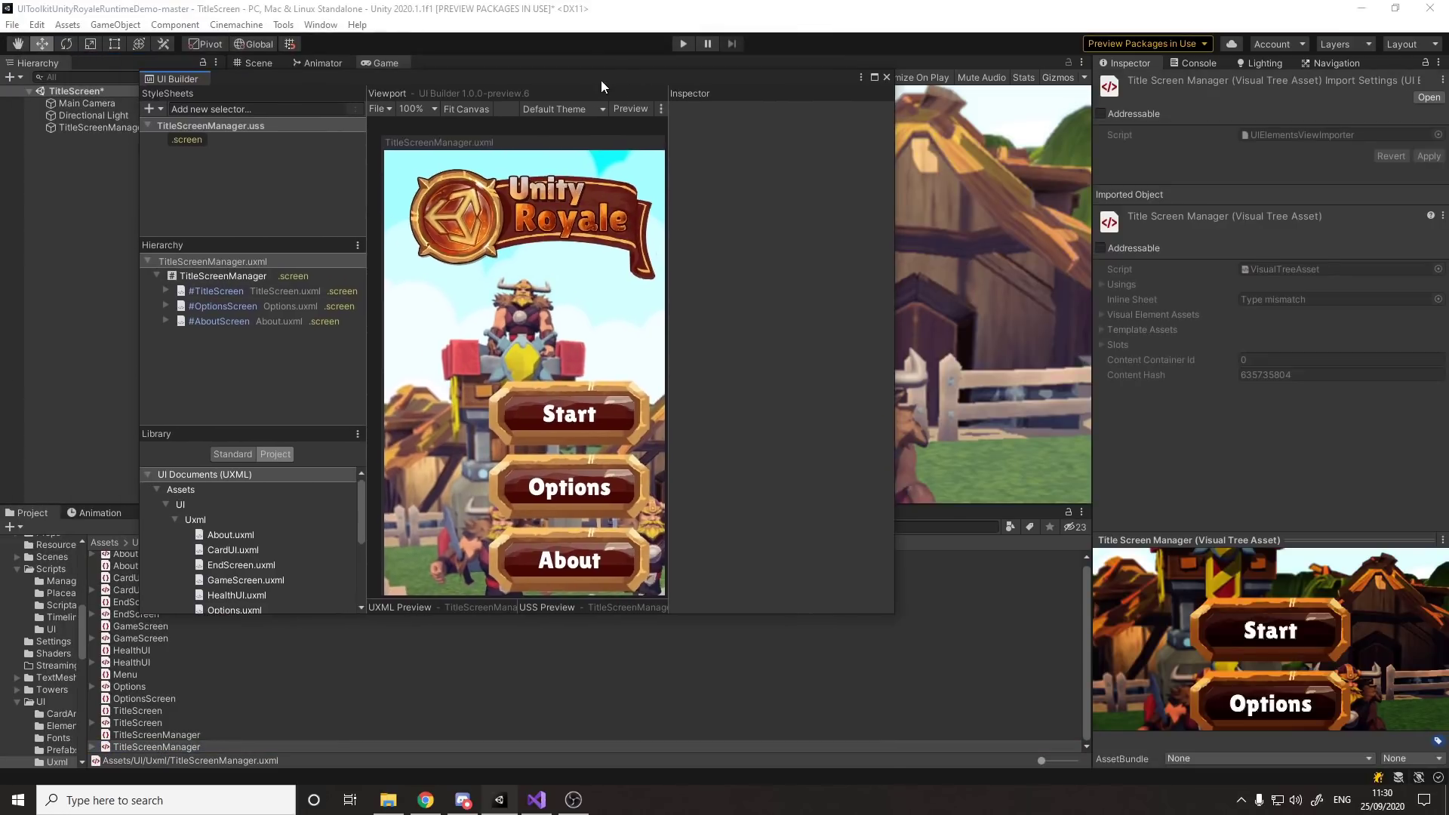
{"action": "left_click", "coordinate": [873, 79]}
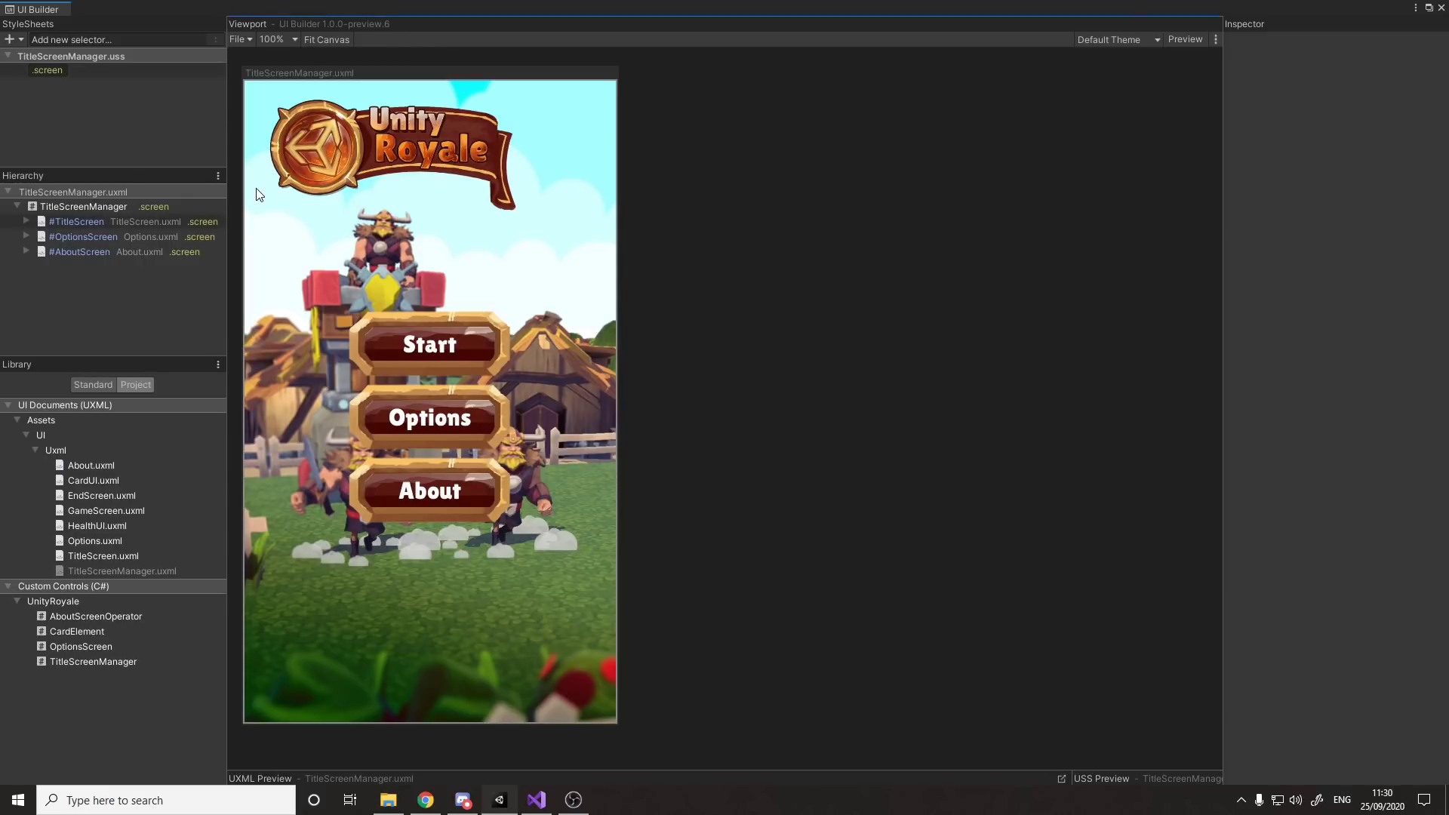
Inspect the TitleScreenManager root, #TitleScreen, OptionsScreen and AboutScreen elements in the Hierarchy.
{"action": "left_click", "coordinate": [123, 206]}
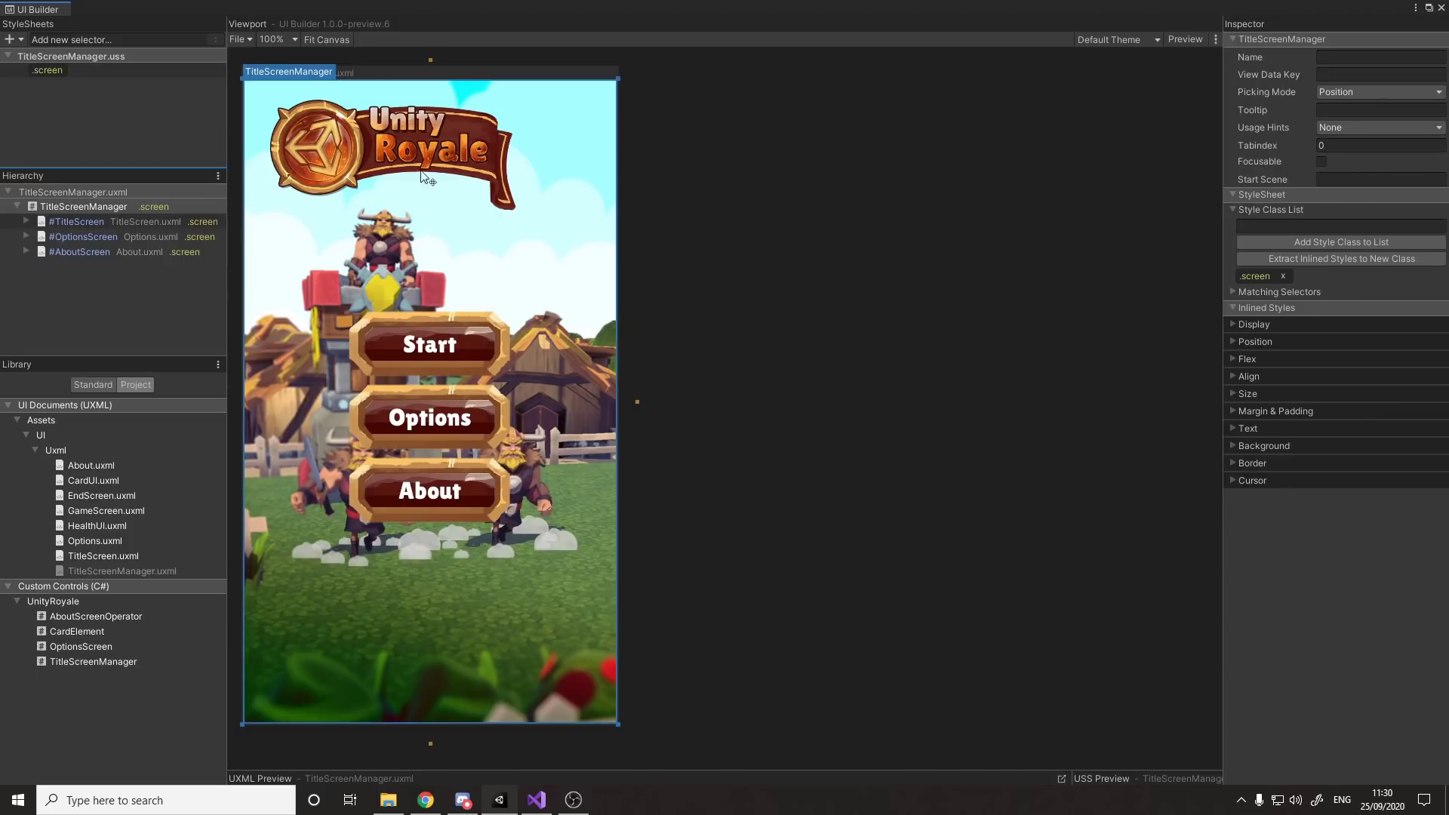
{"action": "left_click", "coordinate": [145, 223]}
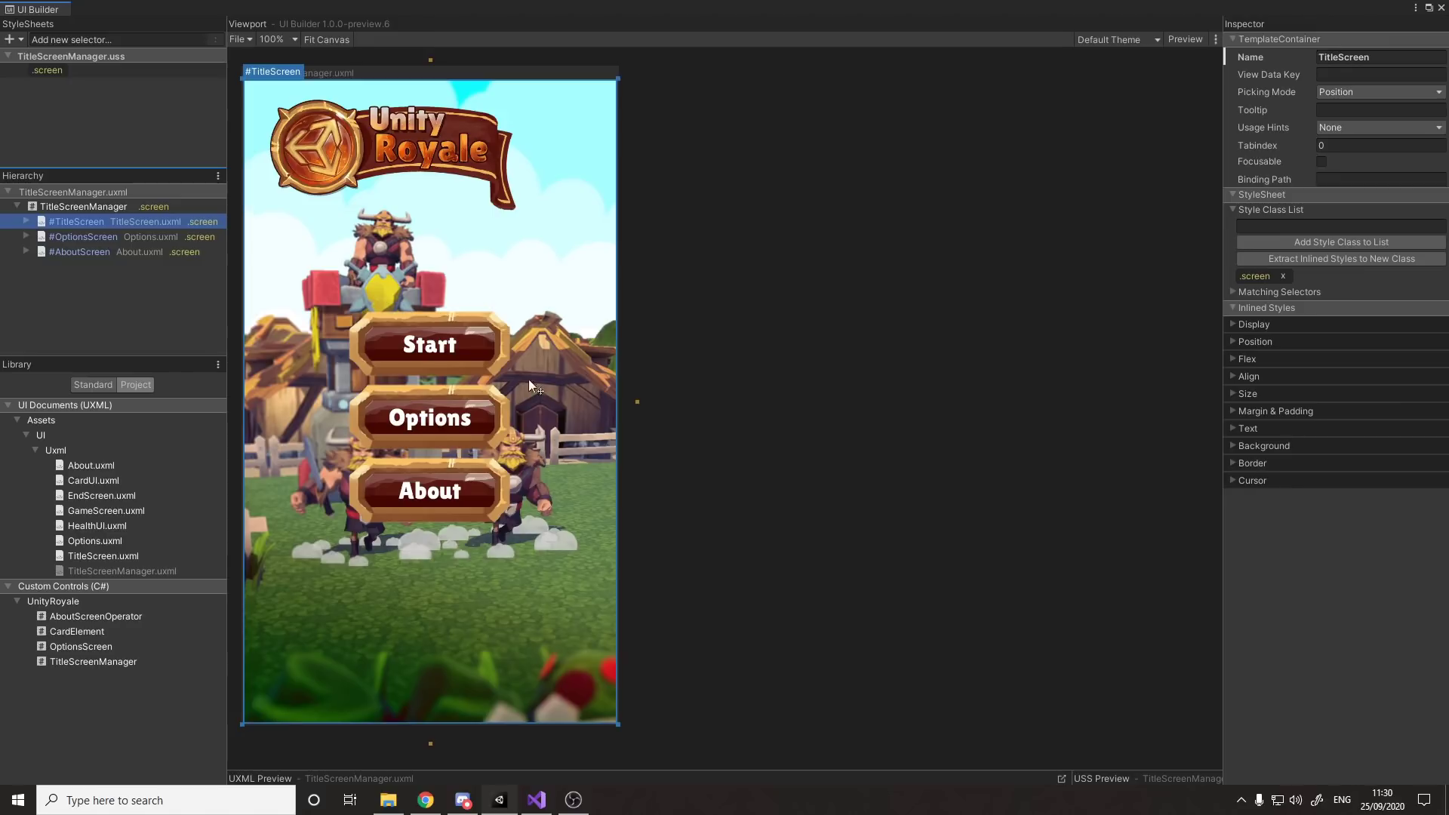
{"action": "left_click", "coordinate": [168, 234]}
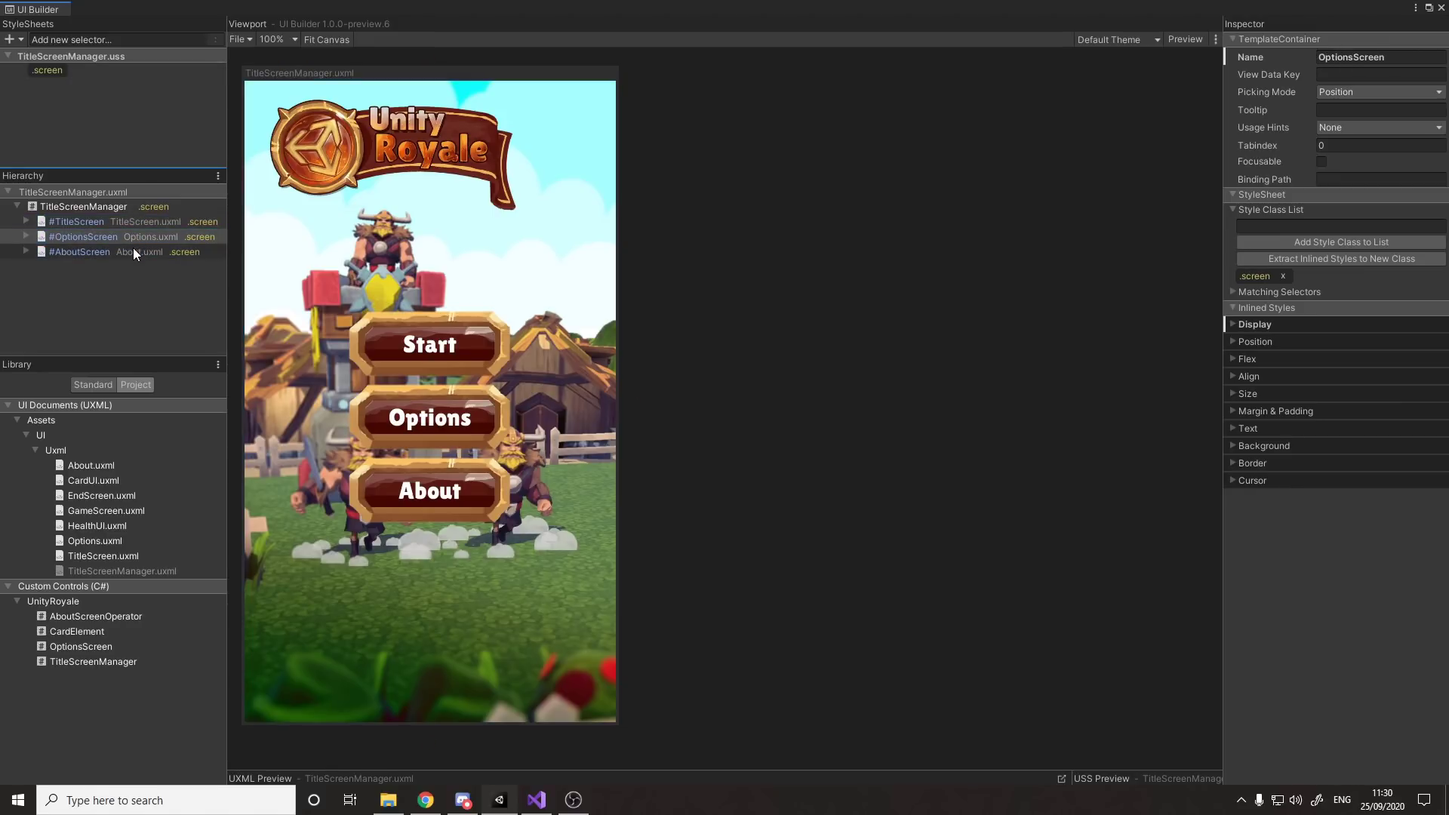
{"action": "left_click", "coordinate": [135, 252]}
{"action": "left_click", "coordinate": [317, 363]}
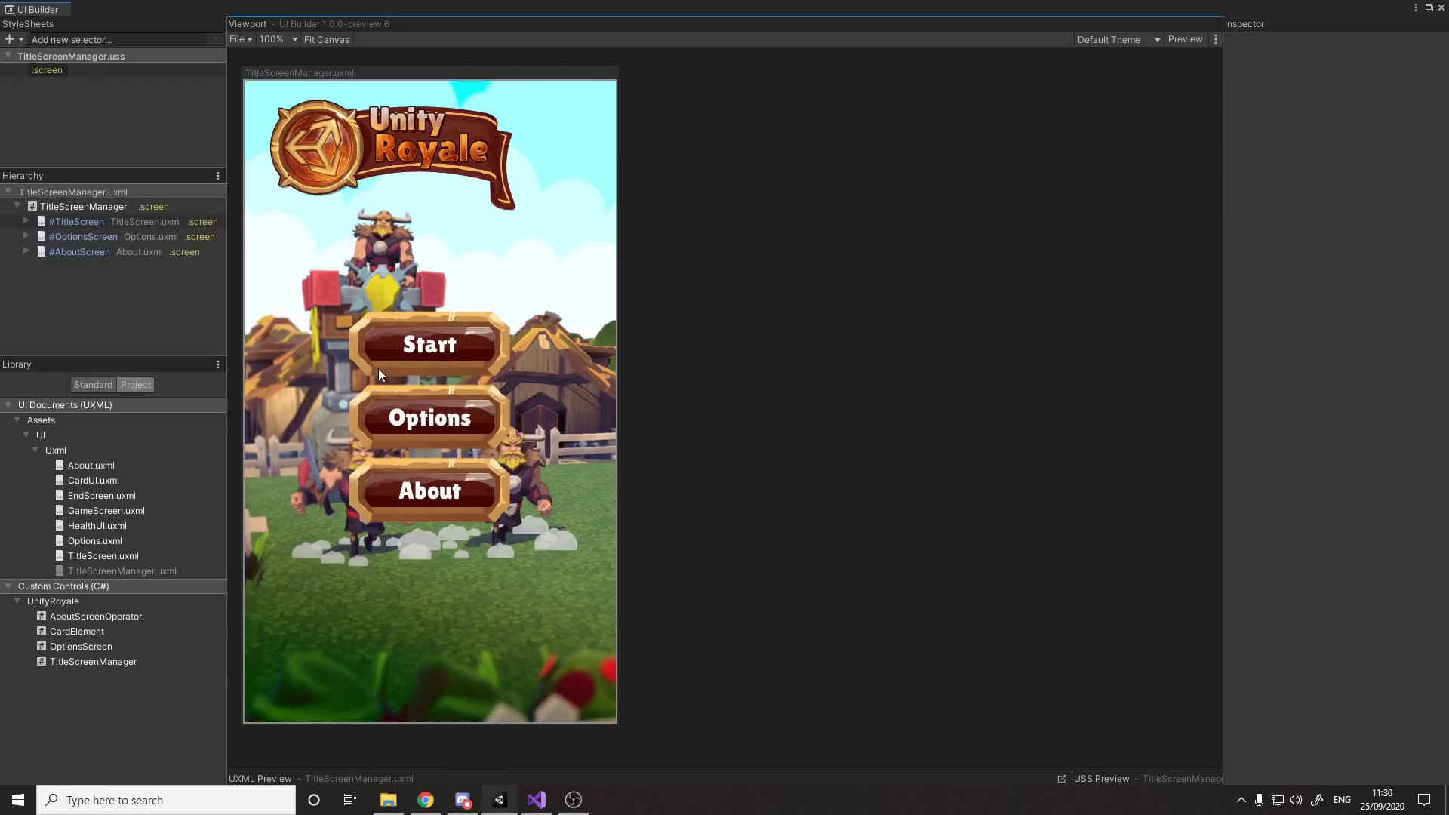
{"action": "left_click", "coordinate": [102, 262]}
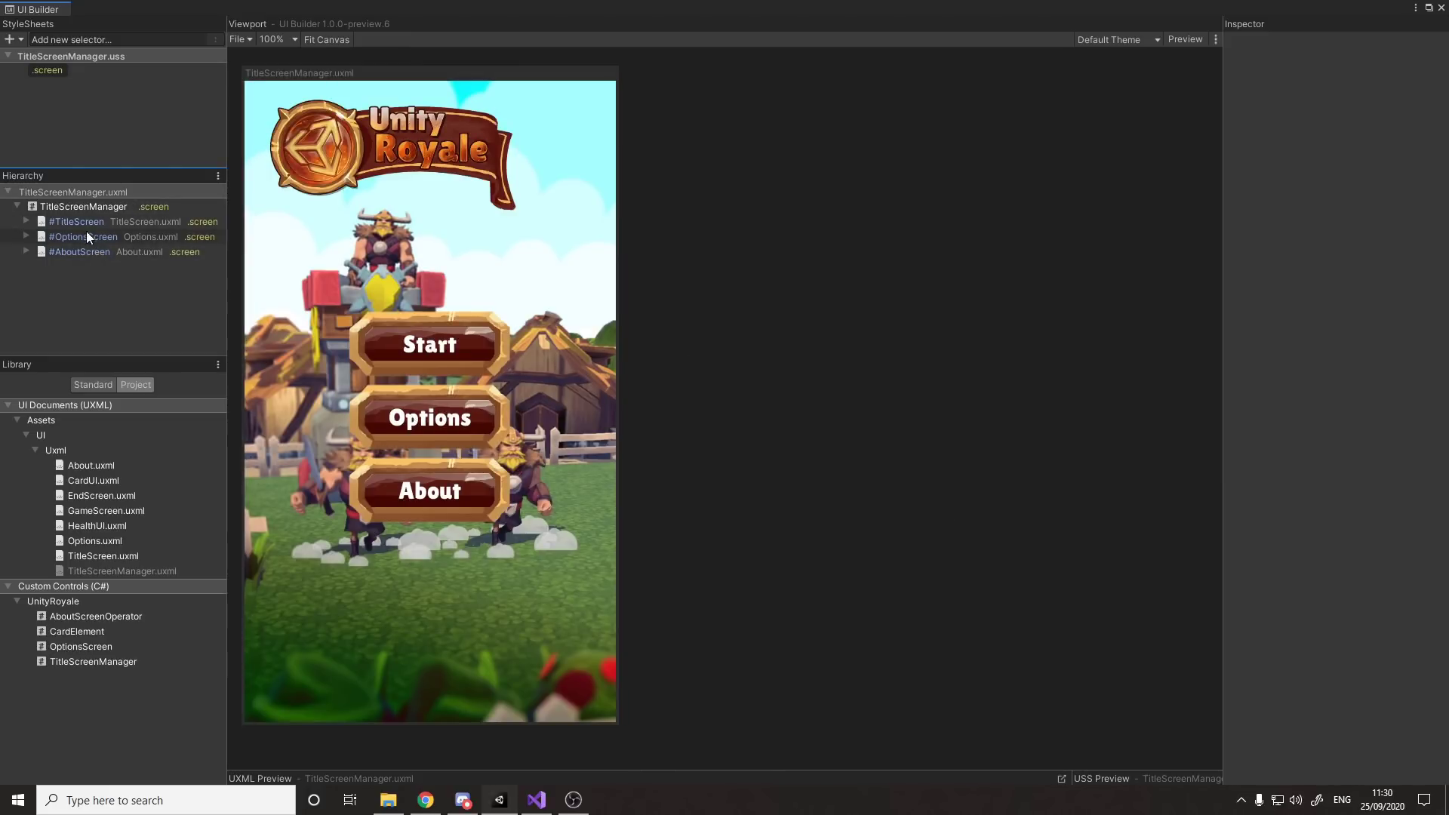
{"action": "left_click", "coordinate": [68, 210]}
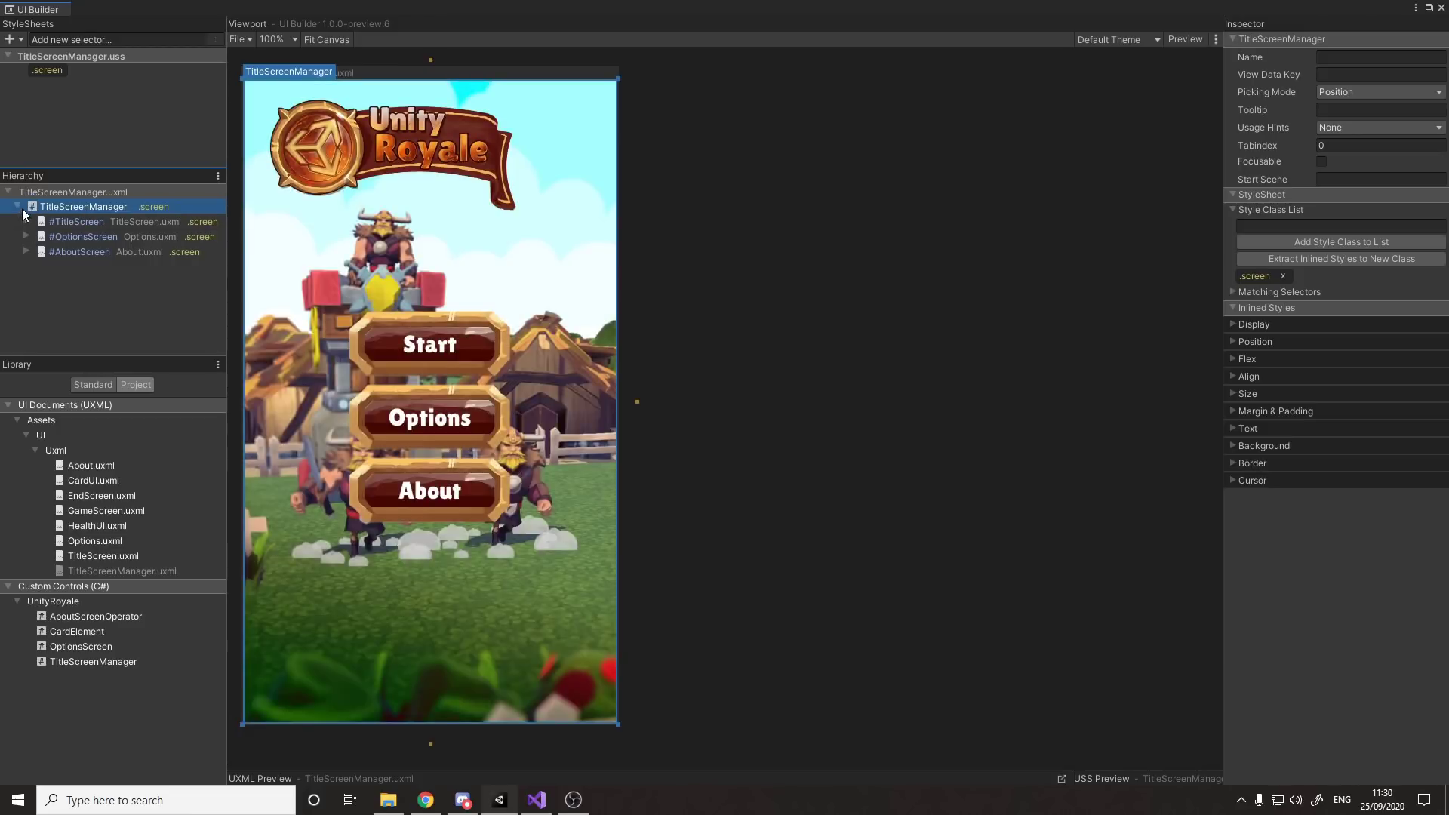
{"action": "left_click", "coordinate": [918, 181]}
Float UI Builder to the right and select the TitleScreenManager script in Assets > Scripts > UI.
{"action": "left_click", "coordinate": [1429, 7]}
{"action": "left_click_drag", "start_coordinate": [589, 68], "coordinate": [852, 62]}
{"action": "left_click", "coordinate": [108, 542]}
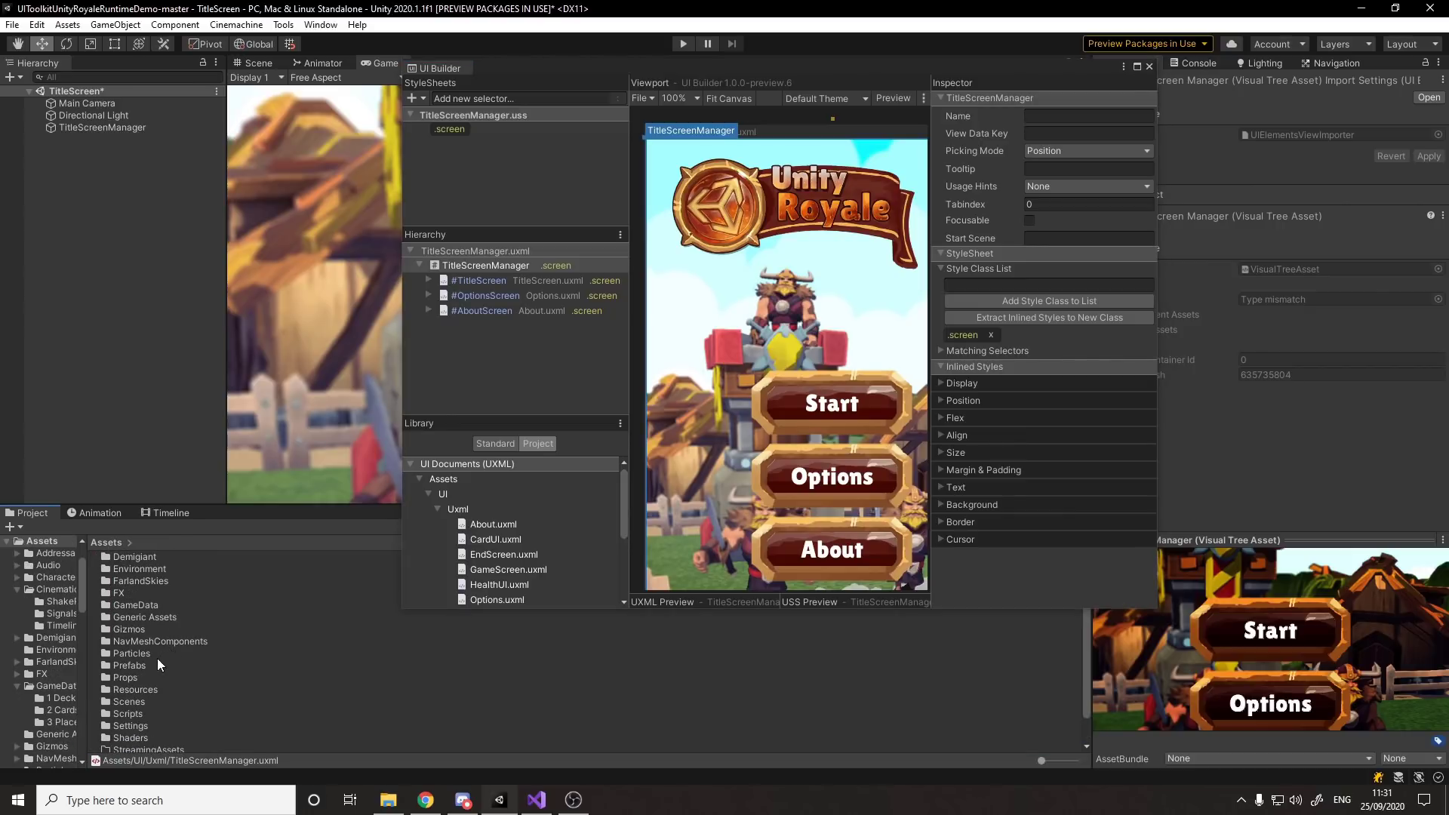
{"action": "double_click", "coordinate": [133, 716]}
{"action": "double_click", "coordinate": [118, 605]}
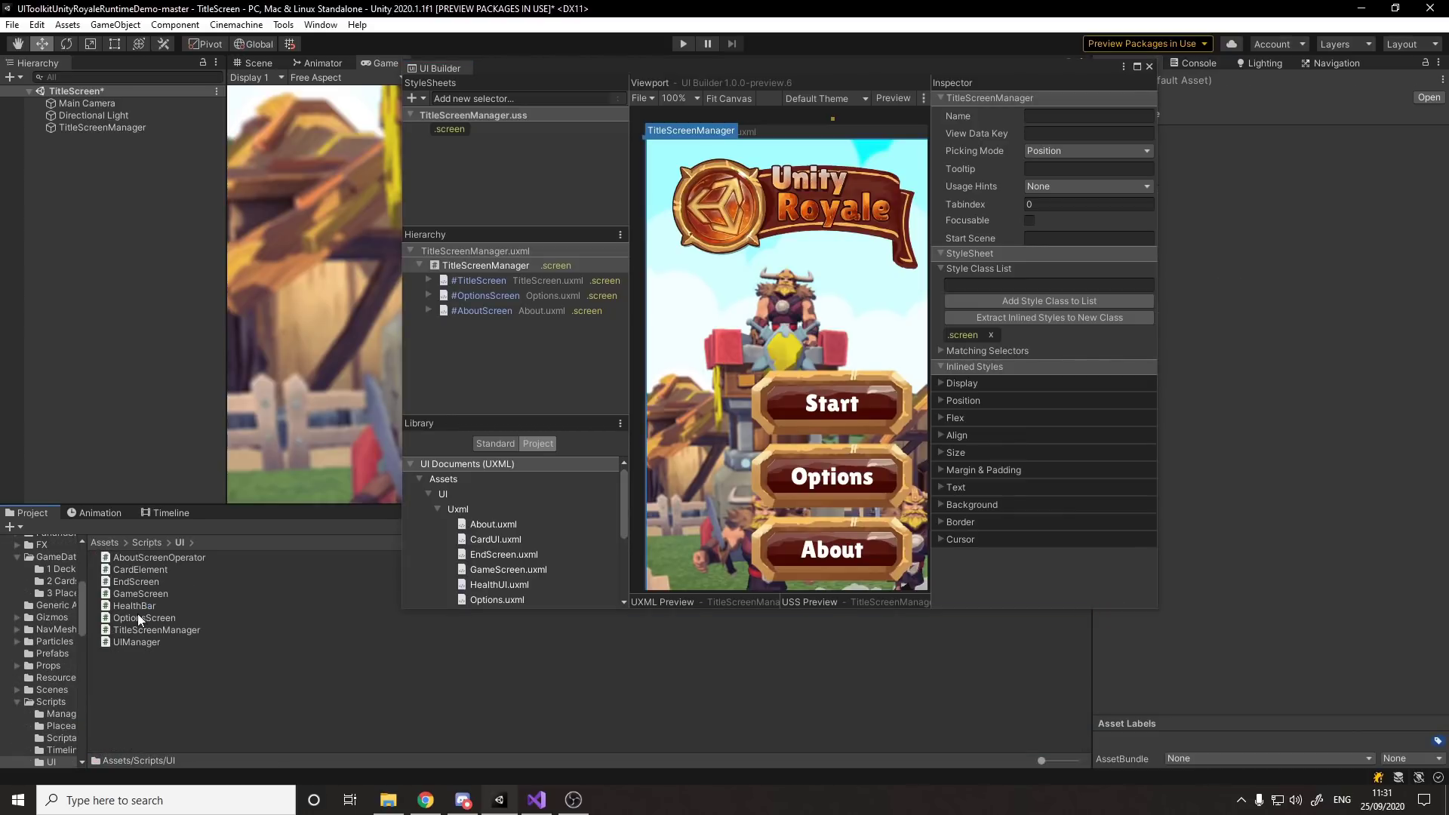
{"action": "left_click", "coordinate": [208, 630]}
Open TitleScreenManager.cs in Visual Studio and highlight its VisualElement base class.
{"action": "double_click", "coordinate": [207, 630]}
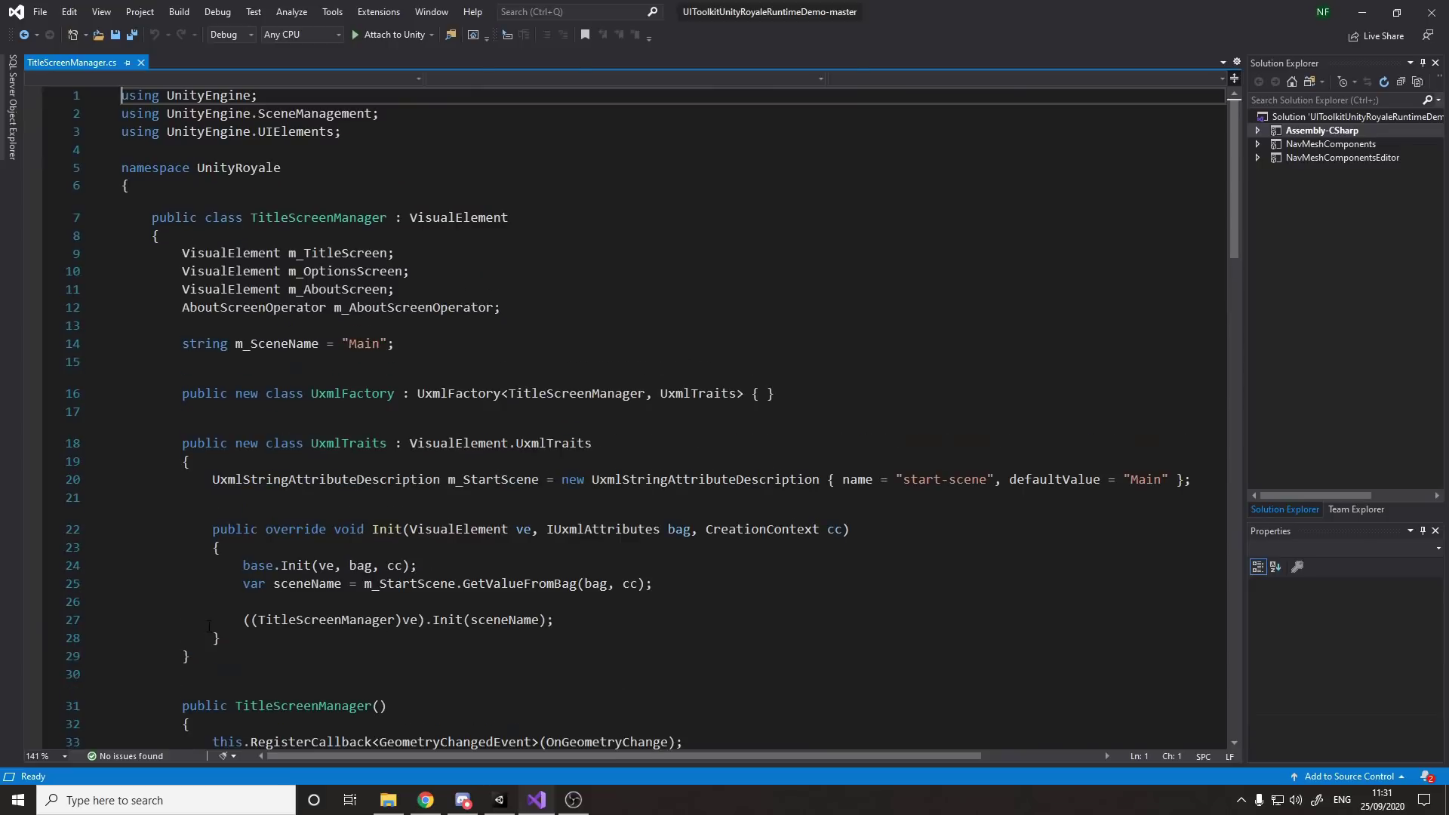
{"action": "scroll", "coordinate": [496, 494], "scroll_direction": "down", "scroll_amount": 4}
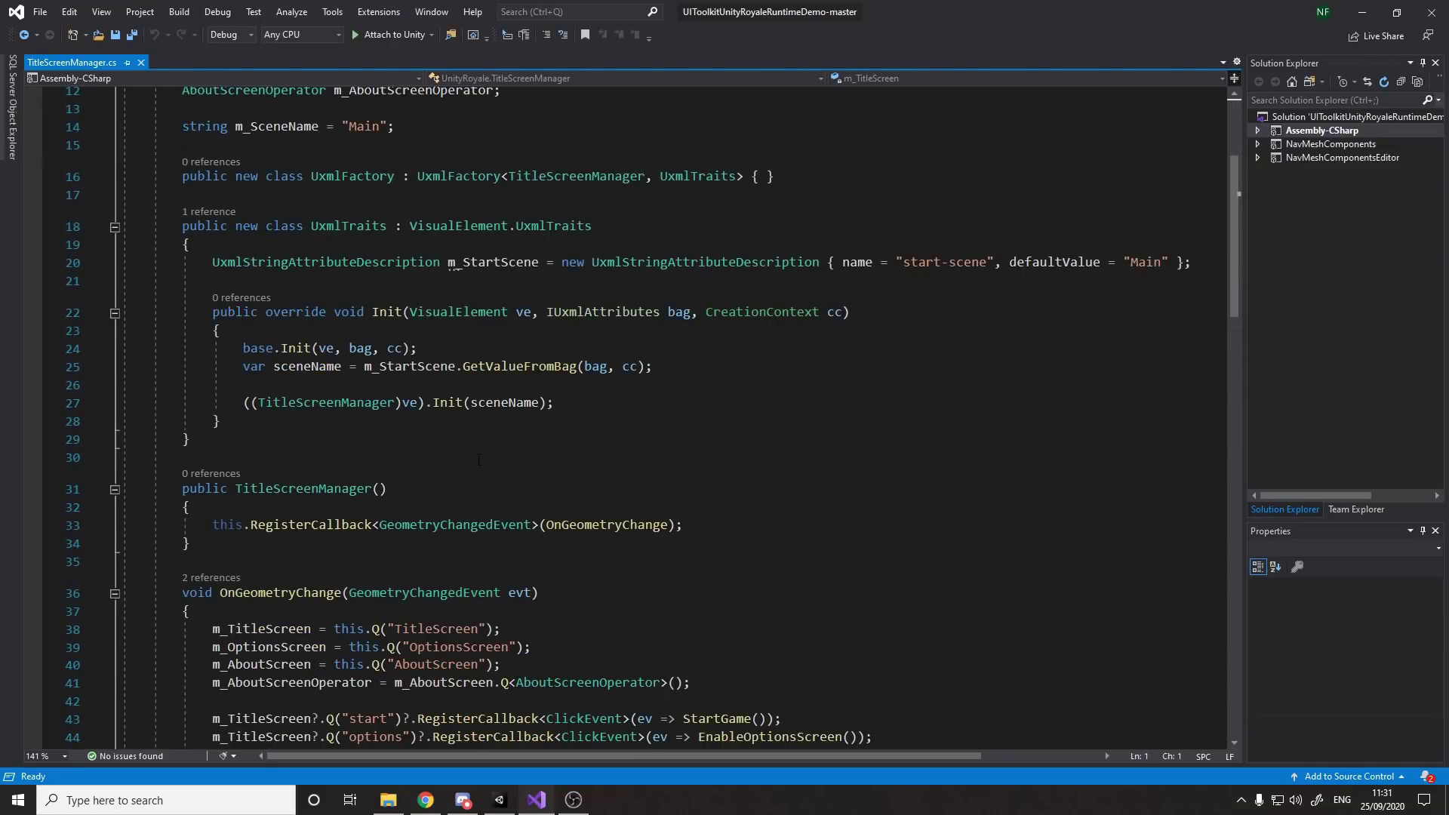
{"action": "scroll", "coordinate": [478, 459], "scroll_direction": "up", "scroll_amount": 2}
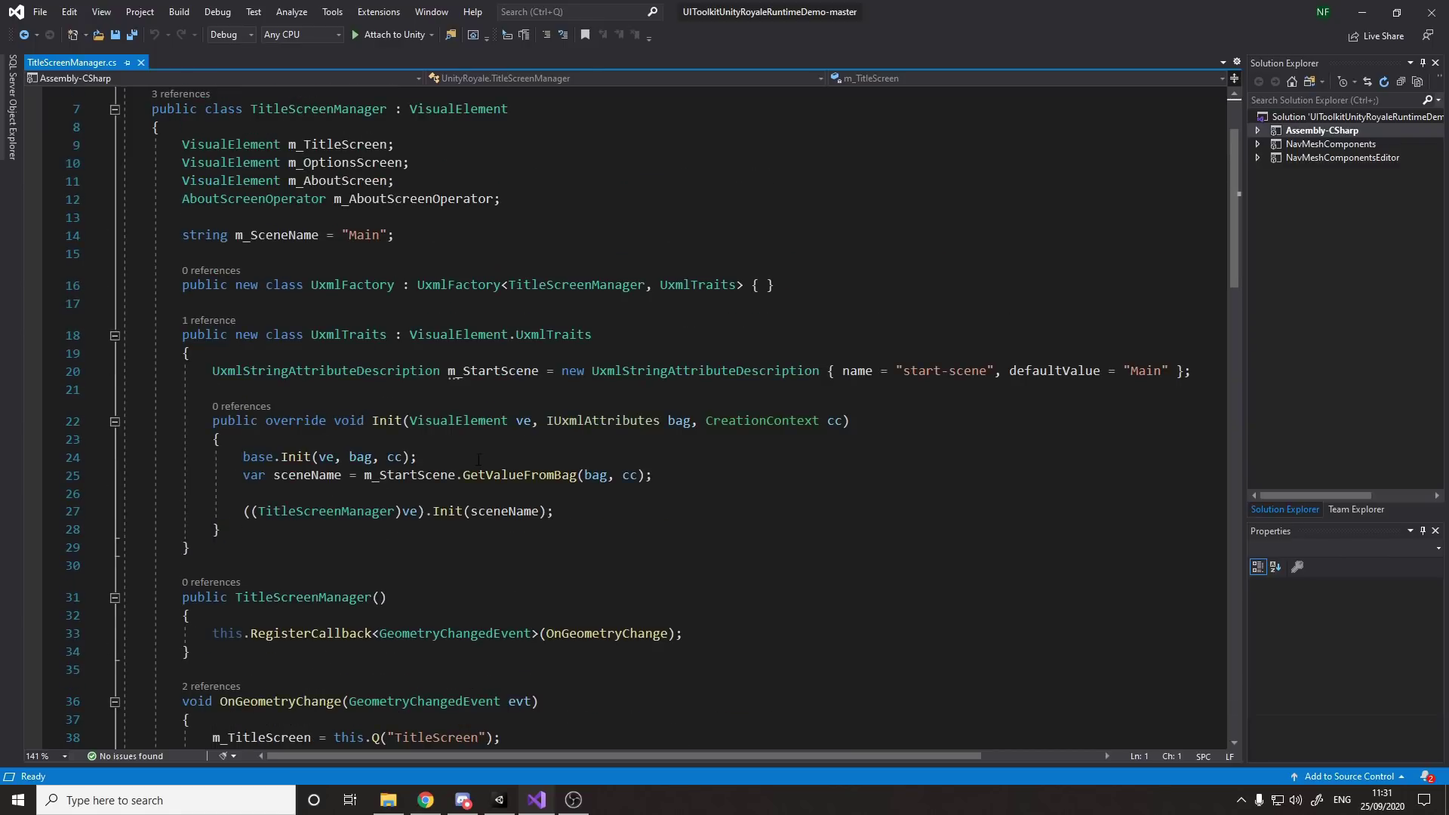
{"action": "scroll", "coordinate": [478, 460], "scroll_direction": "up", "scroll_amount": 1}
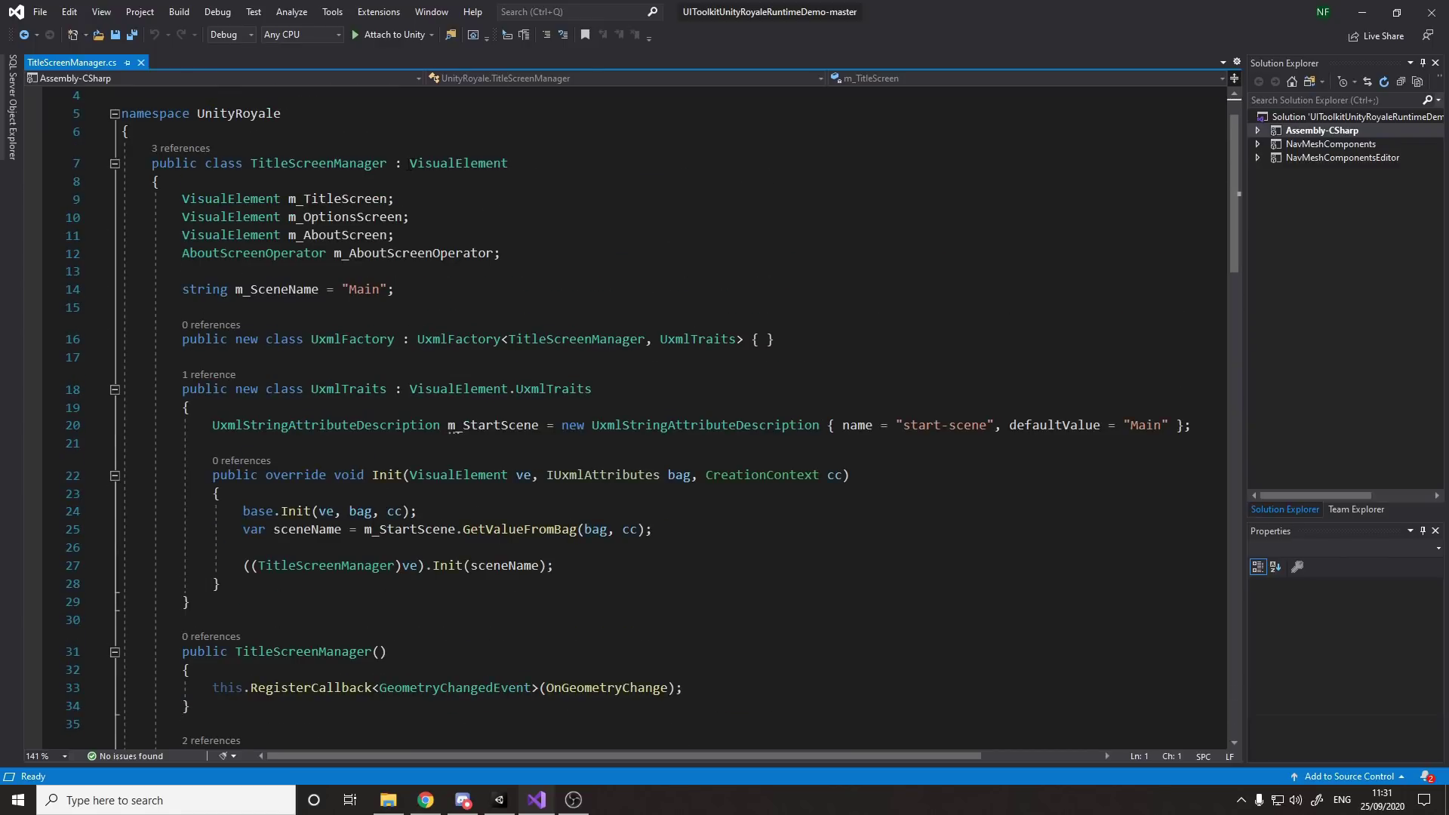
{"action": "left_click_drag", "start_coordinate": [410, 165], "coordinate": [548, 165]}
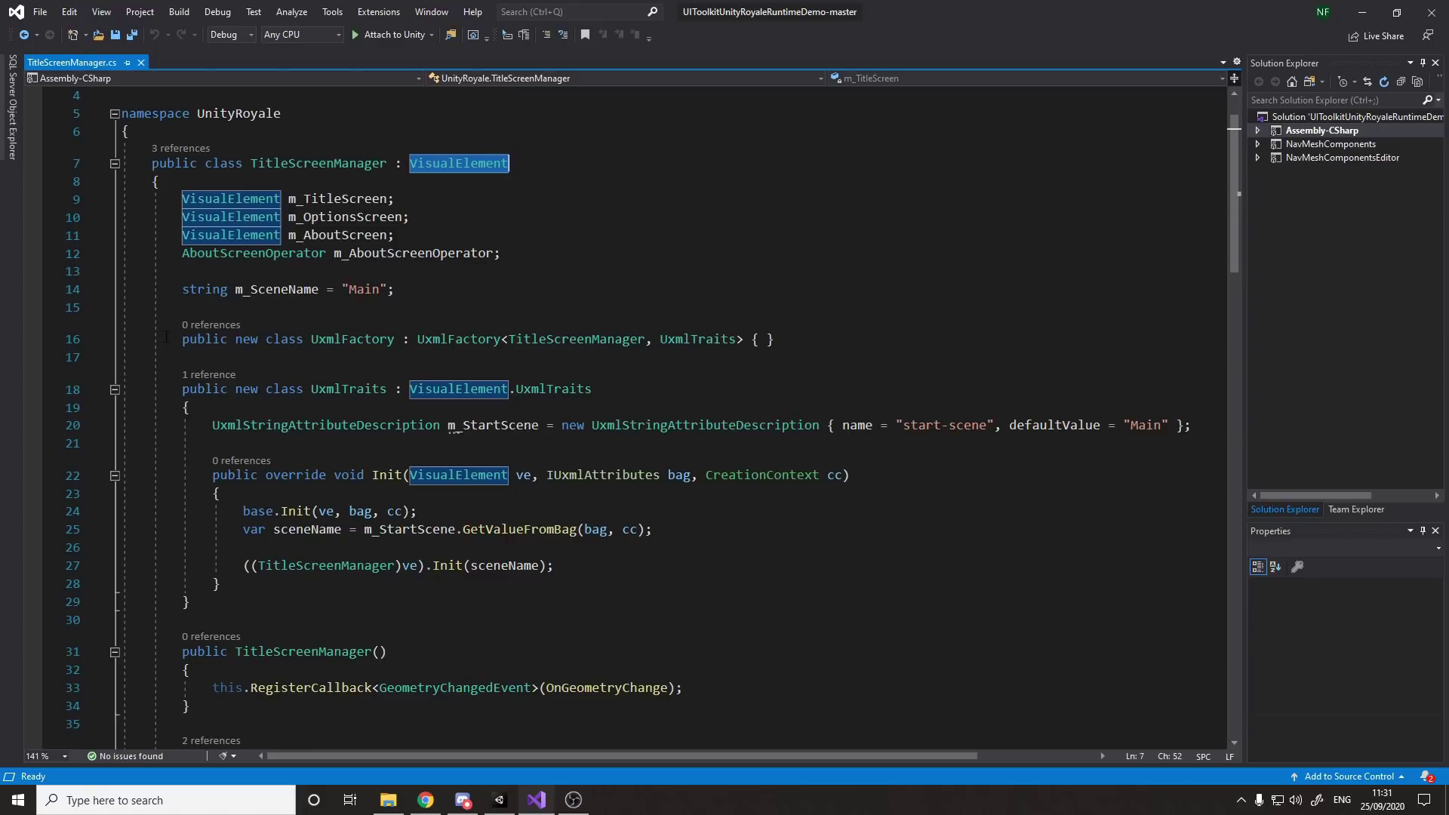
Walk through the TitleScreen, OptionsScreen and AboutScreen Q() query lines in OnGeometryChange.
{"action": "scroll", "coordinate": [167, 336], "scroll_direction": "down", "scroll_amount": 8}
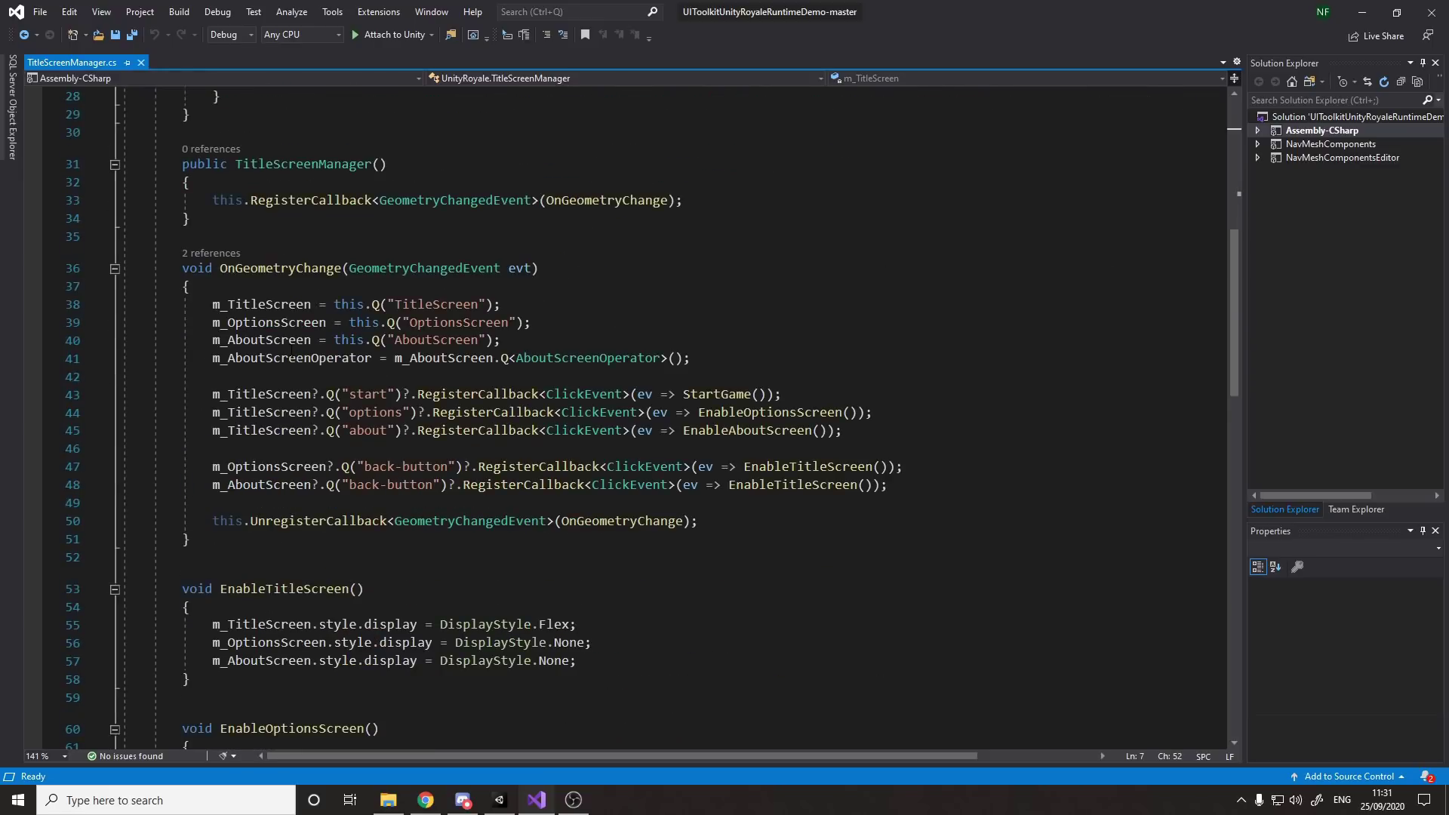
{"action": "scroll", "coordinate": [652, 390], "scroll_direction": "down", "scroll_amount": 1}
{"action": "left_click", "coordinate": [377, 249]}
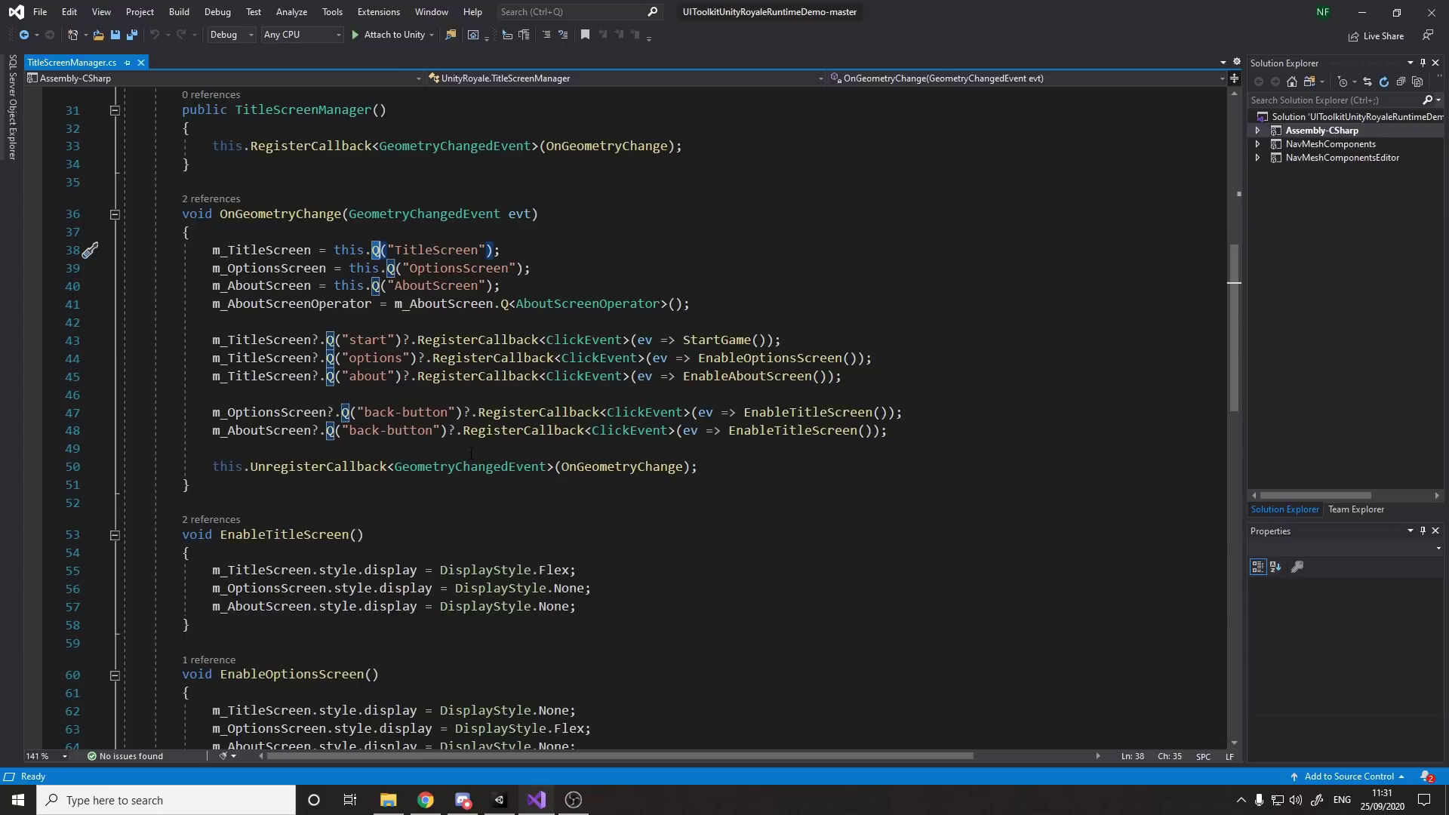
{"action": "left_click", "coordinate": [545, 275]}
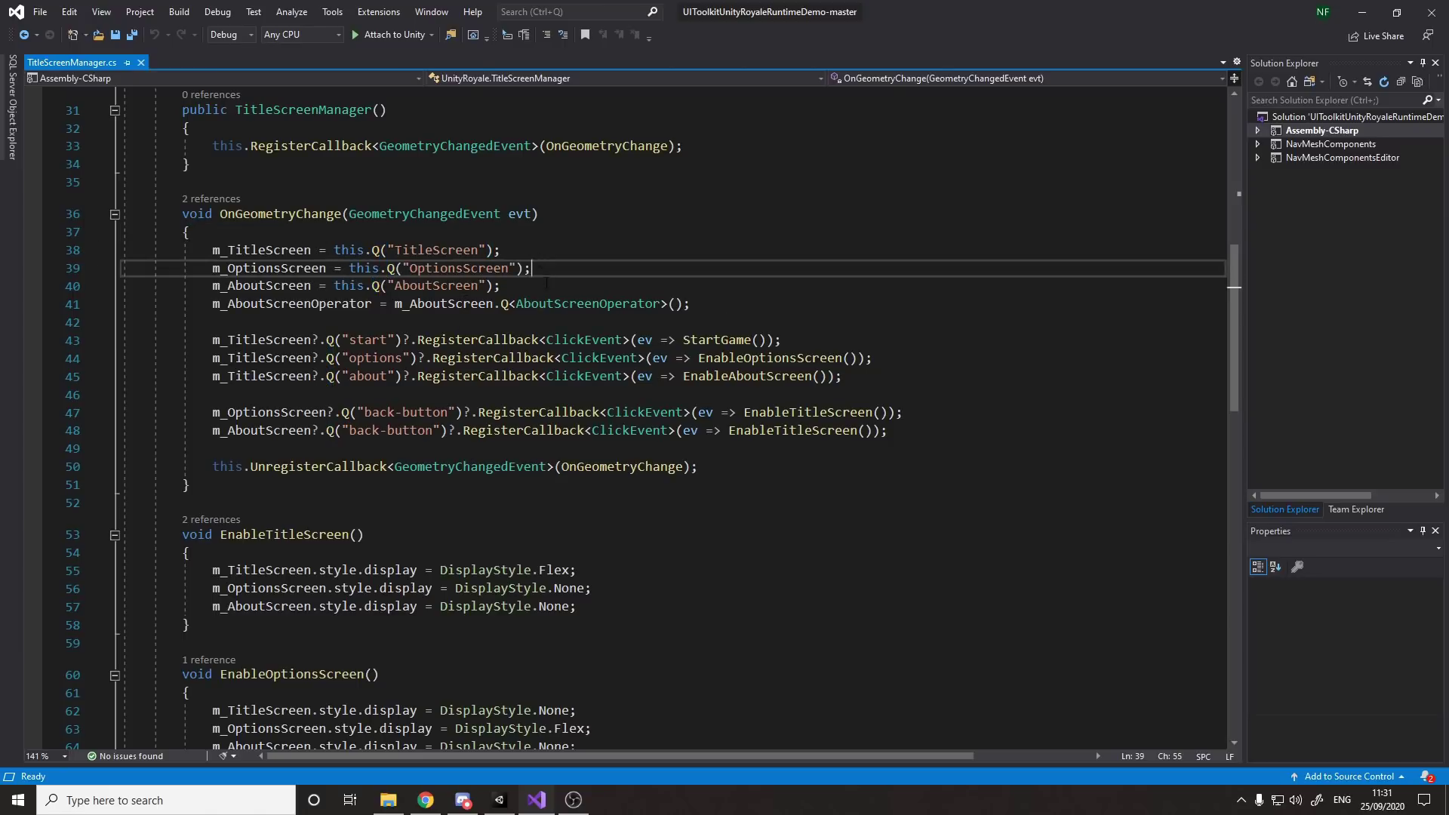
{"action": "left_click_drag", "start_coordinate": [544, 283], "coordinate": [124, 250]}
{"action": "left_click", "coordinate": [289, 250]}
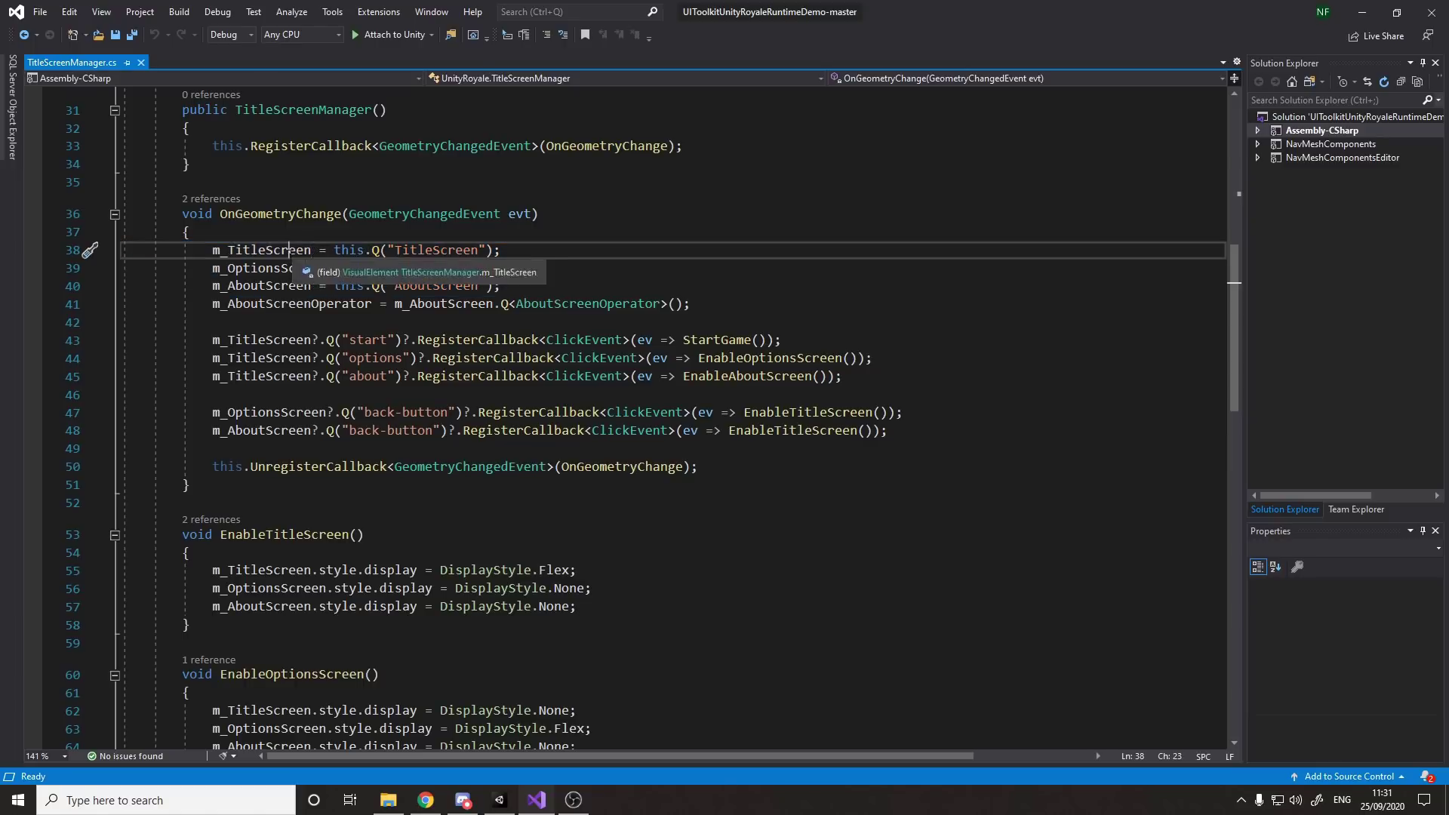
{"action": "left_click", "coordinate": [286, 268]}
{"action": "left_click", "coordinate": [285, 250]}
{"action": "left_click", "coordinate": [284, 268]}
{"action": "left_click", "coordinate": [282, 285]}
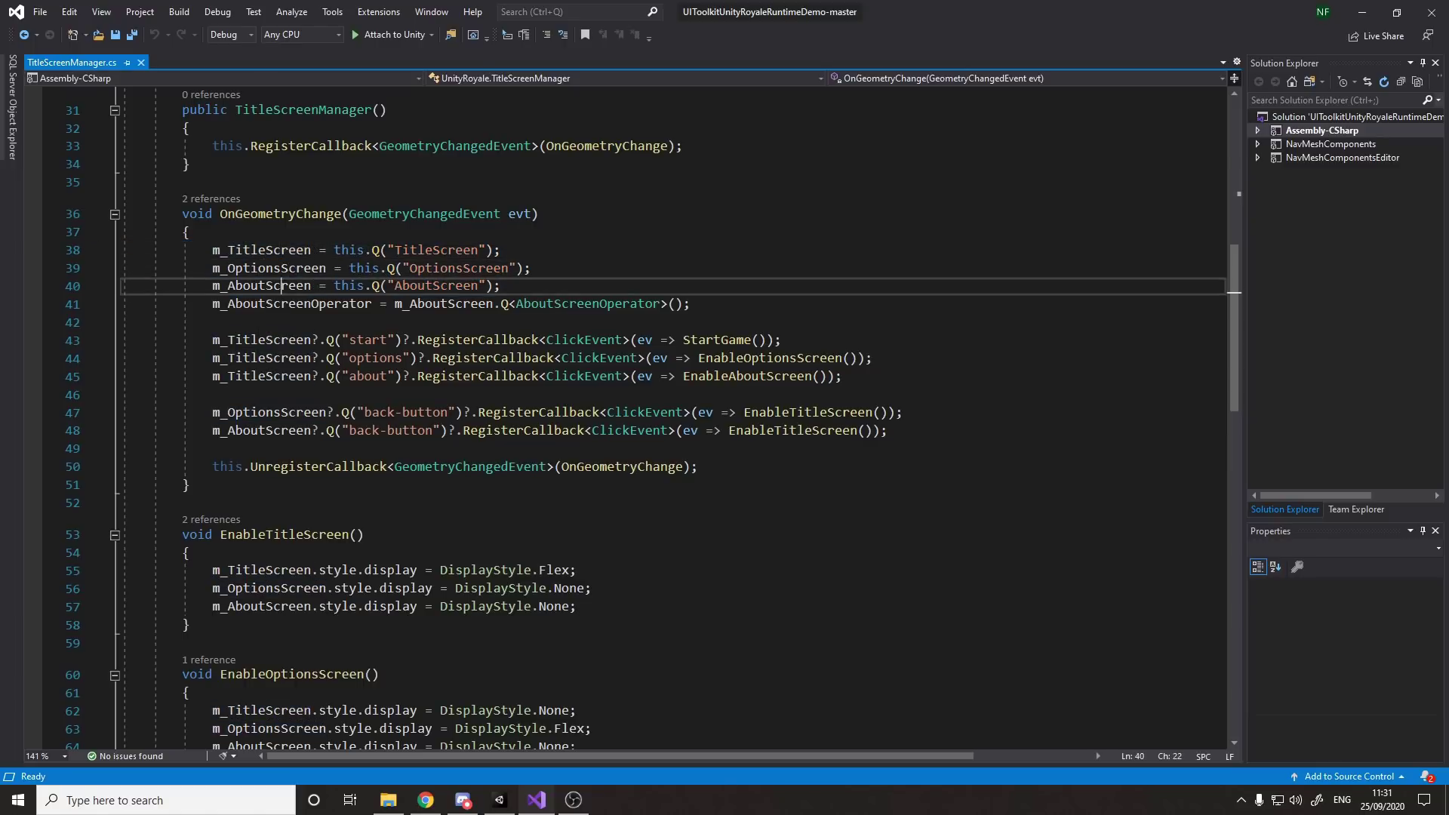
{"action": "left_click", "coordinate": [441, 268]}
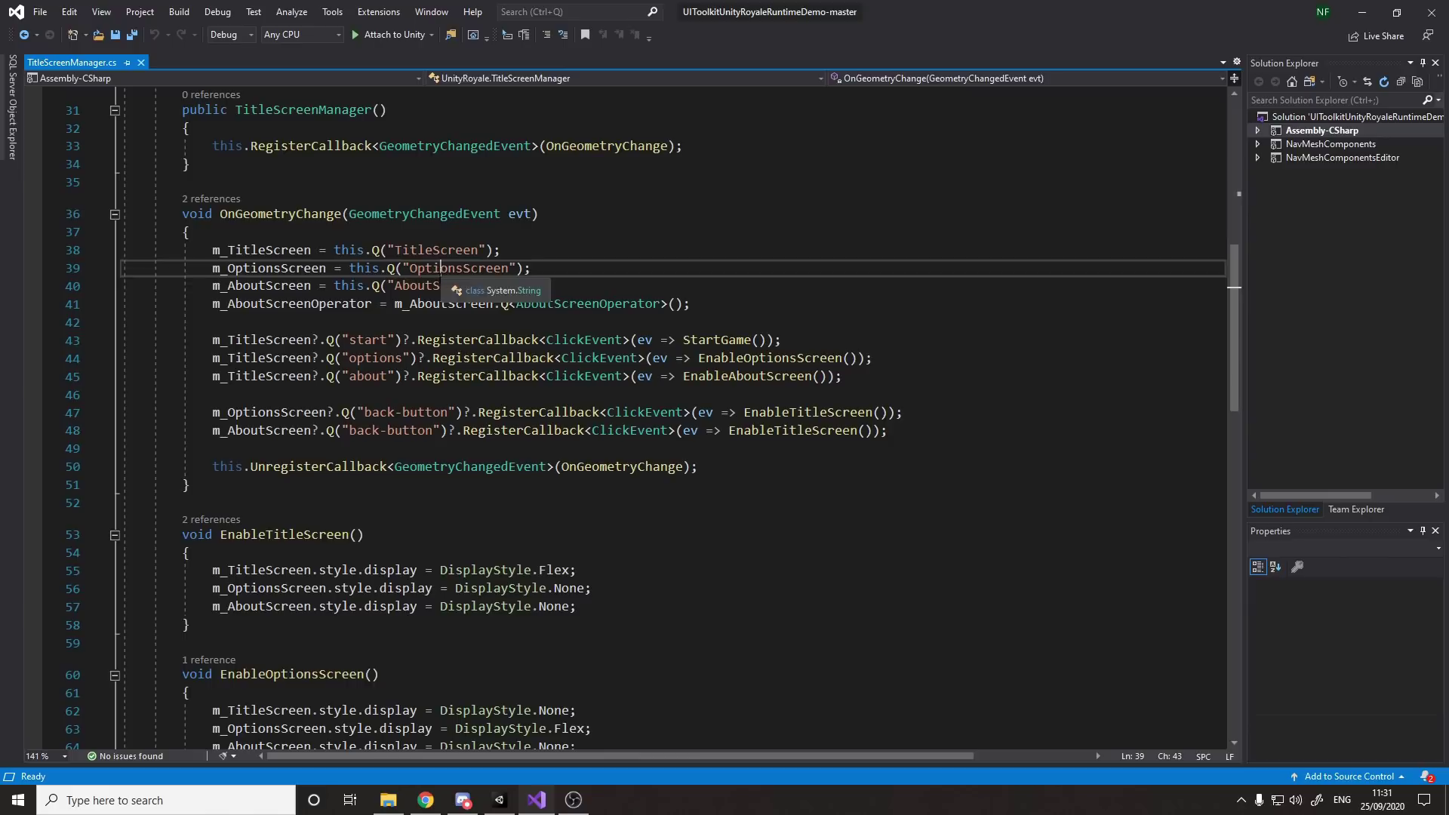
Shift UI Builder left and select TitleScreen, OptionsScreen and AboutScreen to compare names with the code.
{"action": "left_click", "coordinate": [499, 800]}
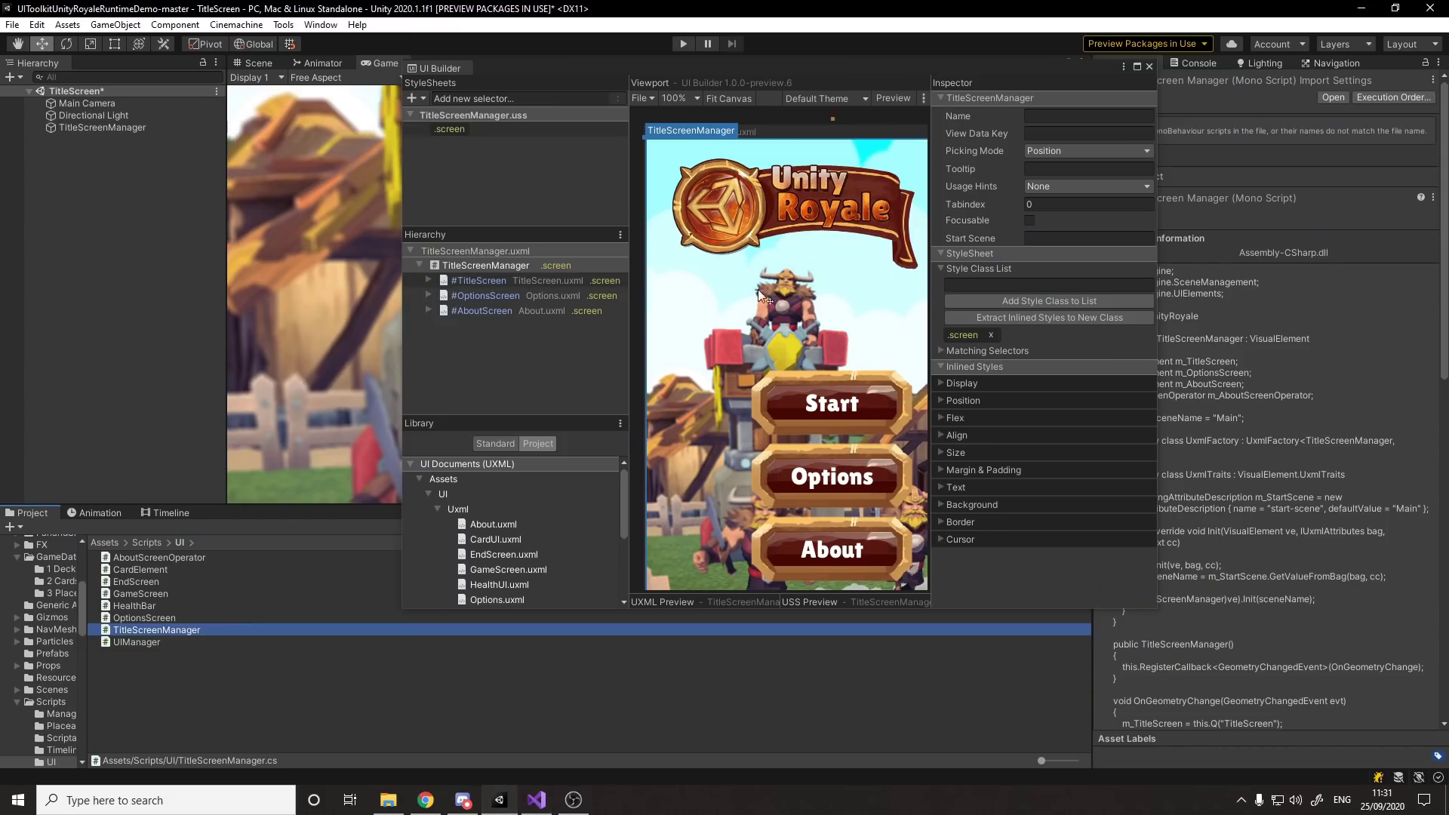
{"action": "left_click_drag", "start_coordinate": [816, 70], "coordinate": [623, 78]}
{"action": "left_click", "coordinate": [334, 296]}
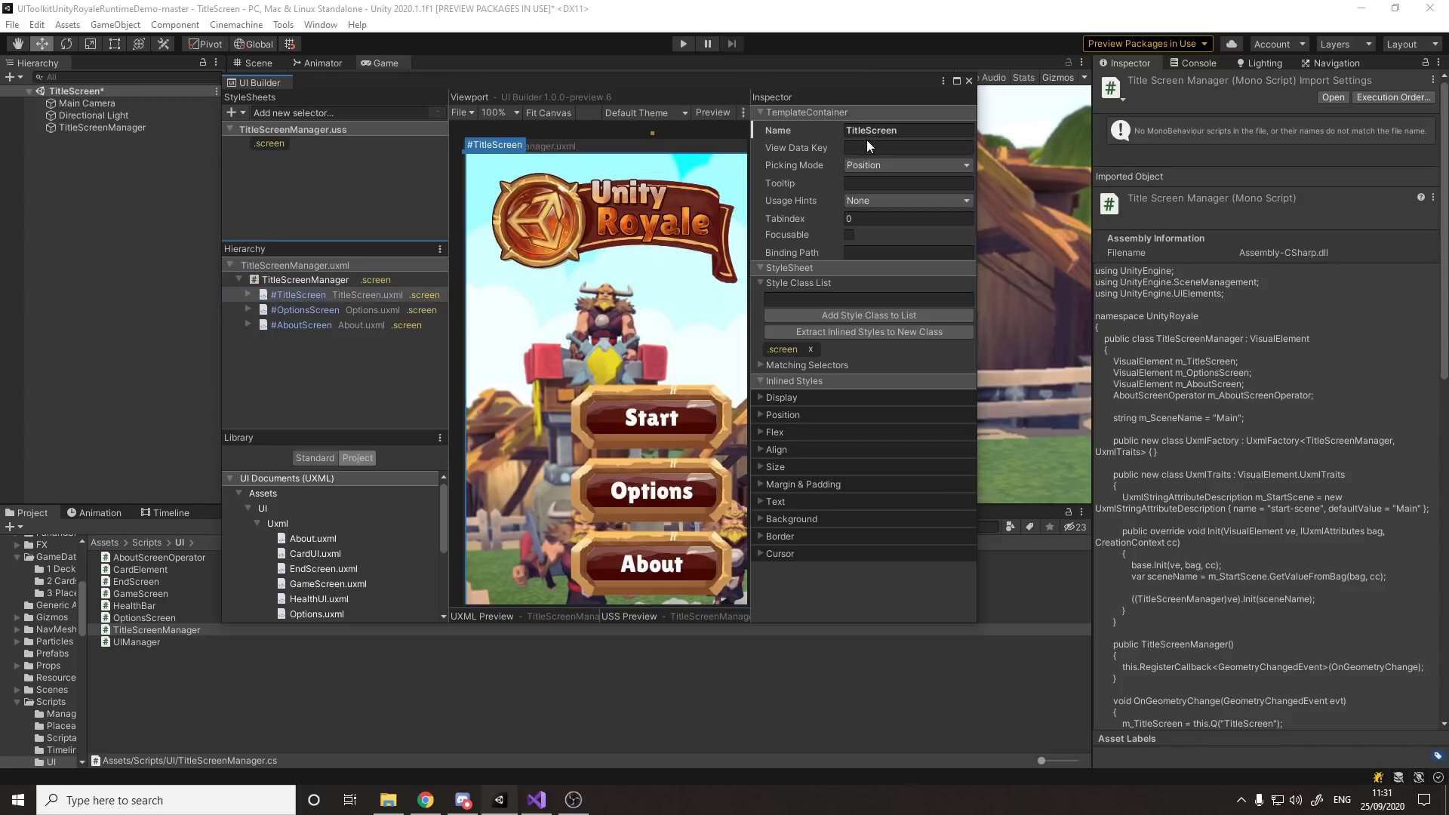
{"action": "left_click", "coordinate": [346, 309]}
{"action": "left_click", "coordinate": [332, 325]}
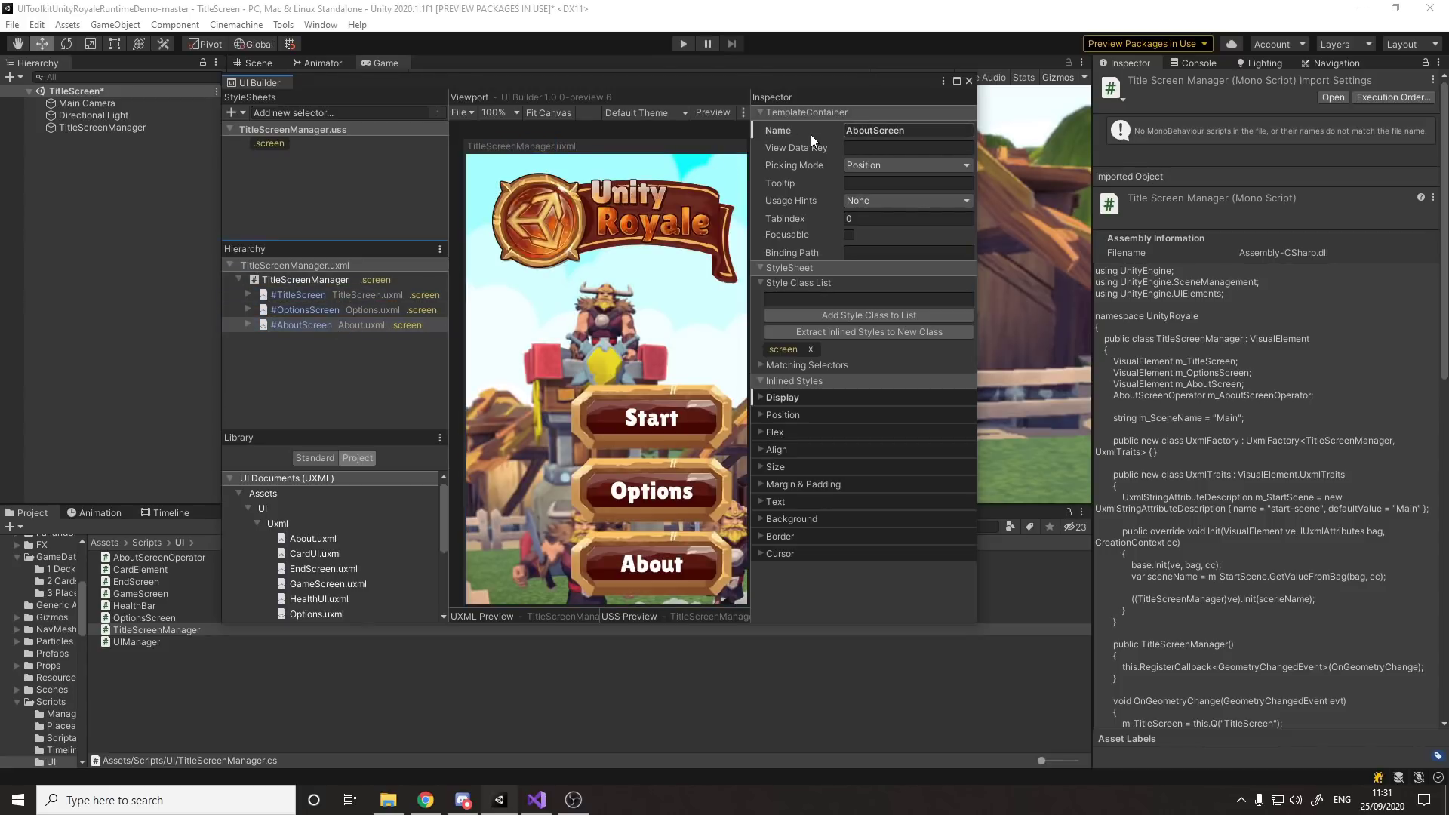
{"action": "left_click", "coordinate": [537, 799]}
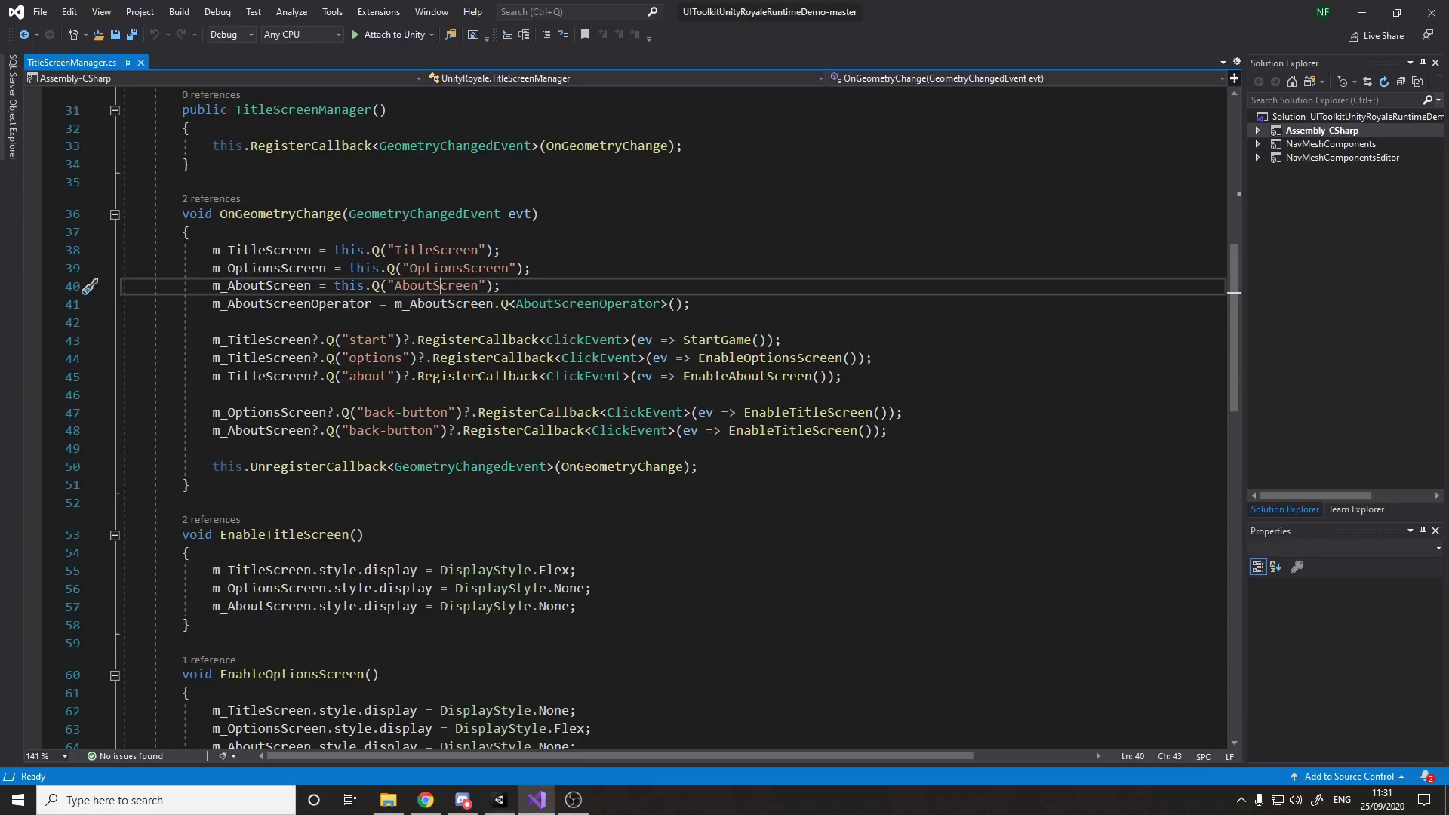
Highlight m_AboutScreen uses and select the EnableTitleScreen, EnableOptionsScreen and EnableAboutScreen methods.
{"action": "left_click", "coordinate": [292, 287]}
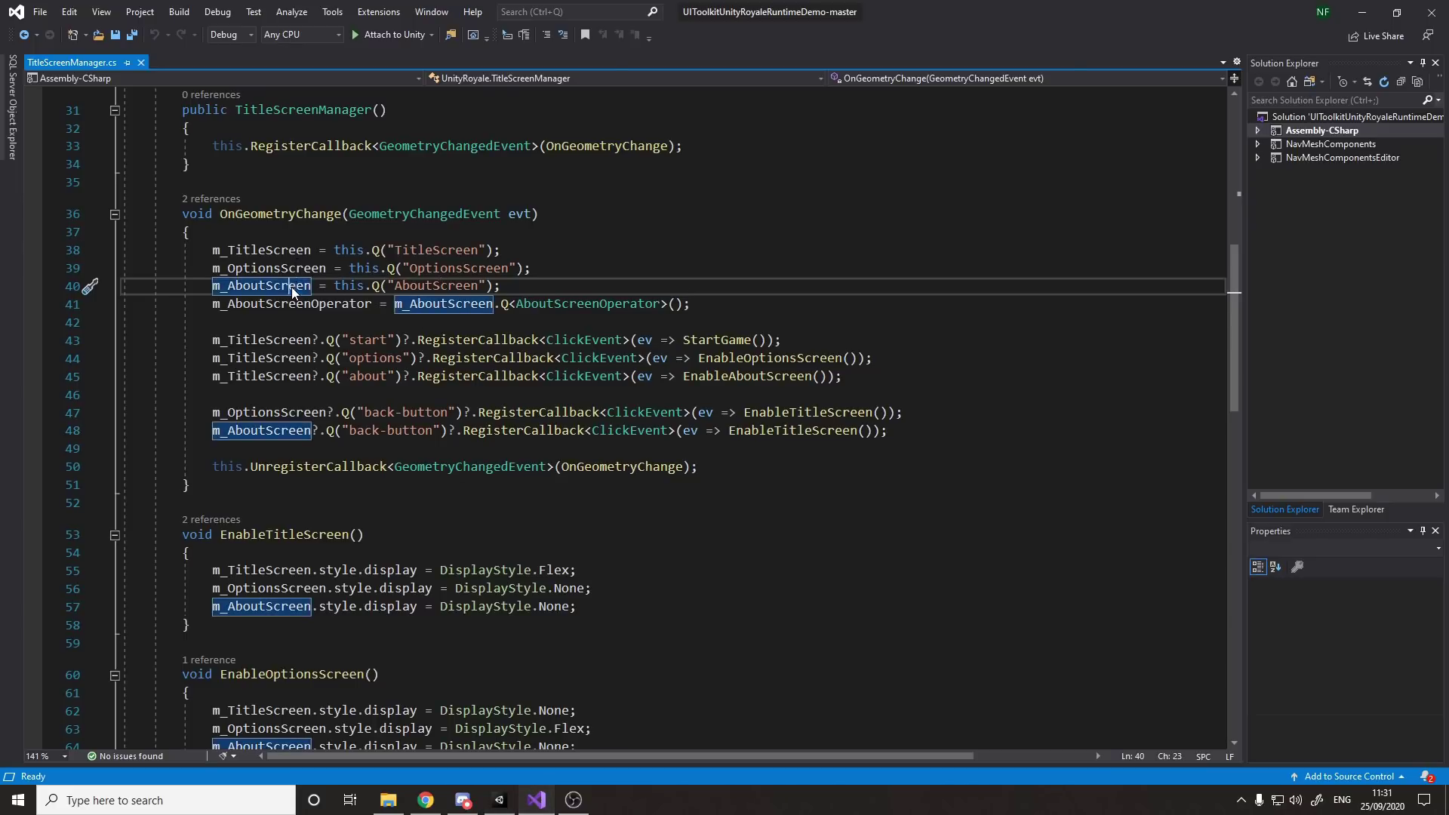
{"action": "scroll", "coordinate": [404, 390], "scroll_direction": "down", "scroll_amount": 4}
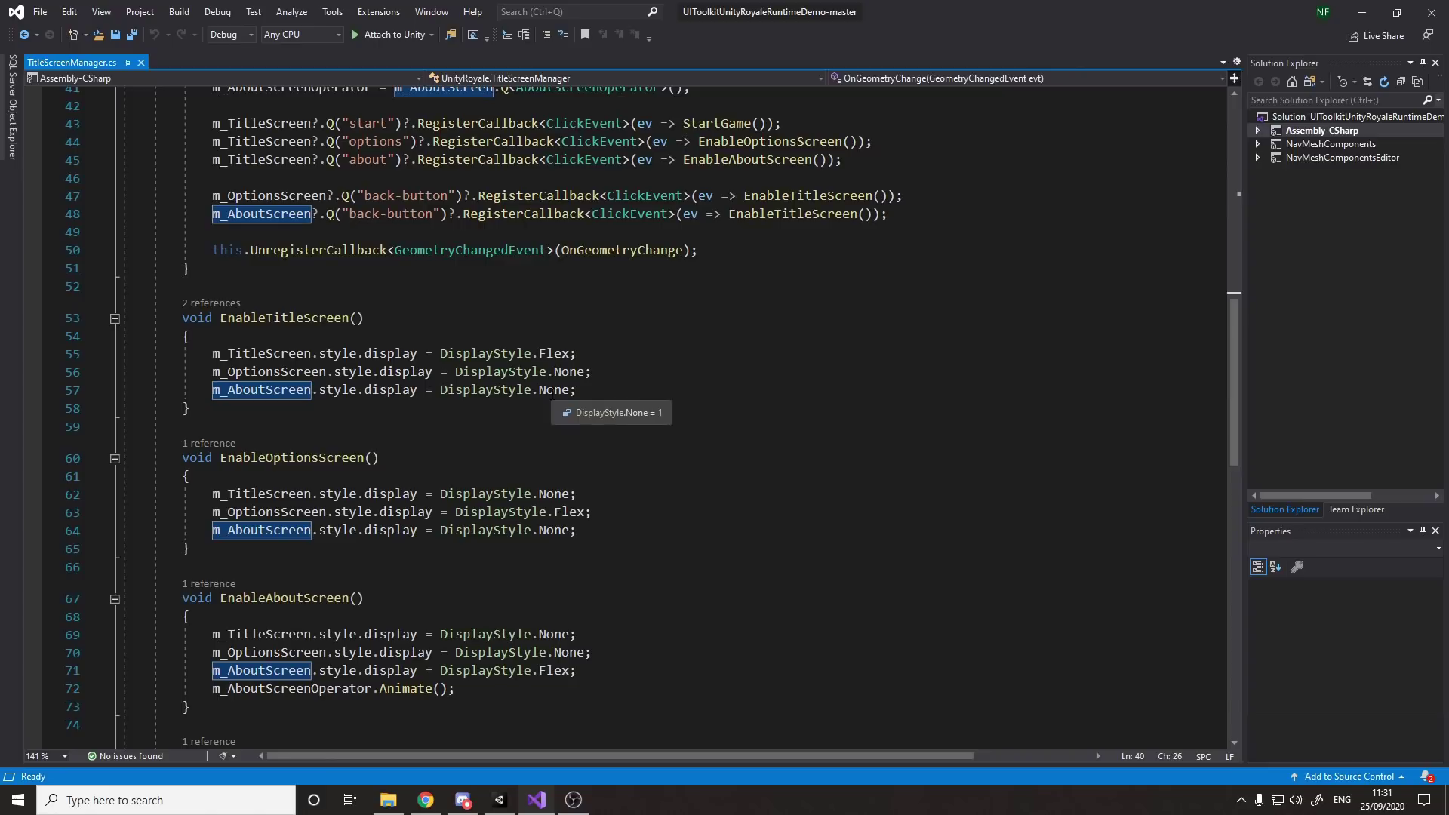
{"action": "left_click_drag", "start_coordinate": [685, 683], "coordinate": [121, 332]}
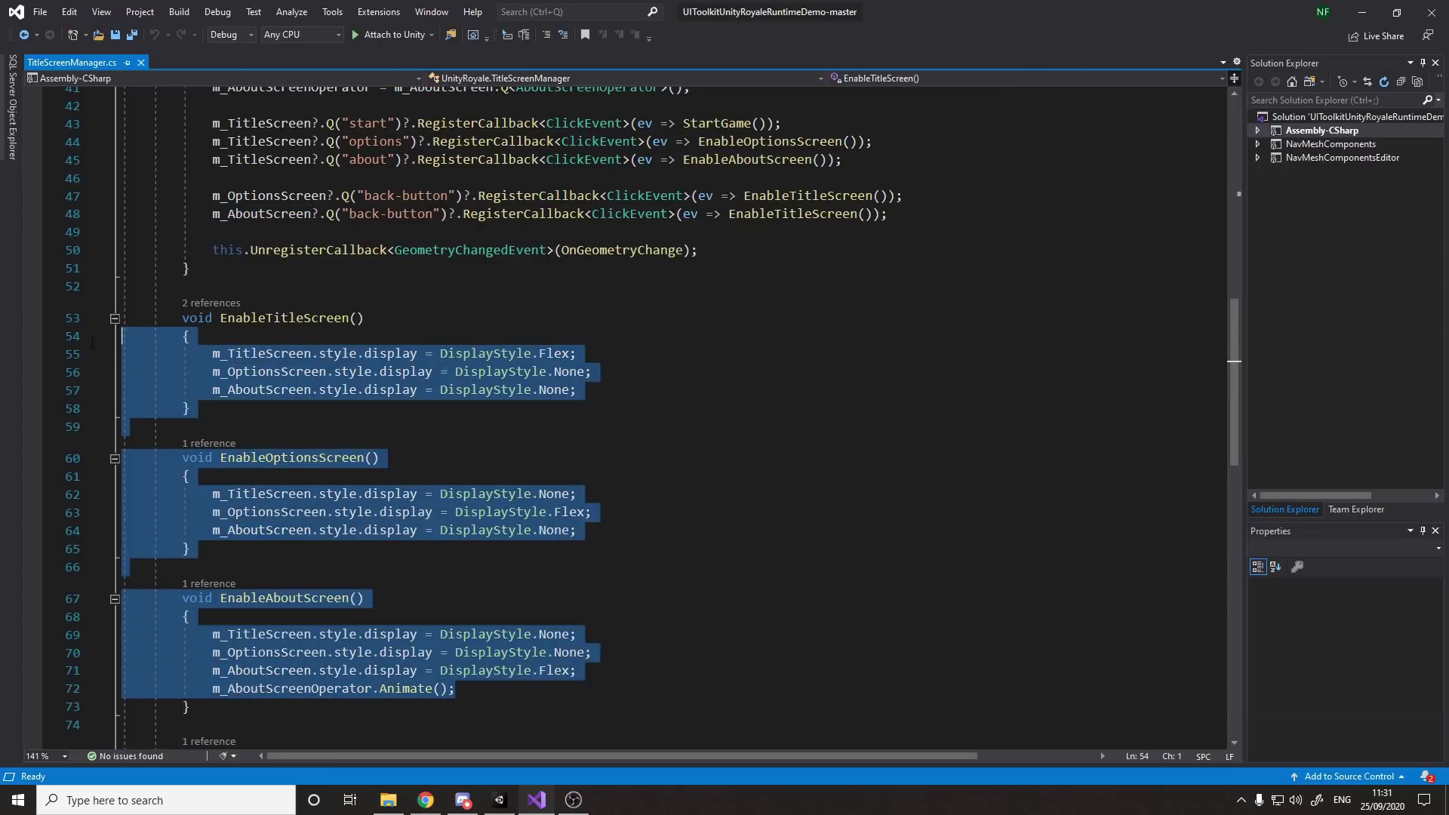
{"action": "left_click", "coordinate": [494, 353]}
{"action": "left_click", "coordinate": [467, 340]}
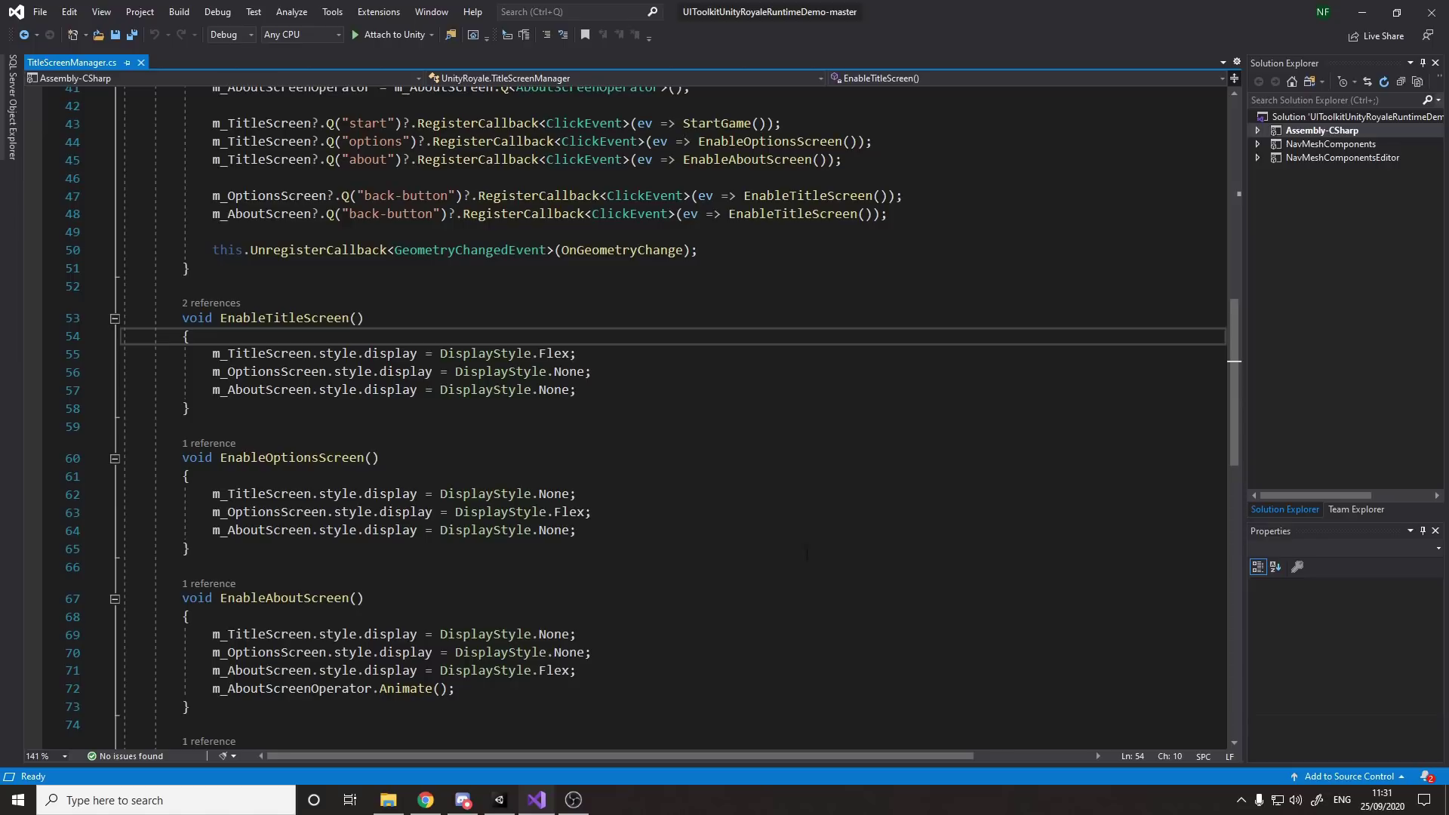
{"action": "left_click", "coordinate": [537, 806]}
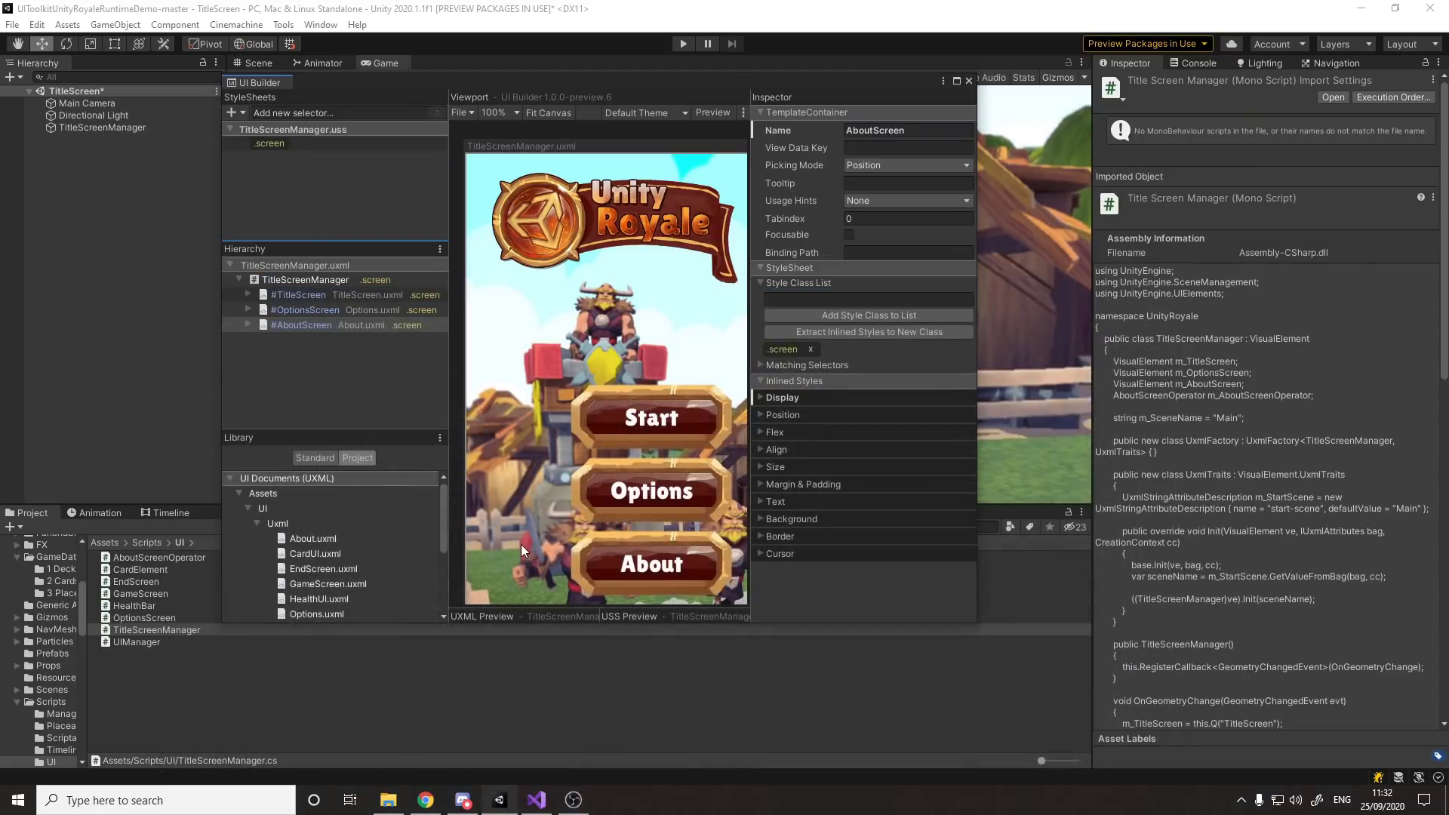
Maximize UI Builder, toggle the Position style section, then close the UI Builder window.
{"action": "left_click", "coordinate": [956, 80]}
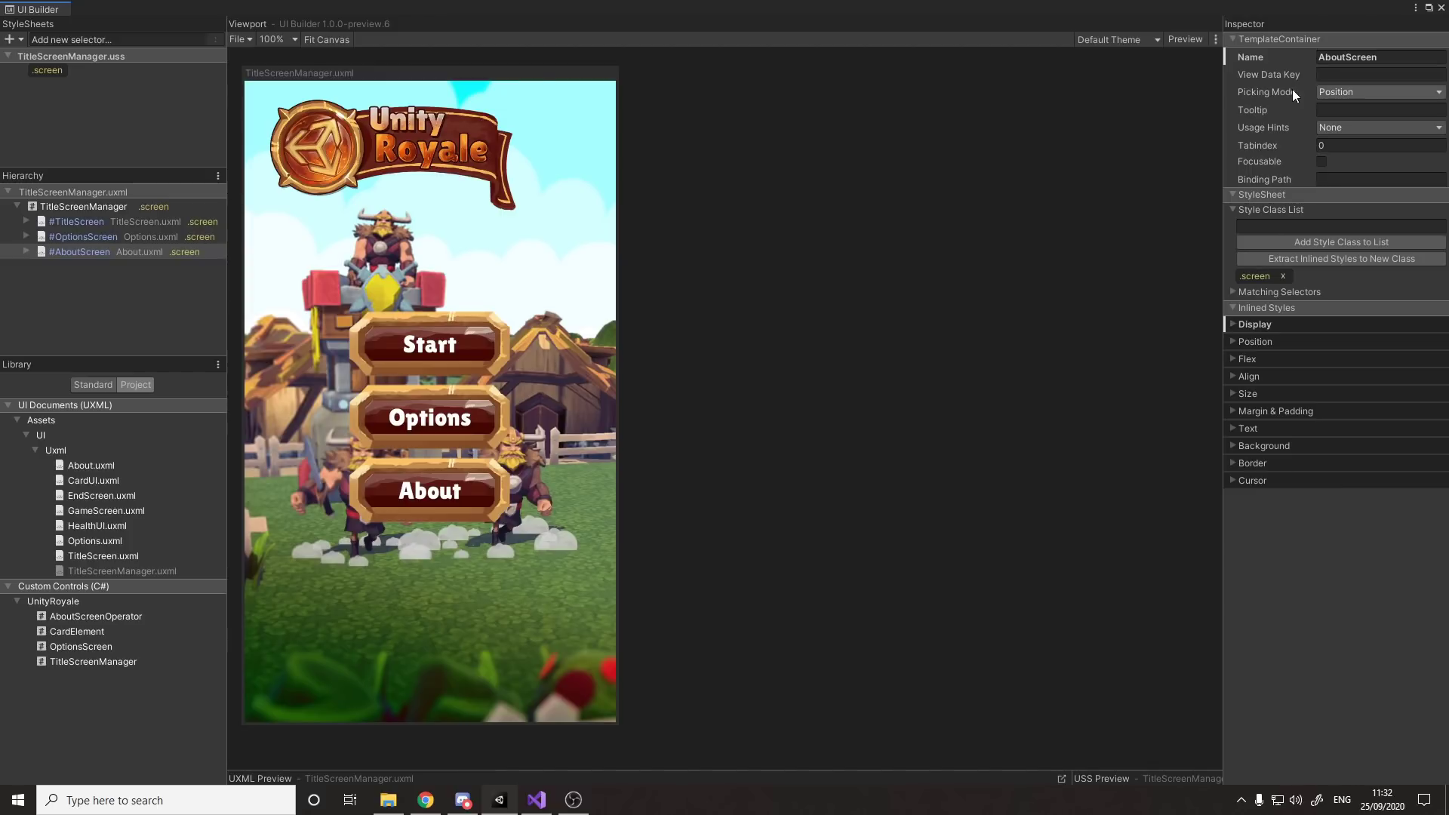
{"action": "left_click", "coordinate": [1252, 341]}
{"action": "left_click", "coordinate": [1249, 342]}
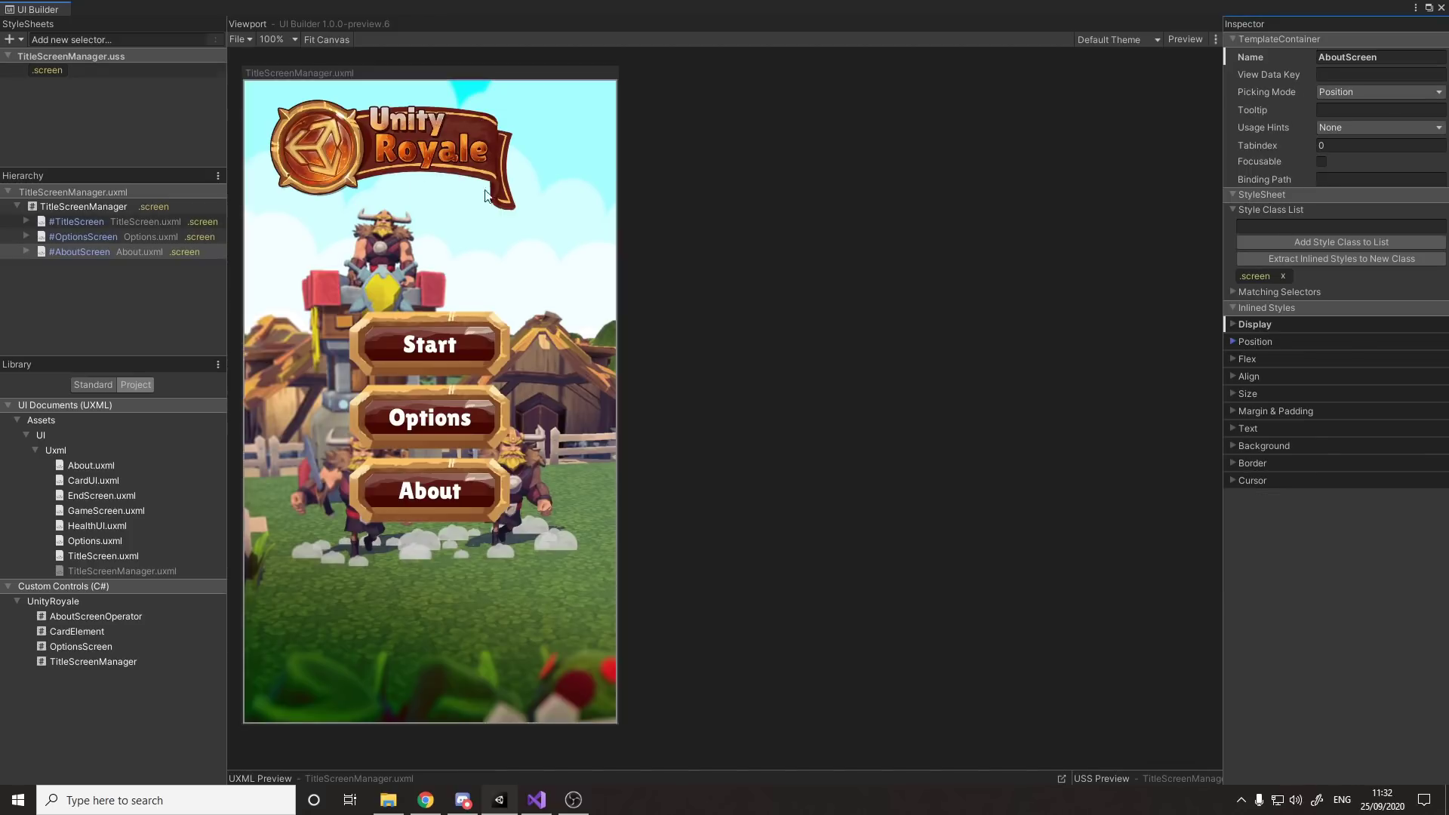
{"action": "left_click", "coordinate": [123, 130]}
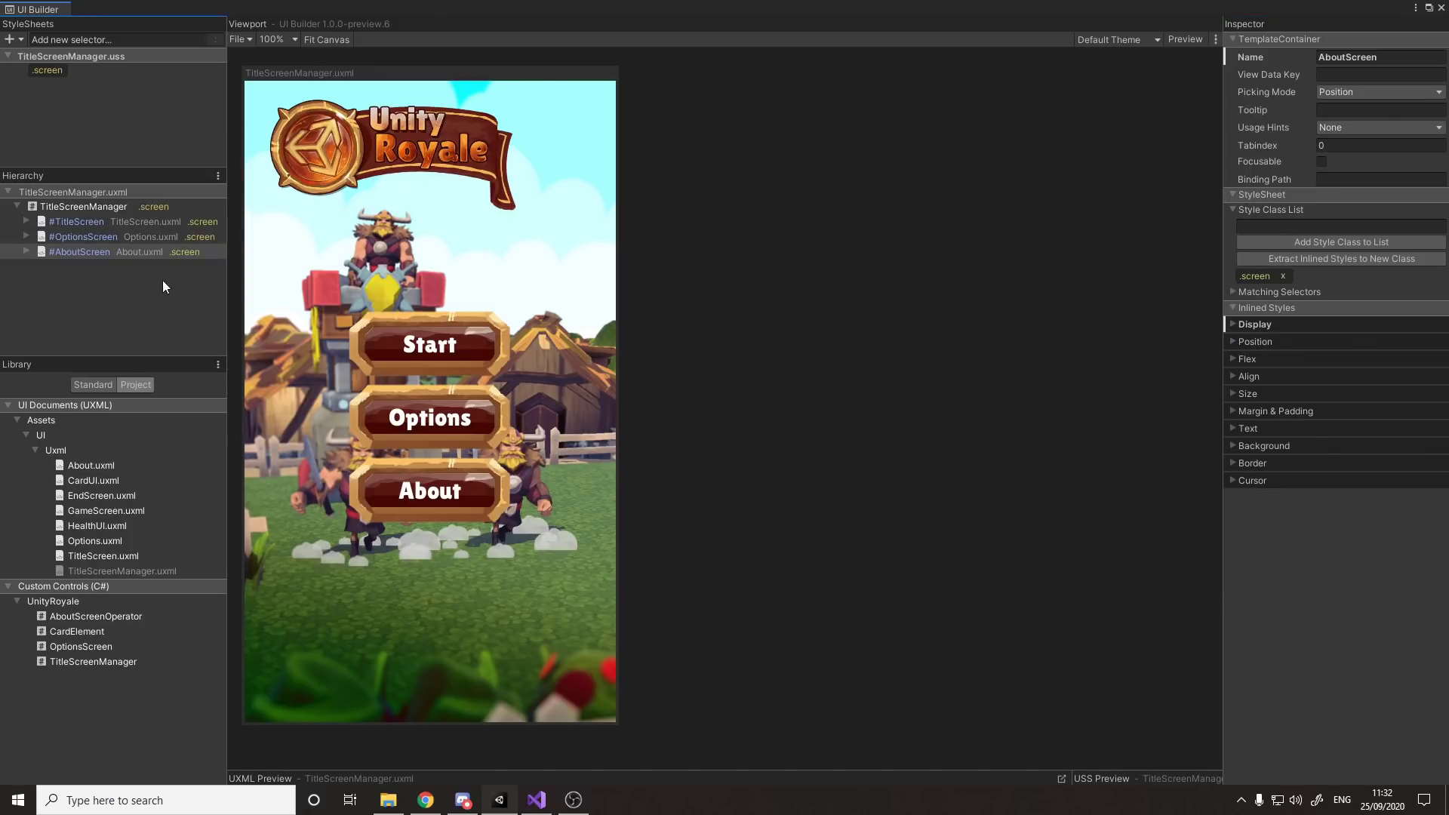
{"action": "left_click", "coordinate": [1440, 9]}
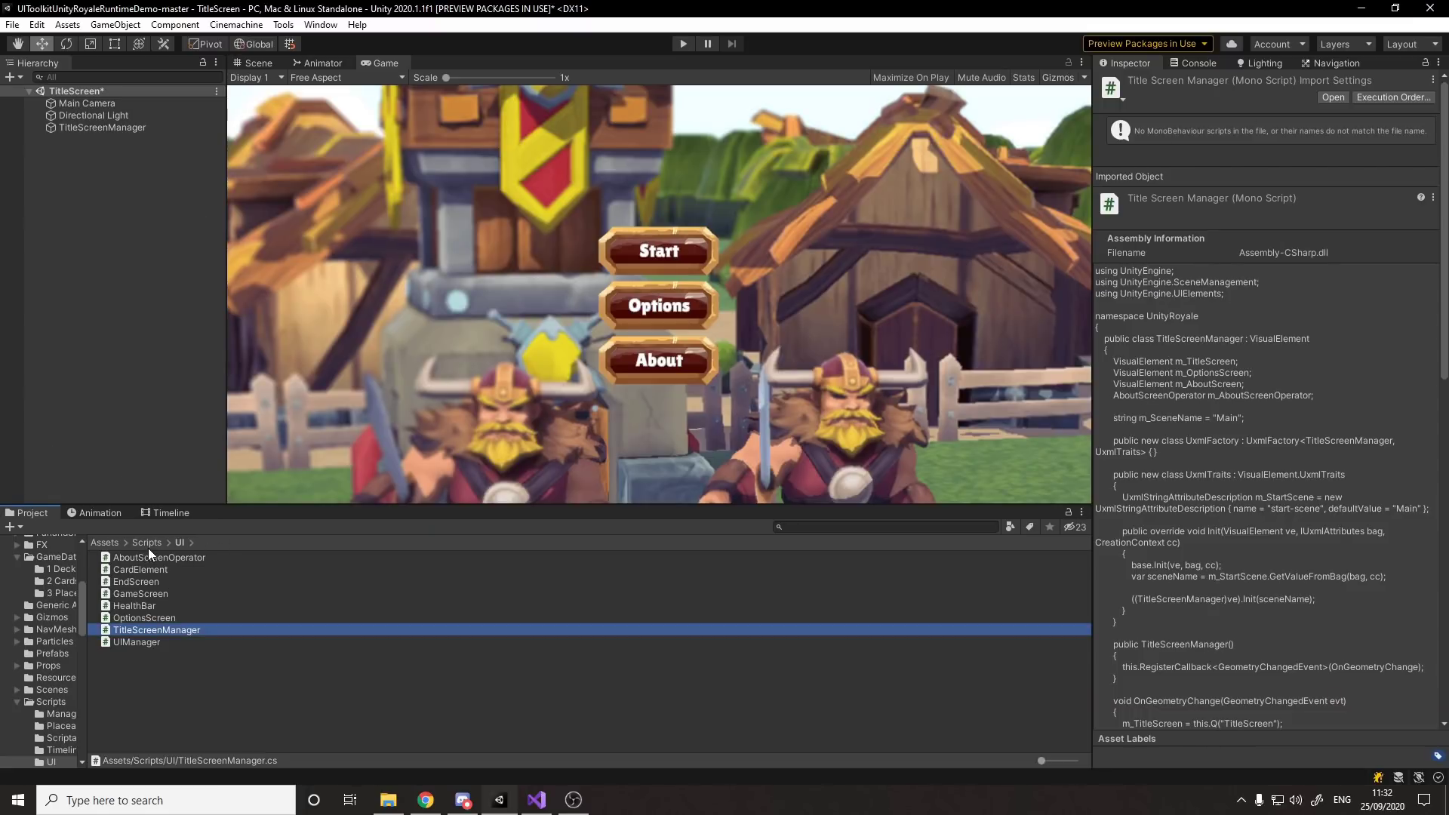
Ping TitleScreenManager's UI Document Source Asset and open the TitleScreen UXML.
{"action": "left_click", "coordinate": [104, 541]}
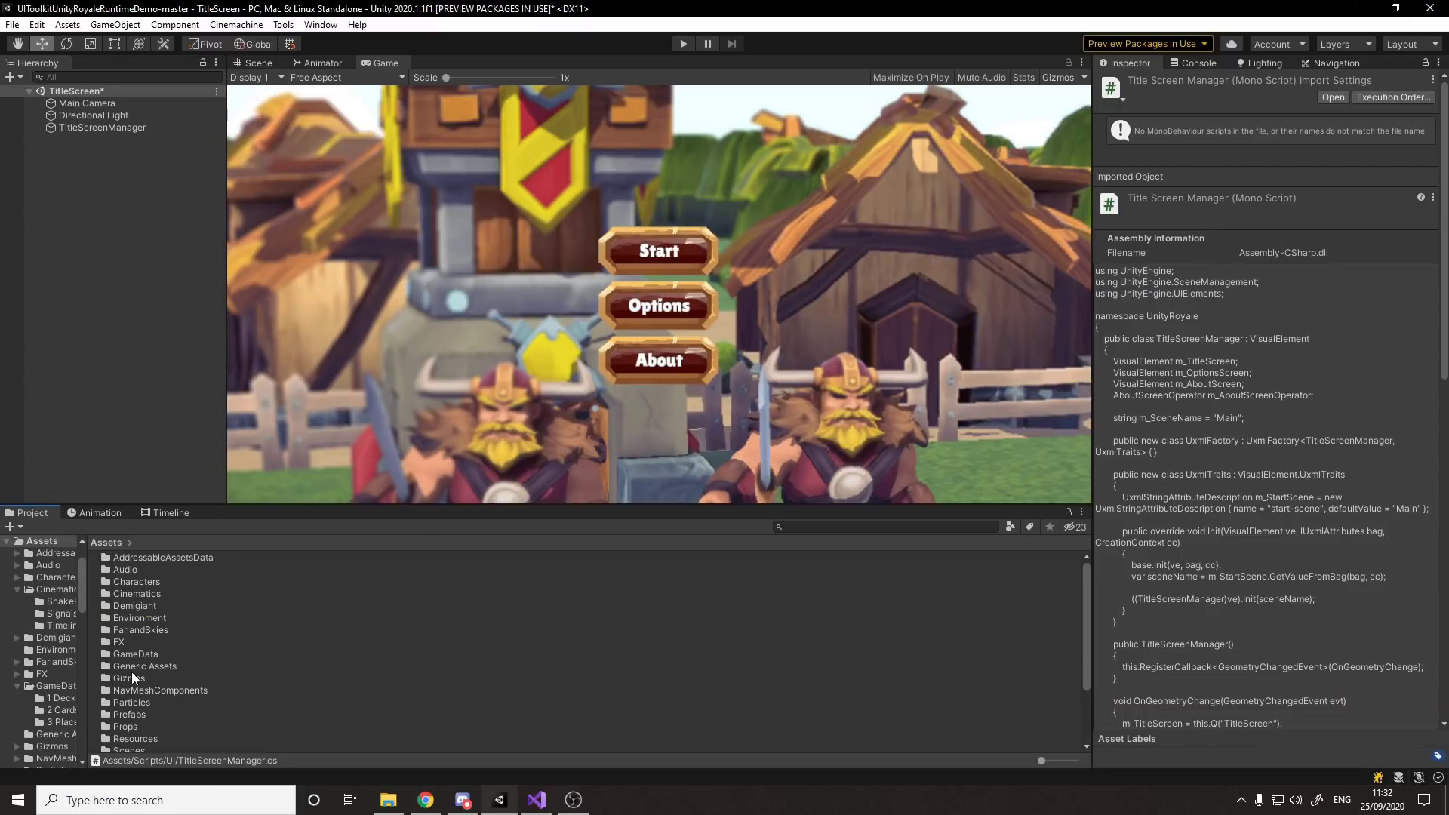
{"action": "left_click", "coordinate": [89, 128]}
{"action": "left_click", "coordinate": [1283, 366]}
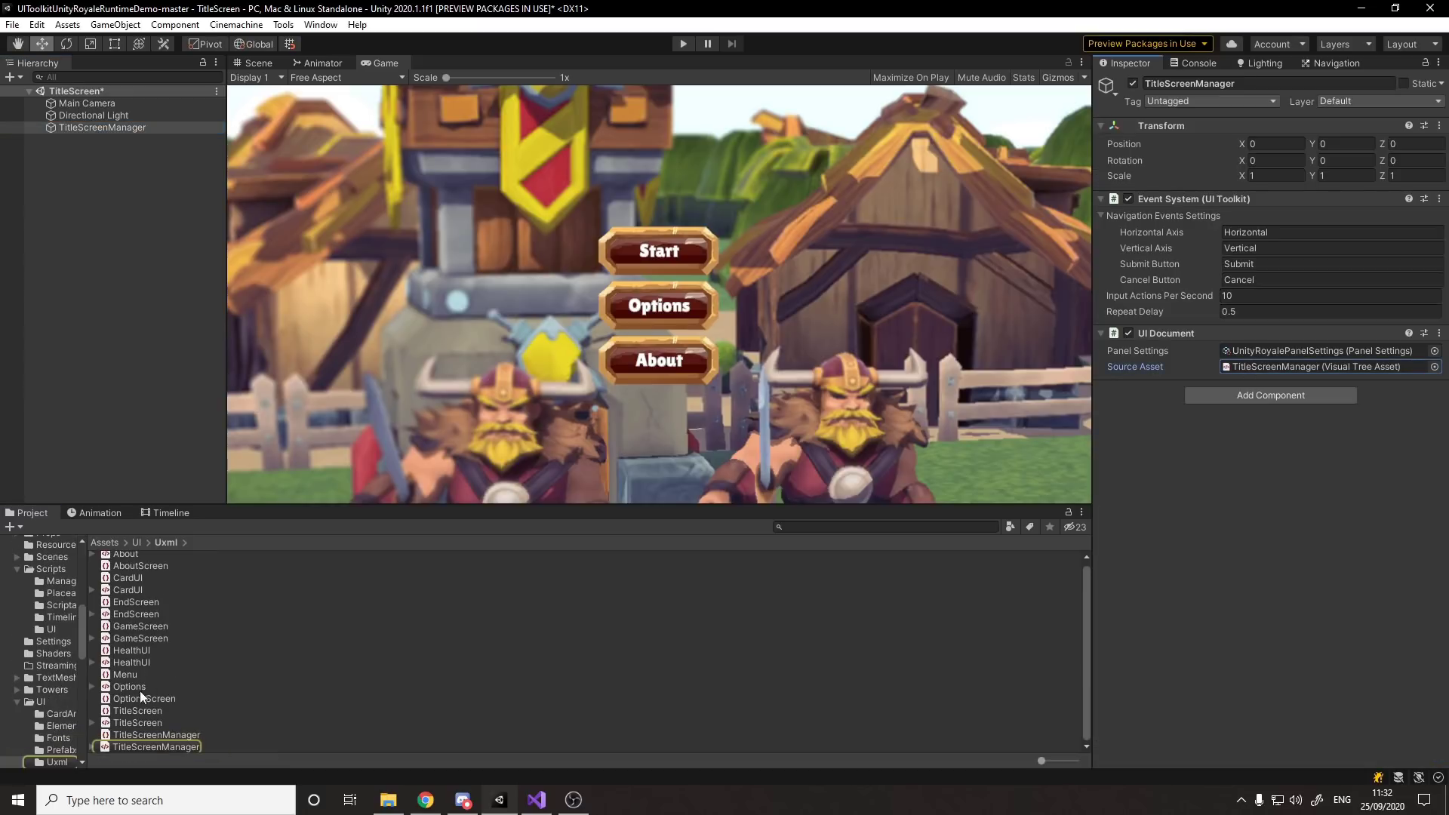
{"action": "double_click", "coordinate": [146, 723]}
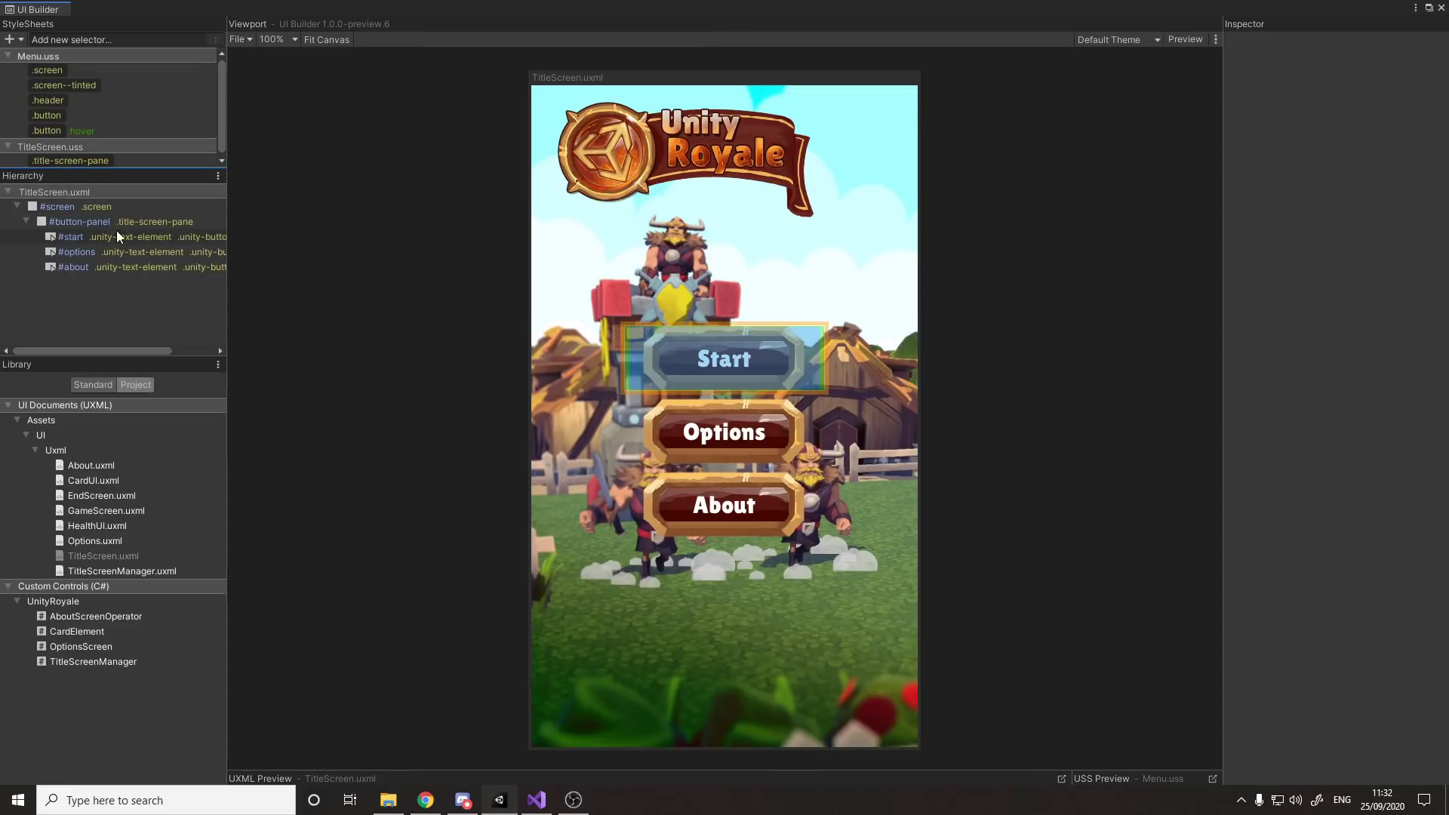
Inspect the #screen, #button-panel, #start and #options elements and try the buttons in Preview.
{"action": "left_click", "coordinate": [116, 207]}
{"action": "left_click", "coordinate": [81, 224]}
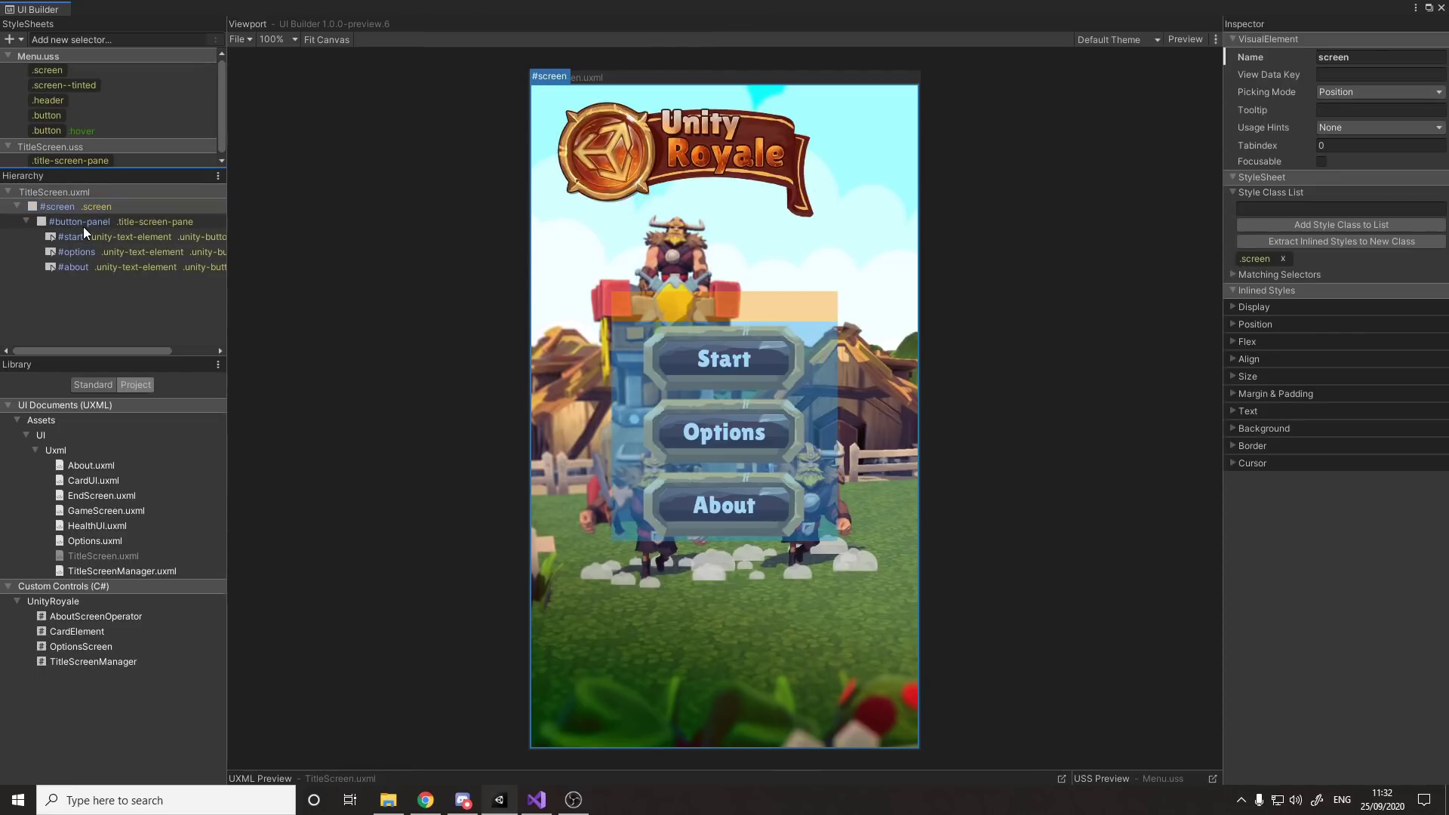
{"action": "left_click", "coordinate": [102, 237]}
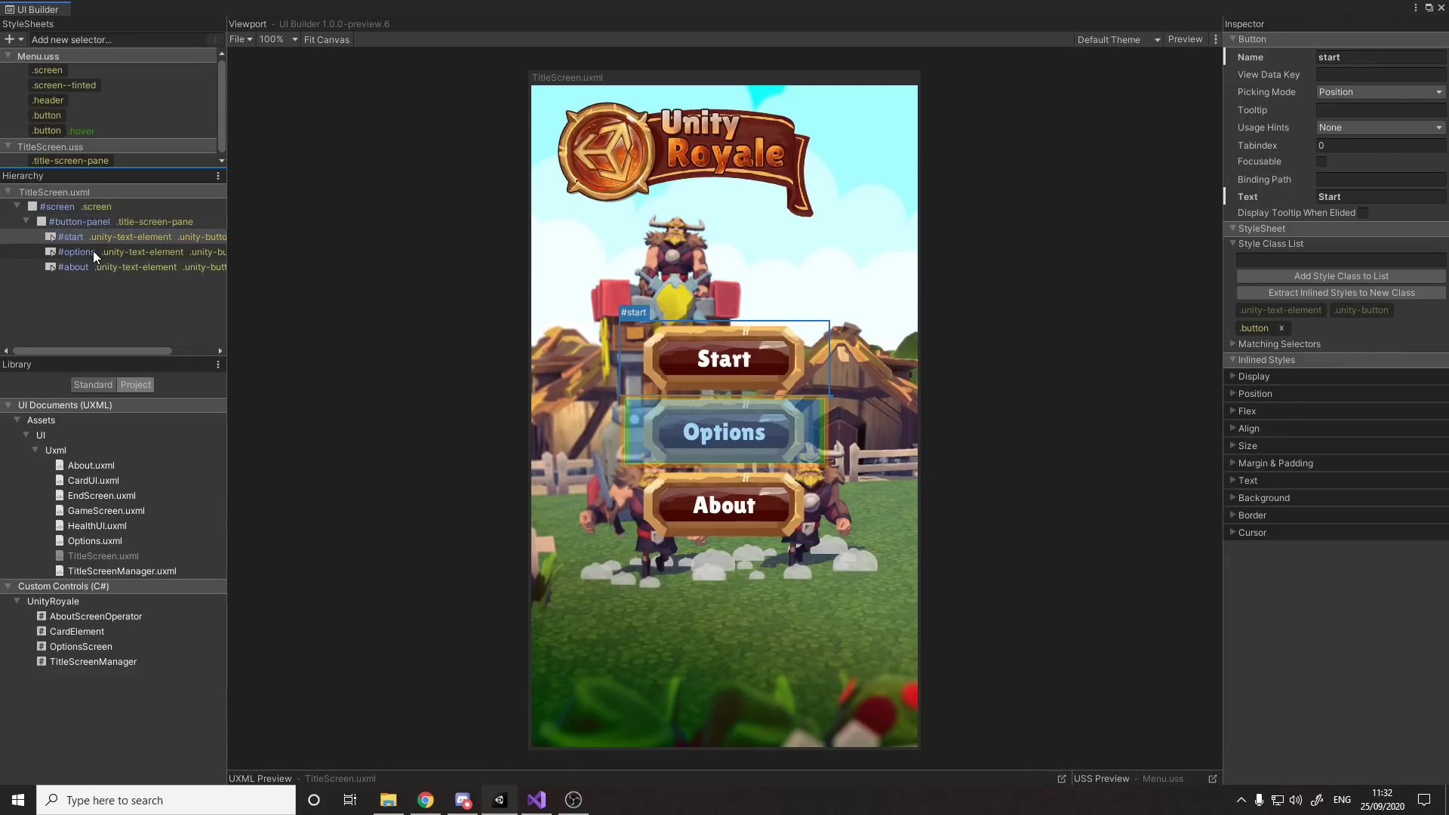
{"action": "left_click", "coordinate": [93, 251]}
{"action": "left_click", "coordinate": [102, 237]}
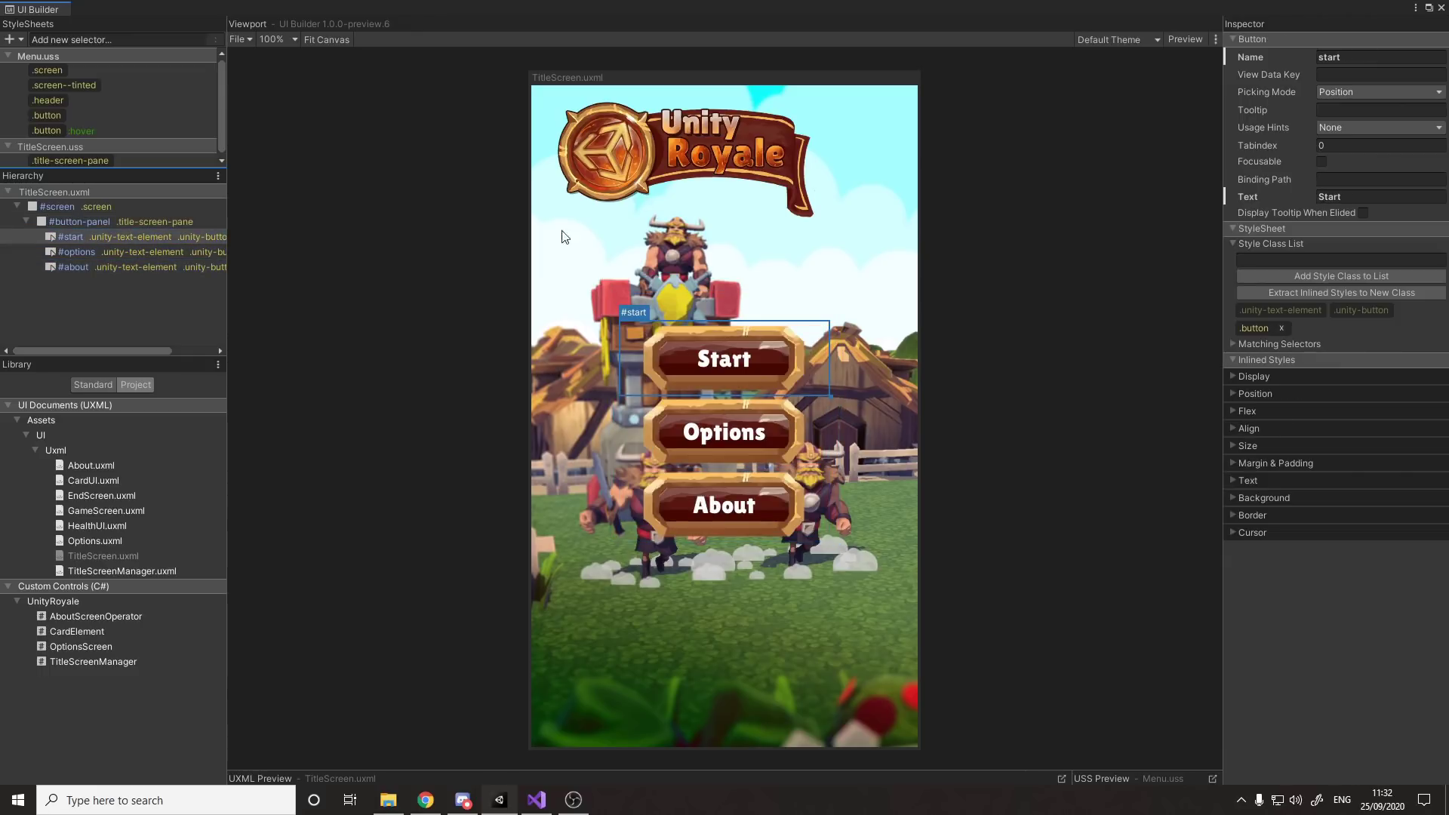
{"action": "left_click", "coordinate": [1148, 154]}
{"action": "left_click", "coordinate": [1184, 40]}
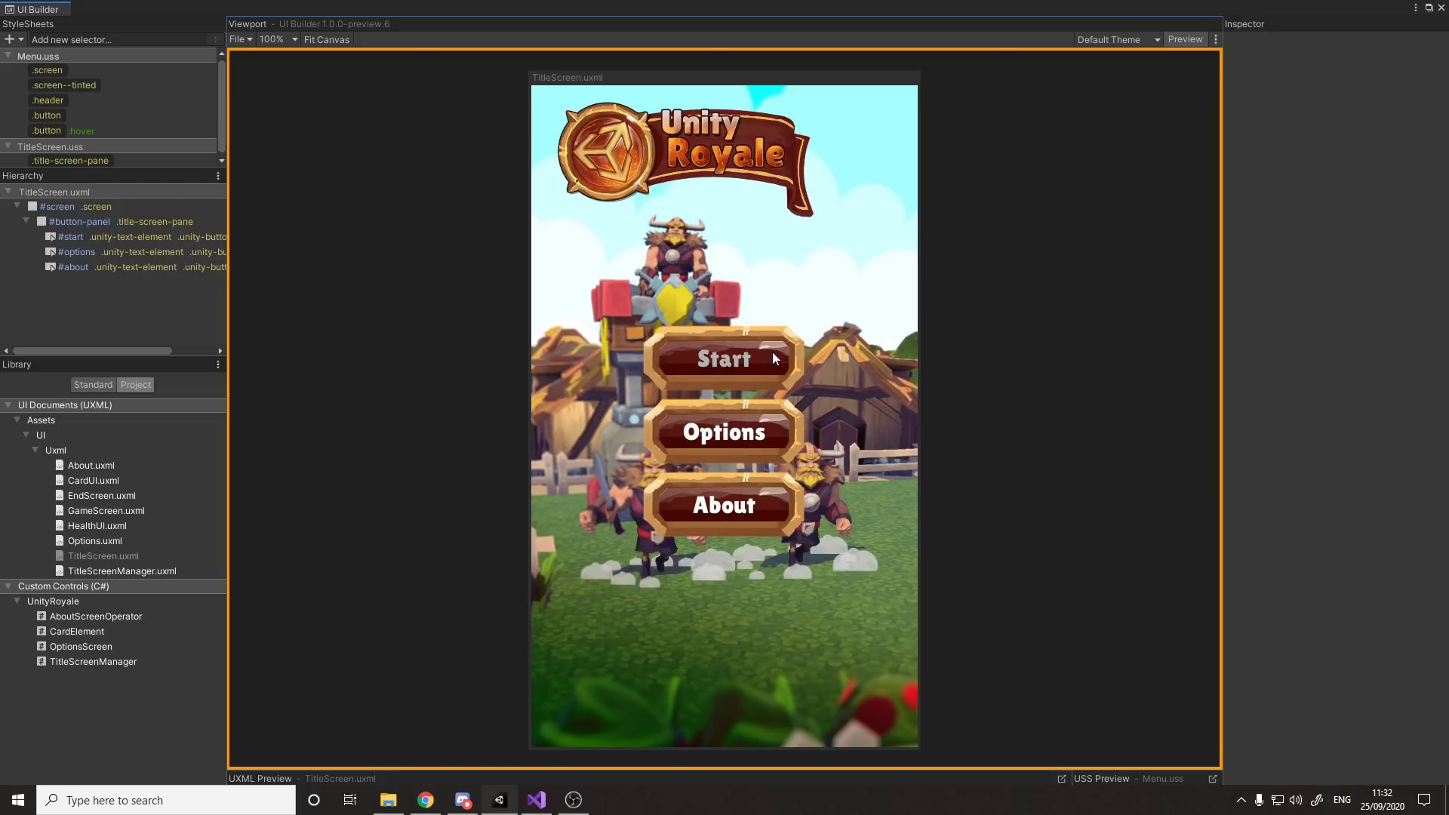
{"action": "left_click", "coordinate": [1169, 42]}
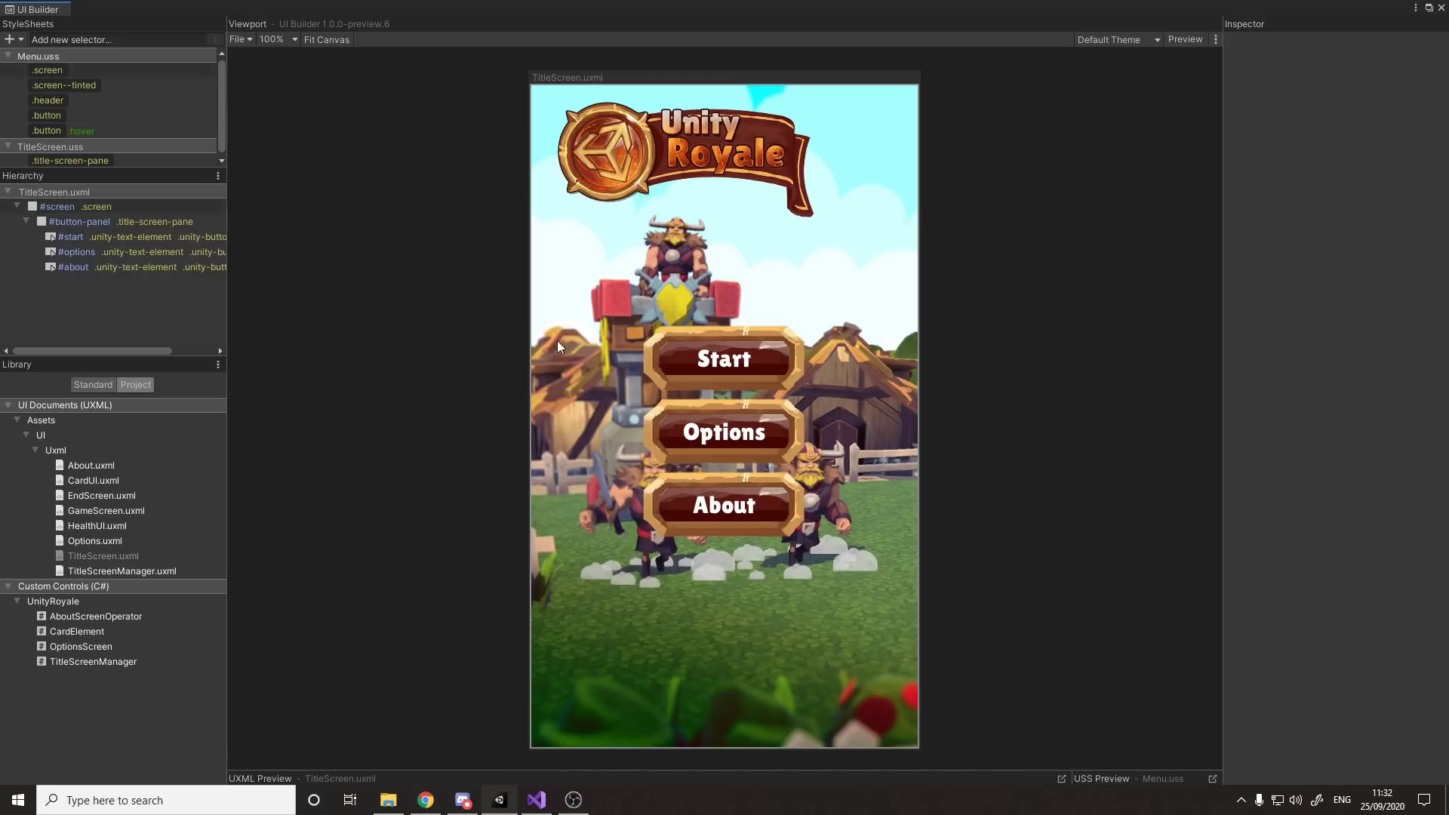
{"action": "left_click", "coordinate": [438, 313]}
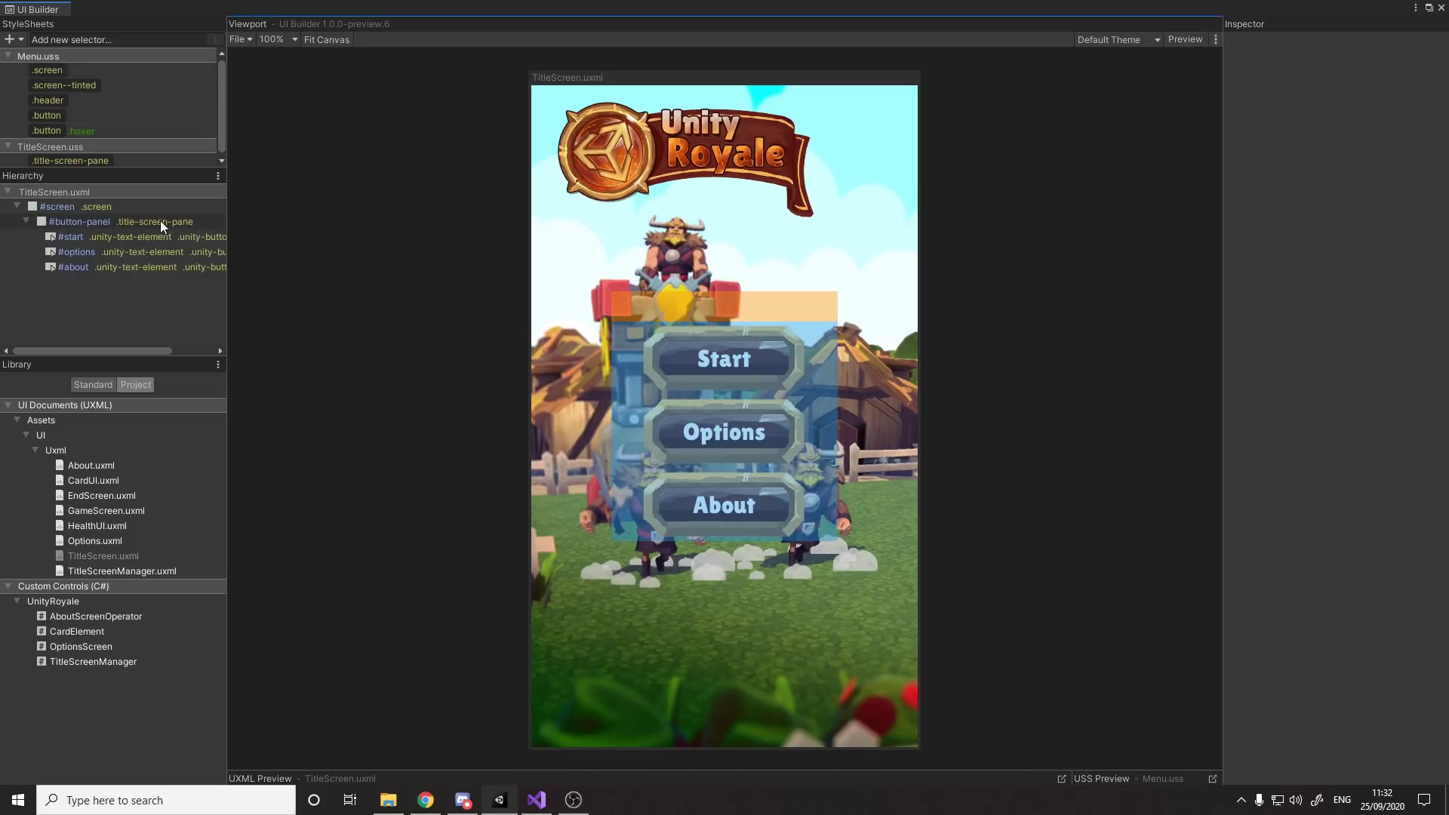
{"action": "left_click", "coordinate": [101, 237]}
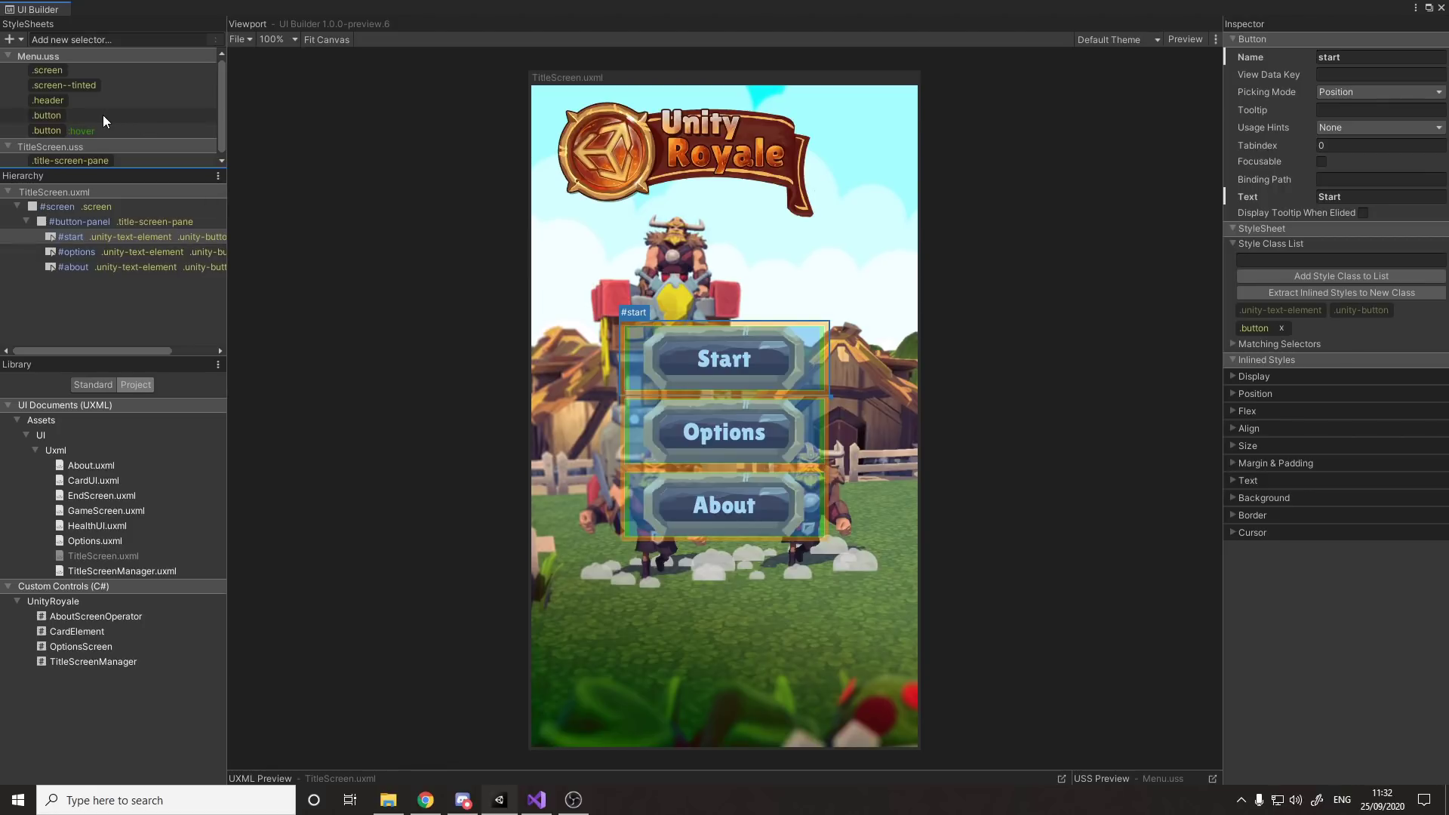
Select the .button rule and inspect its Align, Size, and Margin & Padding settings.
{"action": "left_click", "coordinate": [103, 115]}
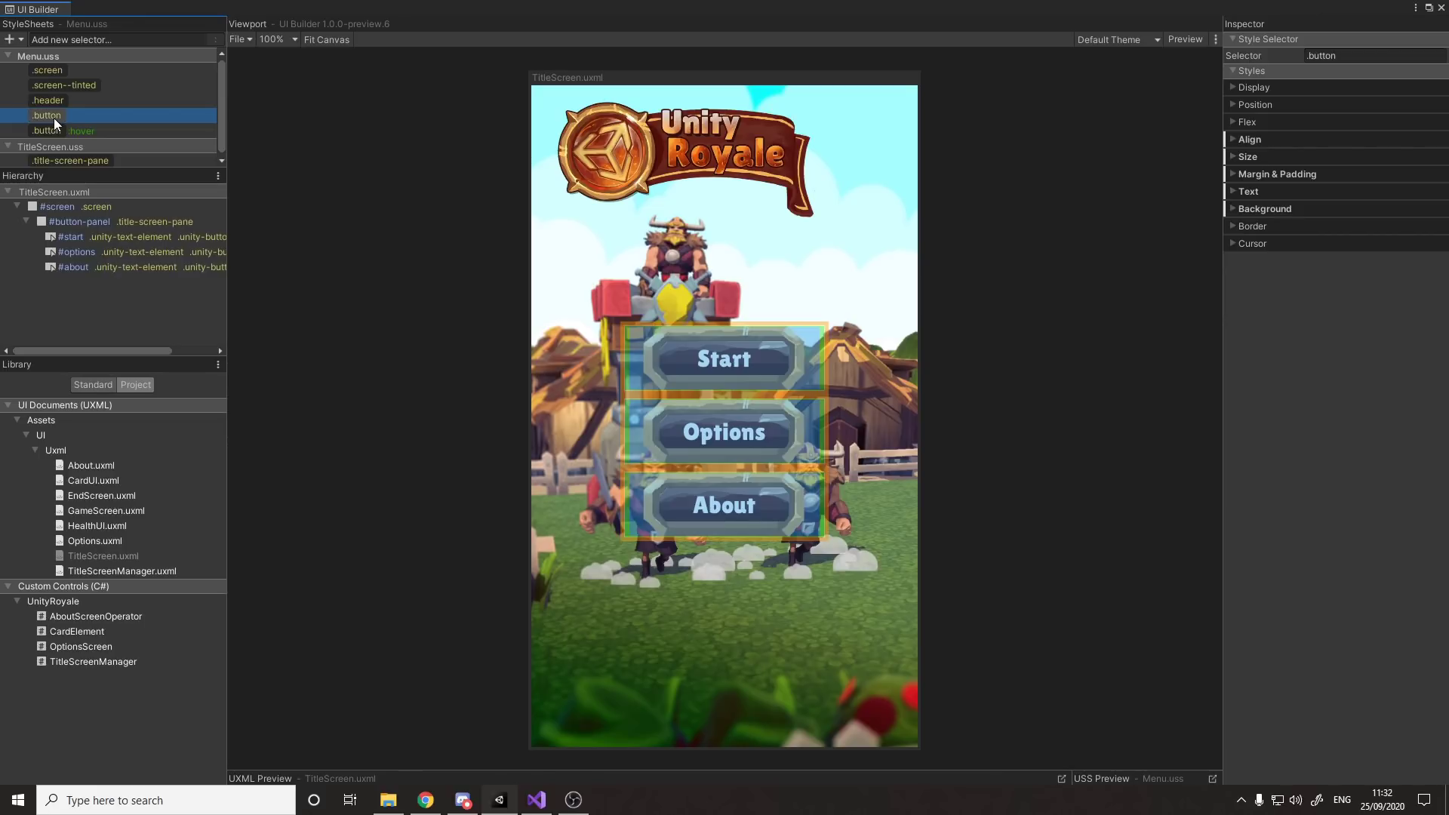
{"action": "left_click", "coordinate": [1242, 139]}
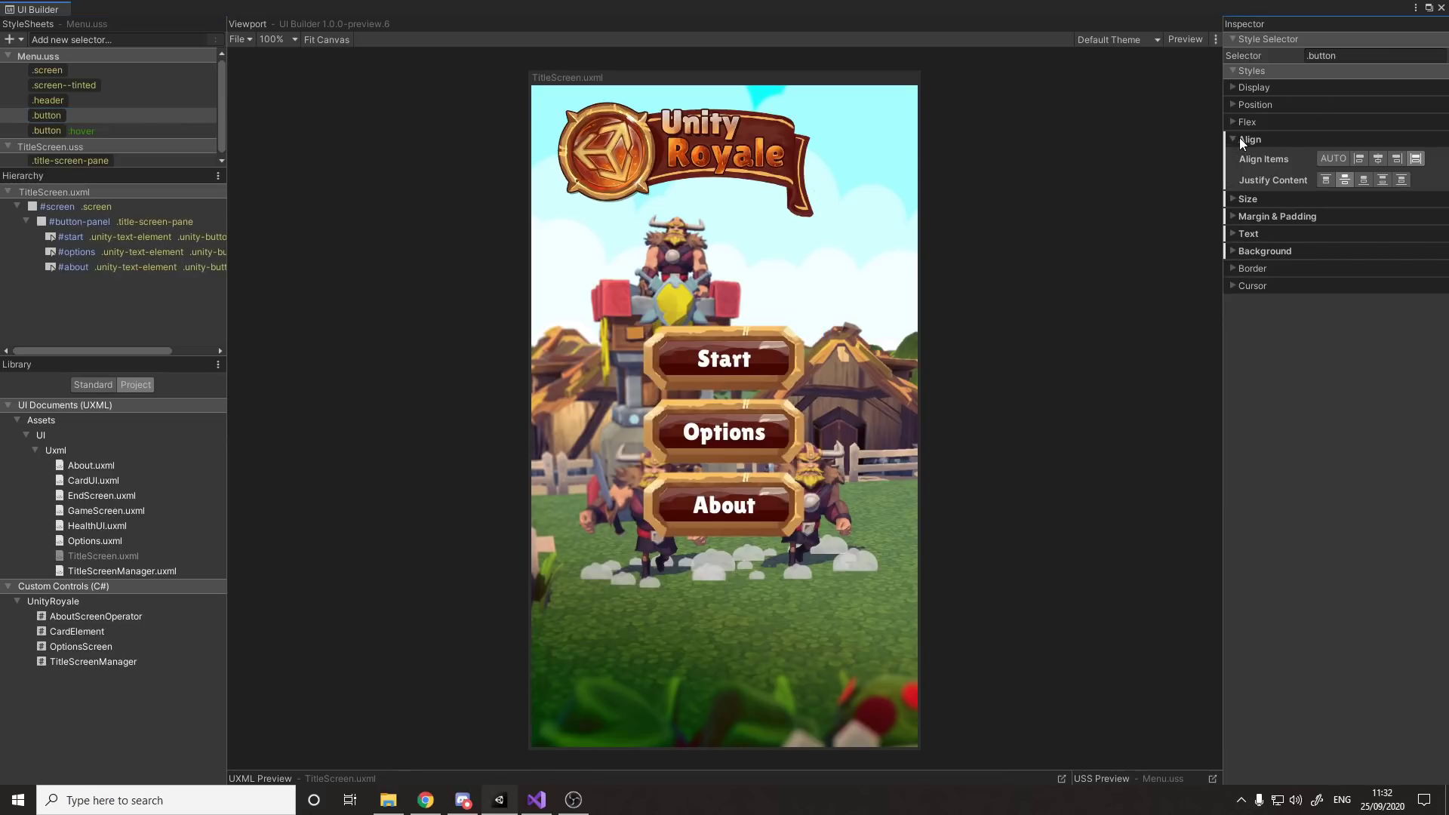
{"action": "left_click", "coordinate": [1255, 139]}
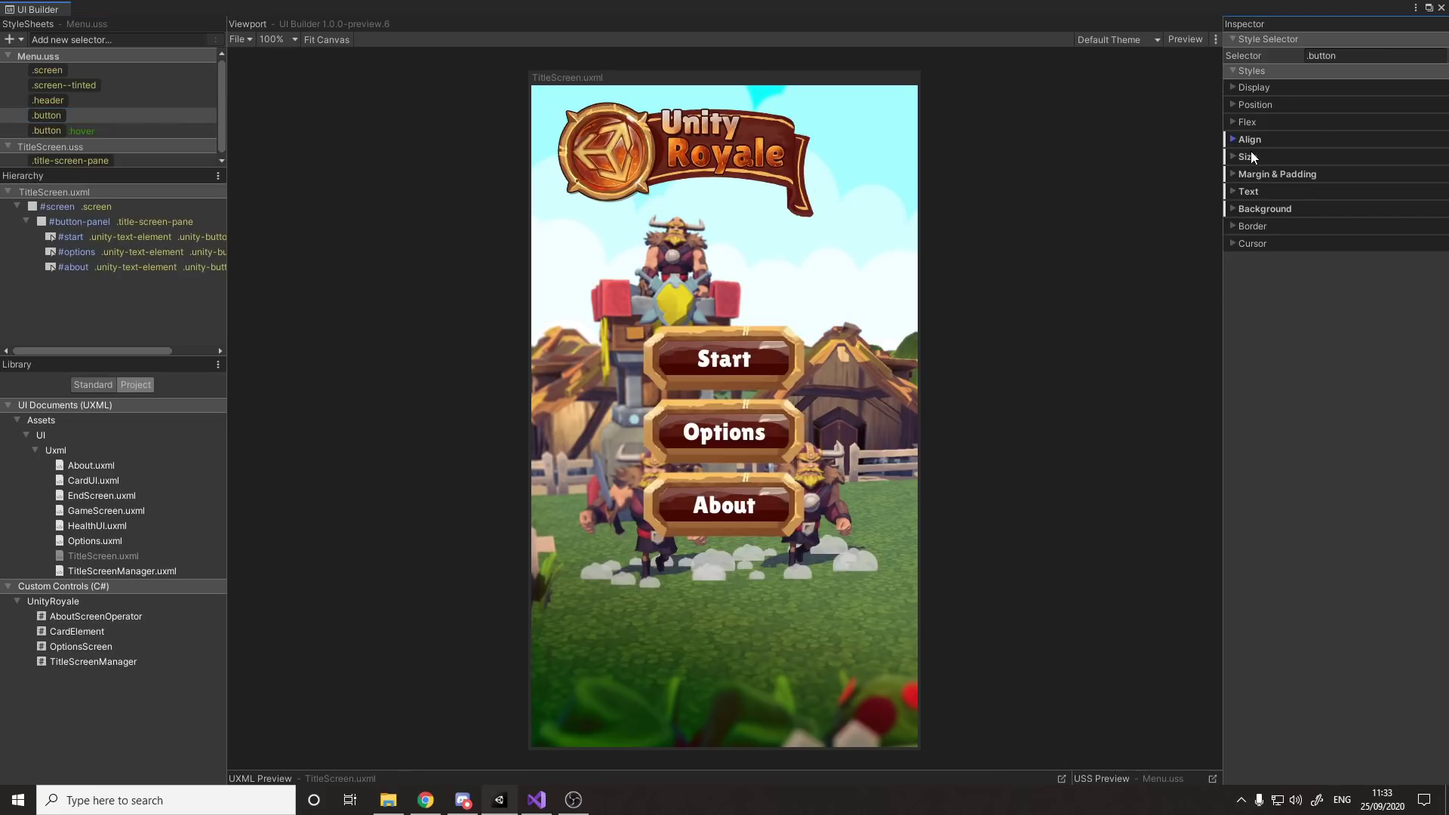
{"action": "left_click", "coordinate": [1250, 156]}
{"action": "left_click", "coordinate": [1243, 157]}
{"action": "left_click", "coordinate": [1258, 175]}
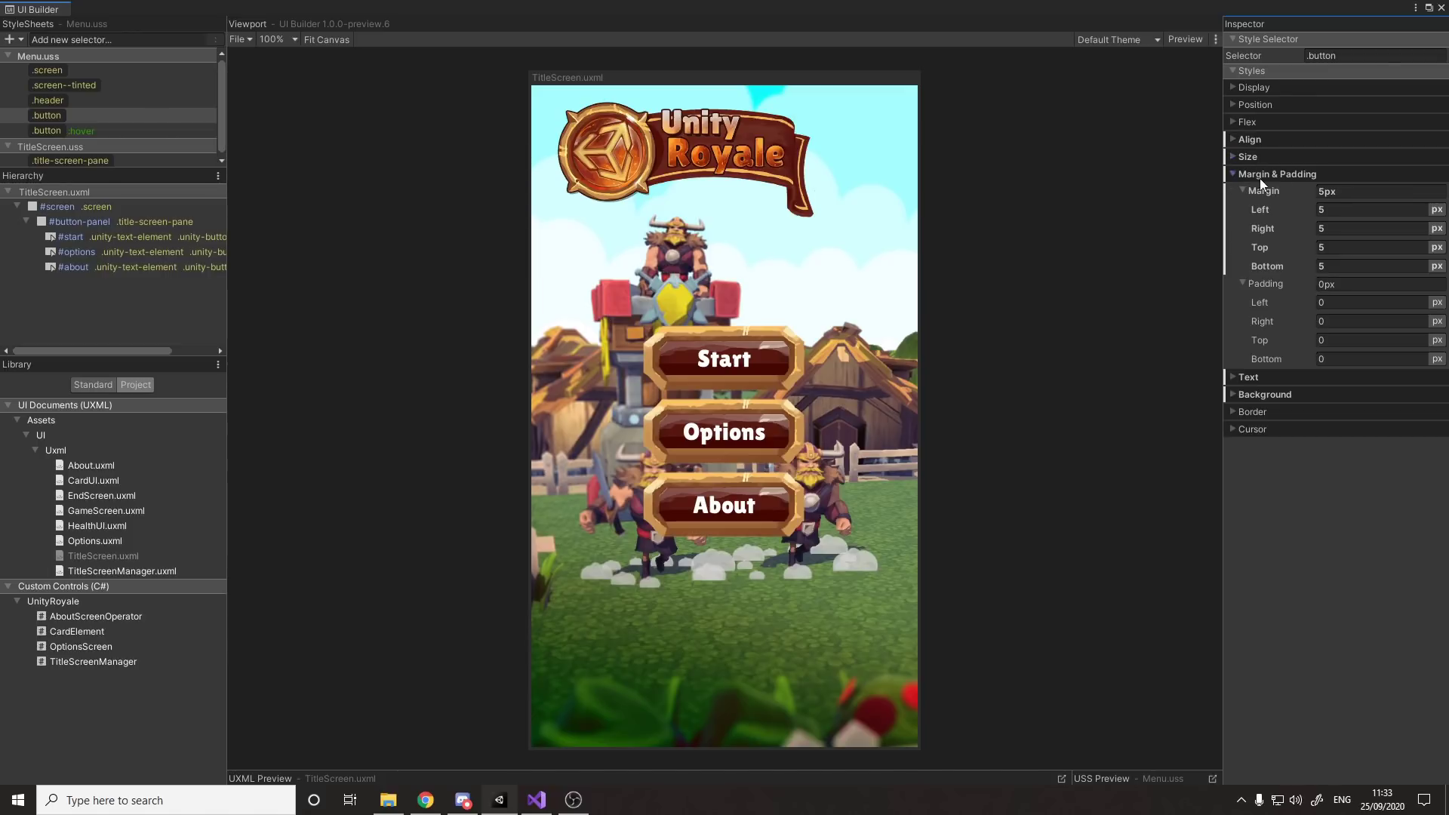
{"action": "left_click", "coordinate": [1256, 172]}
{"action": "left_click", "coordinate": [1255, 172]}
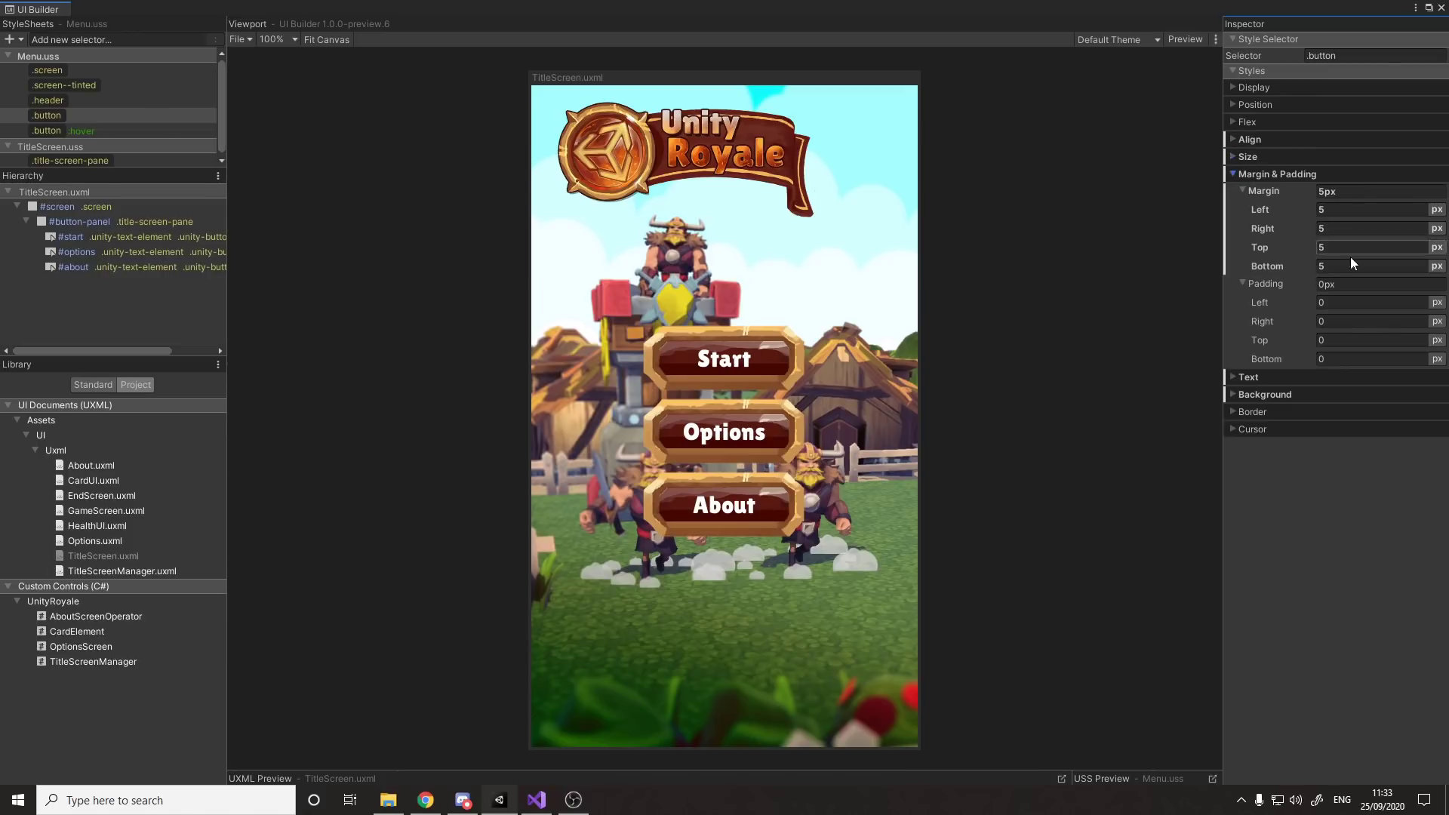
{"action": "left_click", "coordinate": [1273, 175]}
Trial a larger .button text size, undo it back to 32, then select .button:hover.
{"action": "left_click", "coordinate": [1265, 192]}
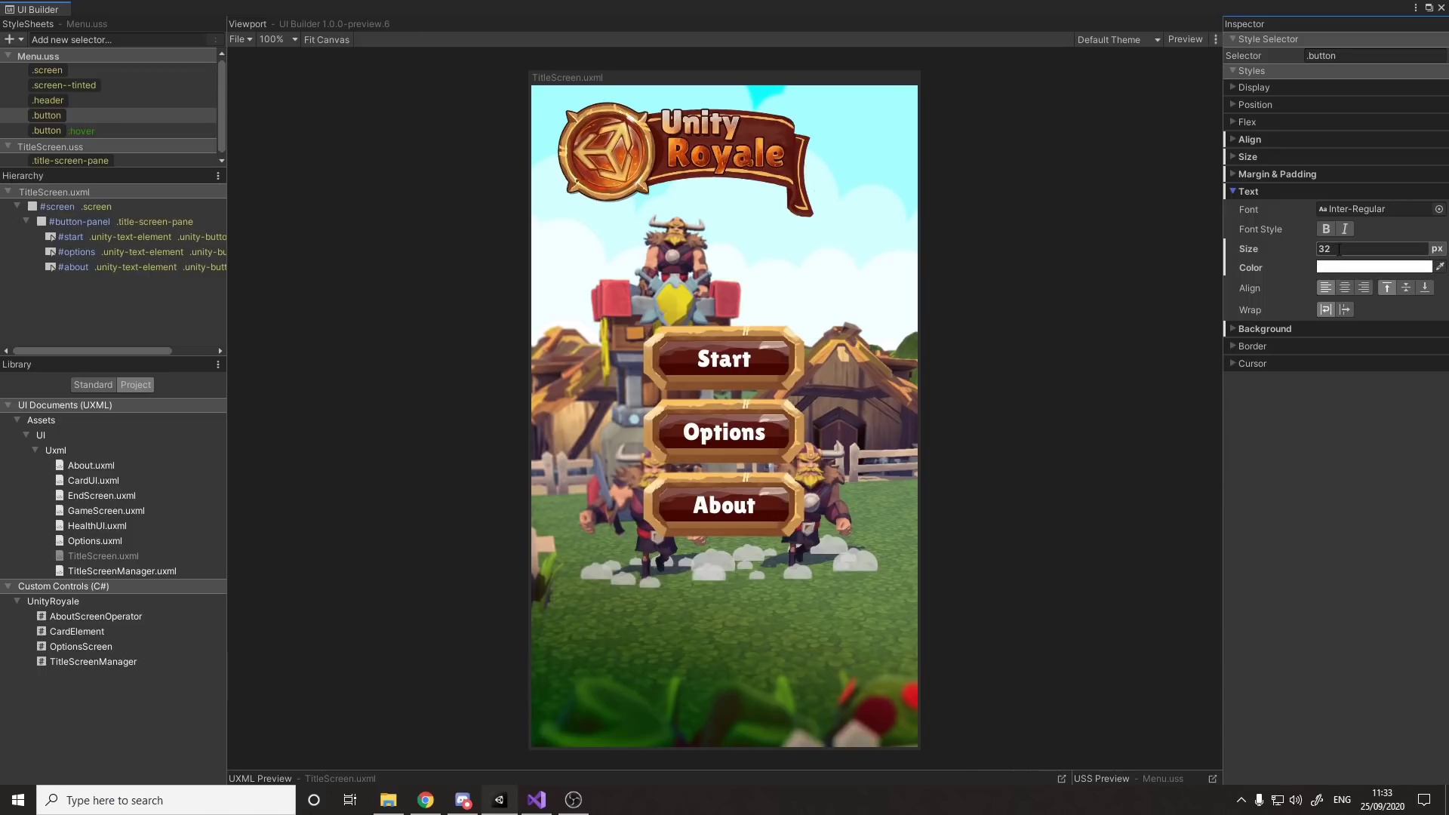
{"action": "left_click_drag", "start_coordinate": [1263, 246], "coordinate": [1313, 237]}
{"action": "key", "text": "ctrl+z"}
{"action": "left_click", "coordinate": [75, 132]}
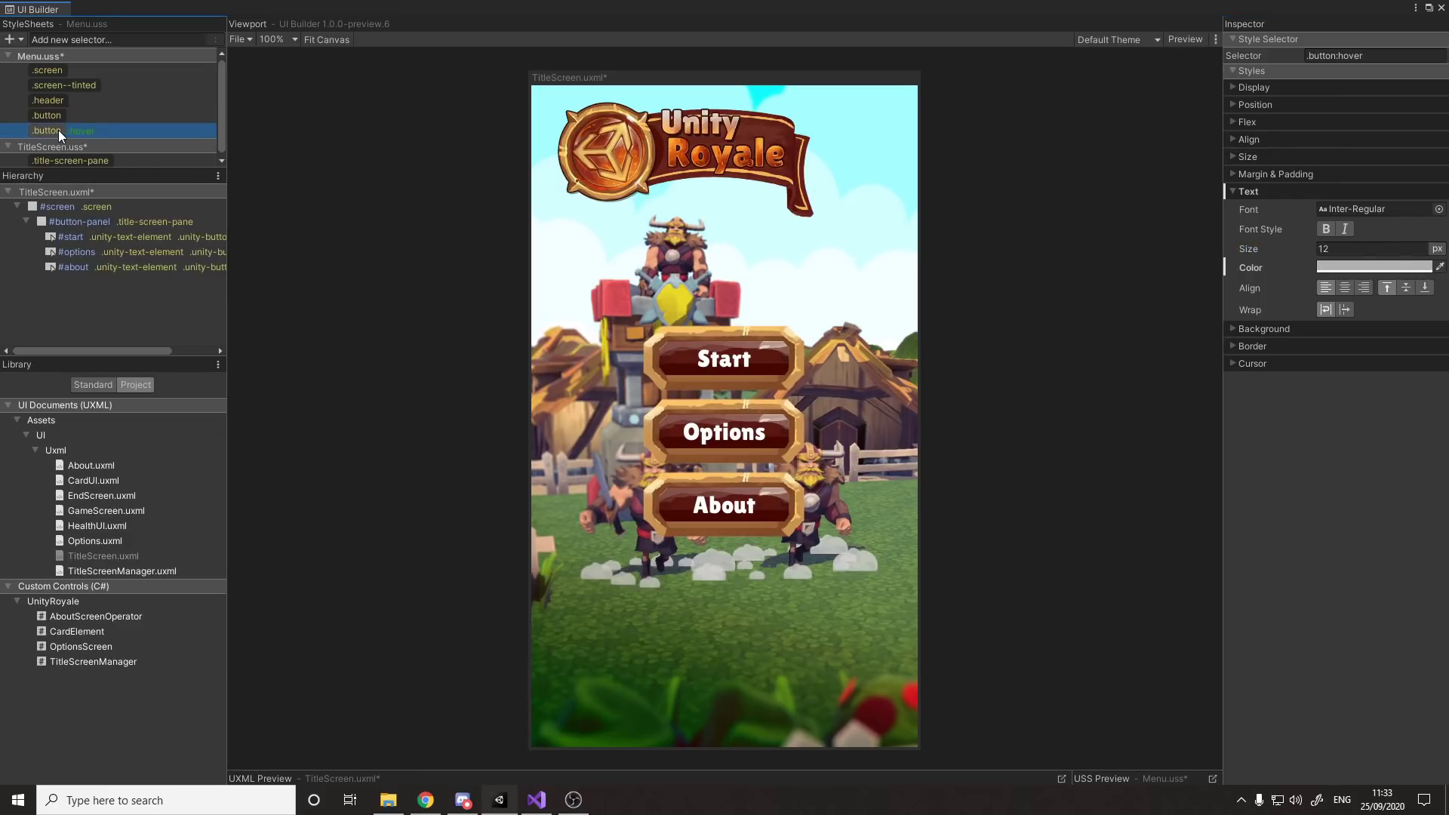
Compare the .button and .button:hover rules and test hovering the buttons in Preview.
{"action": "left_click", "coordinate": [142, 115]}
{"action": "left_click", "coordinate": [156, 130]}
{"action": "left_click", "coordinate": [193, 116]}
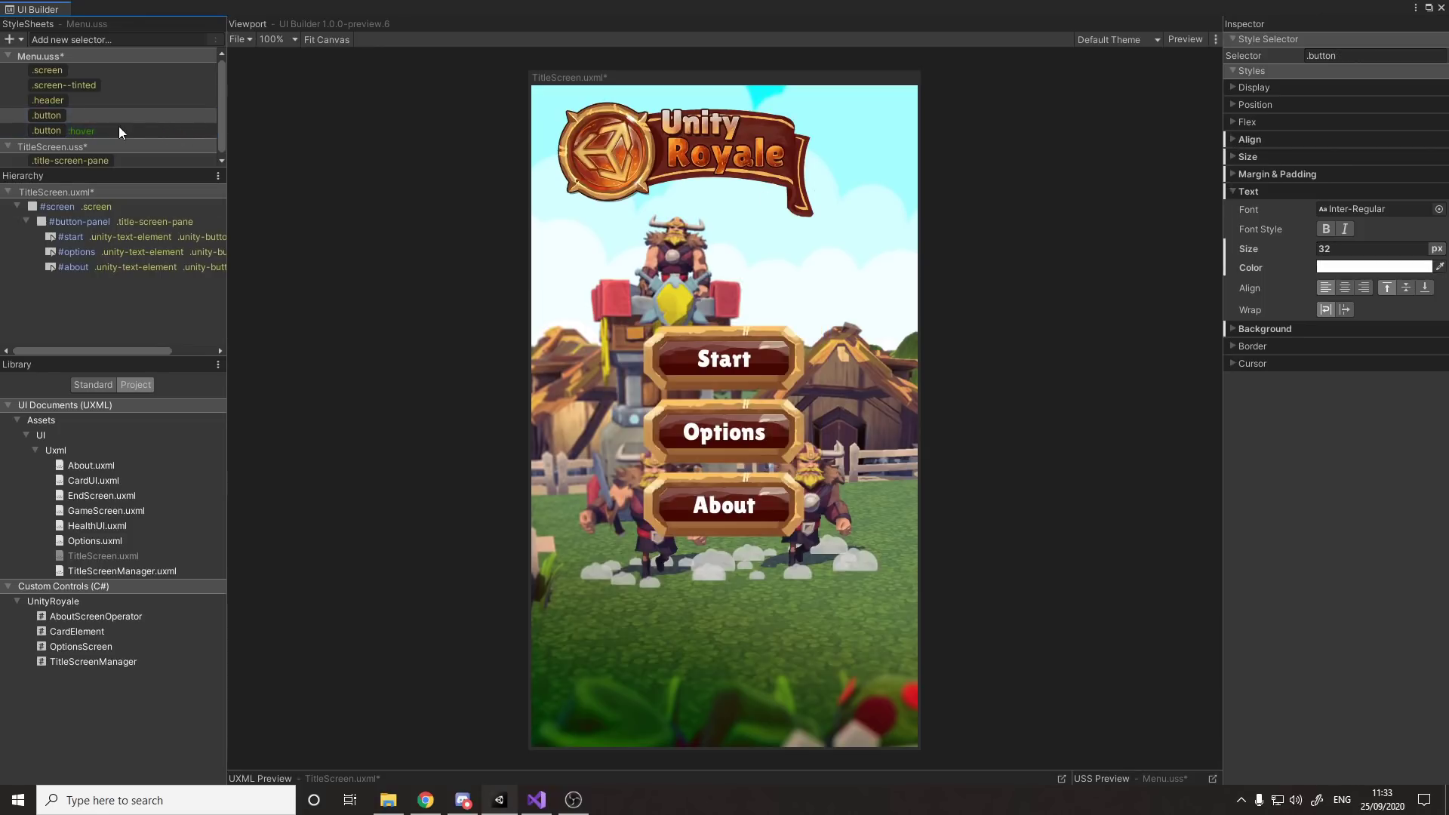
{"action": "left_click", "coordinate": [1182, 42]}
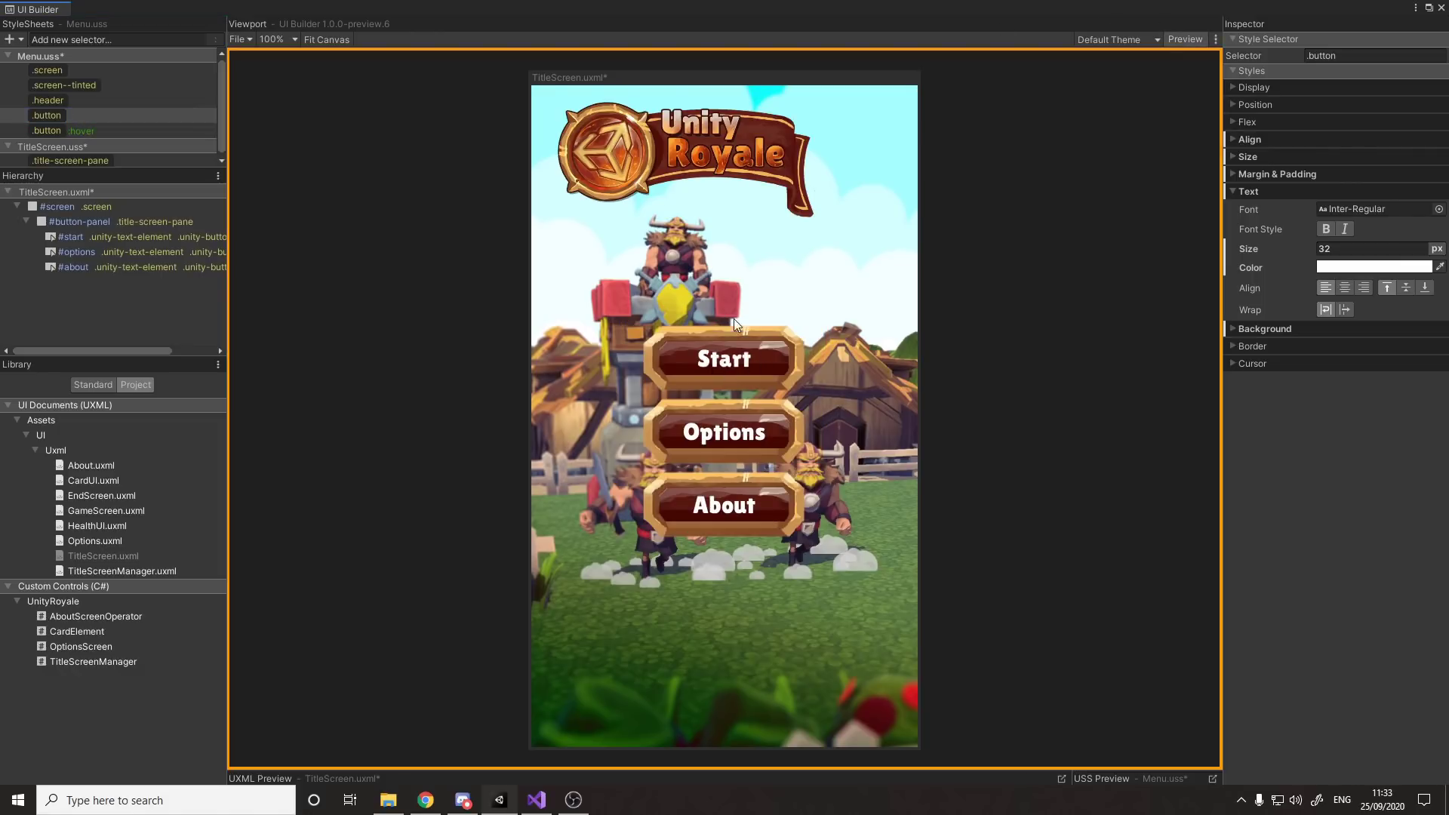
{"action": "left_click", "coordinate": [1181, 39]}
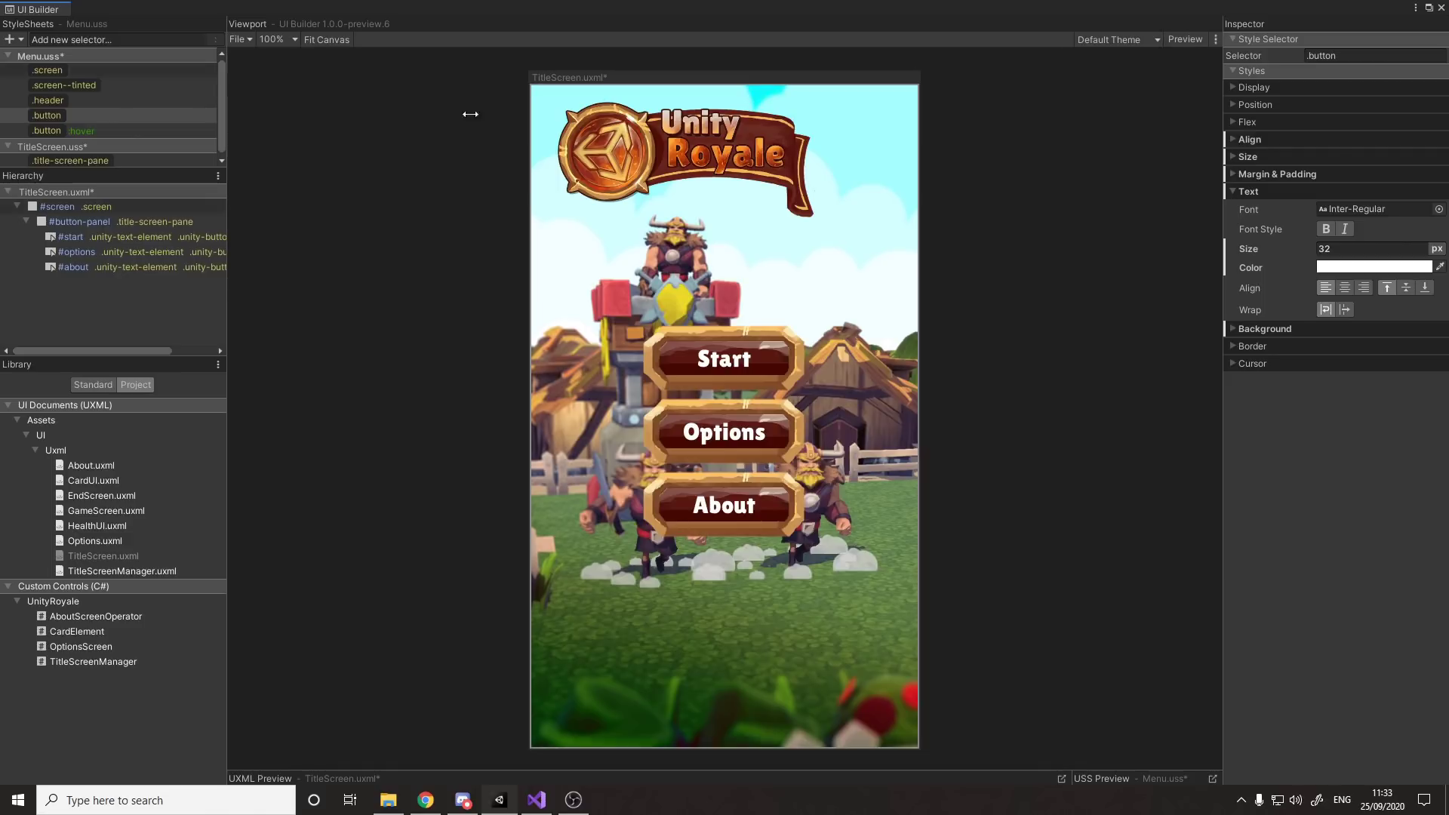
Raise the .button:hover text size to 95, preview it, then unset it back to 12.
{"action": "left_click", "coordinate": [107, 131]}
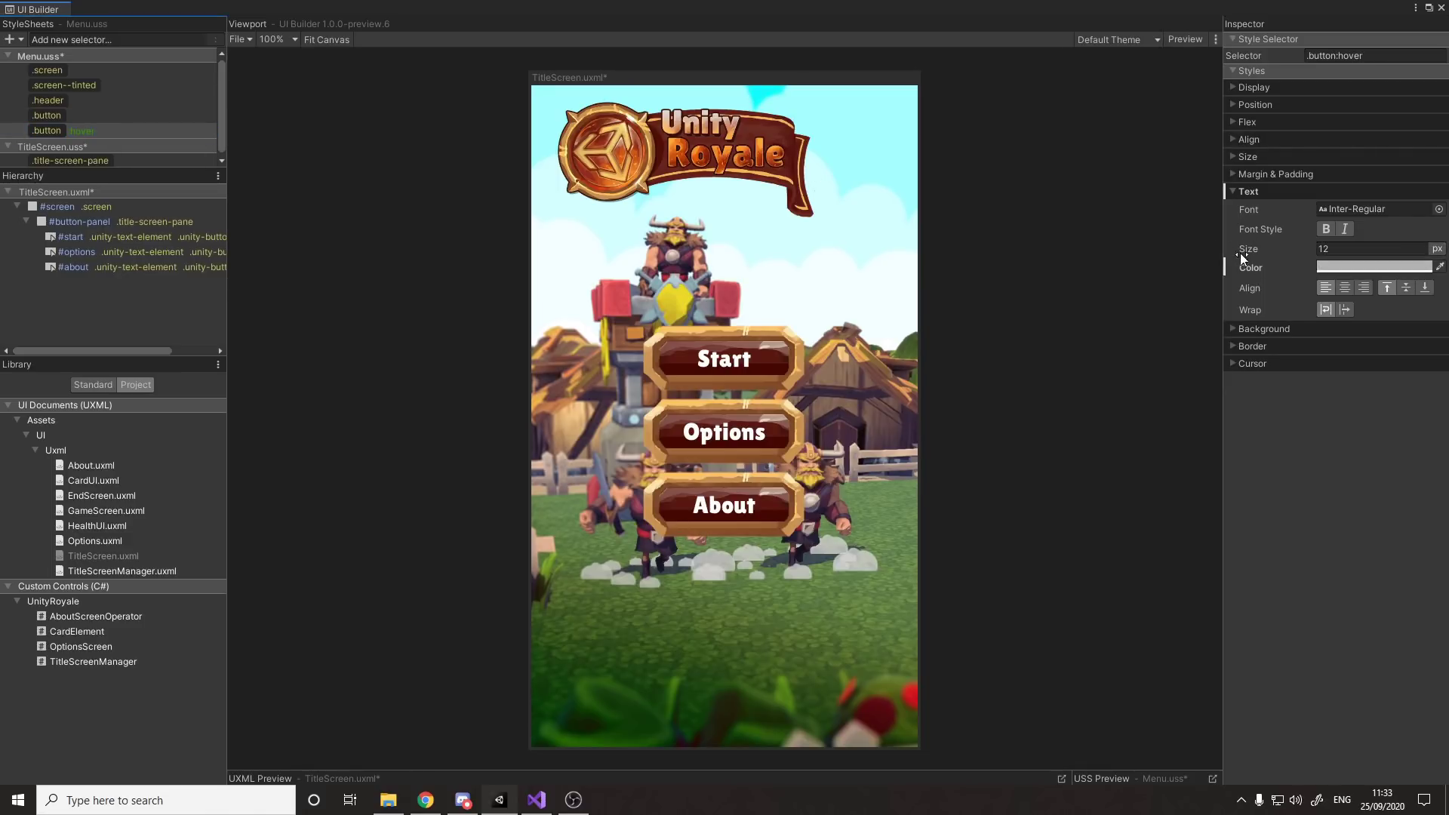
{"action": "left_click_drag", "start_coordinate": [1227, 252], "coordinate": [1310, 246]}
{"action": "left_click", "coordinate": [1170, 42]}
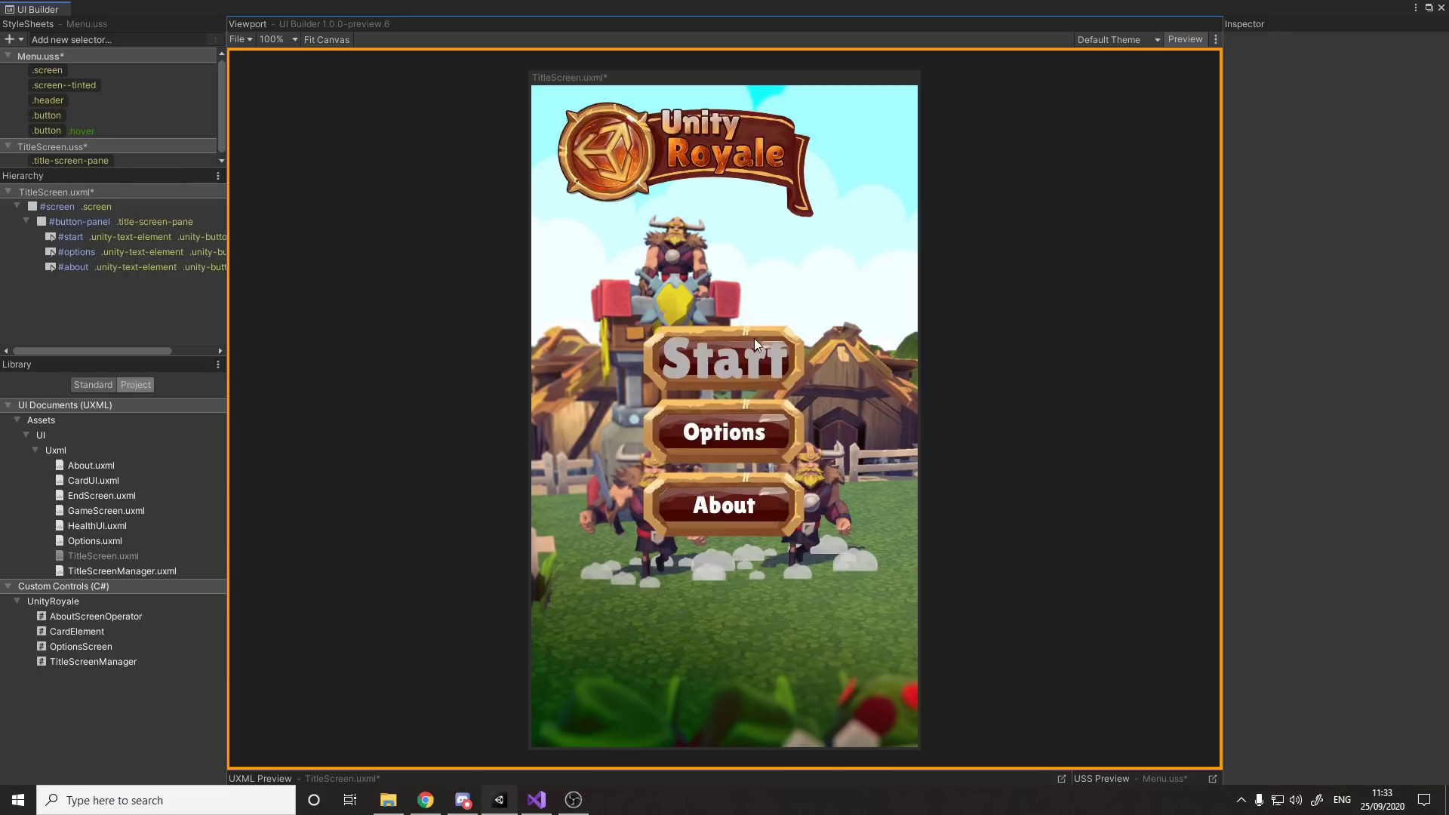
{"action": "left_click", "coordinate": [1170, 41]}
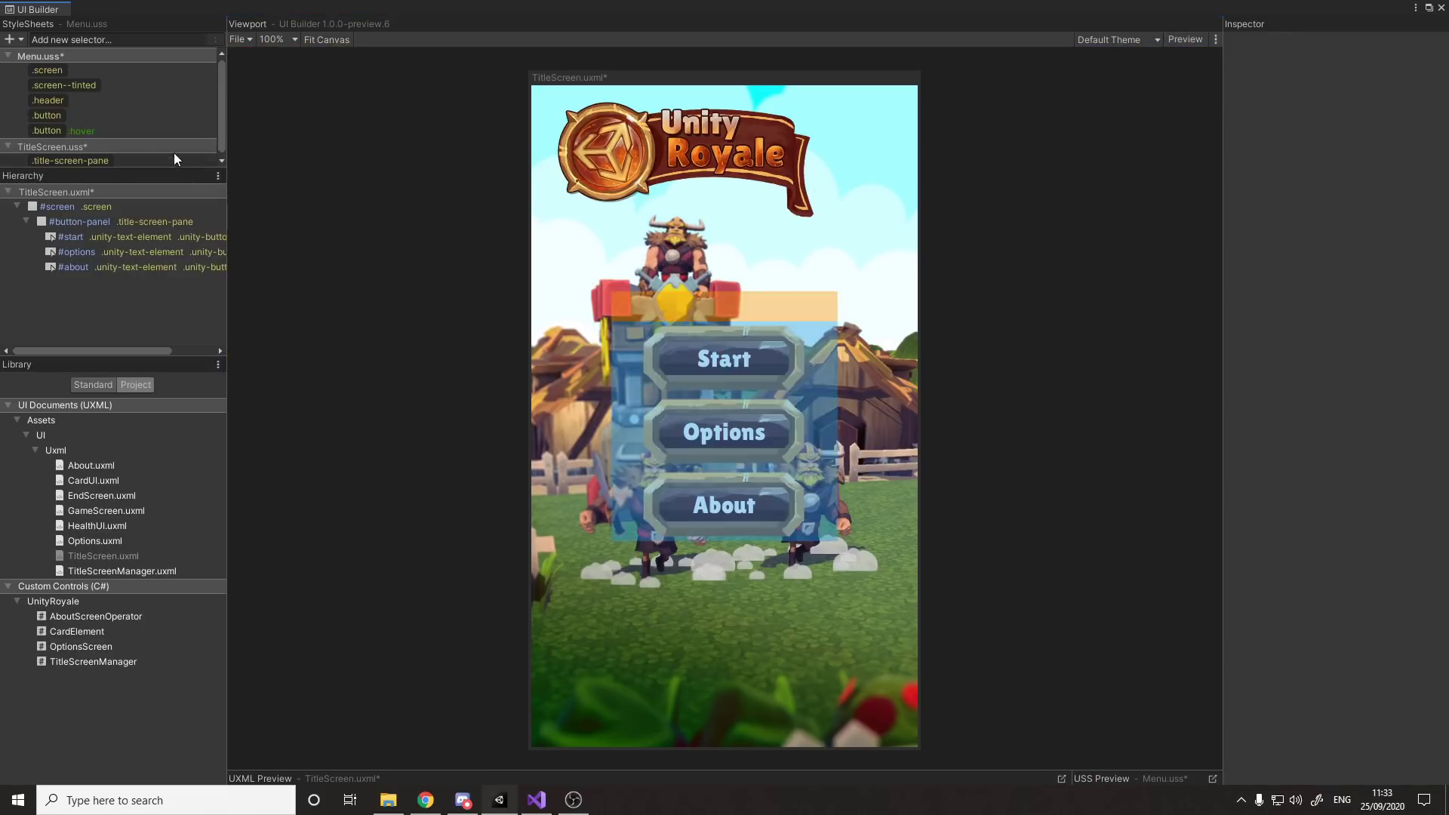
{"action": "left_click", "coordinate": [143, 127]}
{"action": "right_click", "coordinate": [1251, 247]}
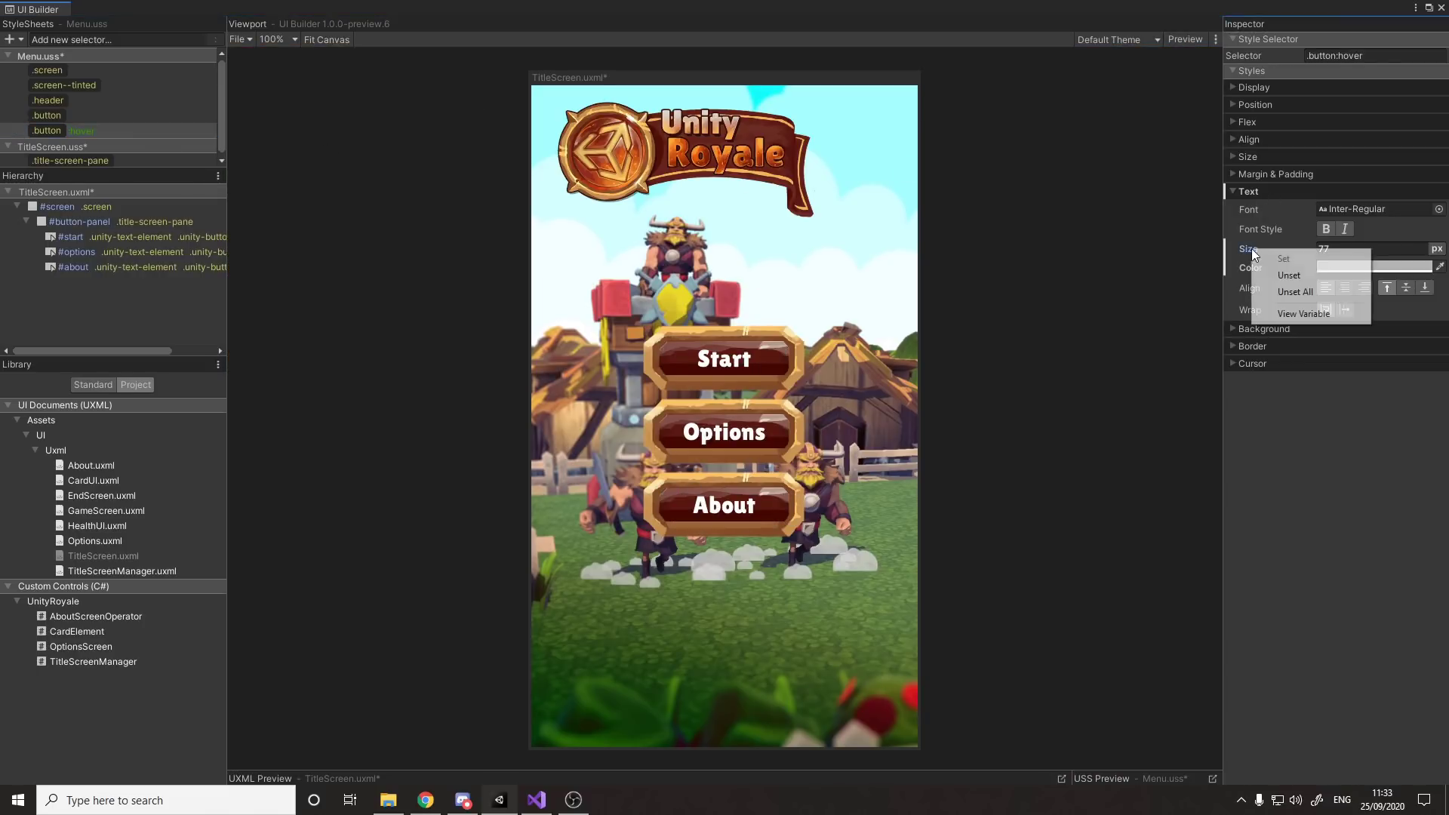
{"action": "left_click", "coordinate": [1292, 278]}
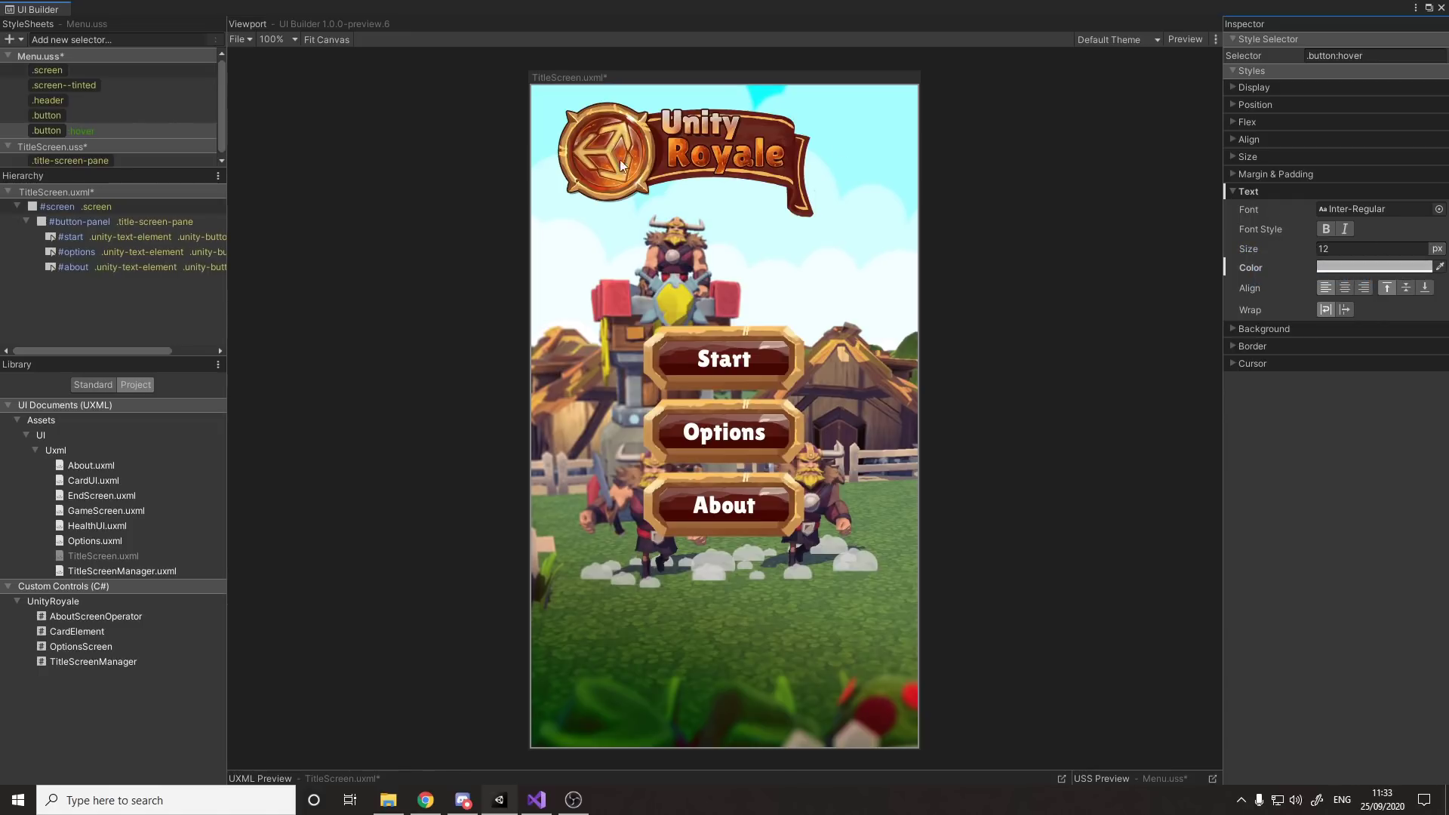
Select and deselect the Start button on the canvas, then show the Standard controls library.
{"action": "left_click", "coordinate": [138, 130]}
{"action": "left_click", "coordinate": [722, 340]}
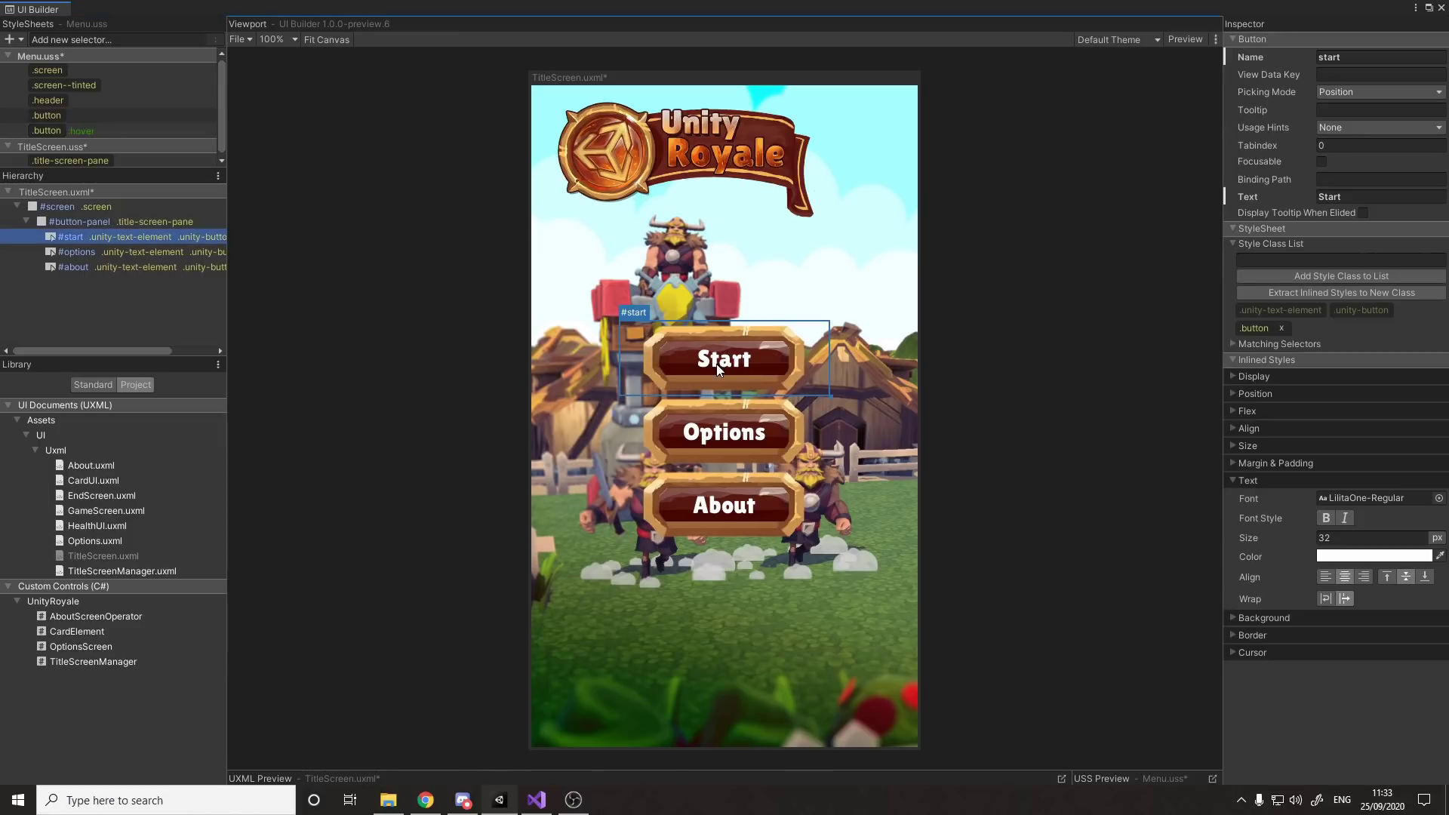
{"action": "left_click", "coordinate": [1055, 353]}
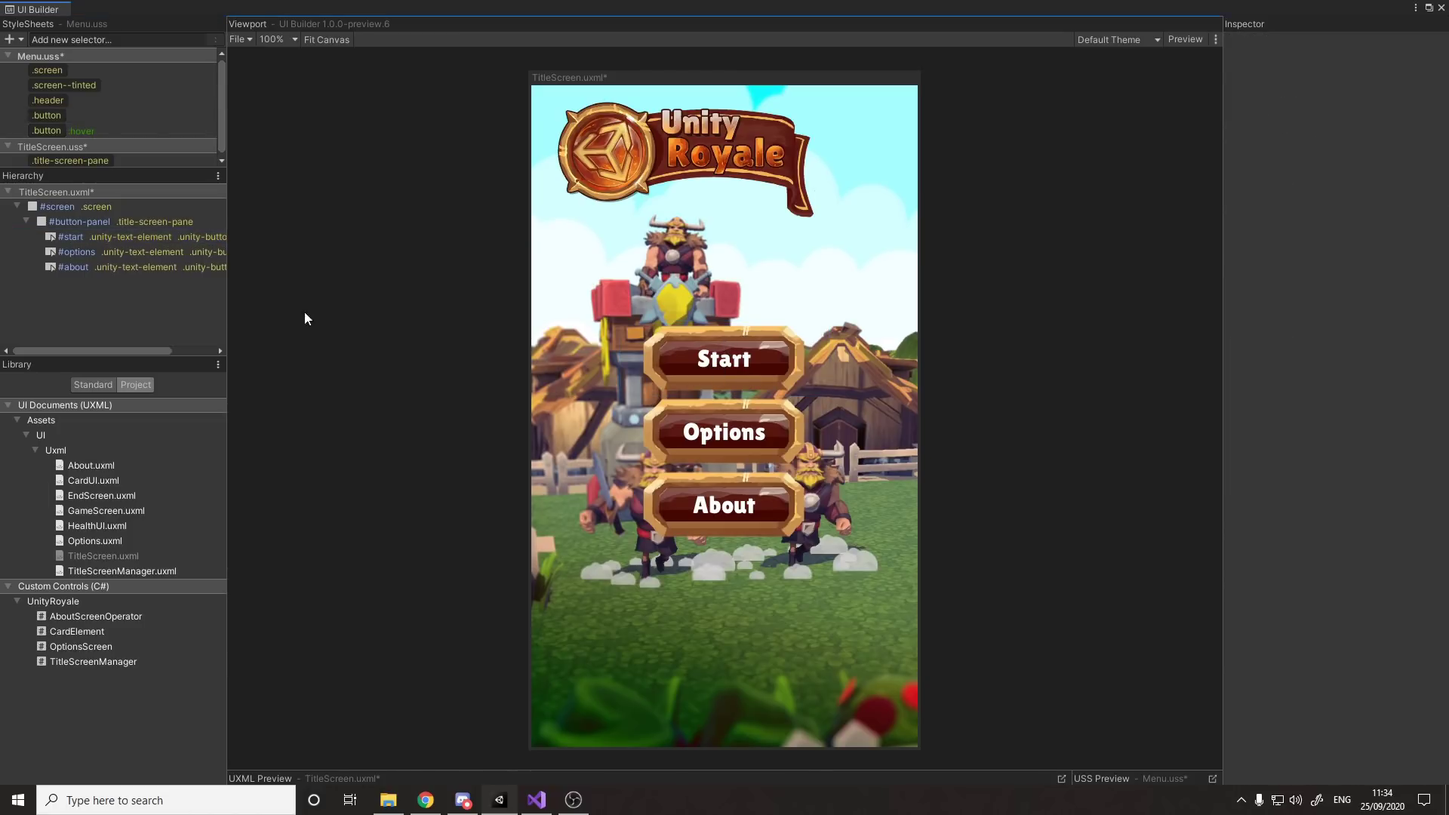
{"action": "left_click", "coordinate": [111, 386]}
Browse the Library's ScrollView, ListView, IMGUI Container, Label and Button tiles.
{"action": "left_click", "coordinate": [136, 385]}
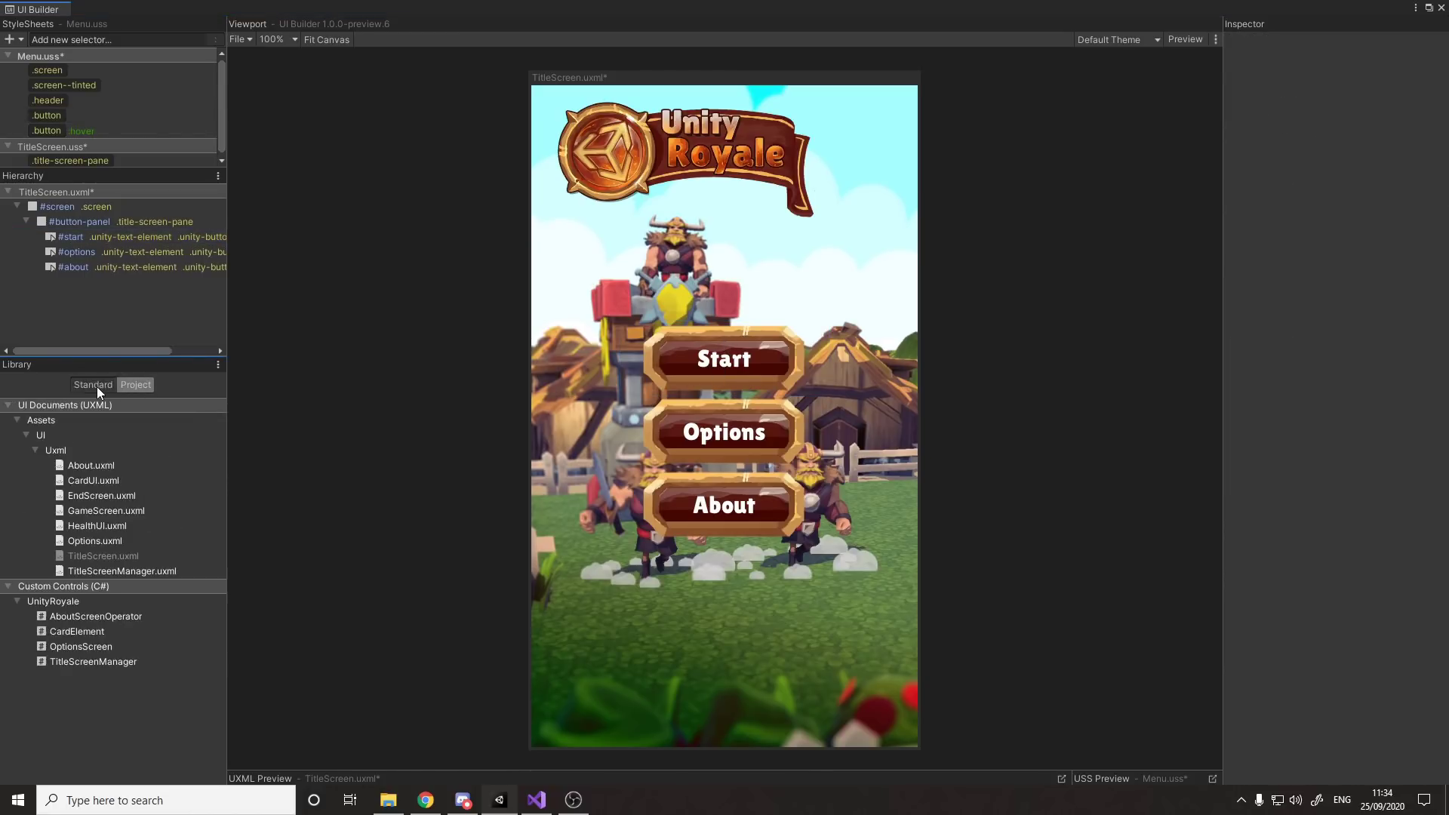
{"action": "left_click", "coordinate": [98, 385]}
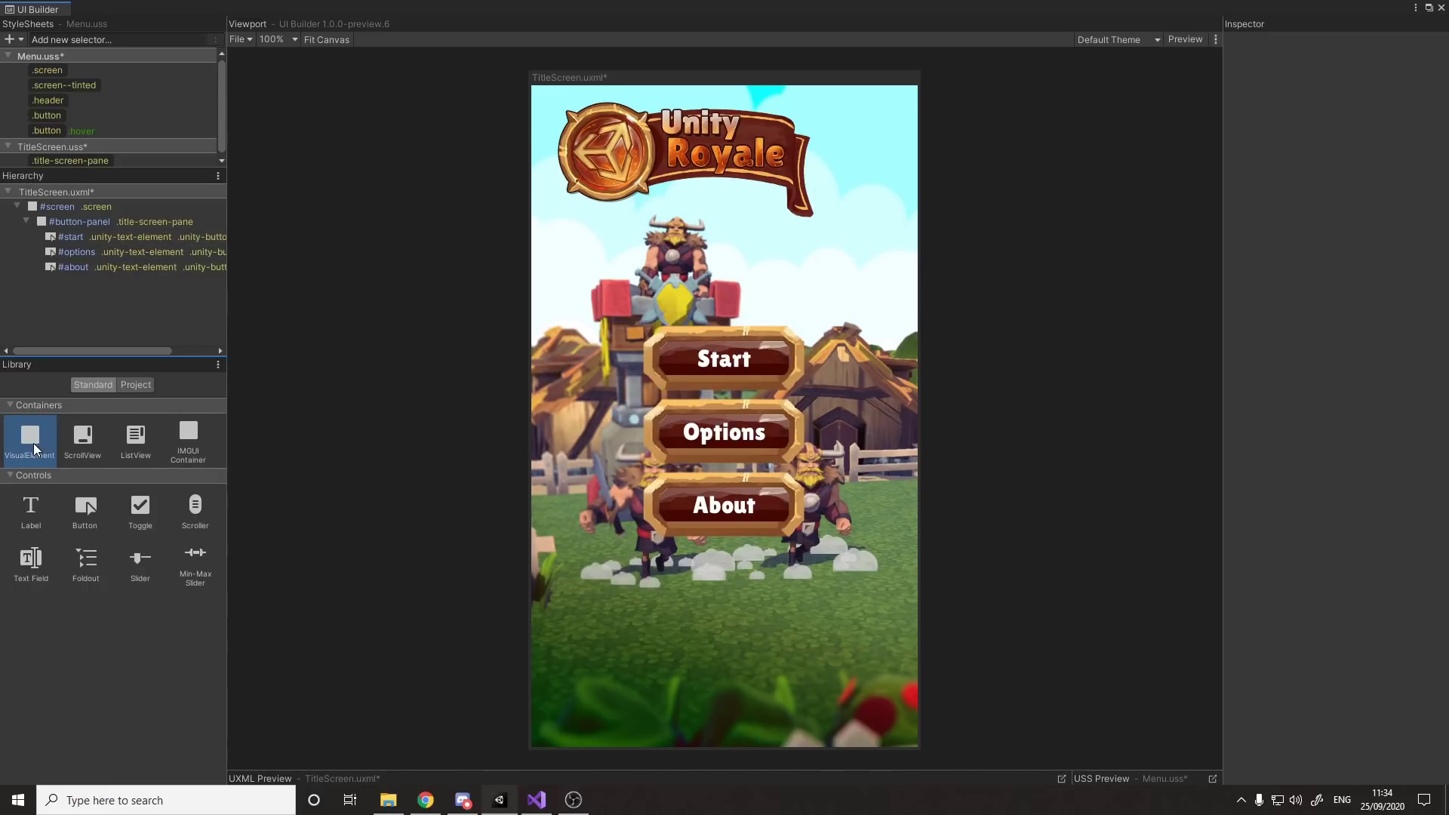
{"action": "left_click_drag", "start_coordinate": [33, 442], "coordinate": [96, 320]}
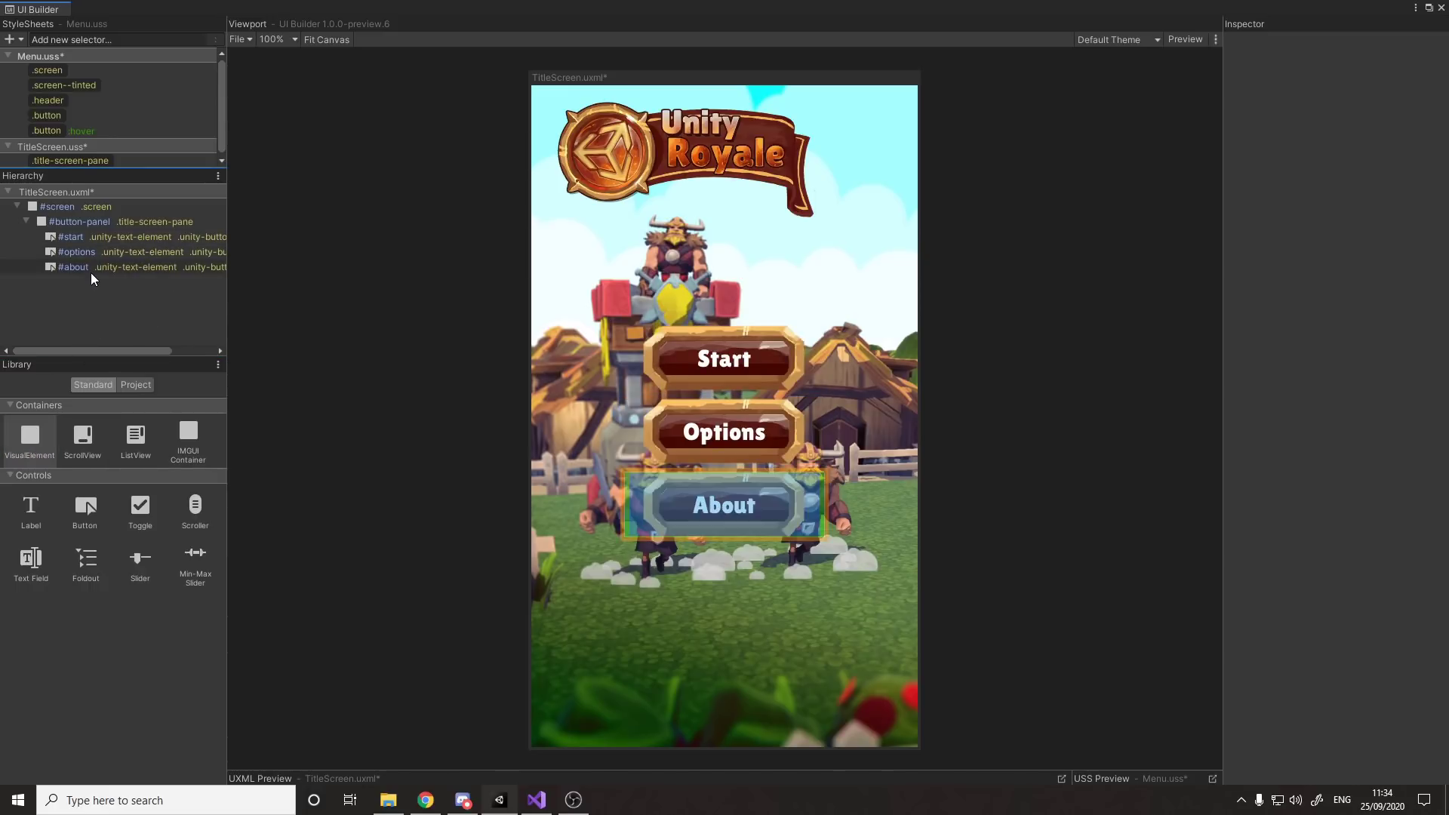
{"action": "left_click", "coordinate": [75, 208]}
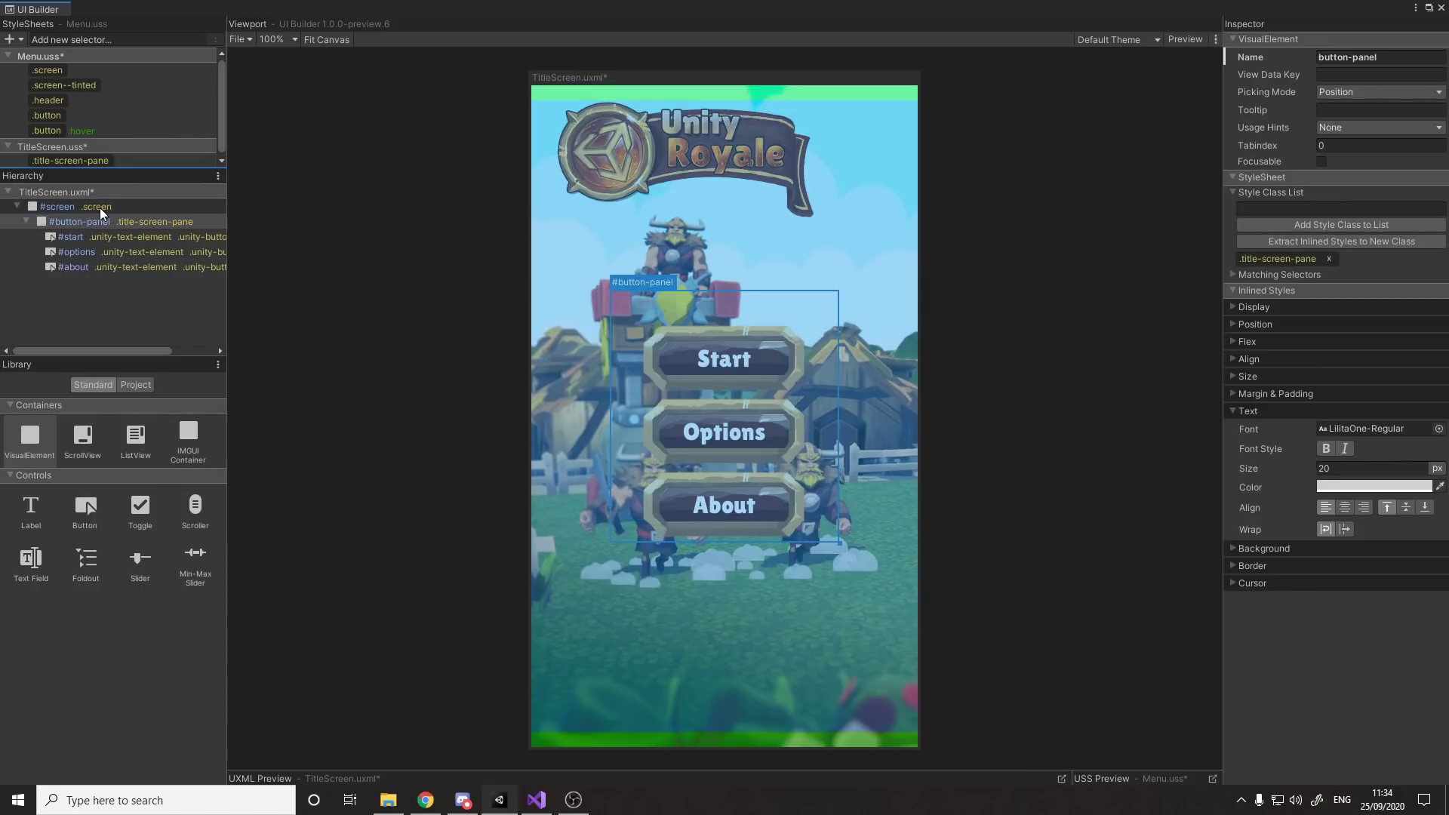
{"action": "left_click", "coordinate": [92, 475]}
{"action": "left_click", "coordinate": [83, 441]}
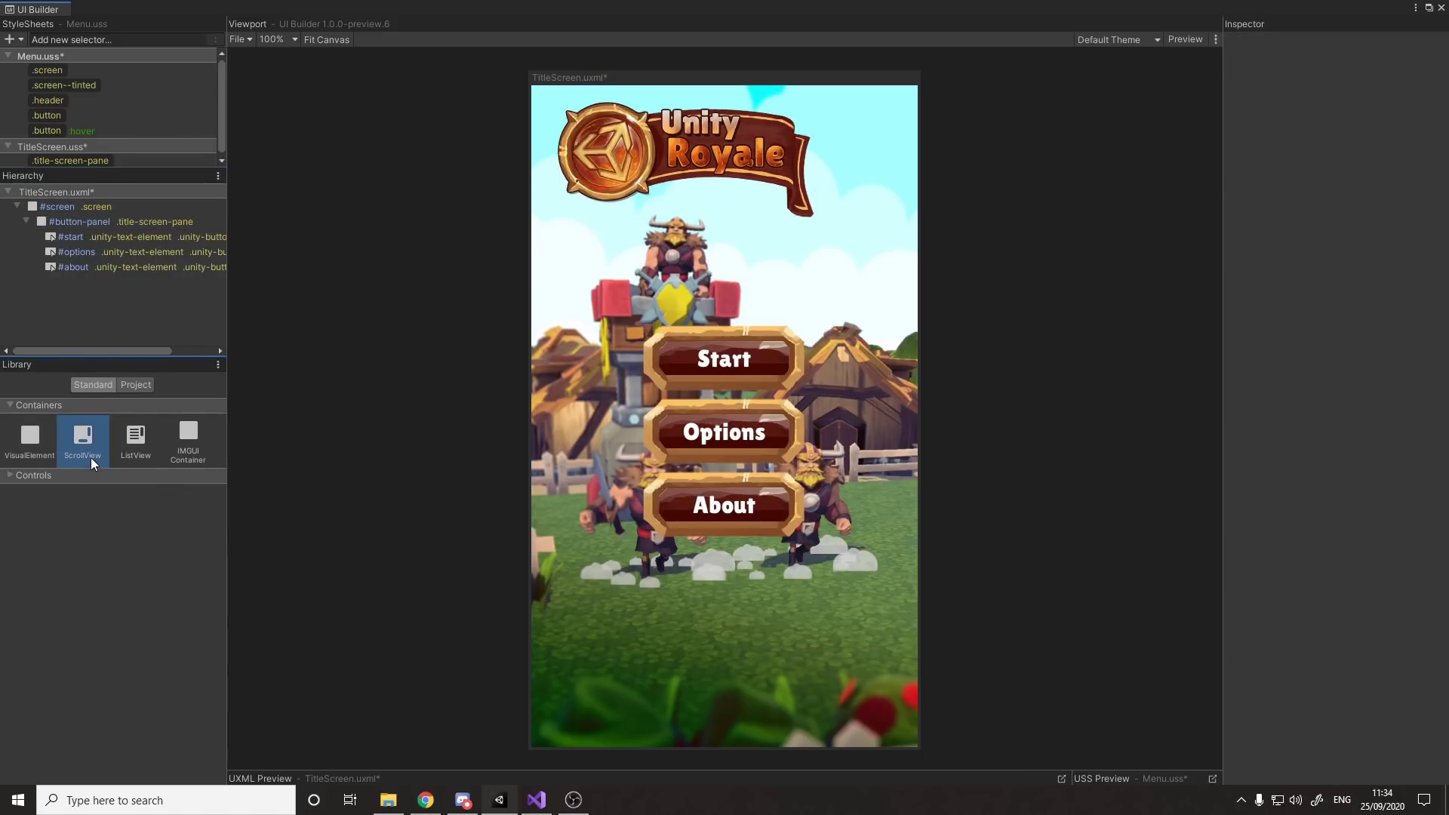
{"action": "left_click", "coordinate": [58, 474]}
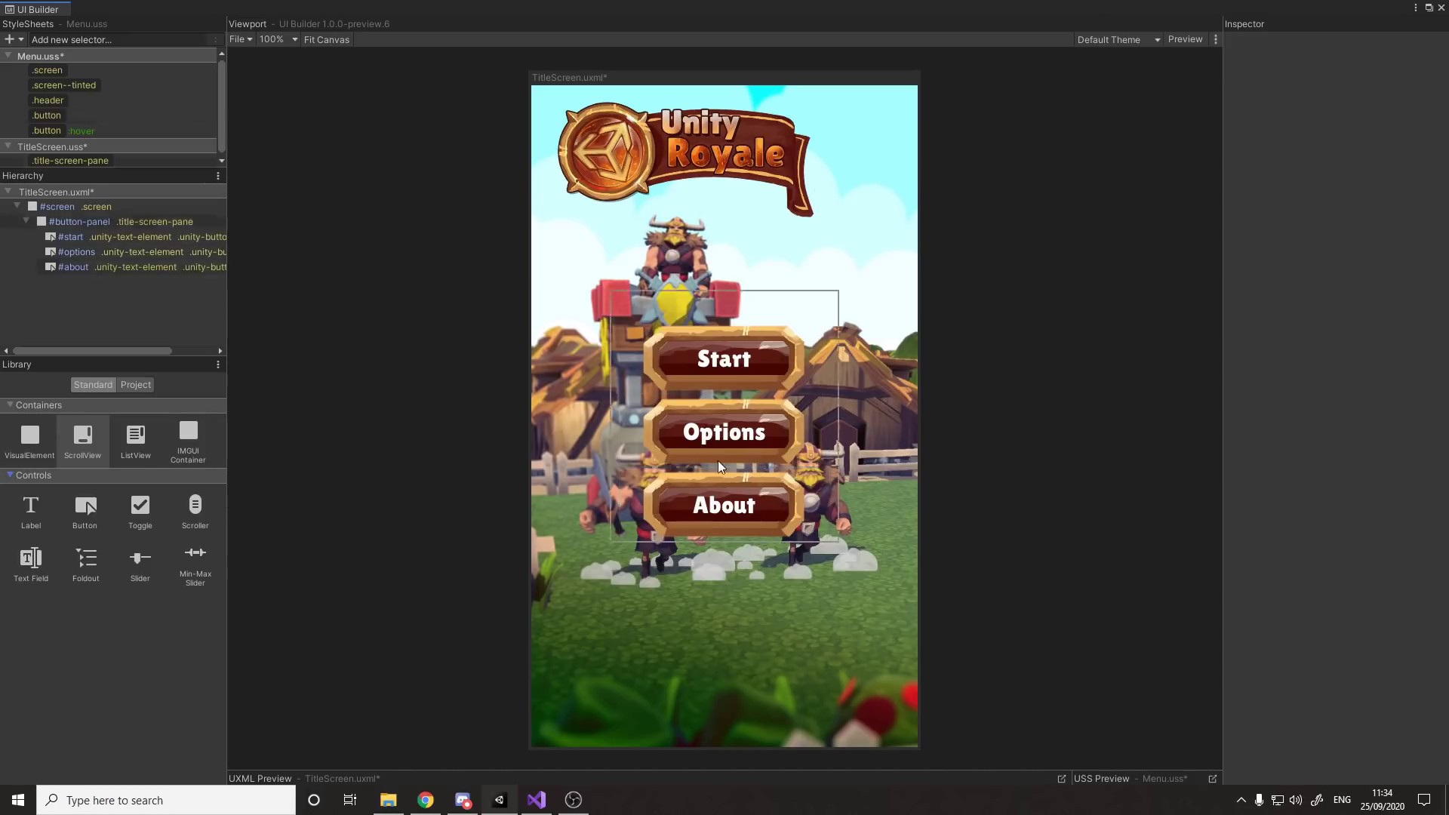
{"action": "left_click", "coordinate": [149, 459]}
{"action": "mouse_move", "coordinate": [150, 459]}
{"action": "left_mouse_down"}
{"action": "mouse_move", "coordinate": [346, 447]}
{"action": "mouse_move", "coordinate": [161, 431]}
{"action": "mouse_move", "coordinate": [84, 230]}
{"action": "left_mouse_up"}
{"action": "left_click", "coordinate": [193, 433]}
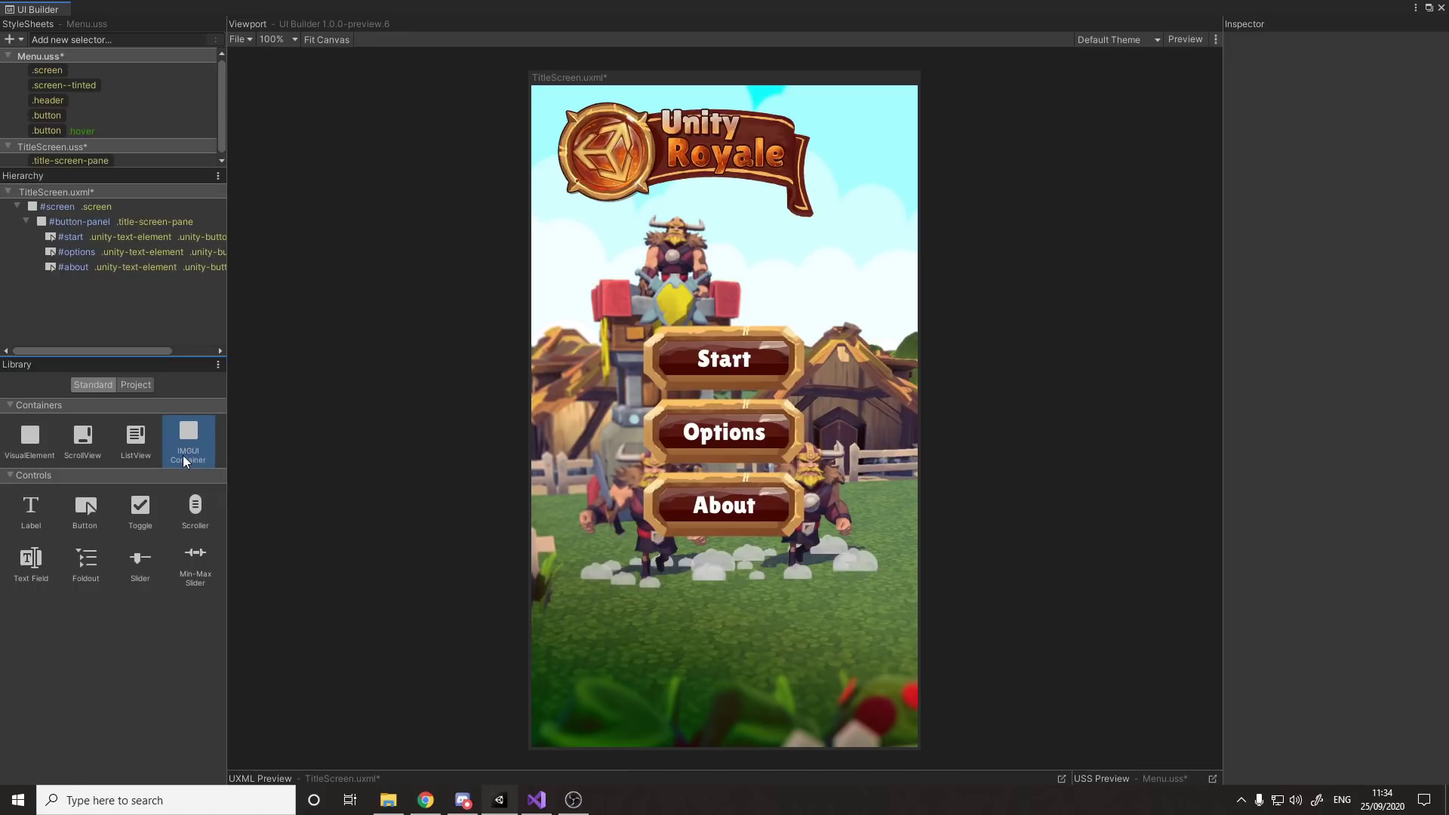
{"action": "left_click", "coordinate": [49, 522]}
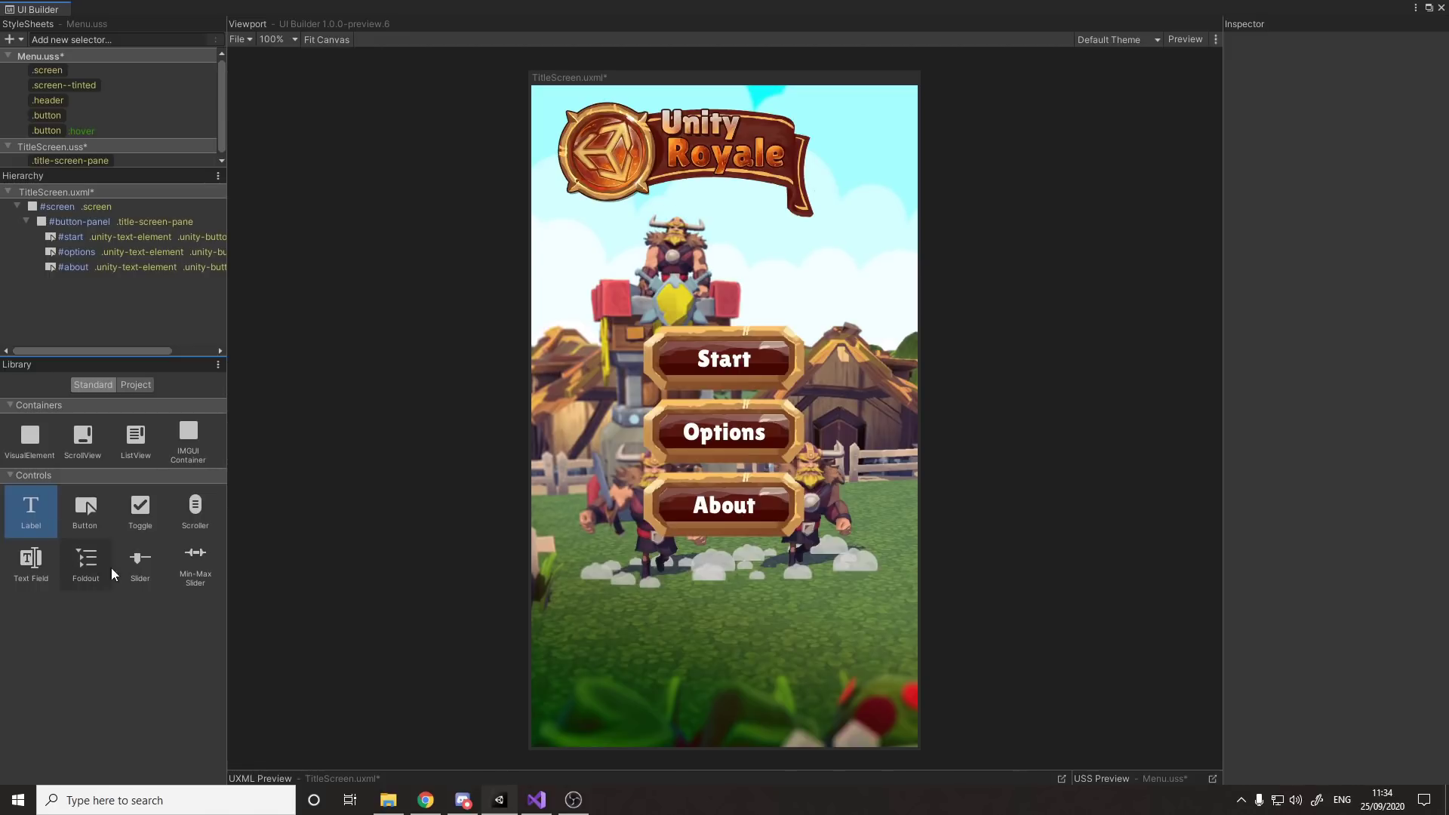
{"action": "left_click", "coordinate": [77, 521]}
Add a Toggle to the title screen layout, delete it, and close UI Builder.
{"action": "left_click_drag", "start_coordinate": [139, 504], "coordinate": [78, 304]}
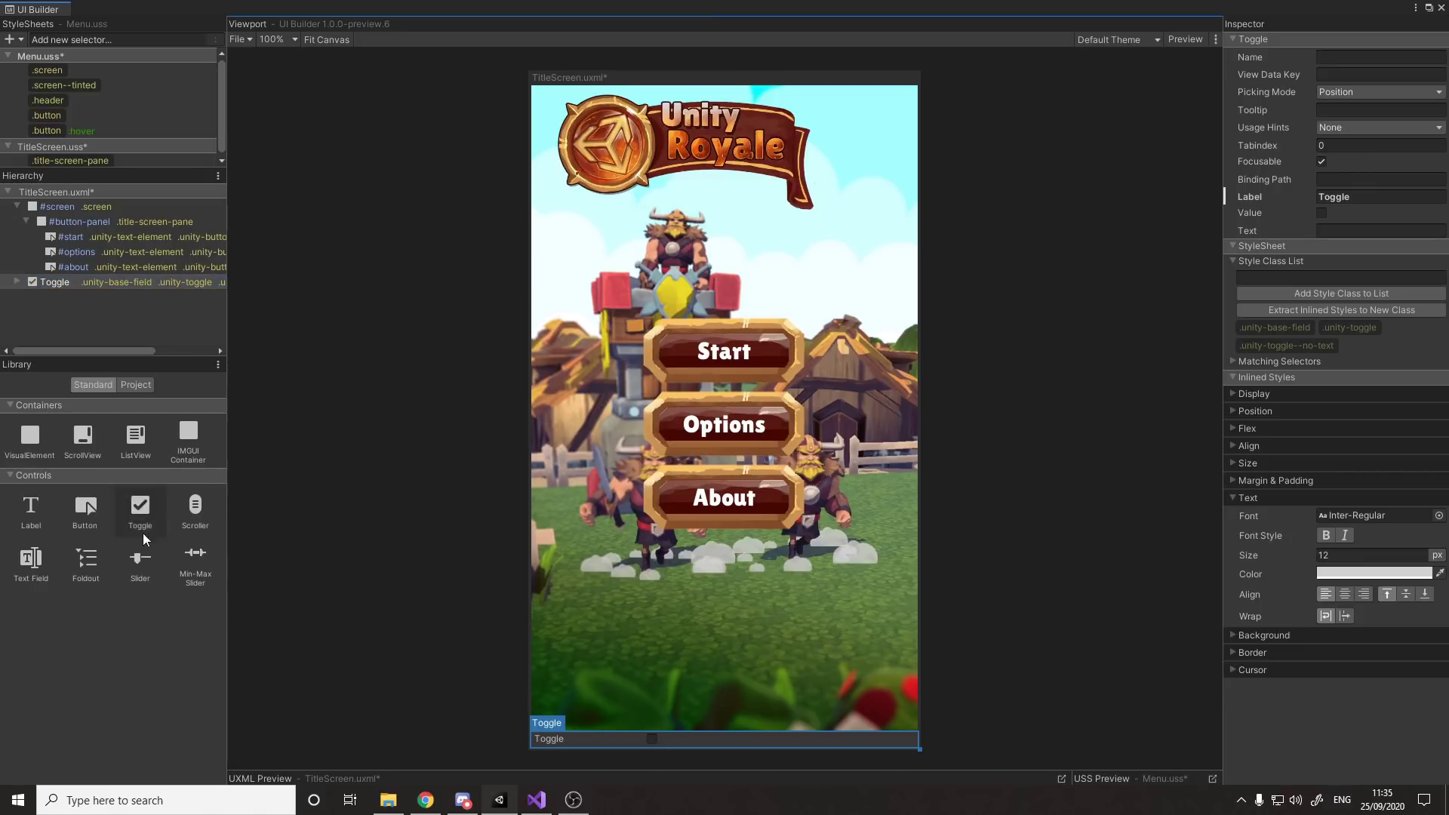
{"action": "left_click", "coordinate": [121, 283]}
{"action": "key", "text": "Delete"}
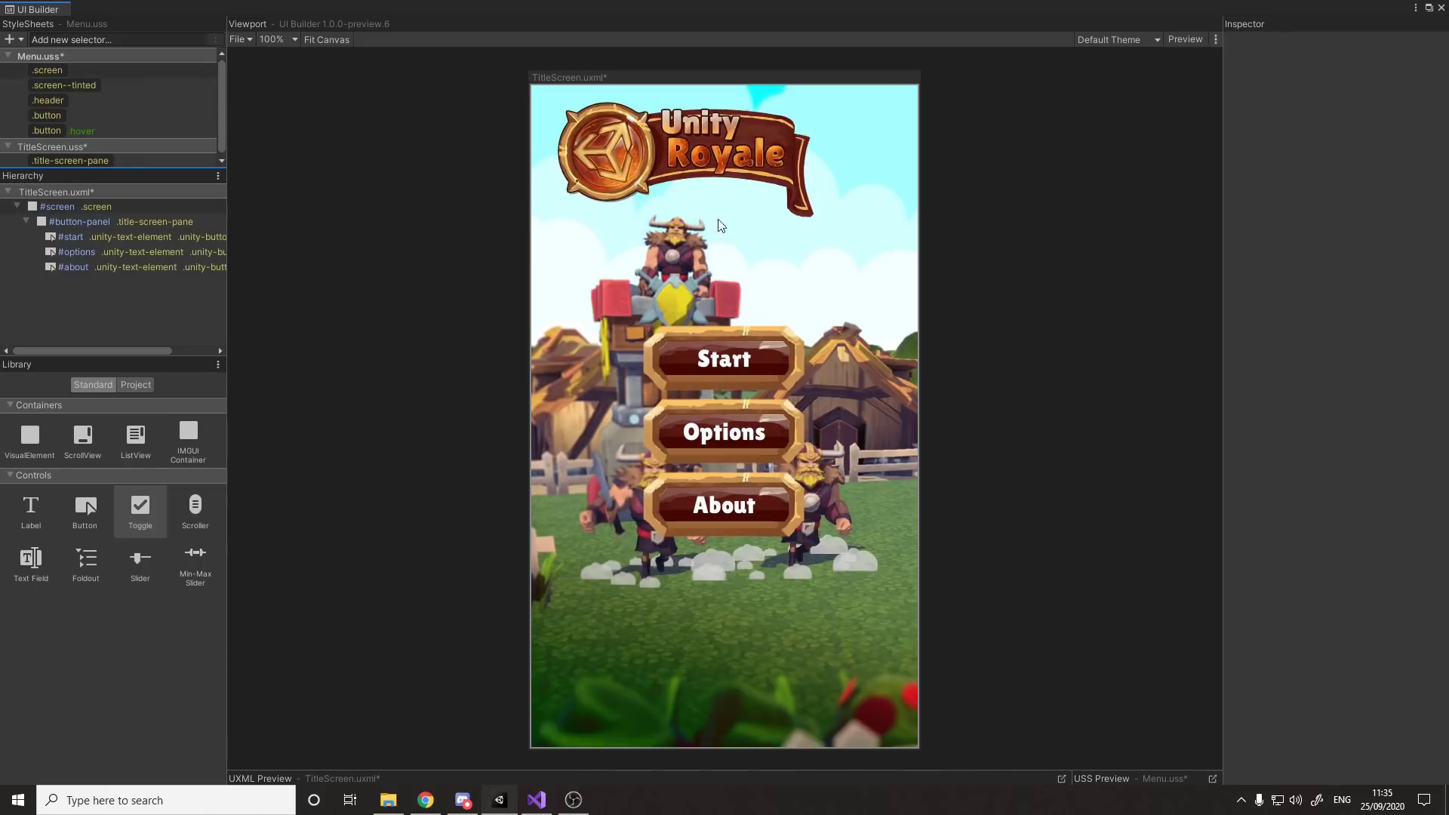
{"action": "left_click", "coordinate": [1441, 8]}
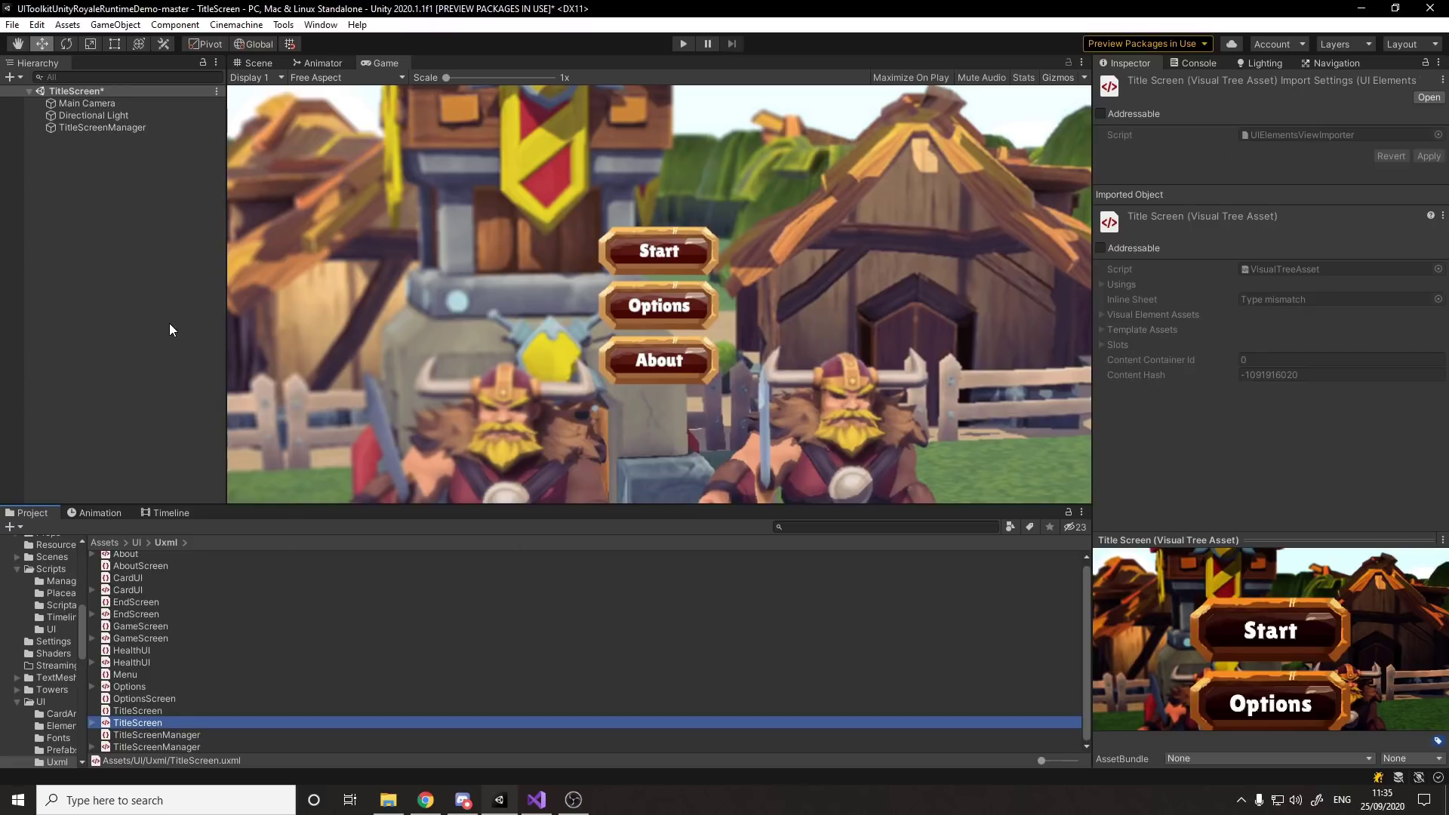
Reopen TitleScreenManager.uxml without saving, maximize it, and drag TitleScreen.uxml from the Project library into the layout.
{"action": "double_click", "coordinate": [136, 742]}
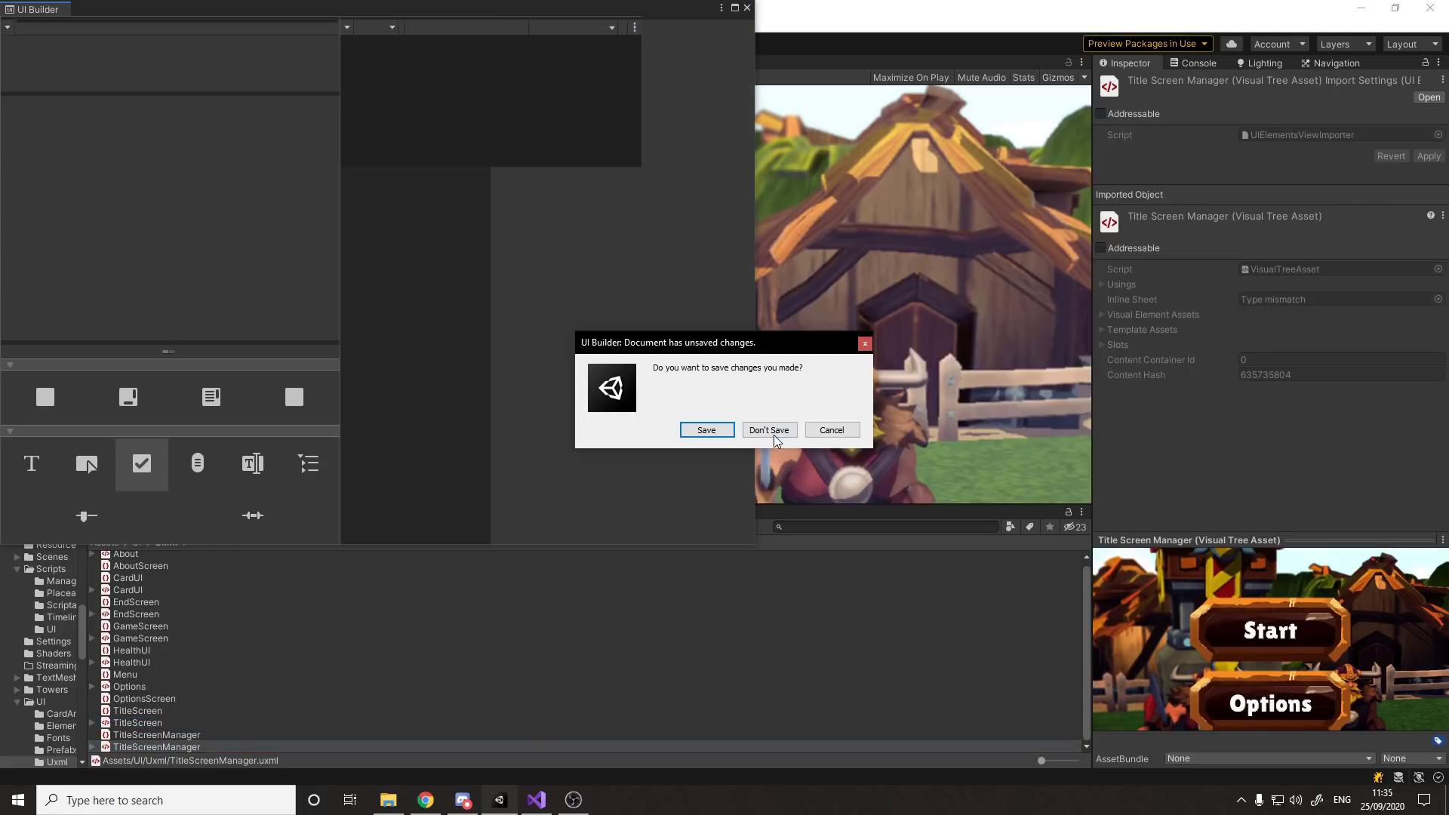
{"action": "left_click", "coordinate": [769, 429]}
{"action": "left_click", "coordinate": [735, 7]}
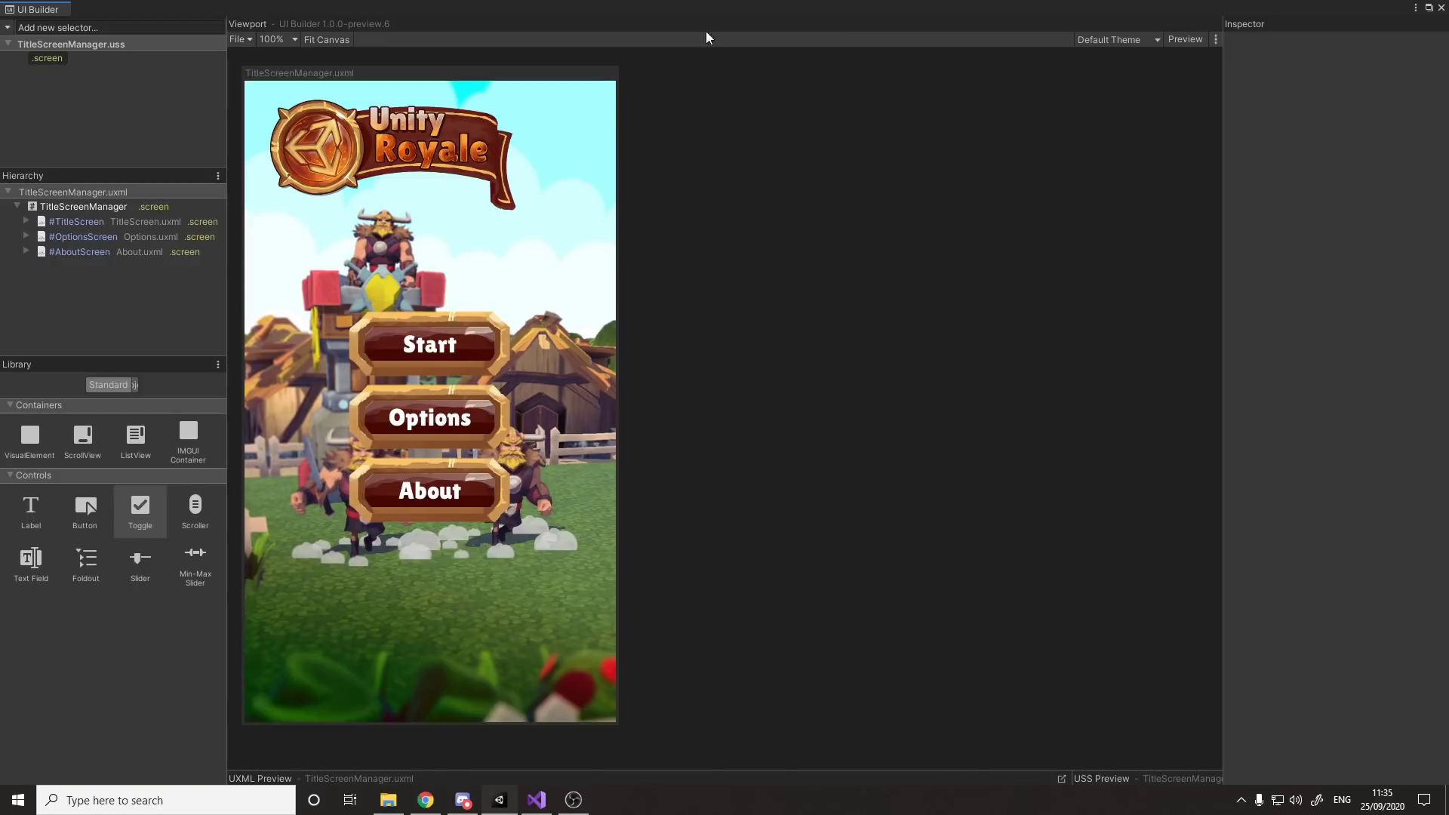
{"action": "left_click", "coordinate": [136, 384]}
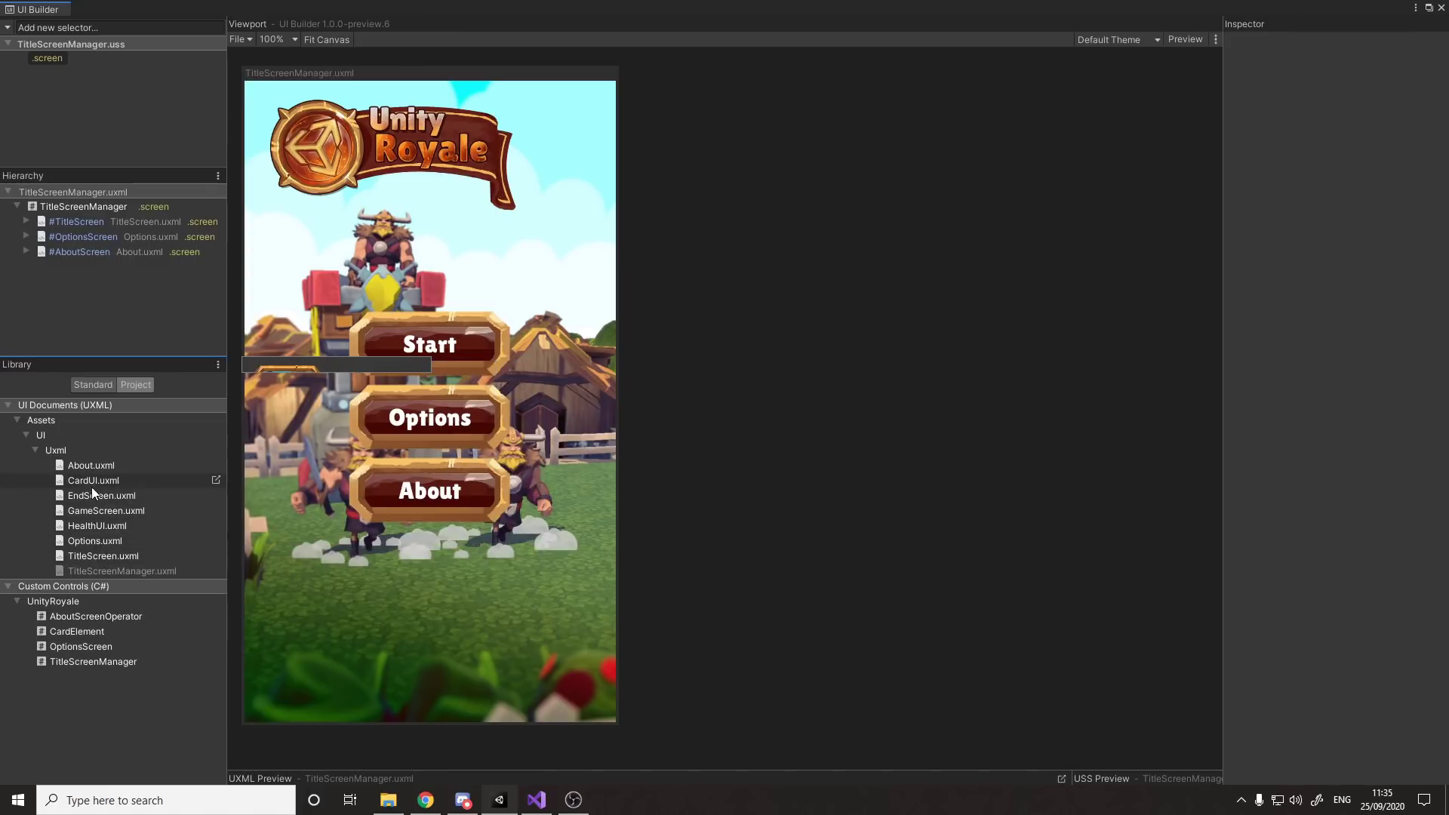
{"action": "mouse_move", "coordinate": [106, 496]}
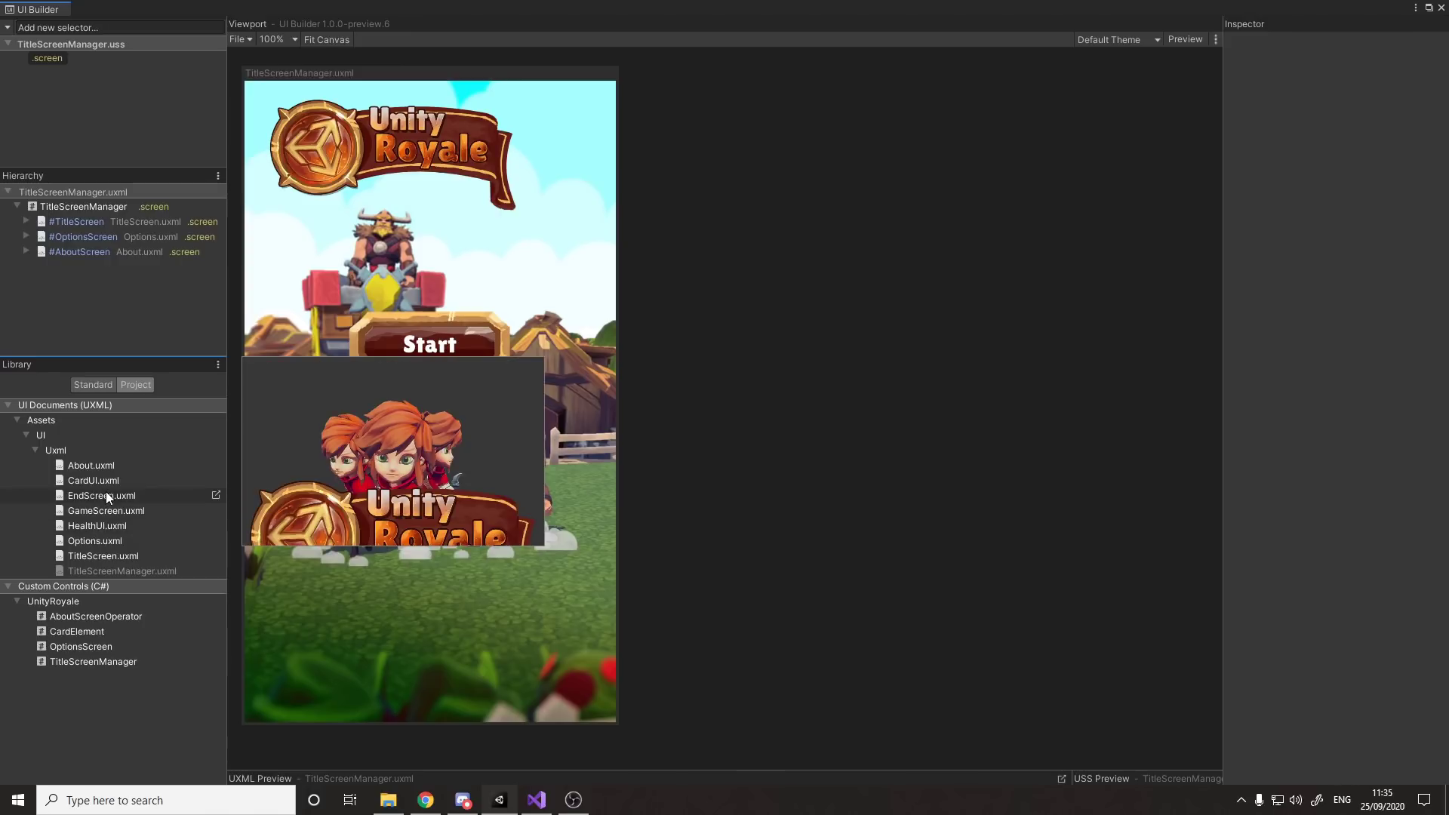
{"action": "mouse_move", "coordinate": [107, 552]}
{"action": "left_click_drag", "start_coordinate": [104, 555], "coordinate": [127, 223]}
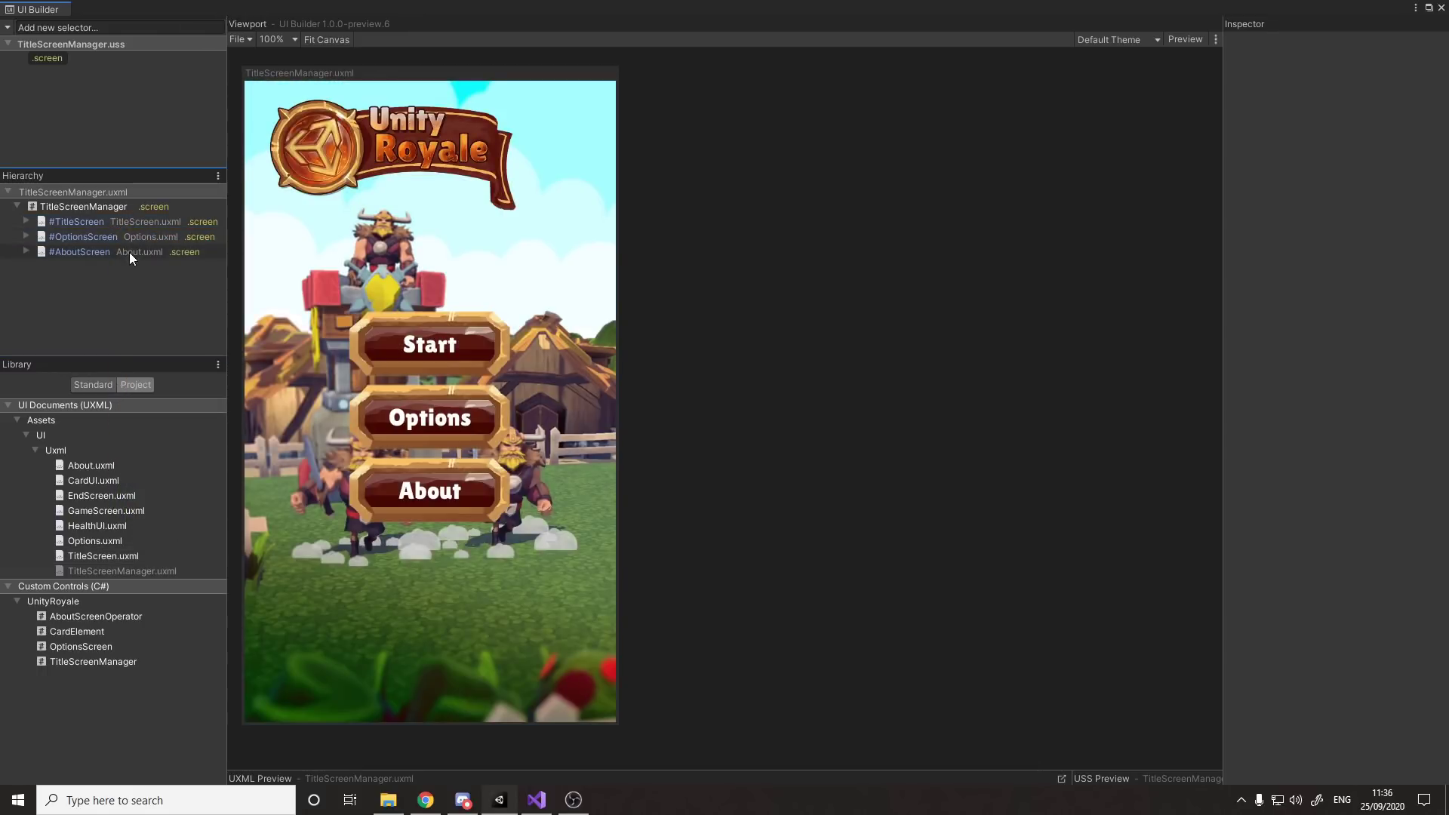
Inspect the TitleScreen, OptionsScreen and AboutScreen instances, glancing at TitleScreenManager code in Visual Studio.
{"action": "left_click", "coordinate": [136, 225]}
{"action": "left_click", "coordinate": [129, 242]}
{"action": "left_click", "coordinate": [124, 250]}
{"action": "mouse_move", "coordinate": [87, 536]}
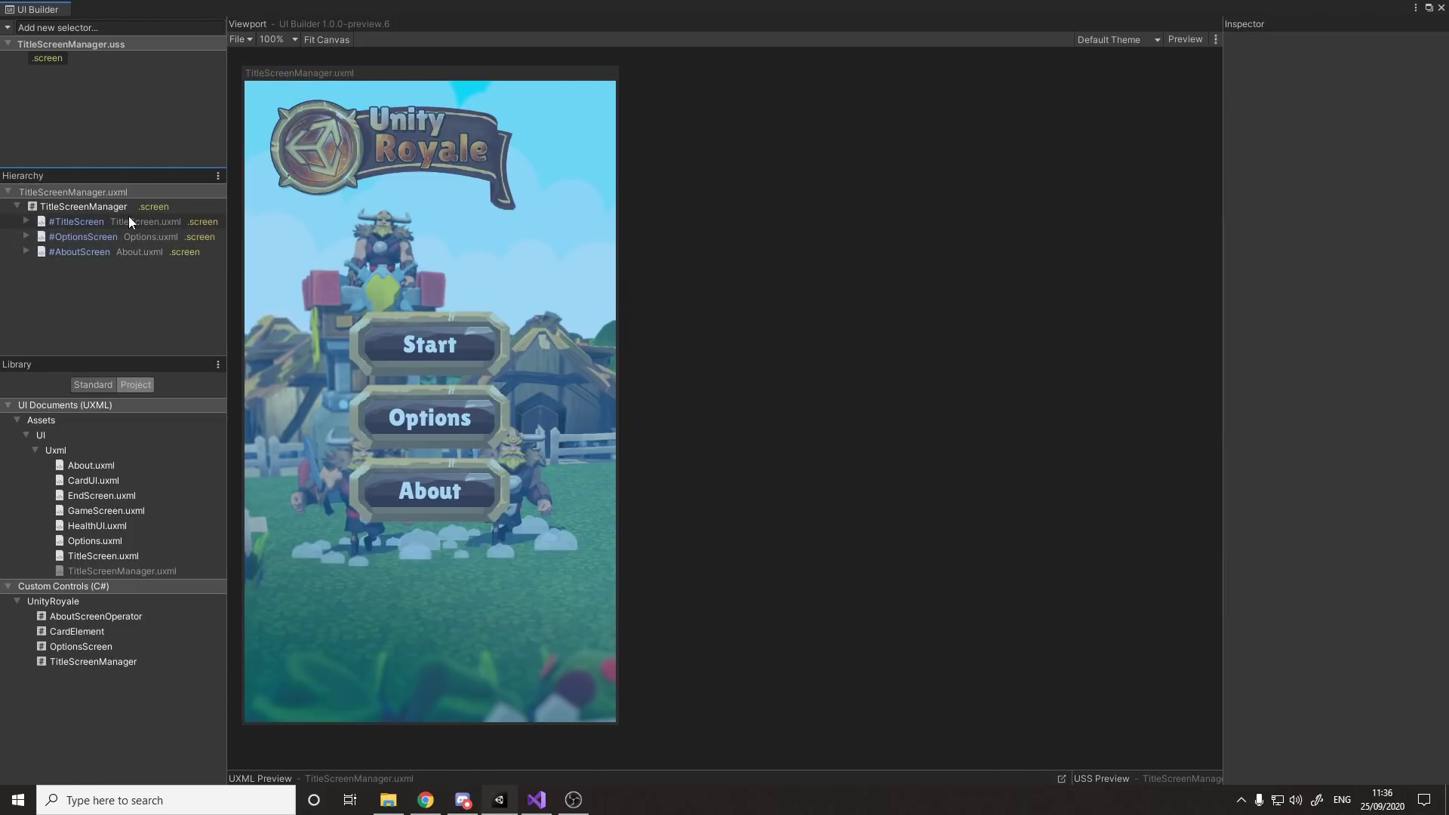
{"action": "left_click", "coordinate": [129, 219]}
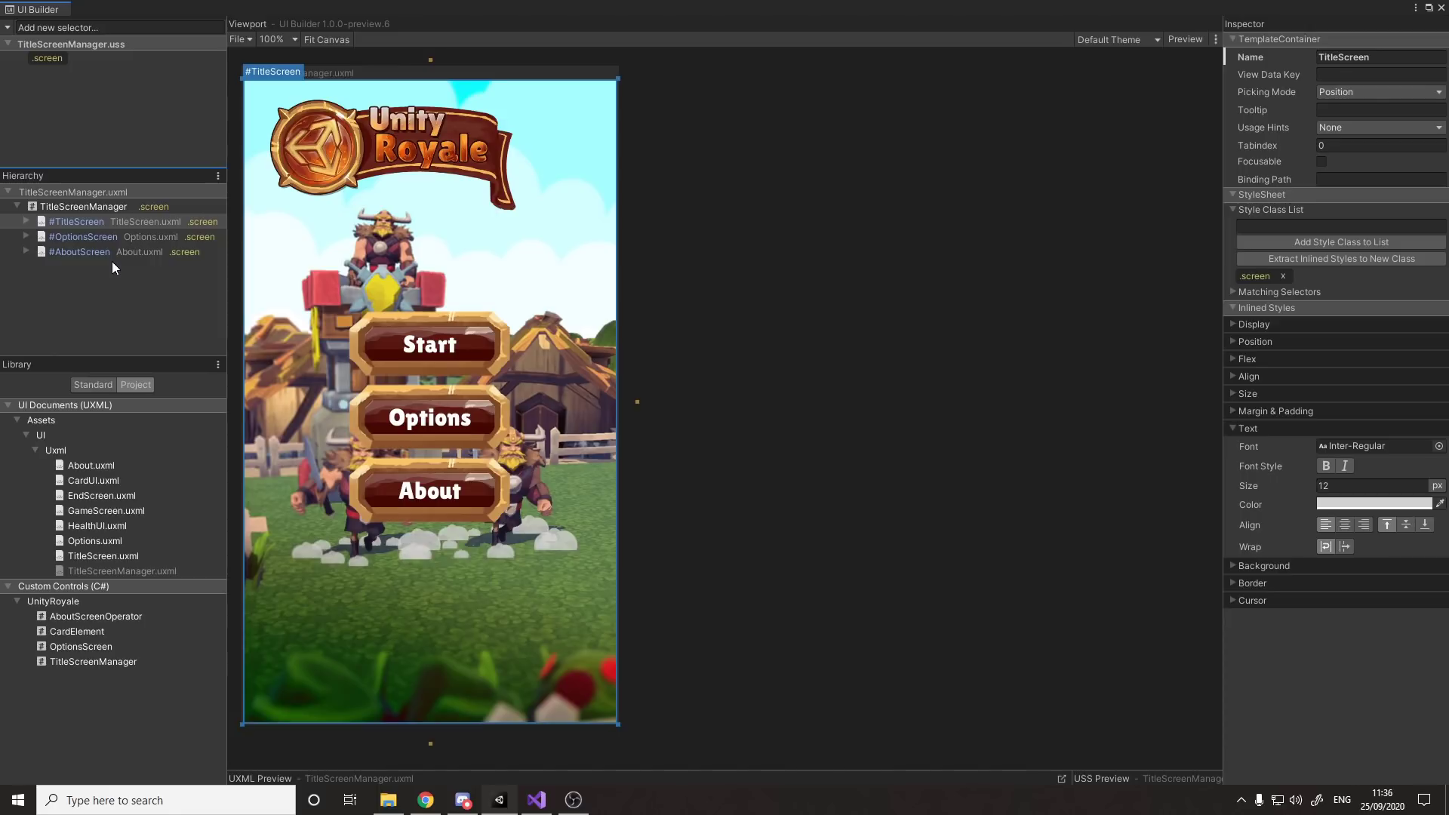
{"action": "left_click", "coordinate": [405, 434]}
{"action": "left_click", "coordinate": [189, 256]}
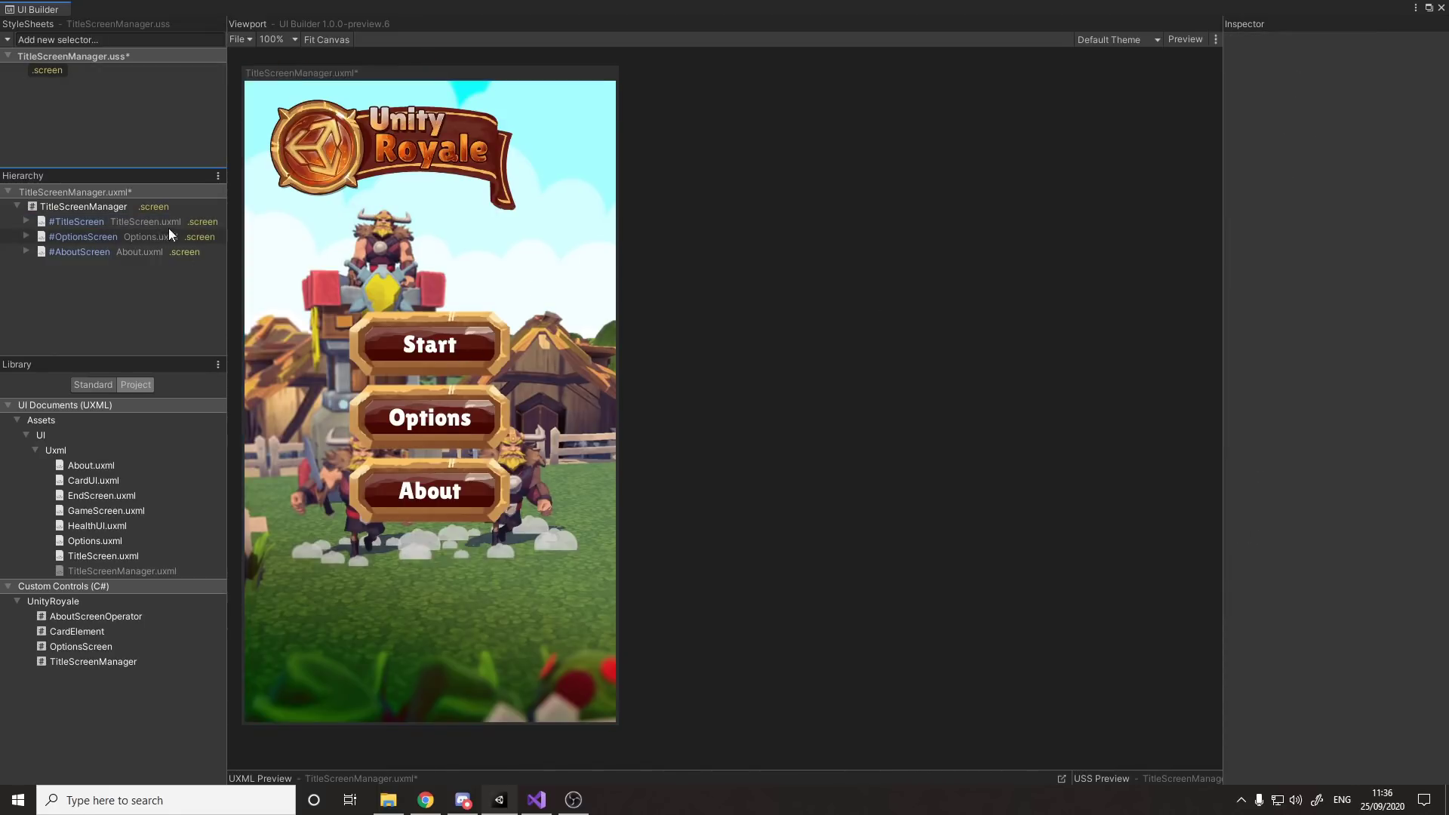
{"action": "left_click", "coordinate": [535, 799]}
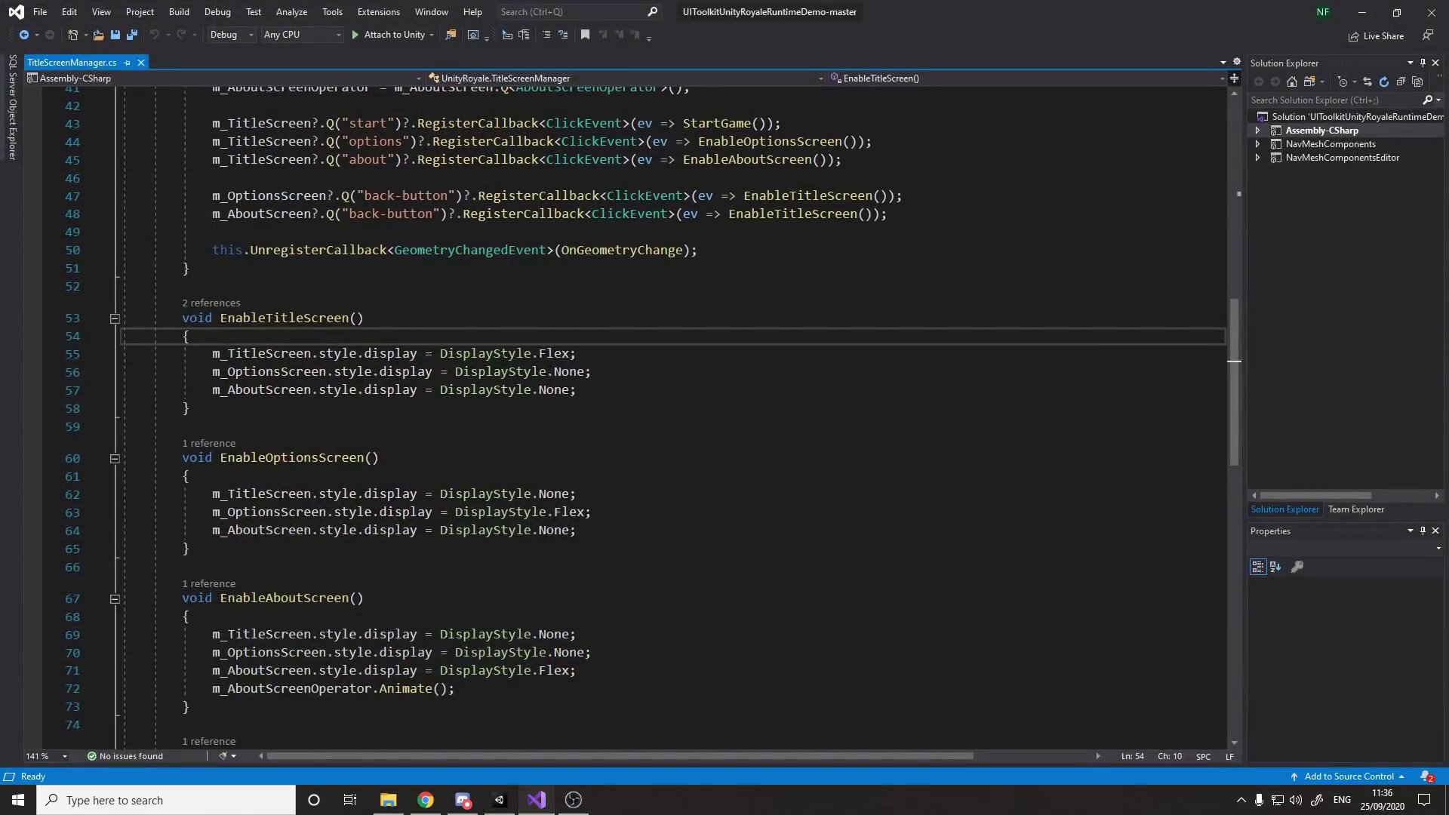
{"action": "left_click", "coordinate": [498, 799]}
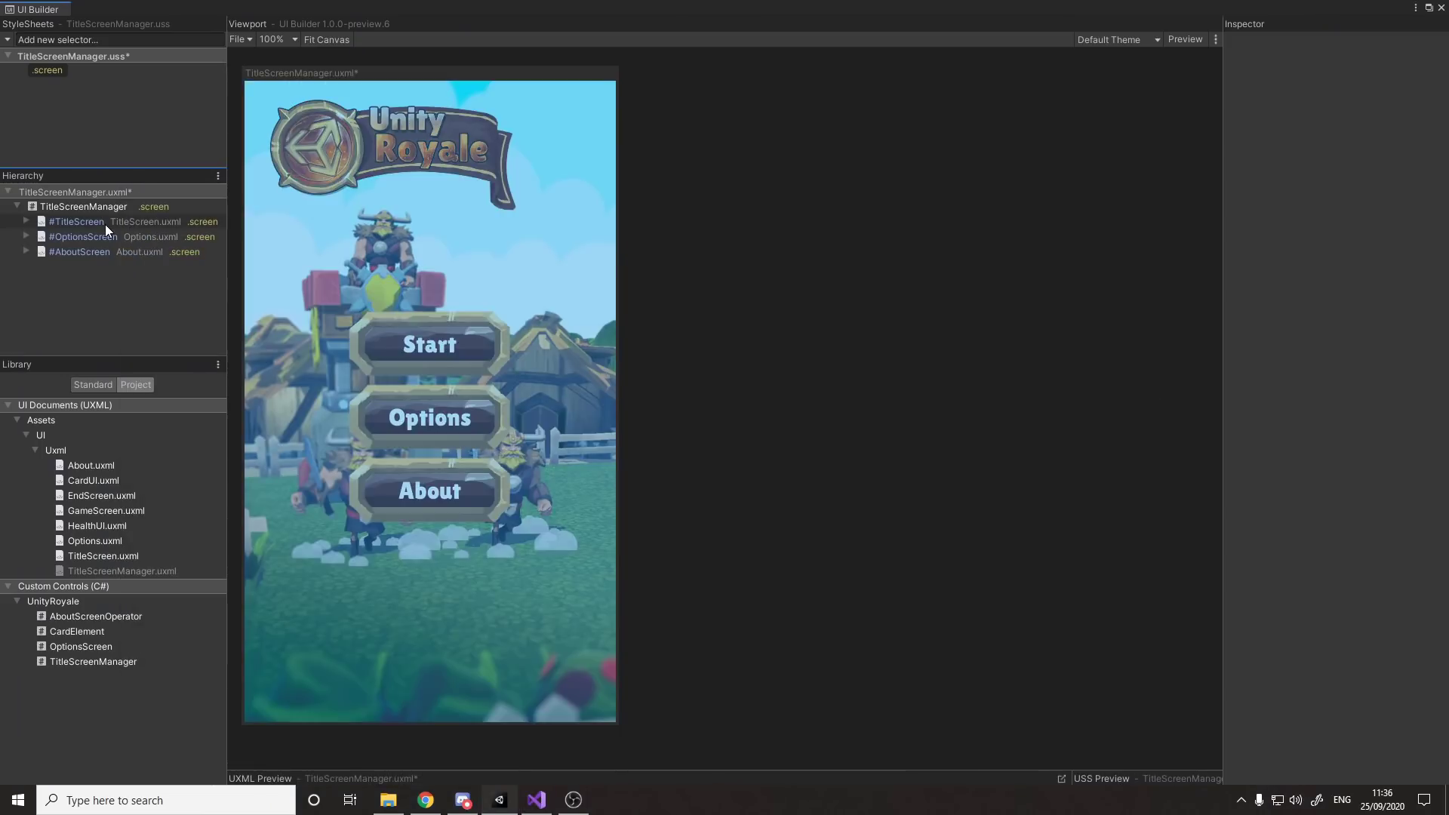
{"action": "left_click", "coordinate": [103, 223]}
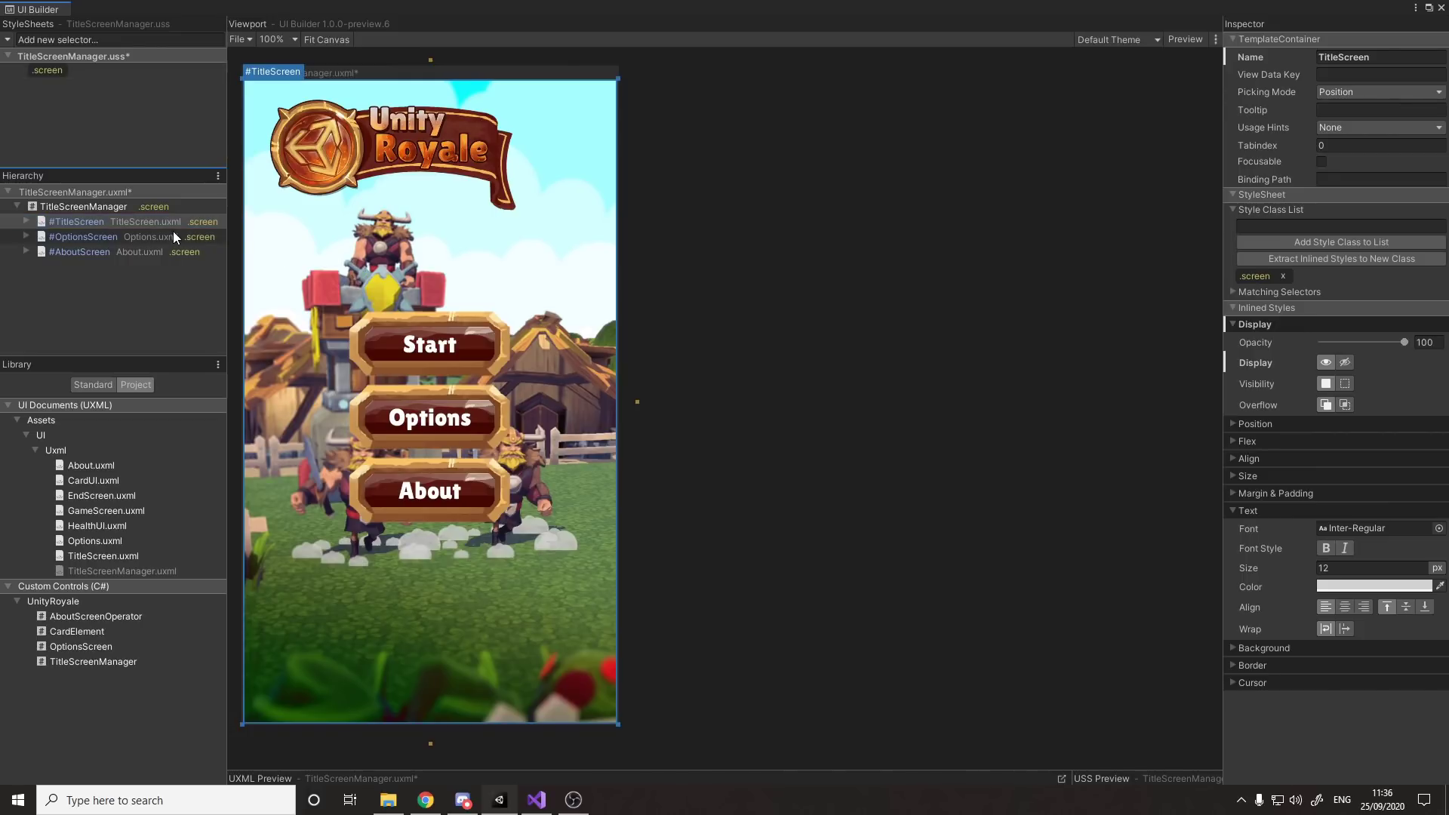
Set TitleScreen's Display to none and the Options and About screens' Display to flex.
{"action": "left_click", "coordinate": [1344, 363]}
{"action": "left_click", "coordinate": [111, 234]}
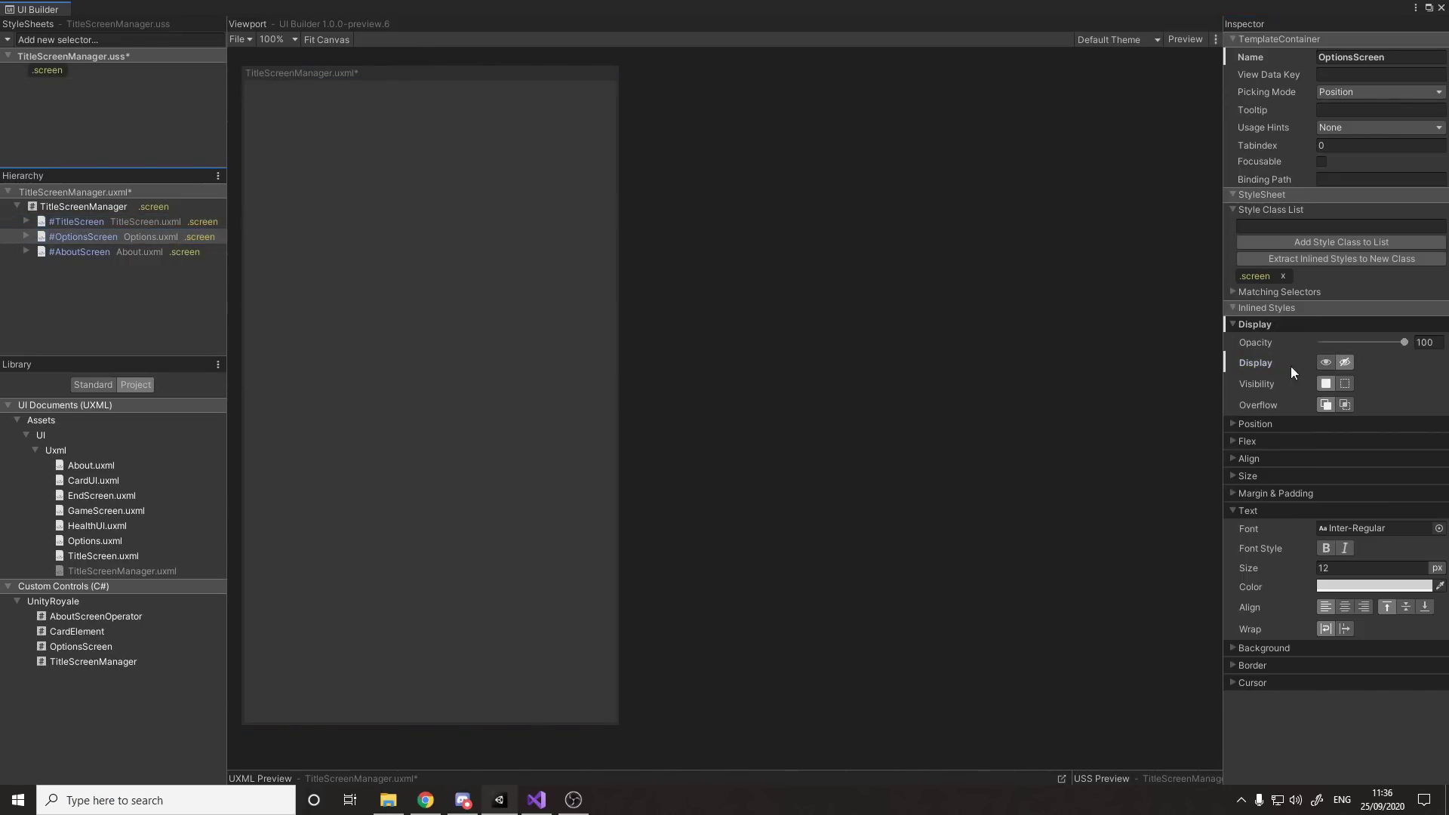
{"action": "left_click", "coordinate": [1324, 362]}
{"action": "left_click", "coordinate": [216, 252]}
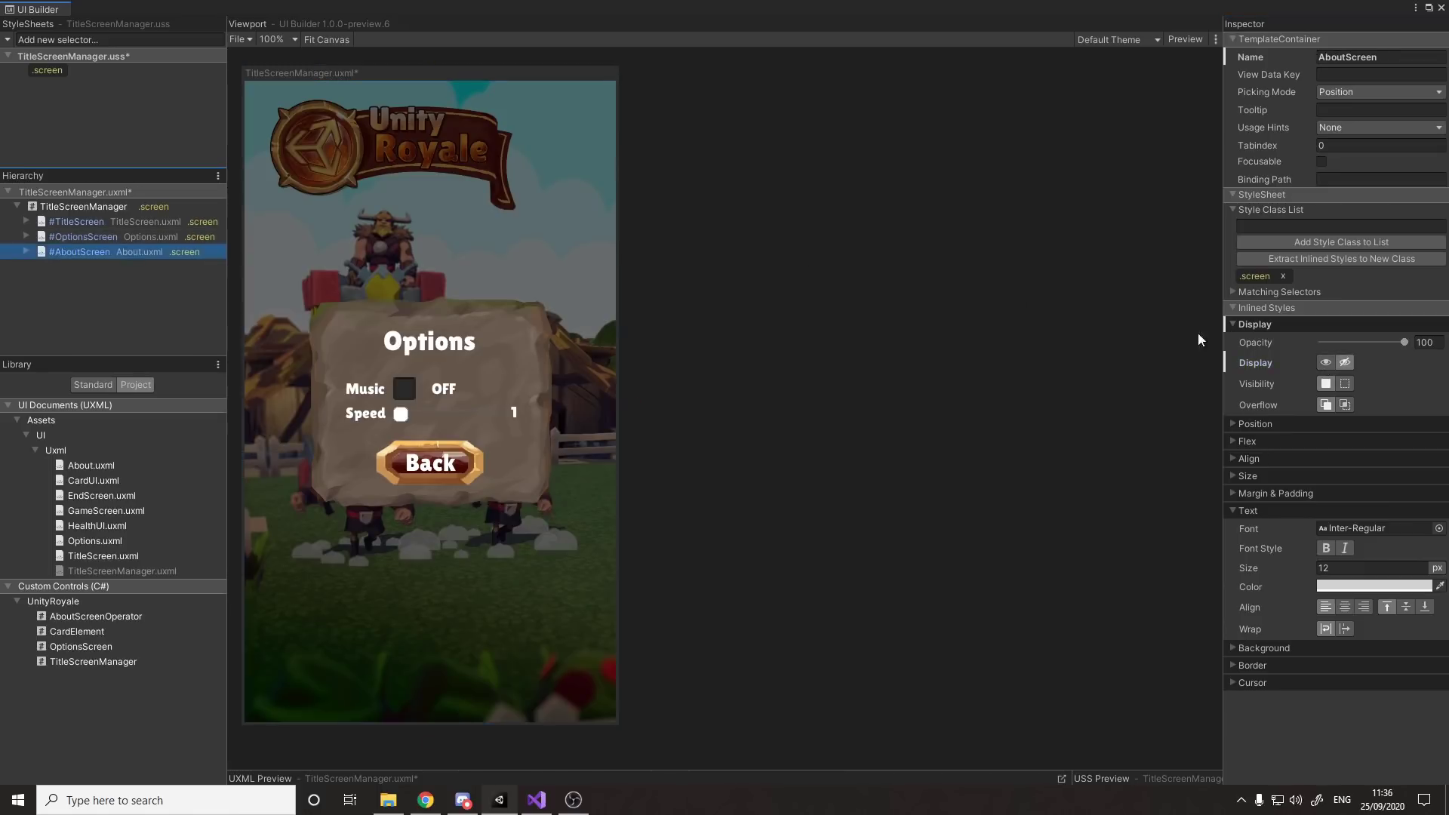
{"action": "left_click", "coordinate": [1325, 363]}
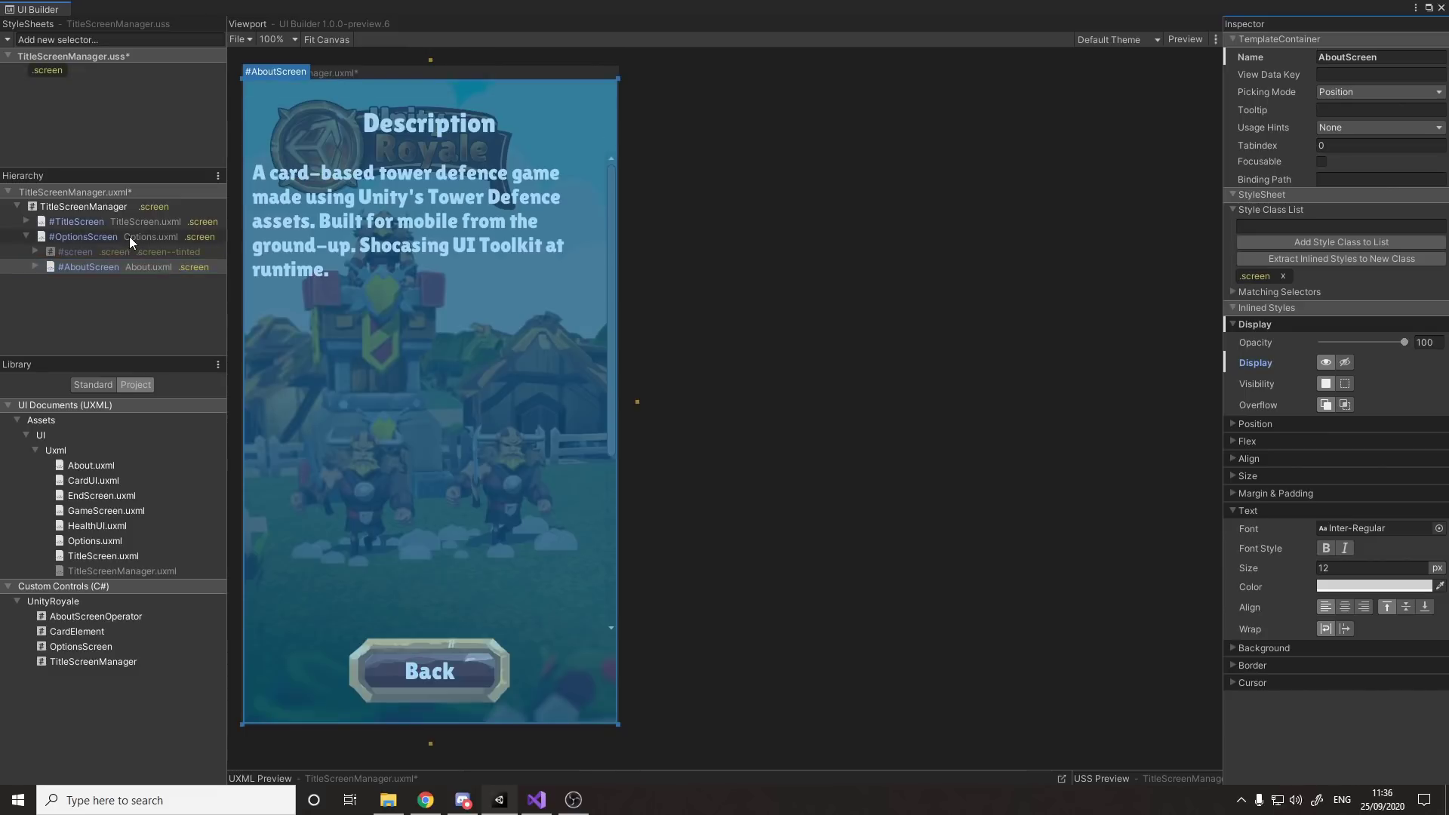
Set TitleScreen back to flex and the About and Options screens to Display none.
{"action": "left_click", "coordinate": [163, 223]}
{"action": "left_click", "coordinate": [1326, 362]}
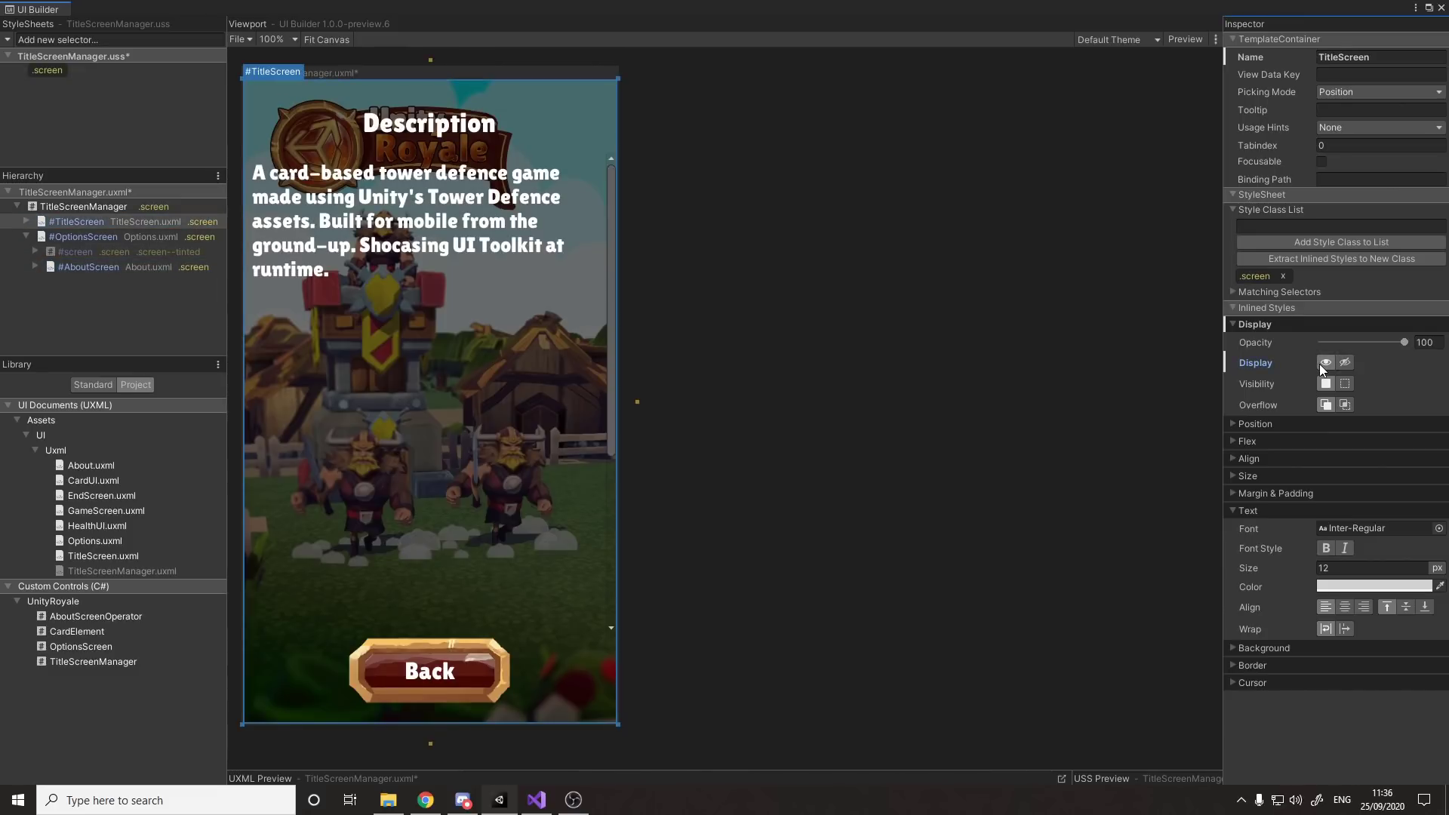
{"action": "left_click", "coordinate": [189, 239]}
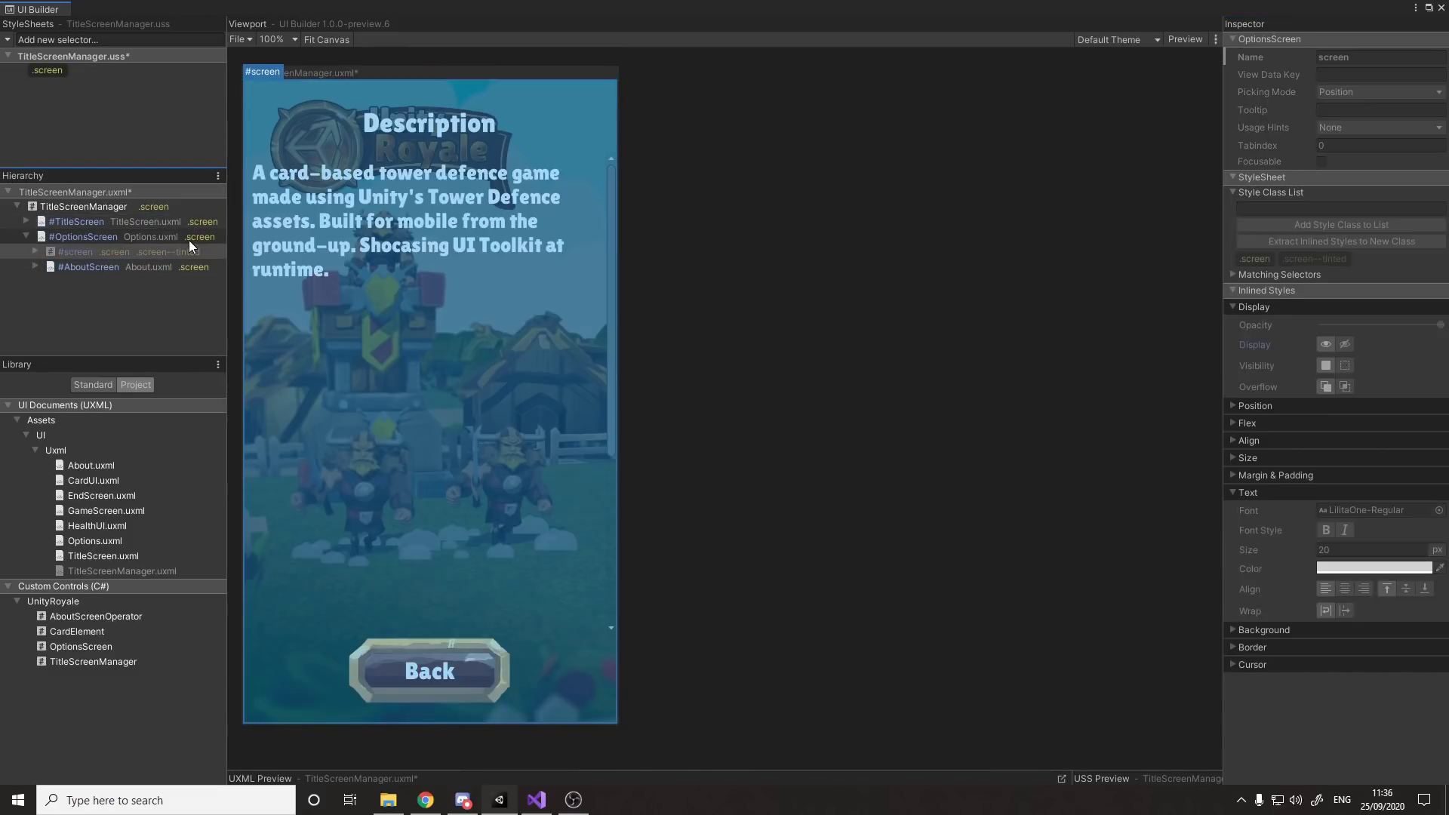
{"action": "left_click", "coordinate": [64, 267]}
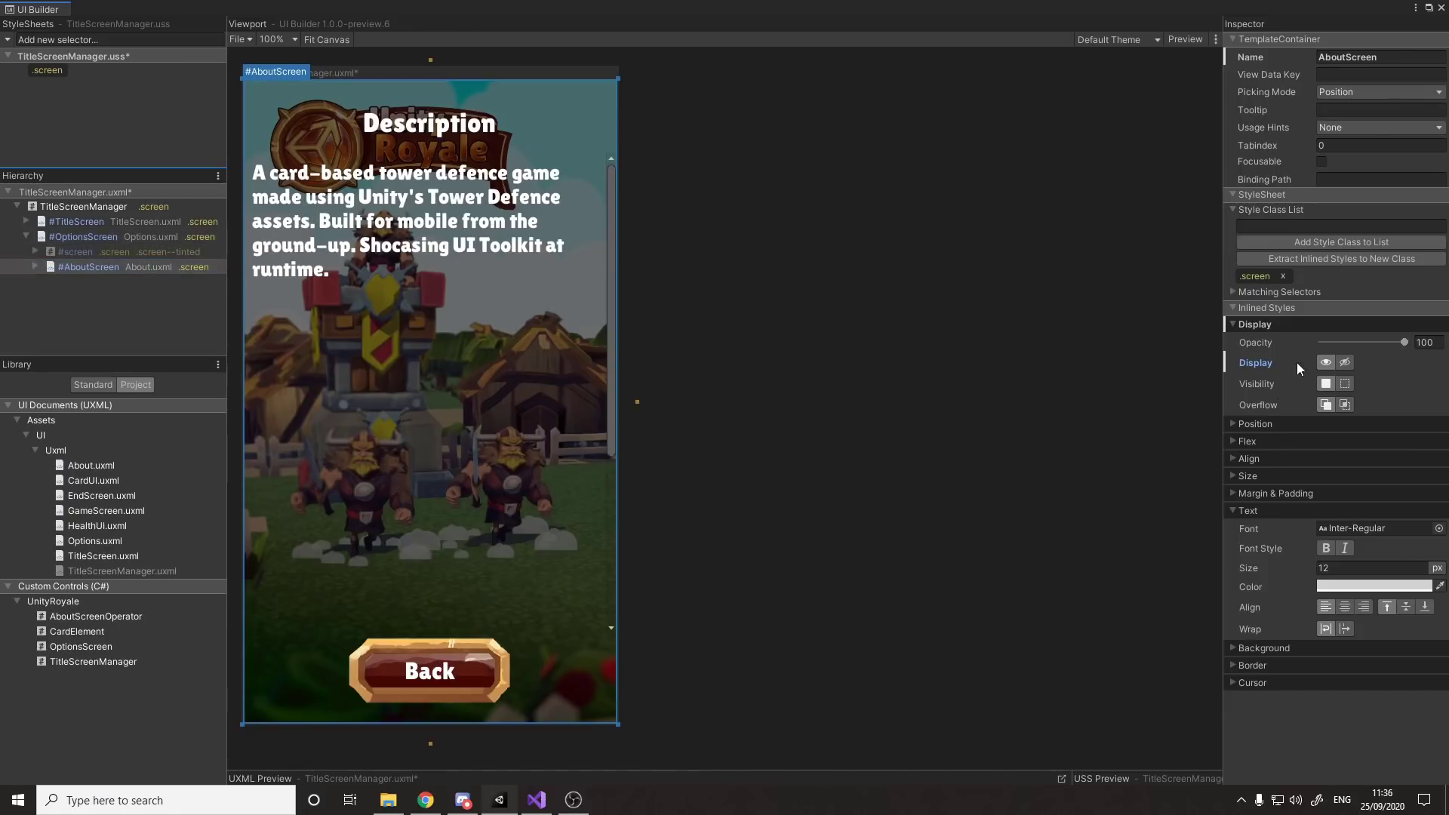
{"action": "left_click", "coordinate": [1342, 363]}
{"action": "left_click", "coordinate": [143, 237]}
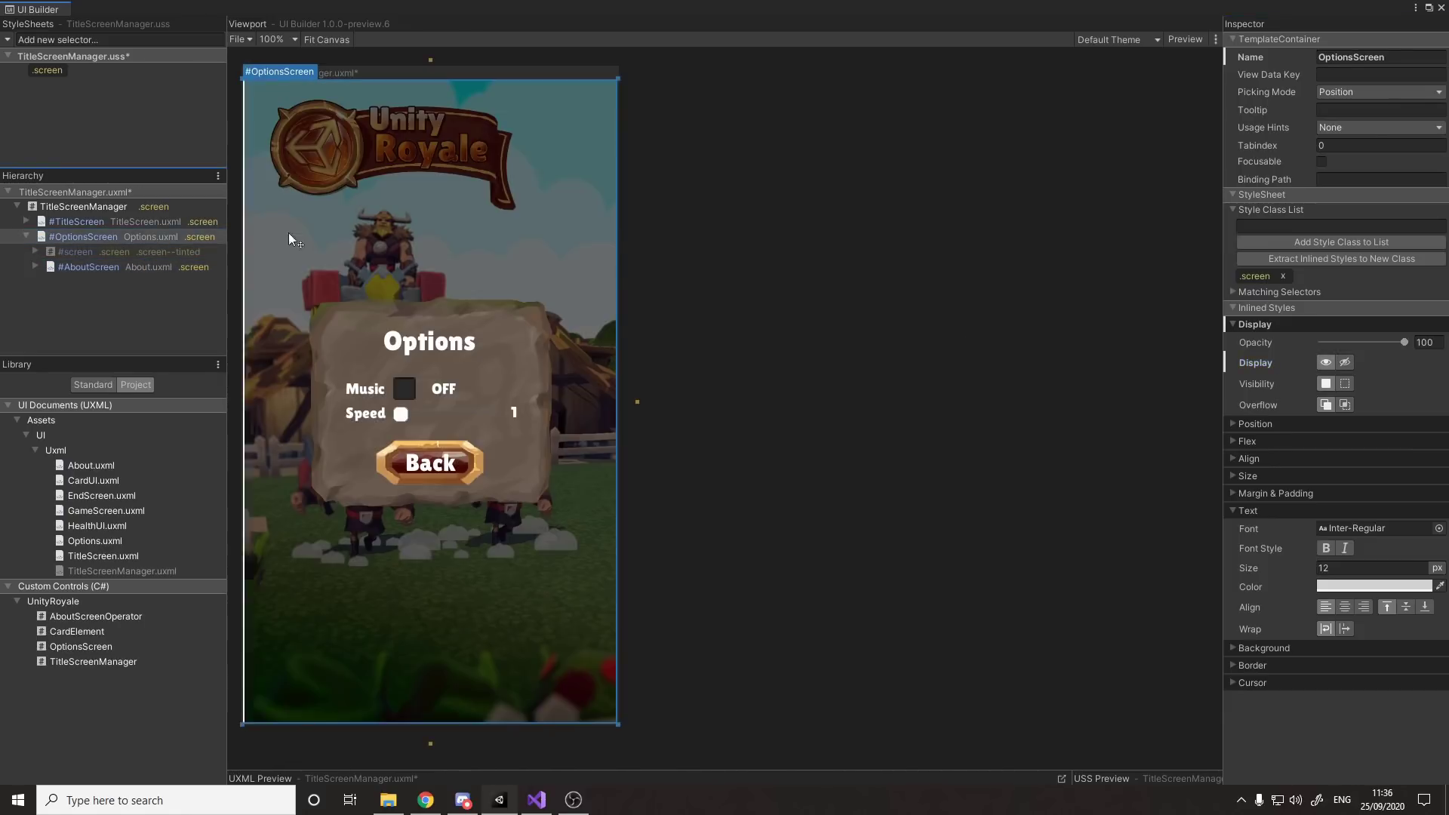
{"action": "left_click", "coordinate": [1345, 363]}
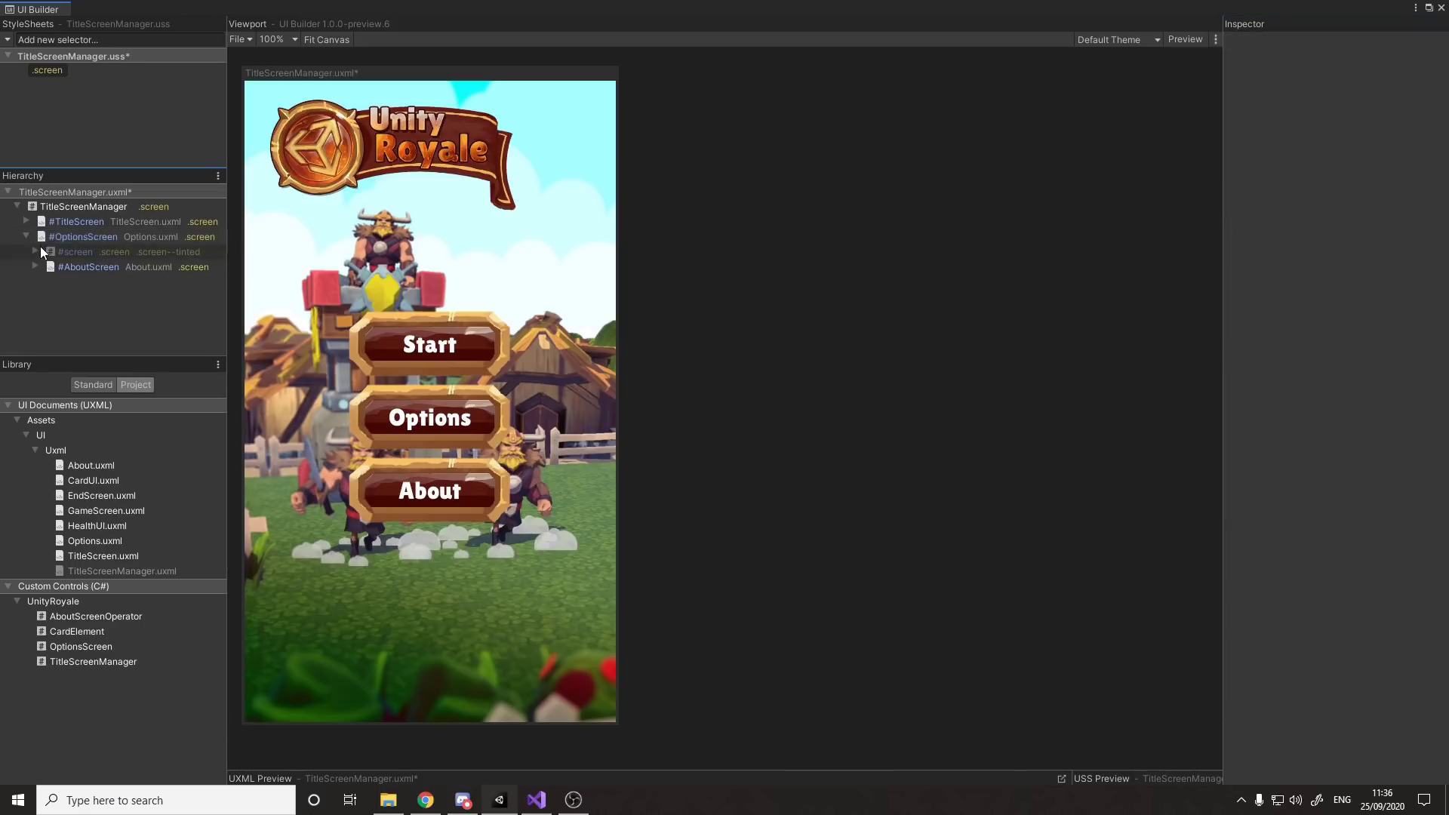
{"action": "left_click_drag", "start_coordinate": [65, 267], "coordinate": [65, 207]}
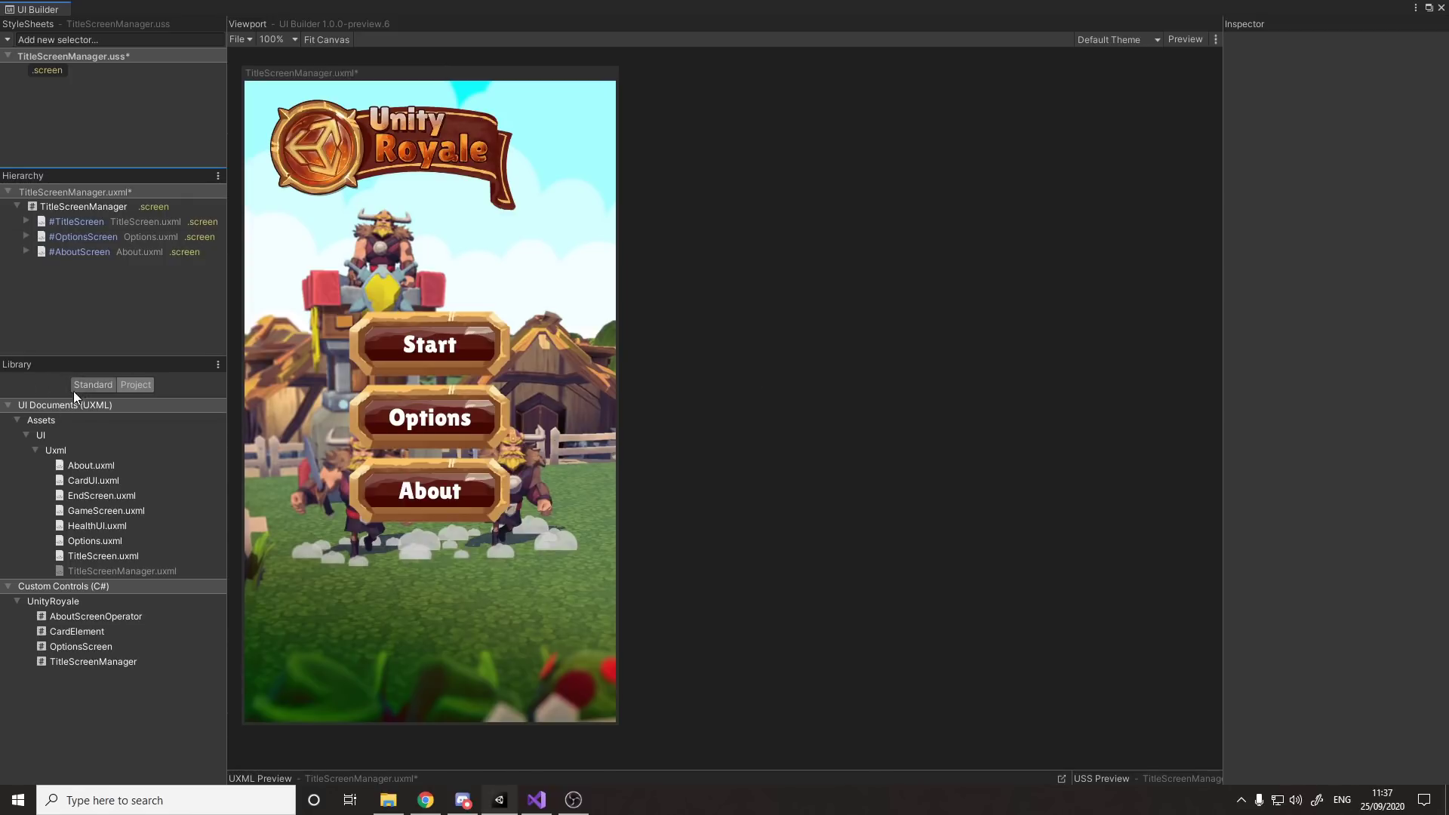
{"action": "left_click", "coordinate": [103, 239]}
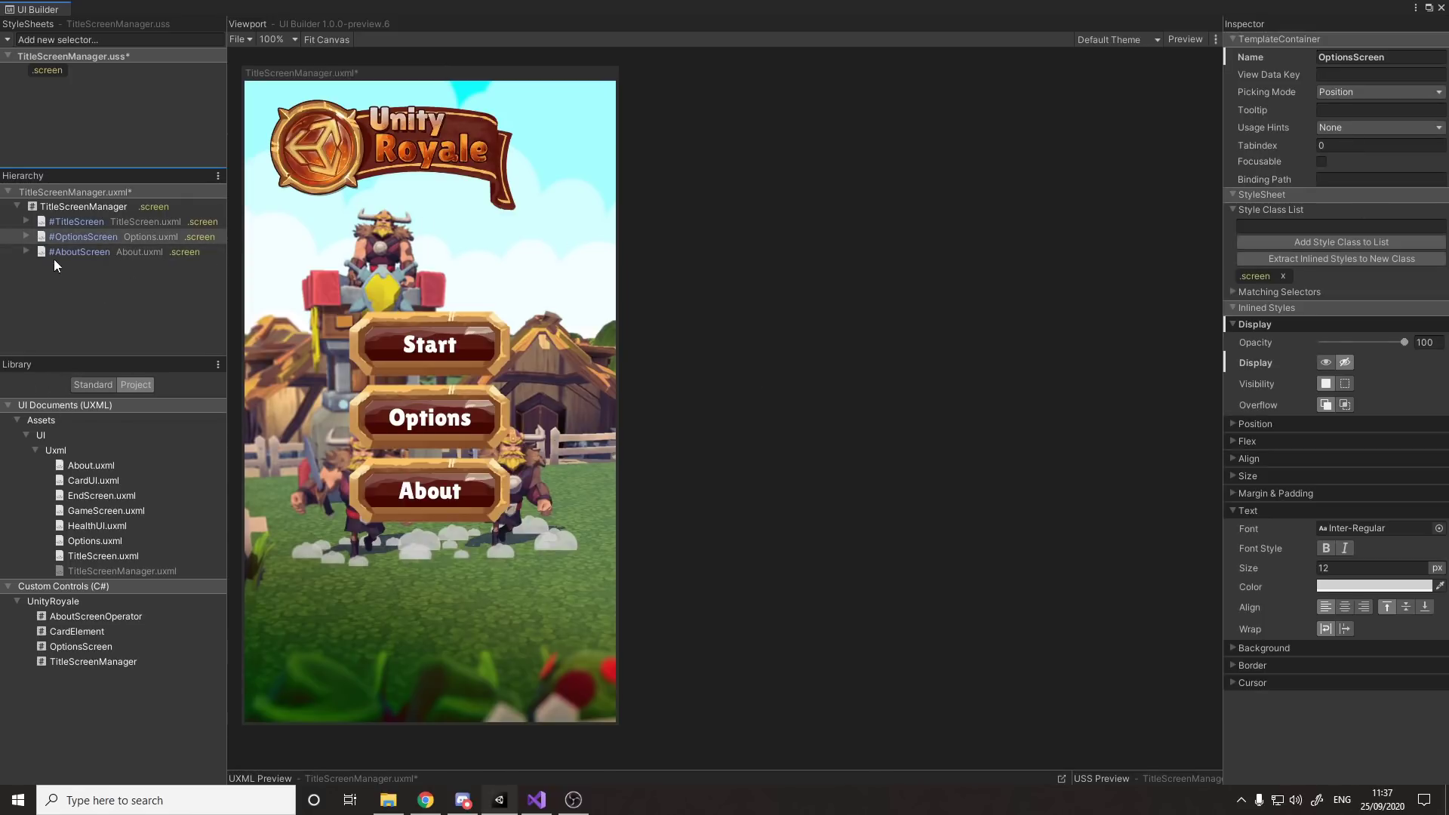
{"action": "left_click", "coordinate": [69, 75]}
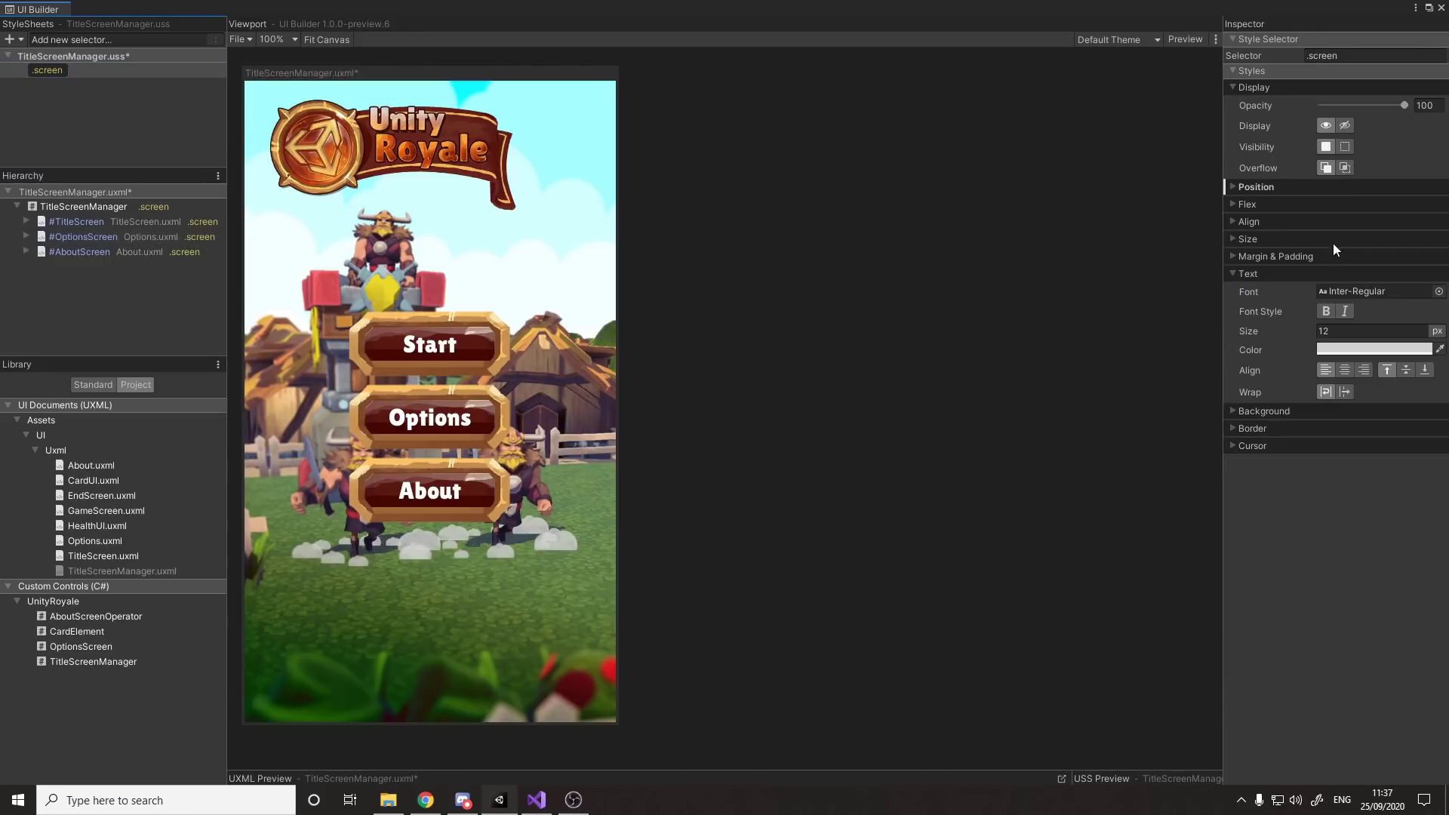
{"action": "left_click", "coordinate": [71, 123]}
{"action": "left_click", "coordinate": [84, 75]}
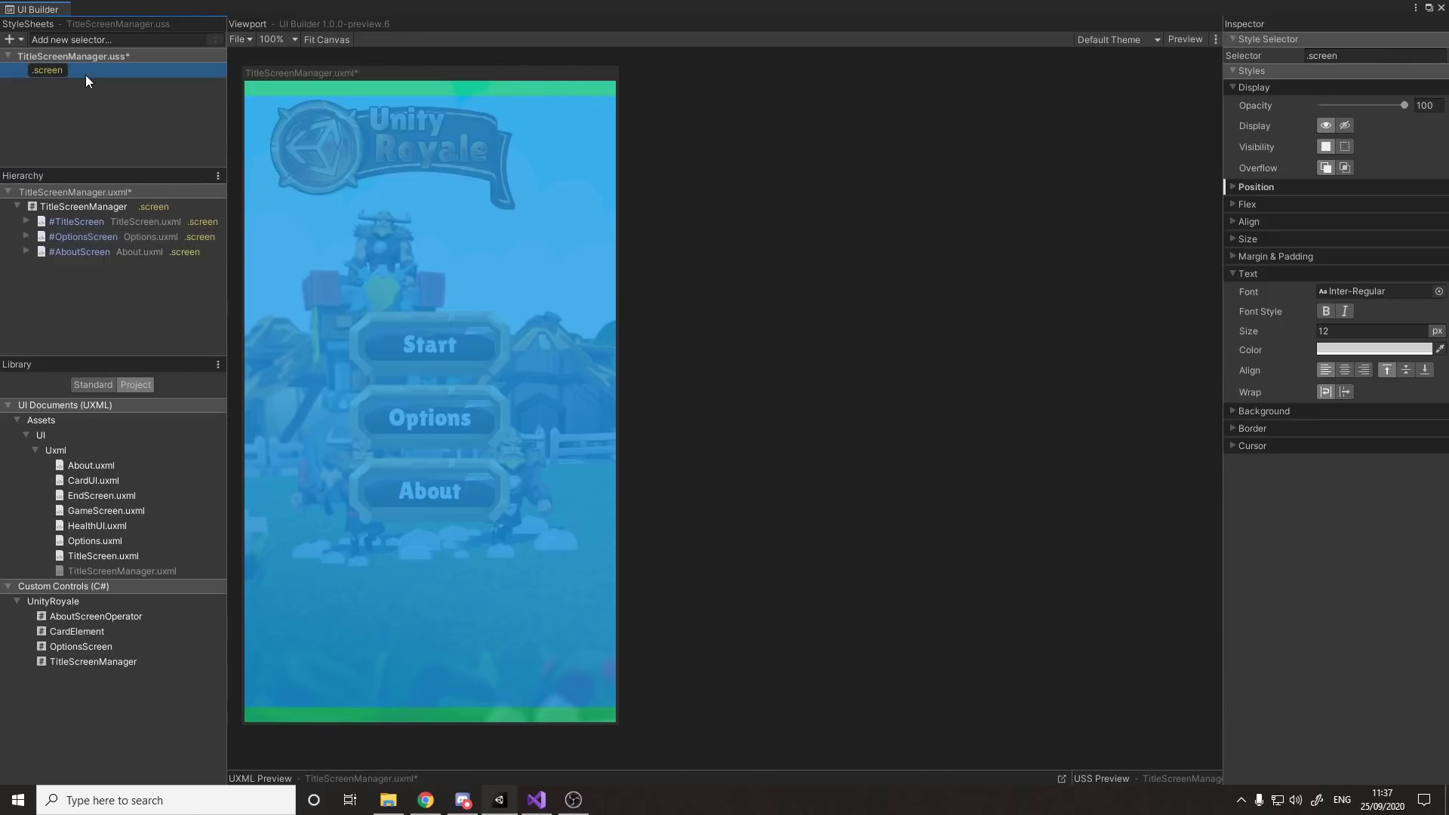
{"action": "left_click", "coordinate": [116, 234]}
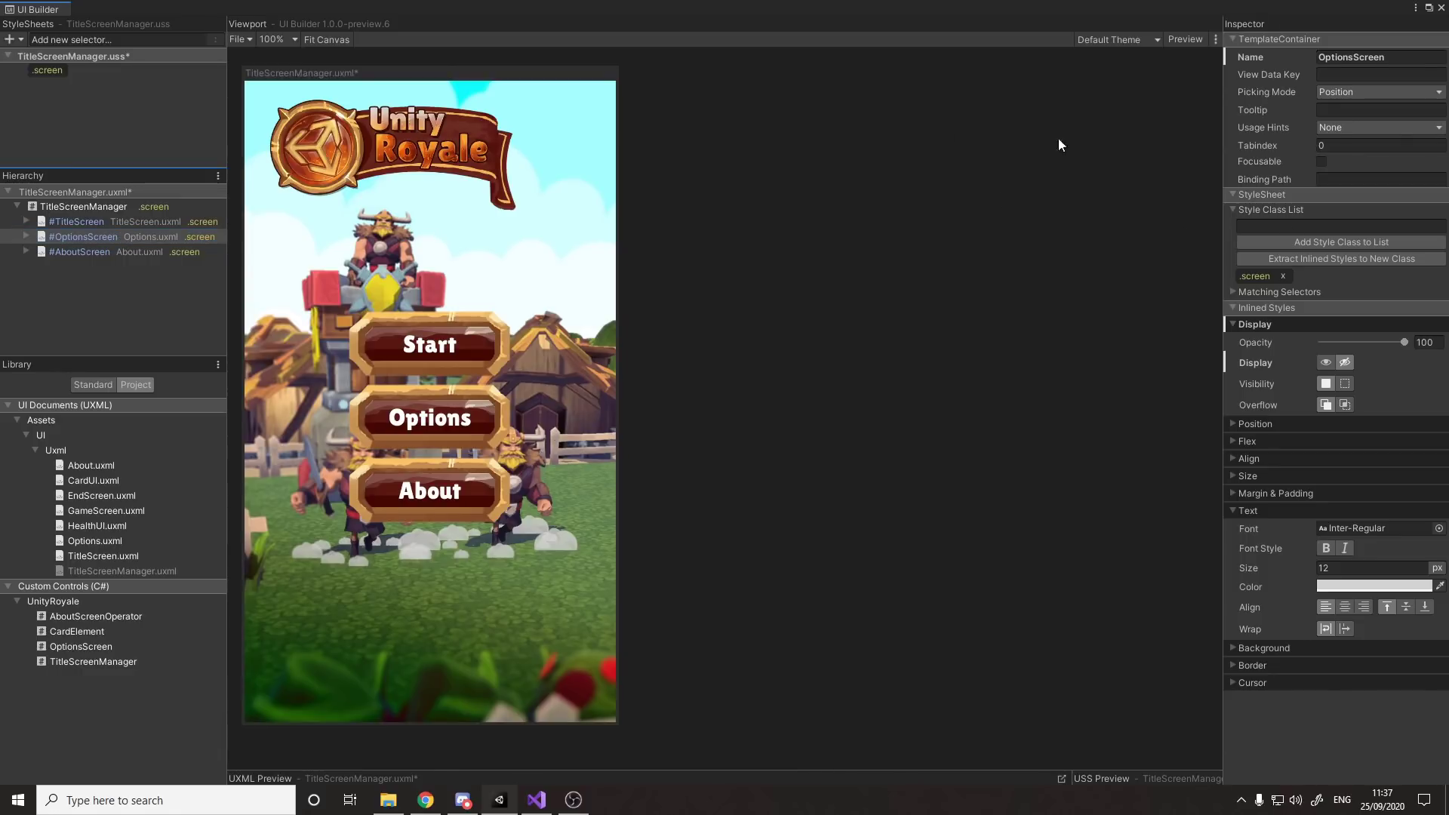
{"action": "left_click", "coordinate": [1255, 325]}
{"action": "left_click", "coordinate": [1258, 361]}
{"action": "left_click", "coordinate": [1260, 362]}
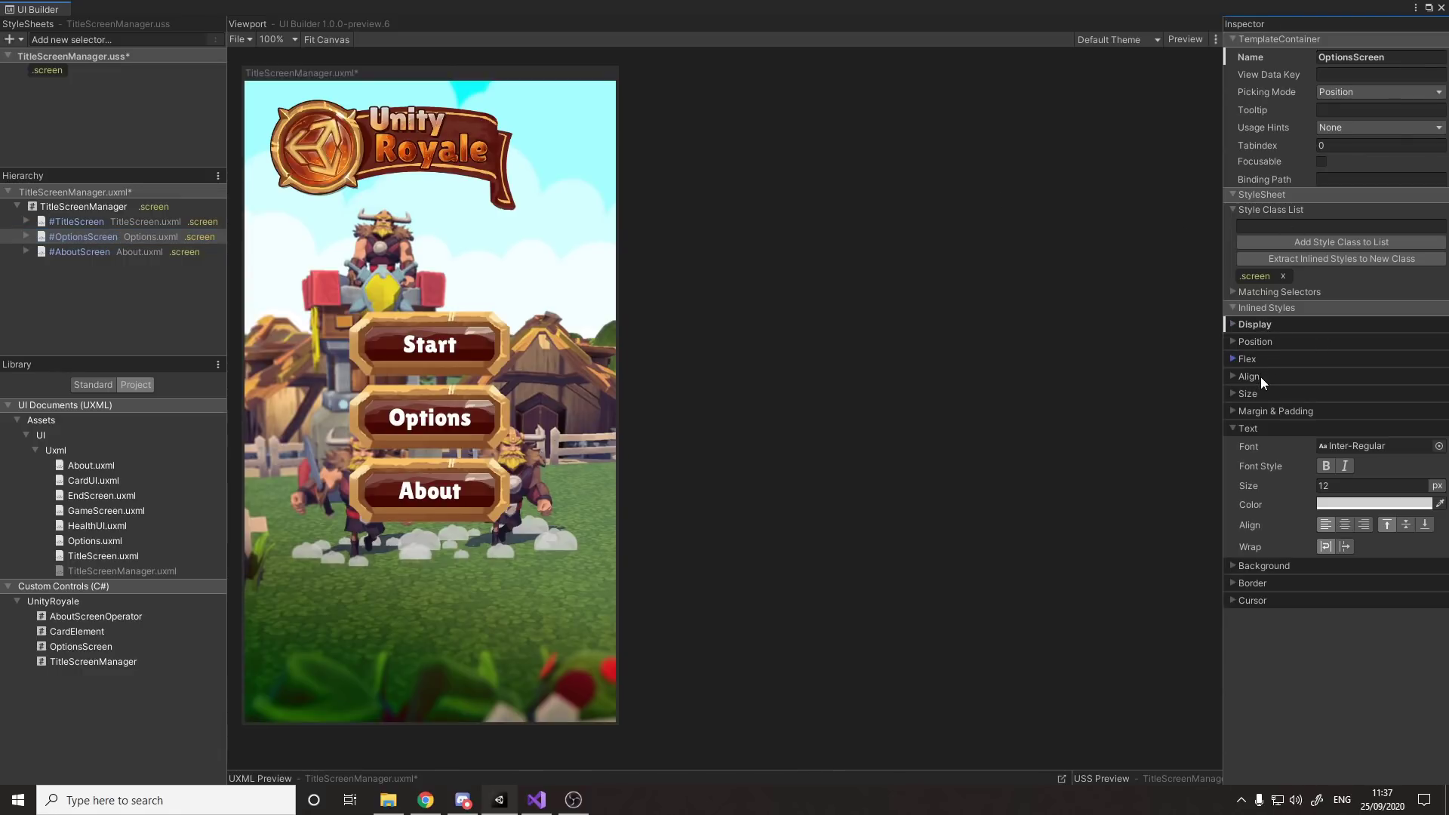
{"action": "double_click", "coordinate": [1260, 377]}
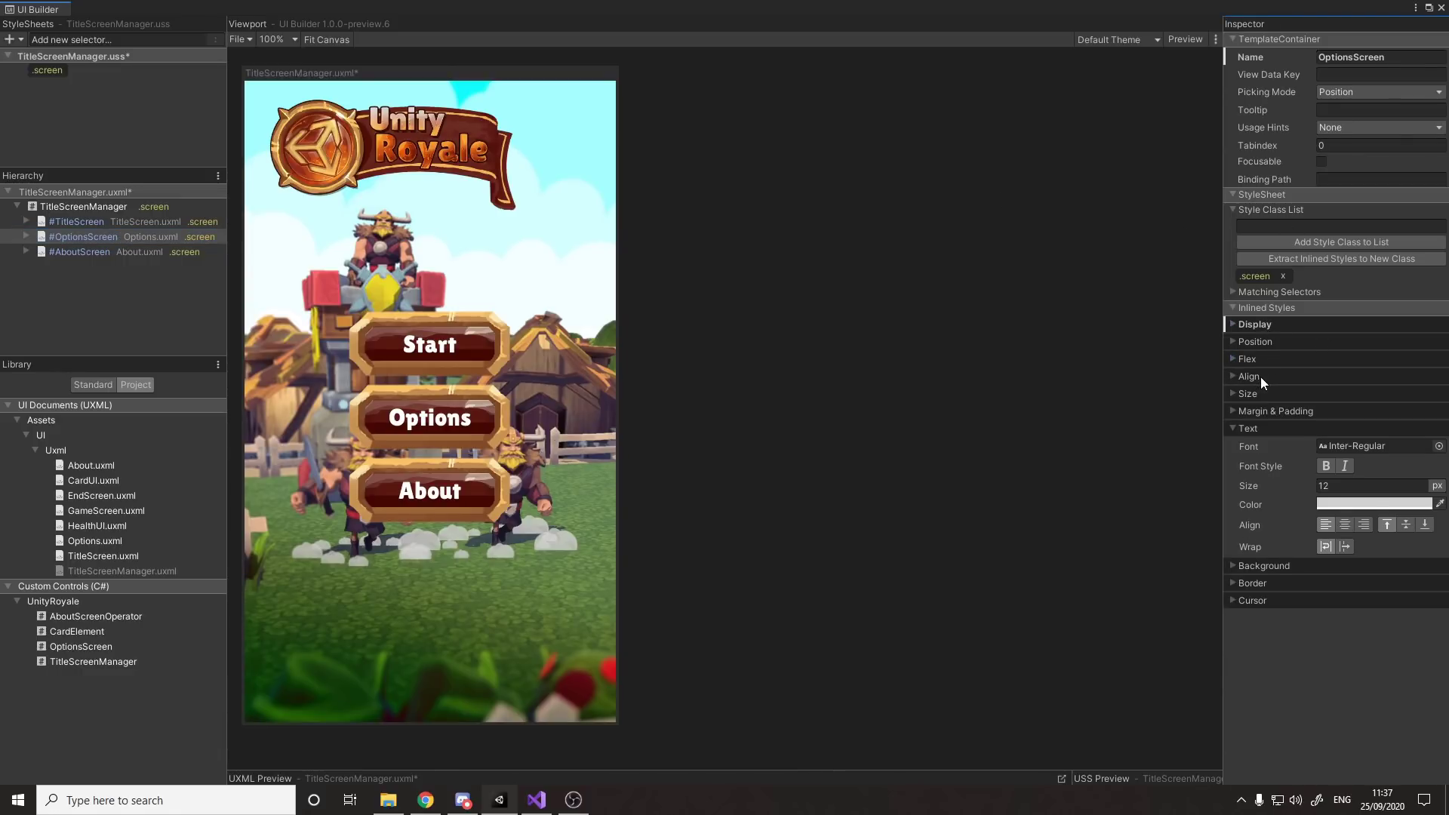
{"action": "left_click", "coordinate": [1260, 426]}
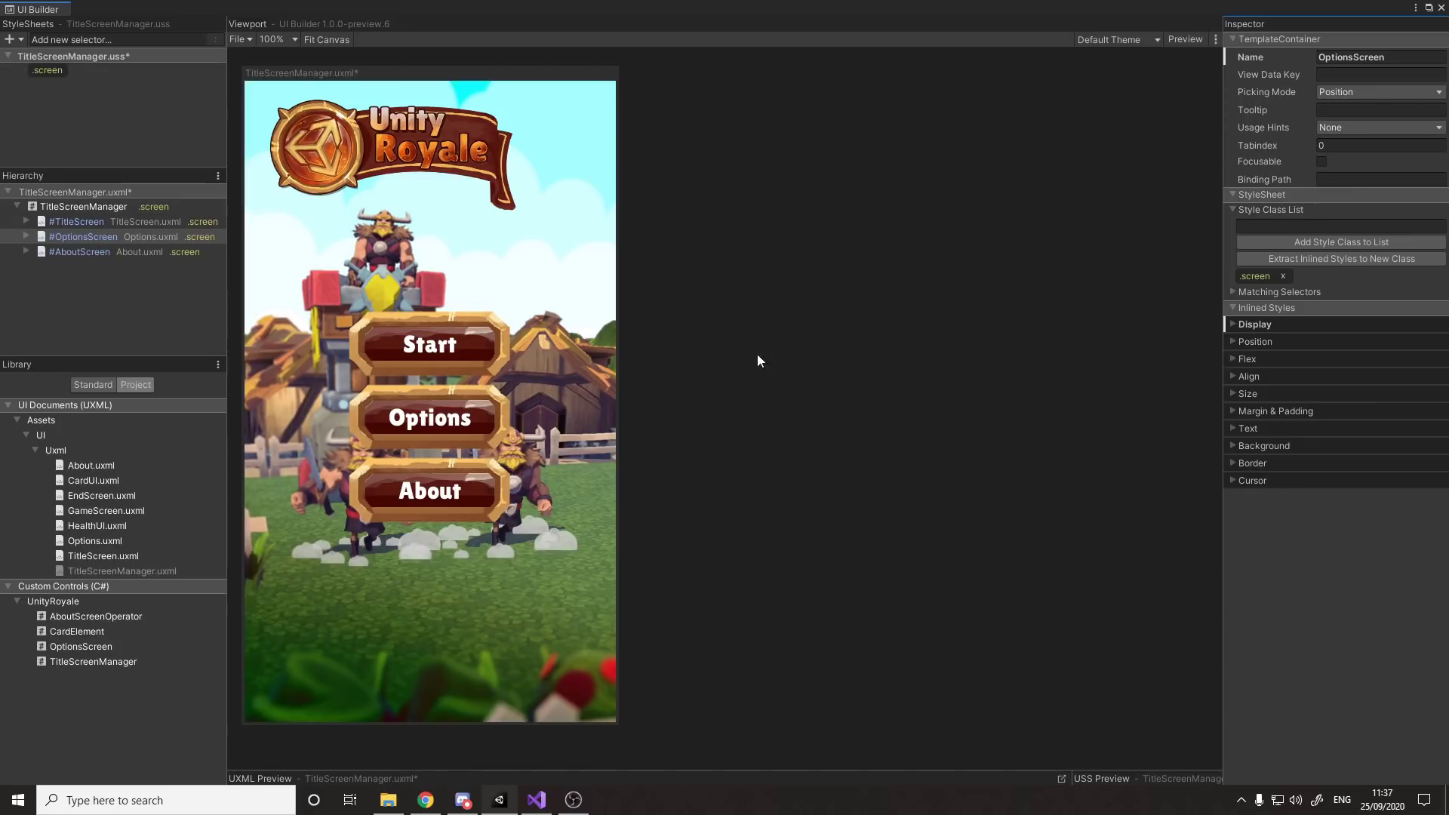
{"action": "left_click", "coordinate": [996, 205]}
{"action": "left_click", "coordinate": [534, 802]}
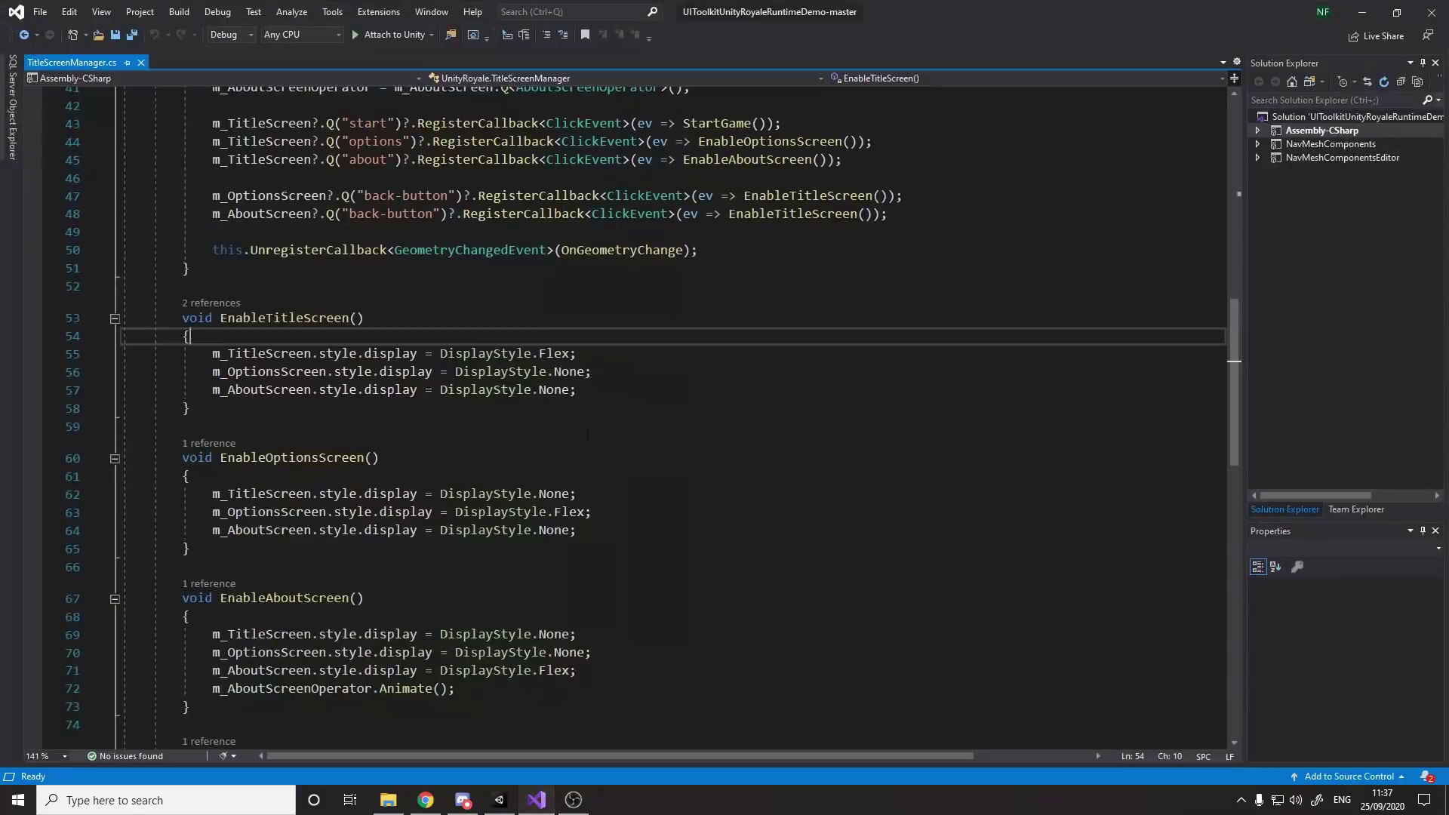
{"action": "scroll", "coordinate": [557, 536], "scroll_direction": "up", "scroll_amount": 5}
{"action": "scroll", "coordinate": [557, 536], "scroll_direction": "up", "scroll_amount": 1}
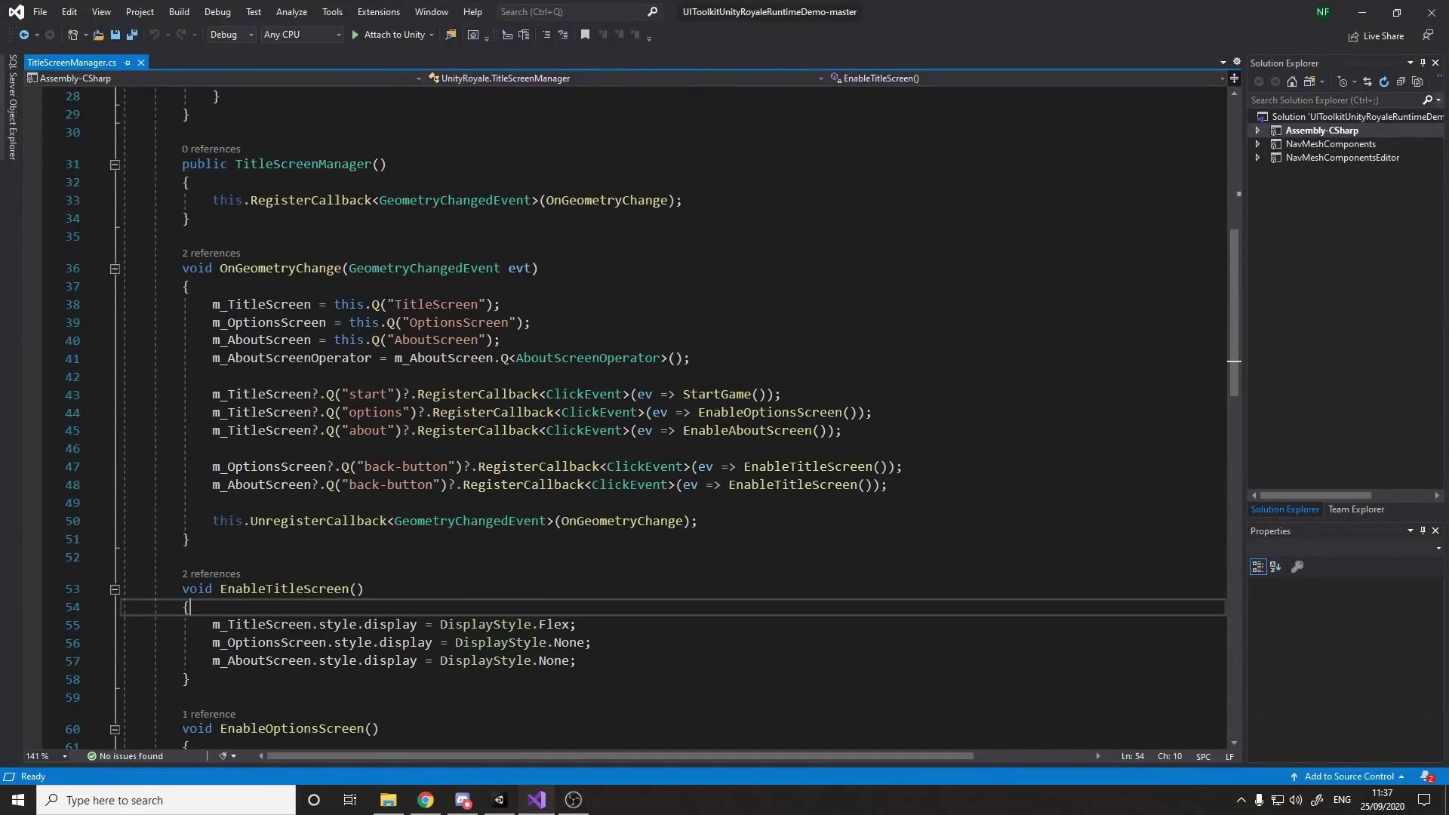
{"action": "left_click", "coordinate": [332, 395]}
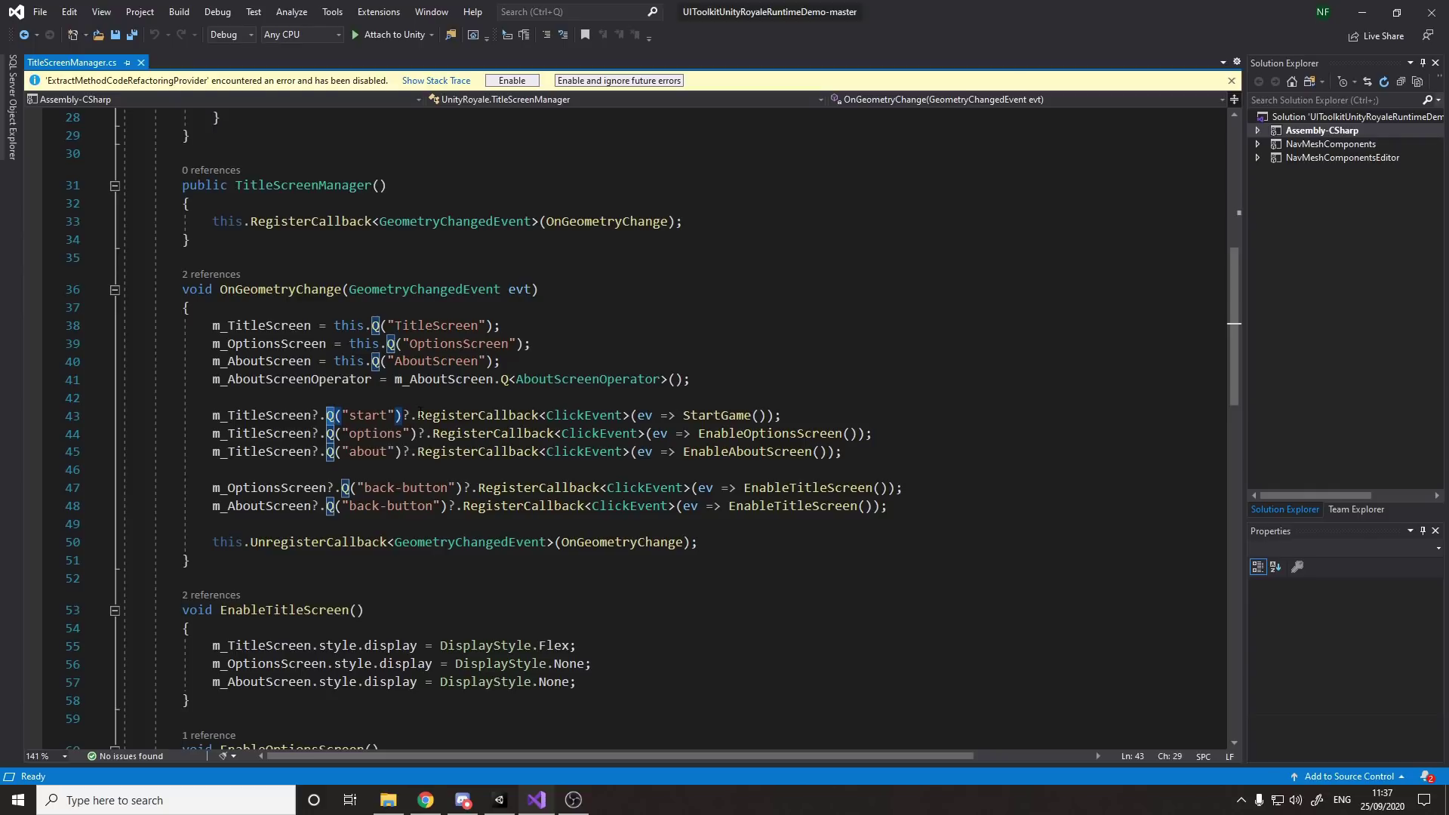
{"action": "left_click", "coordinate": [412, 415]}
{"action": "left_click_drag", "start_coordinate": [412, 415], "coordinate": [540, 415]}
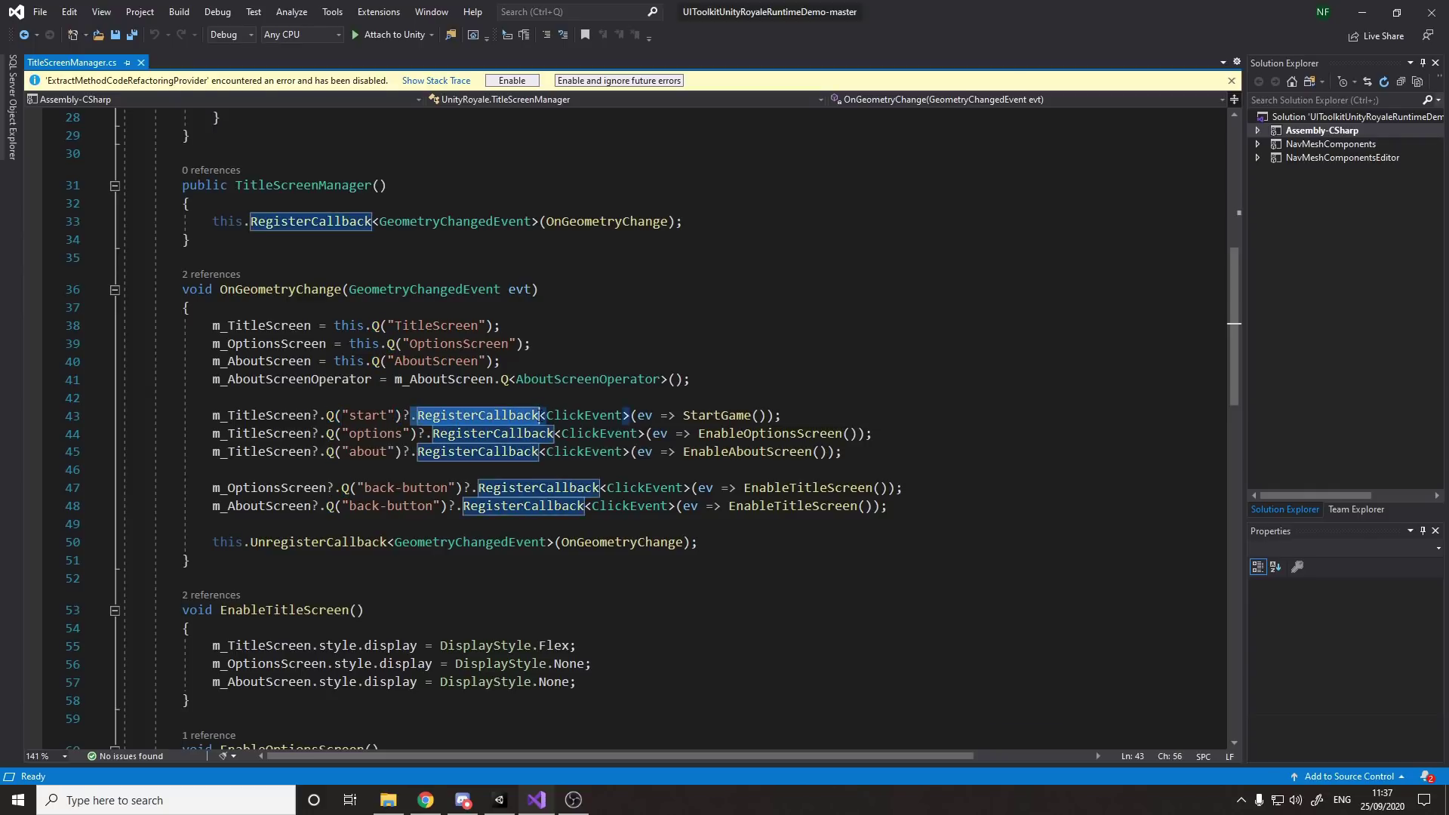
{"action": "left_click", "coordinate": [570, 415]}
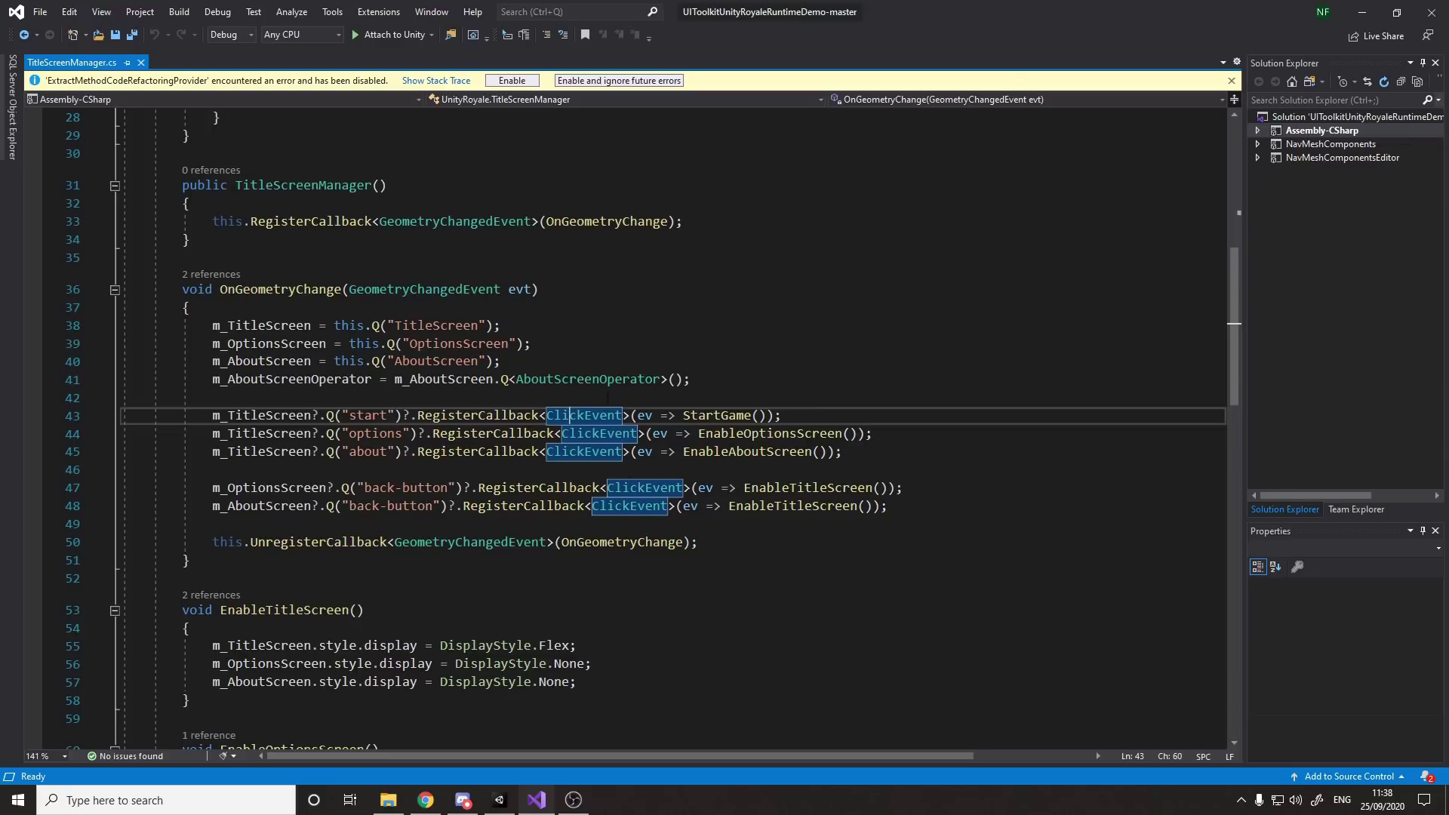
{"action": "left_click_drag", "start_coordinate": [638, 416], "coordinate": [767, 417]}
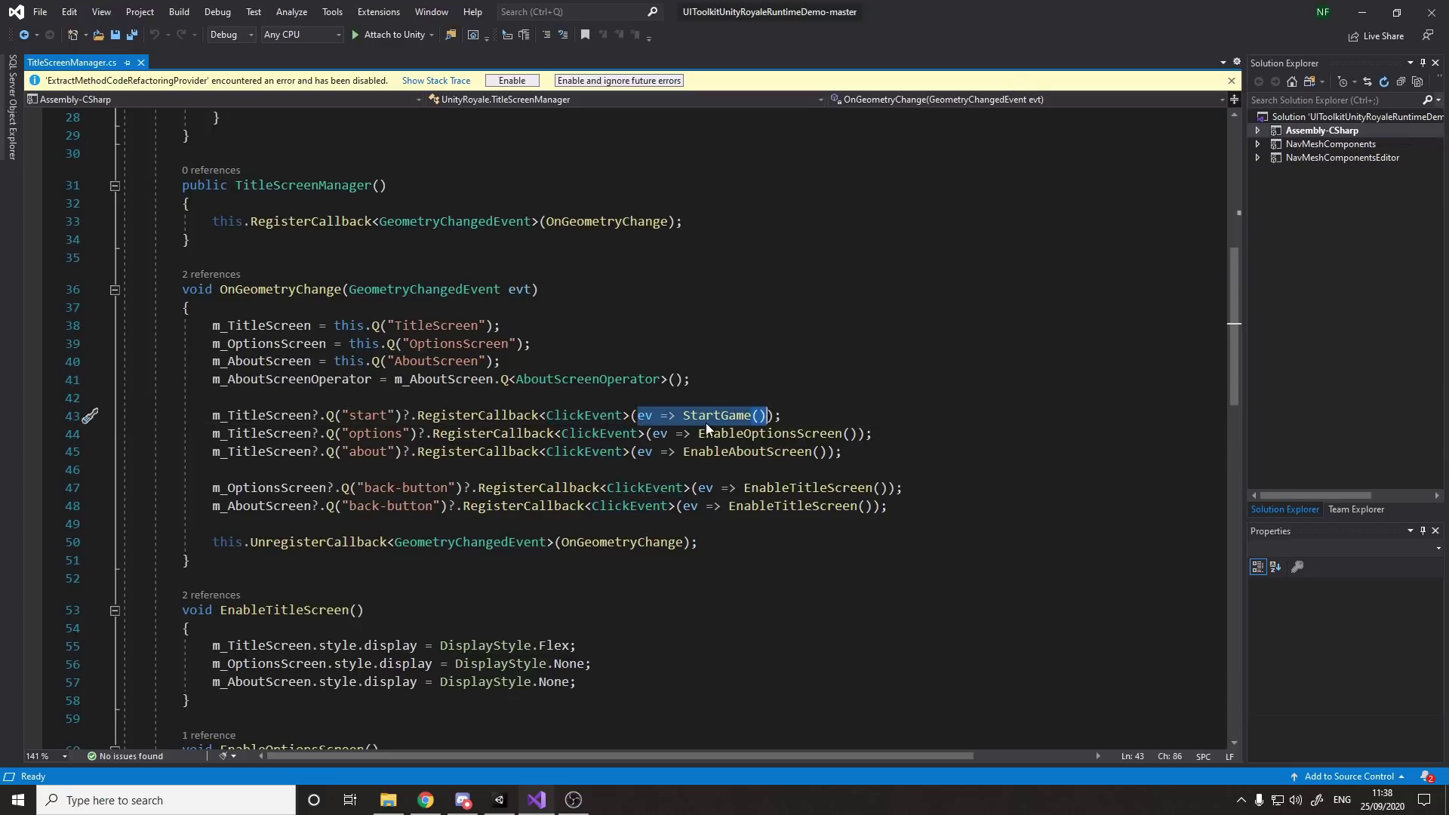
{"action": "double_click", "coordinate": [724, 420]}
{"action": "scroll", "coordinate": [617, 434], "scroll_direction": "down", "scroll_amount": 13}
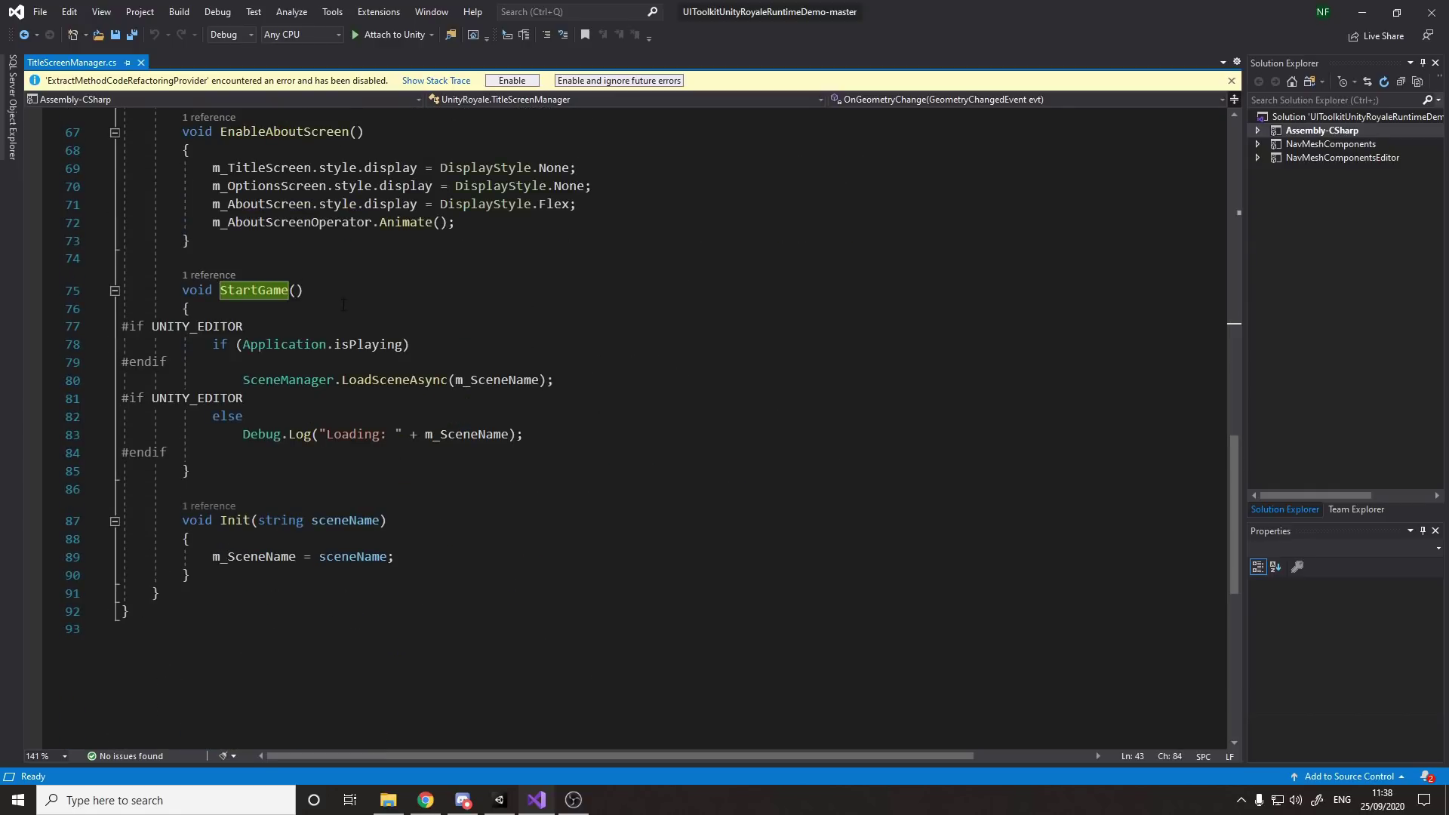
{"action": "left_click", "coordinate": [316, 293]}
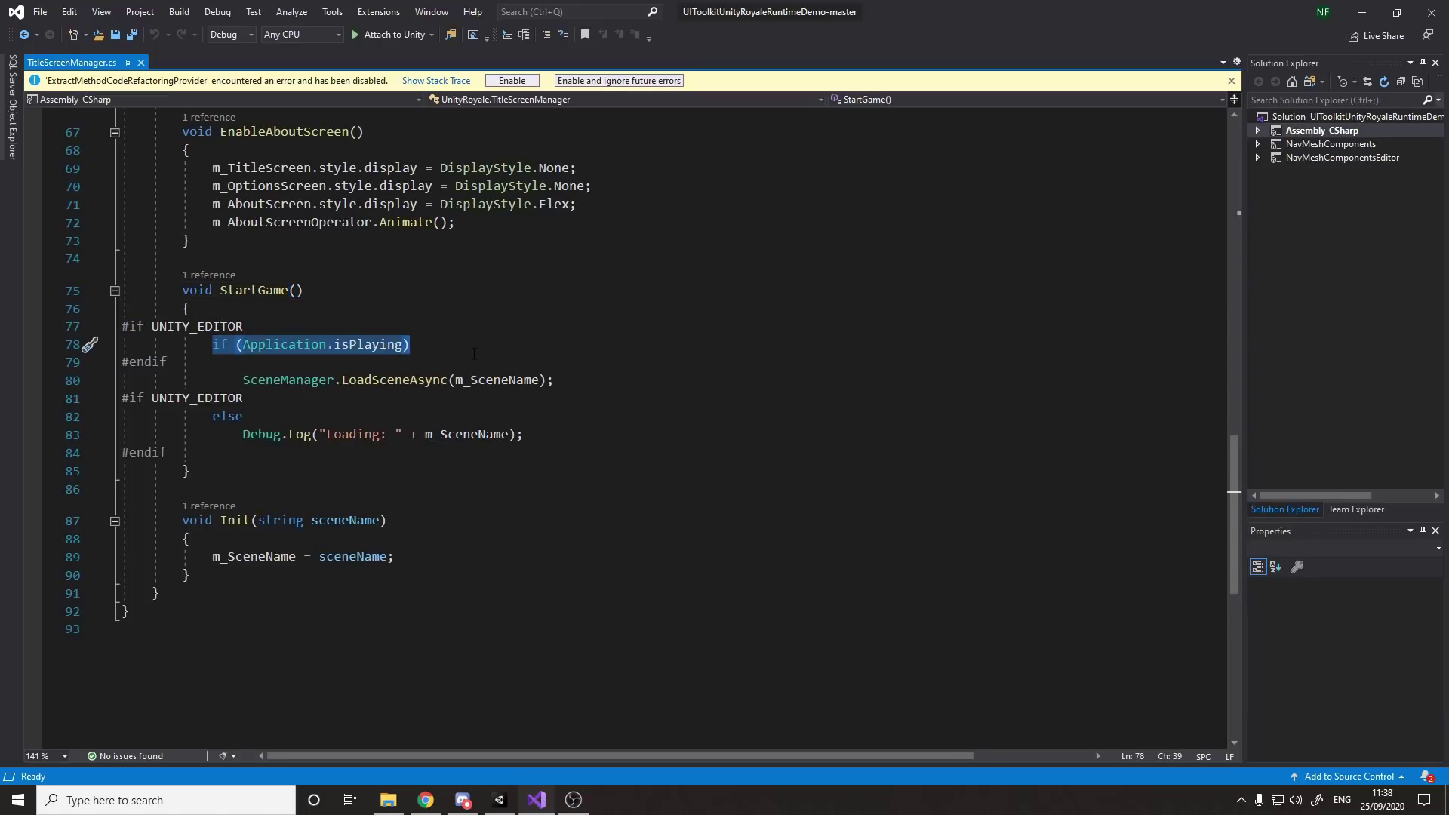
{"action": "left_click", "coordinate": [555, 379]}
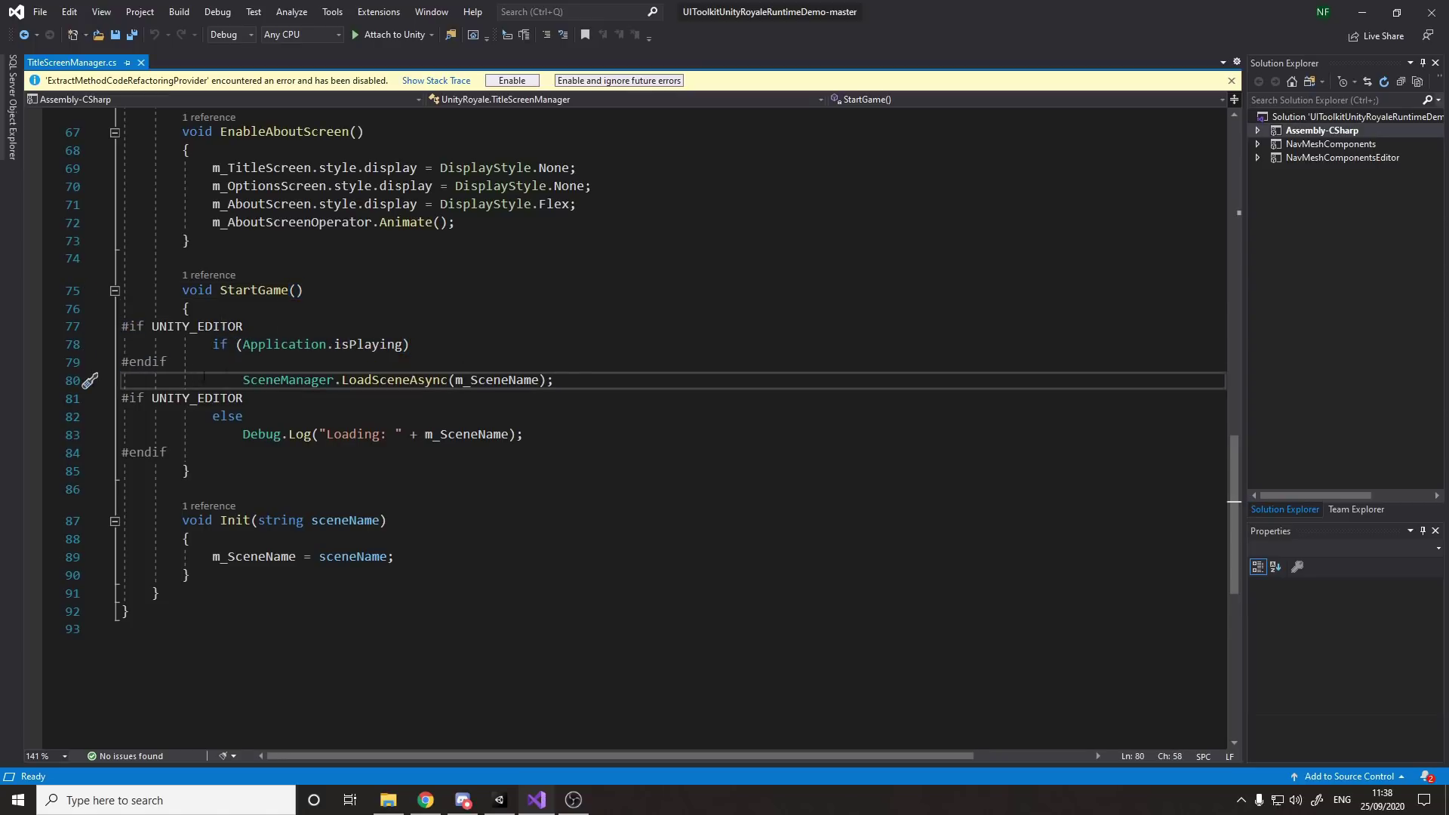
{"action": "left_click_drag", "start_coordinate": [242, 379], "coordinate": [555, 380]}
{"action": "left_click", "coordinate": [589, 385]}
{"action": "left_click", "coordinate": [341, 344]}
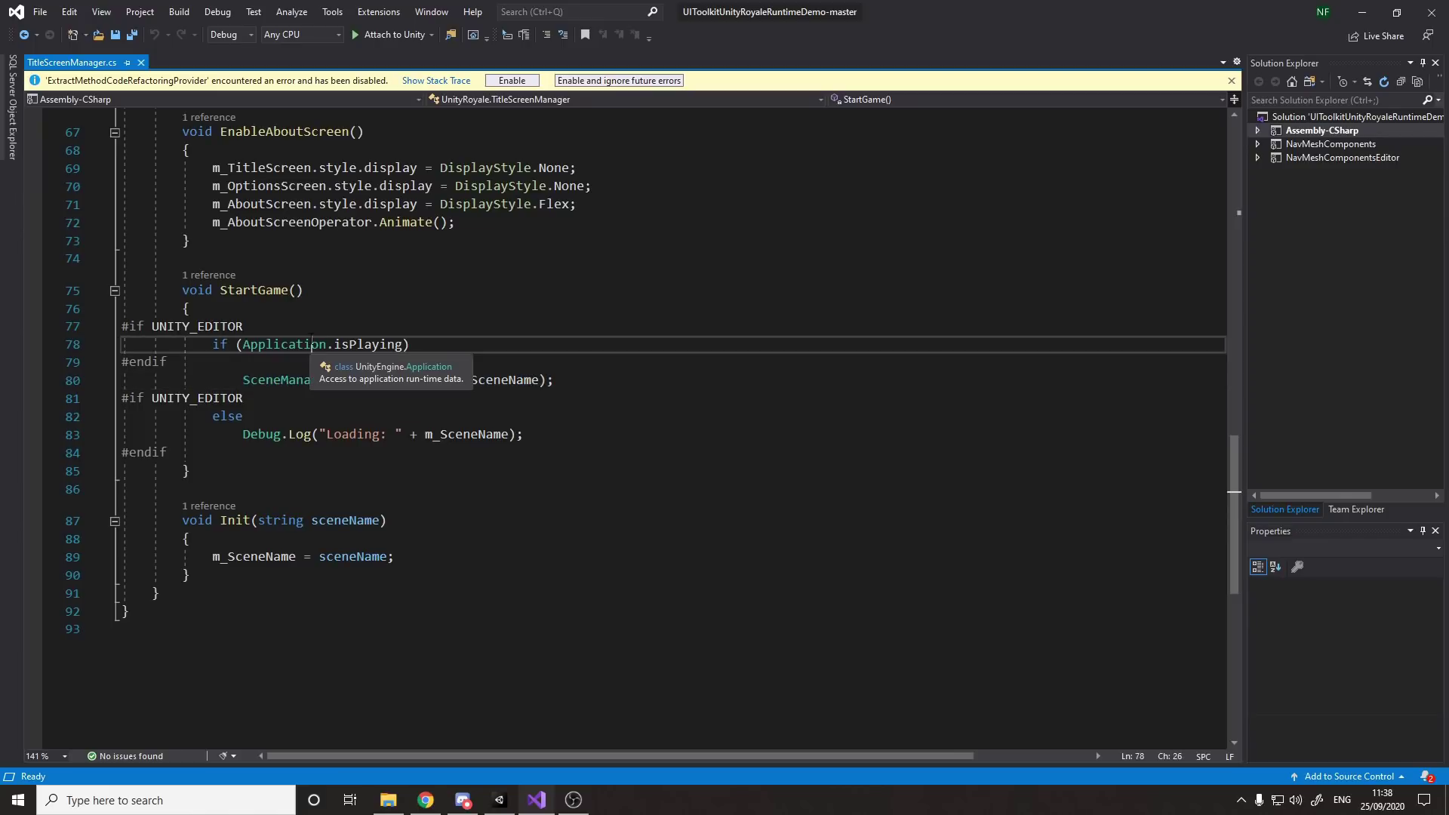
{"action": "double_click", "coordinate": [355, 344]}
{"action": "left_click_drag", "start_coordinate": [242, 434], "coordinate": [168, 453]}
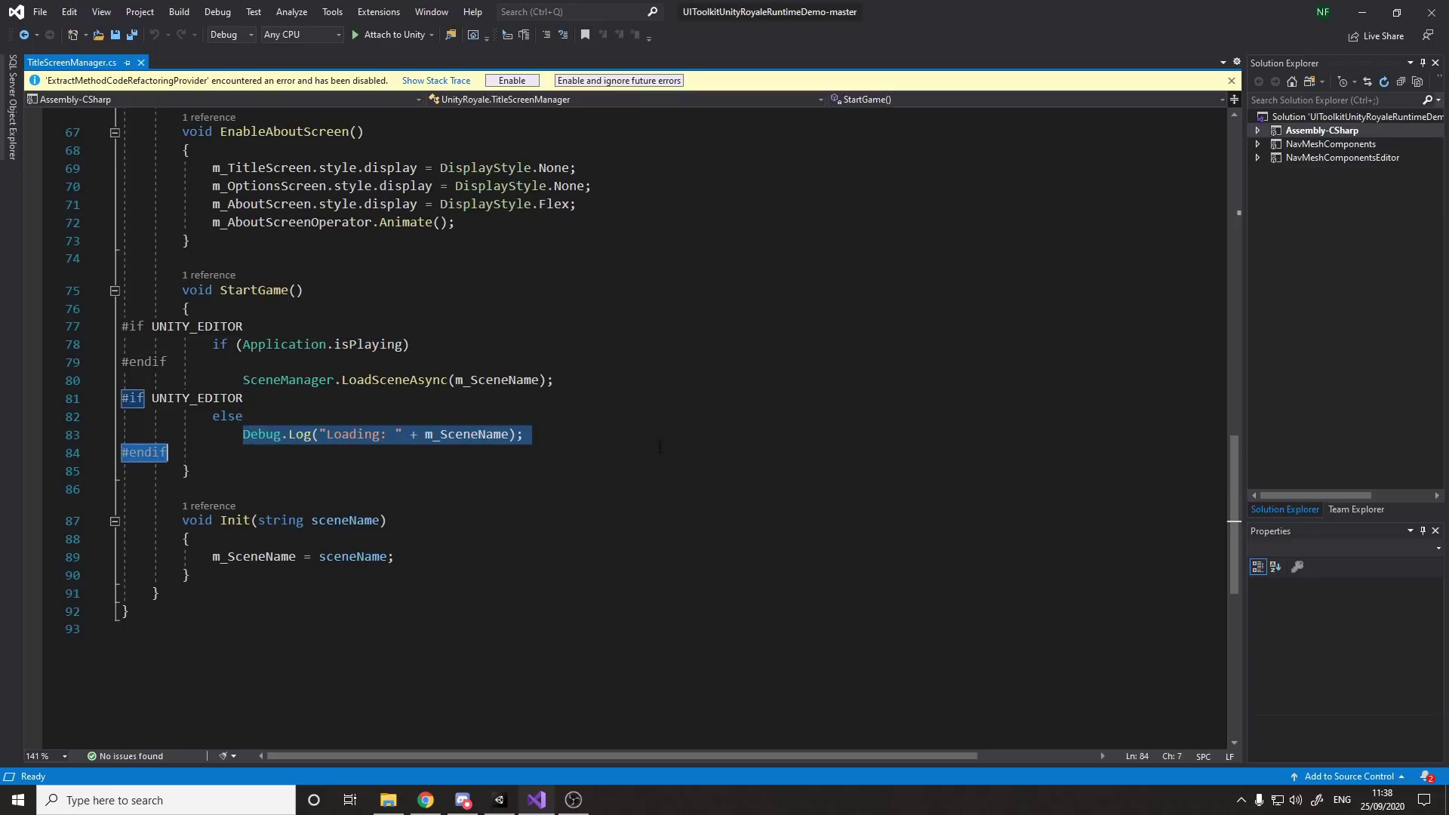
{"action": "left_click", "coordinate": [649, 436]}
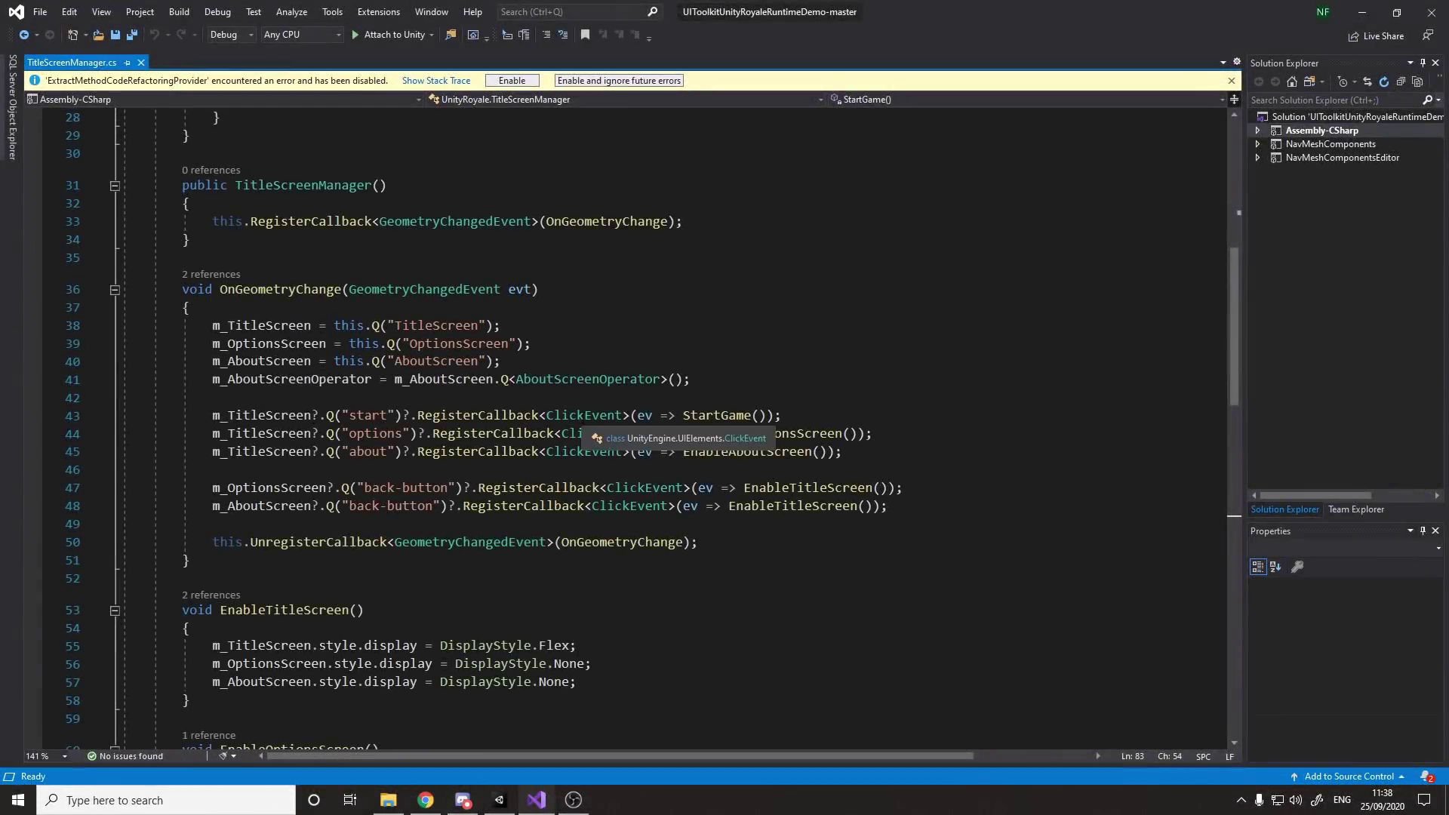
{"action": "left_click", "coordinate": [585, 415]}
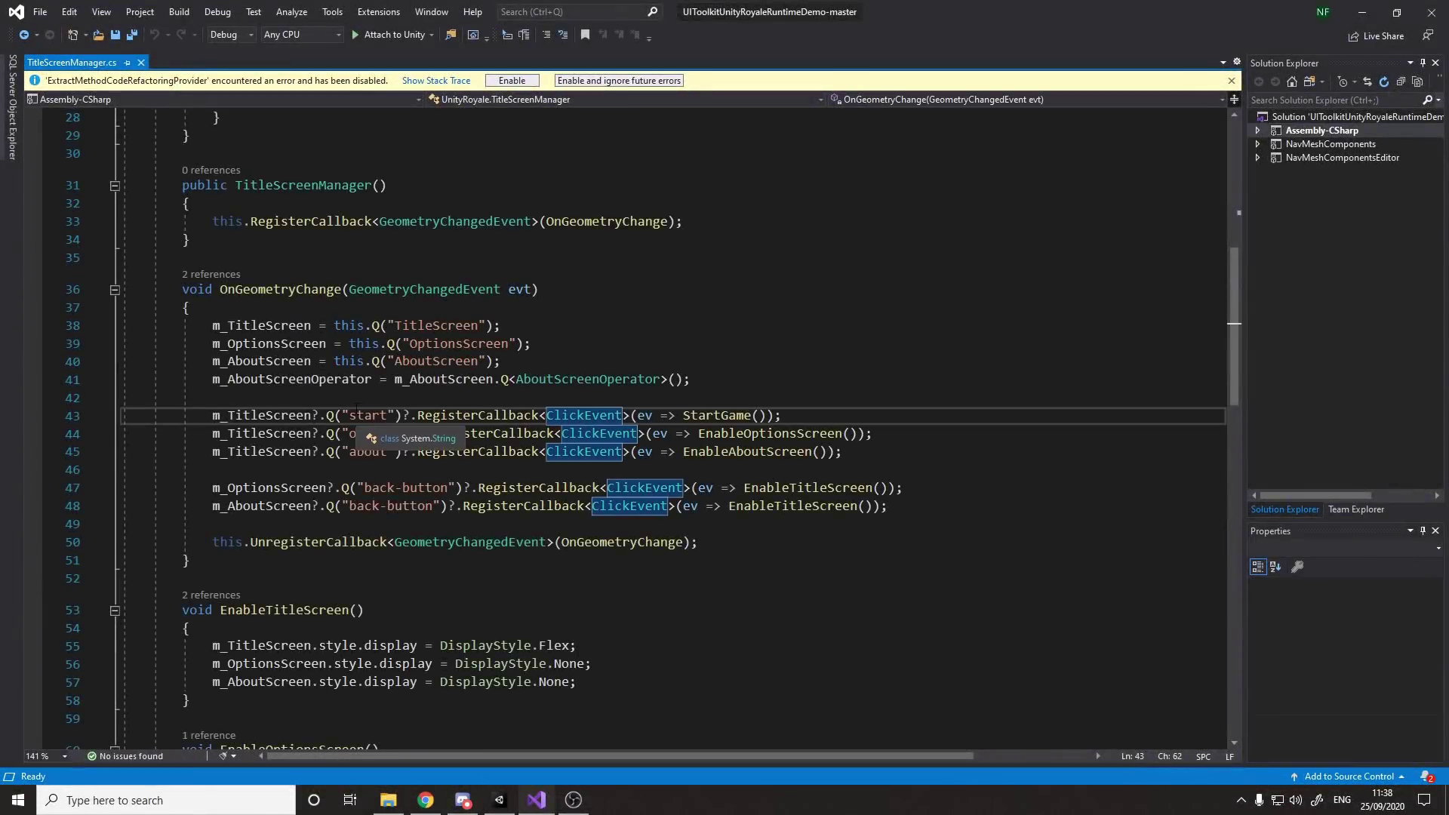
{"action": "left_click", "coordinate": [600, 415]}
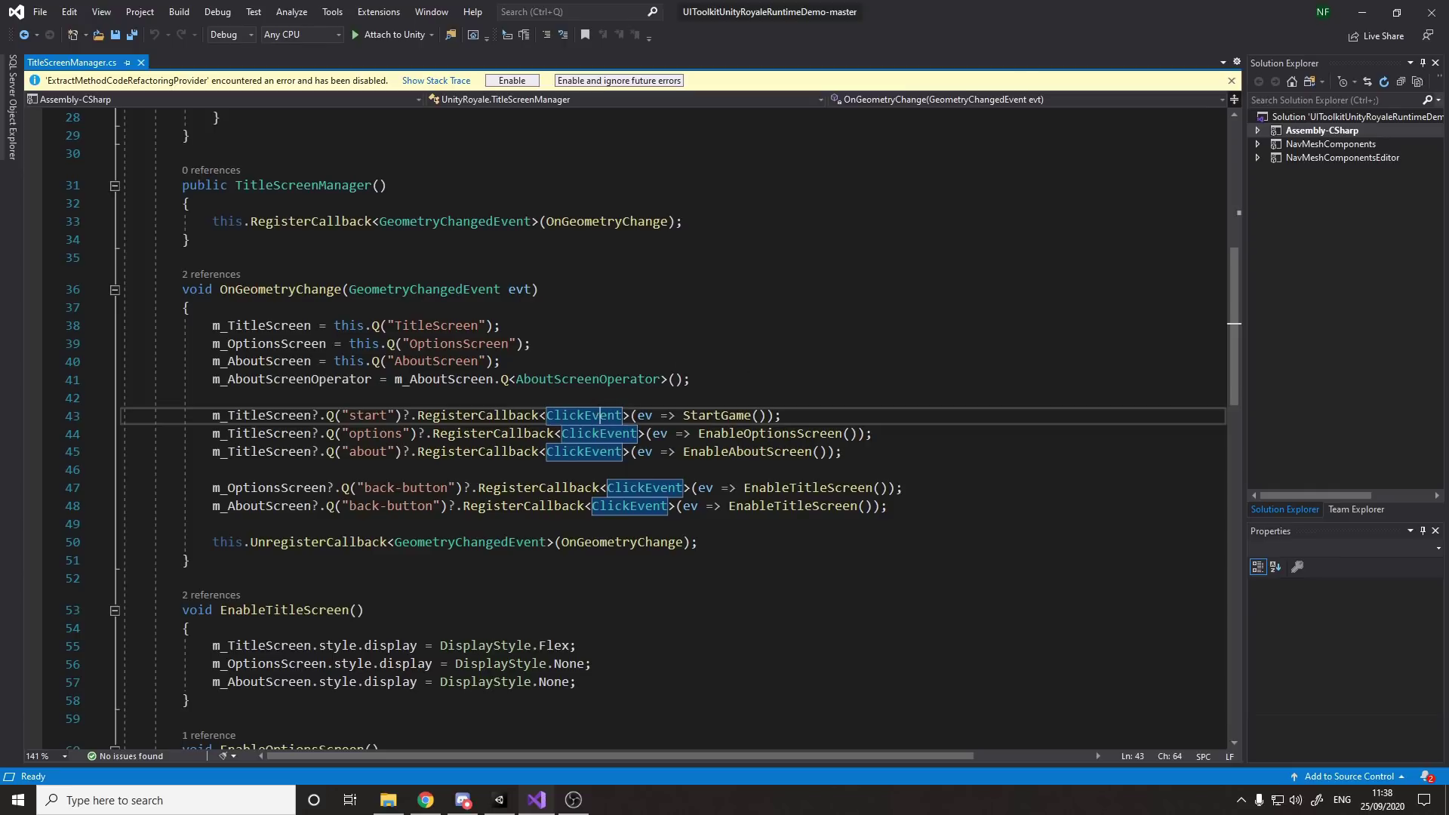
{"action": "left_click", "coordinate": [499, 799]}
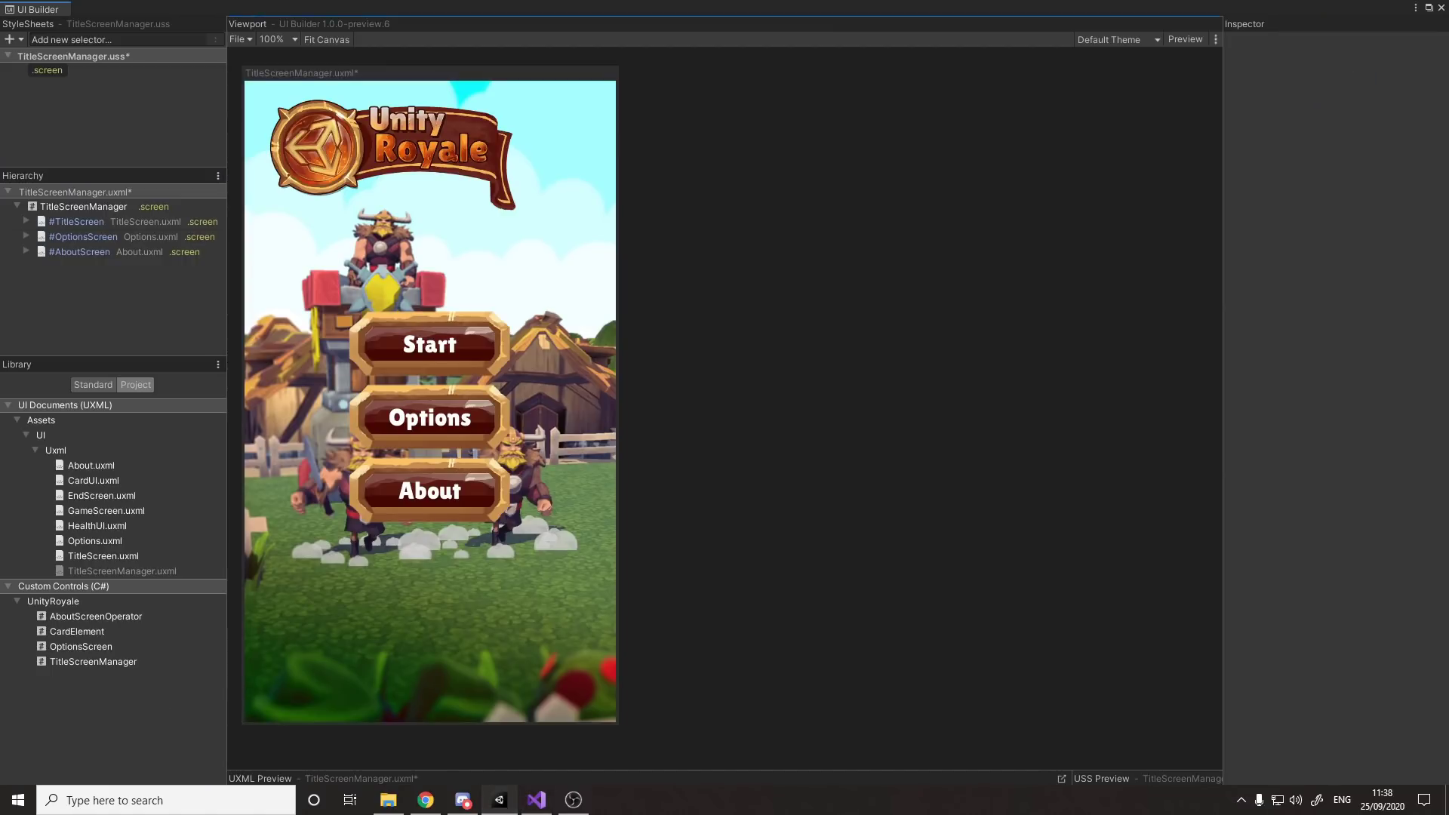
Close UI Builder and open CardElement.cs from Assets > Scripts > UI in Visual Studio.
{"action": "left_click", "coordinate": [1441, 7]}
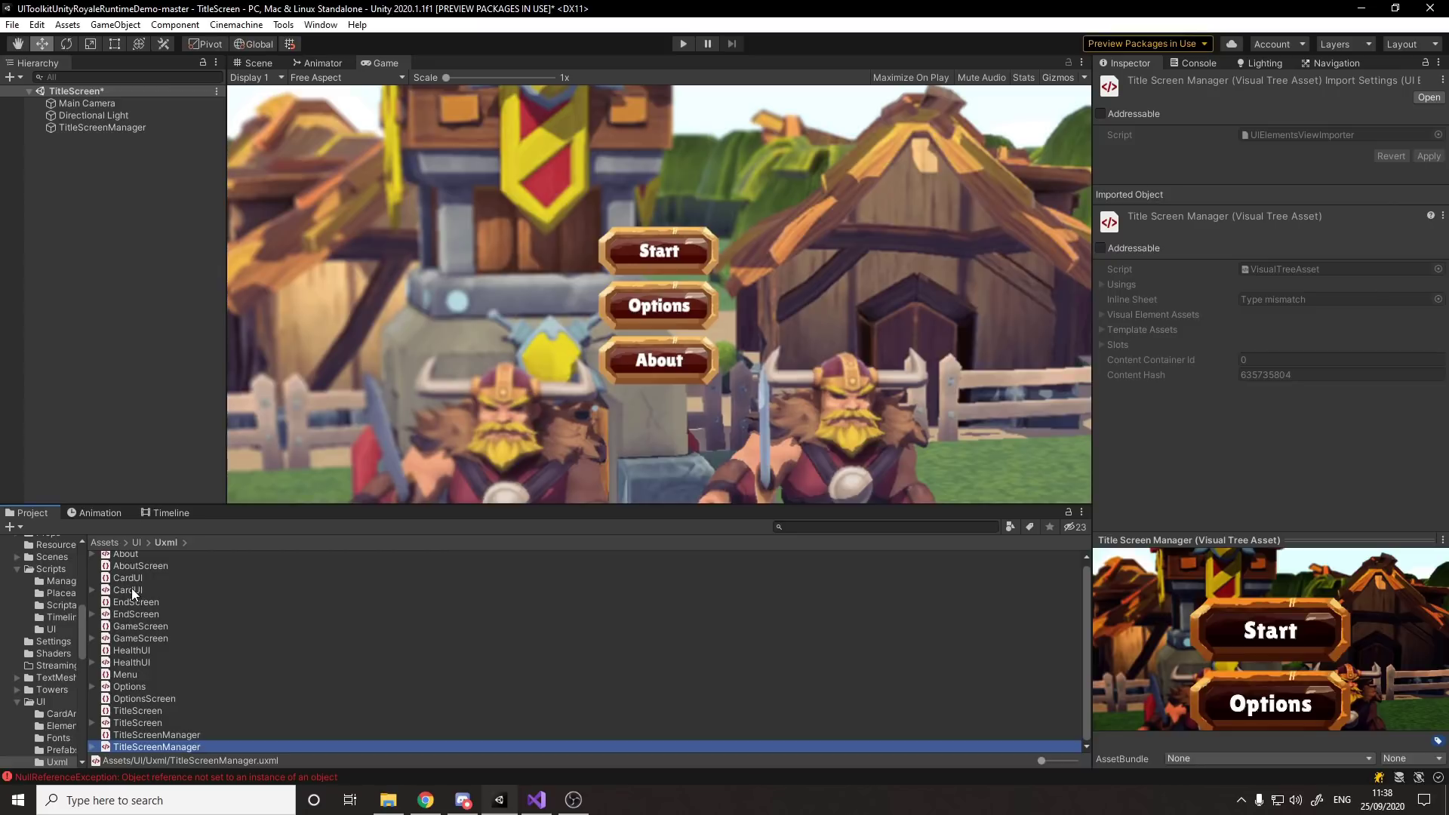
{"action": "left_click", "coordinate": [106, 541]}
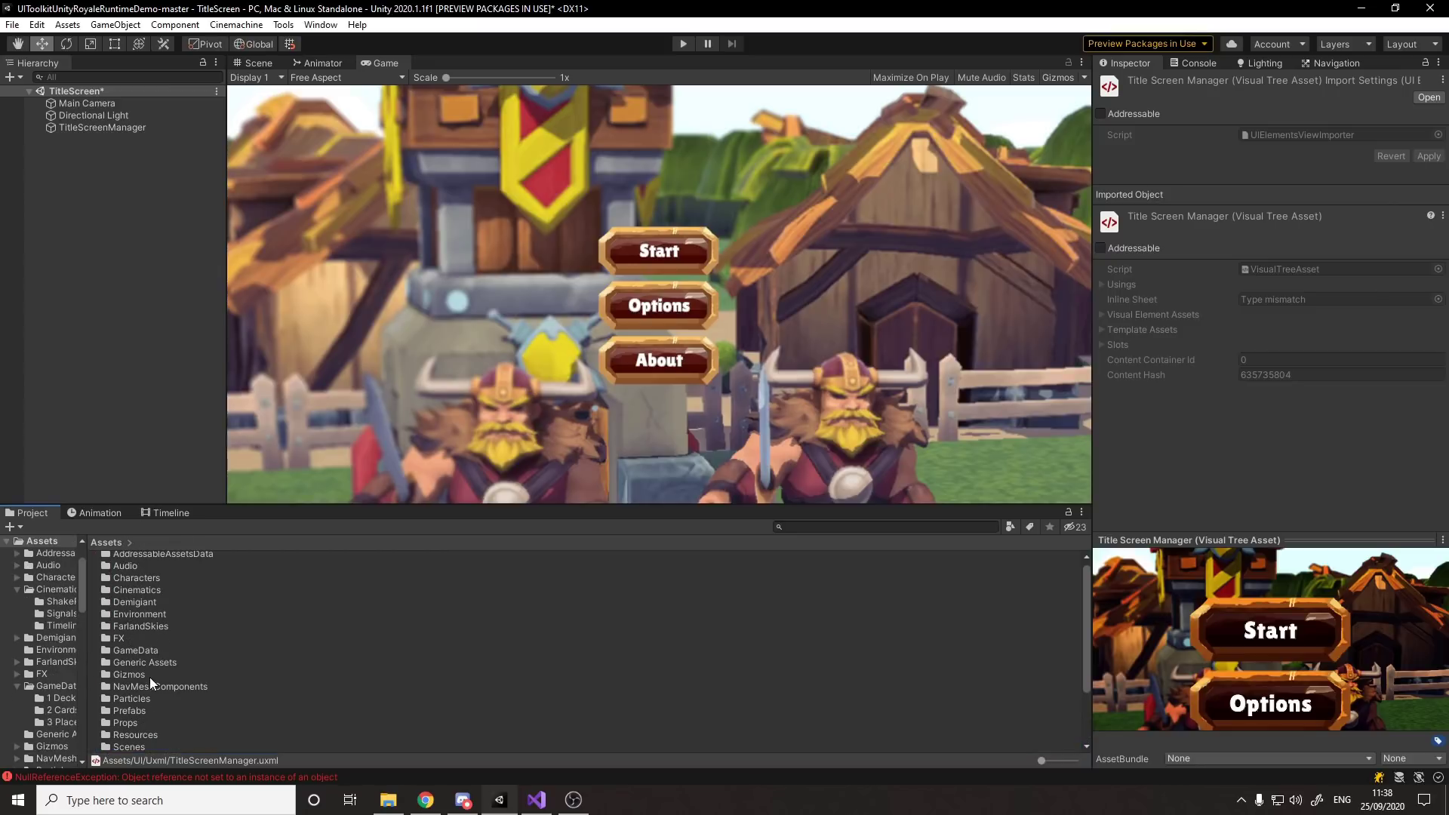
{"action": "scroll", "coordinate": [145, 642], "scroll_direction": "down", "scroll_amount": 2}
{"action": "double_click", "coordinate": [136, 713]}
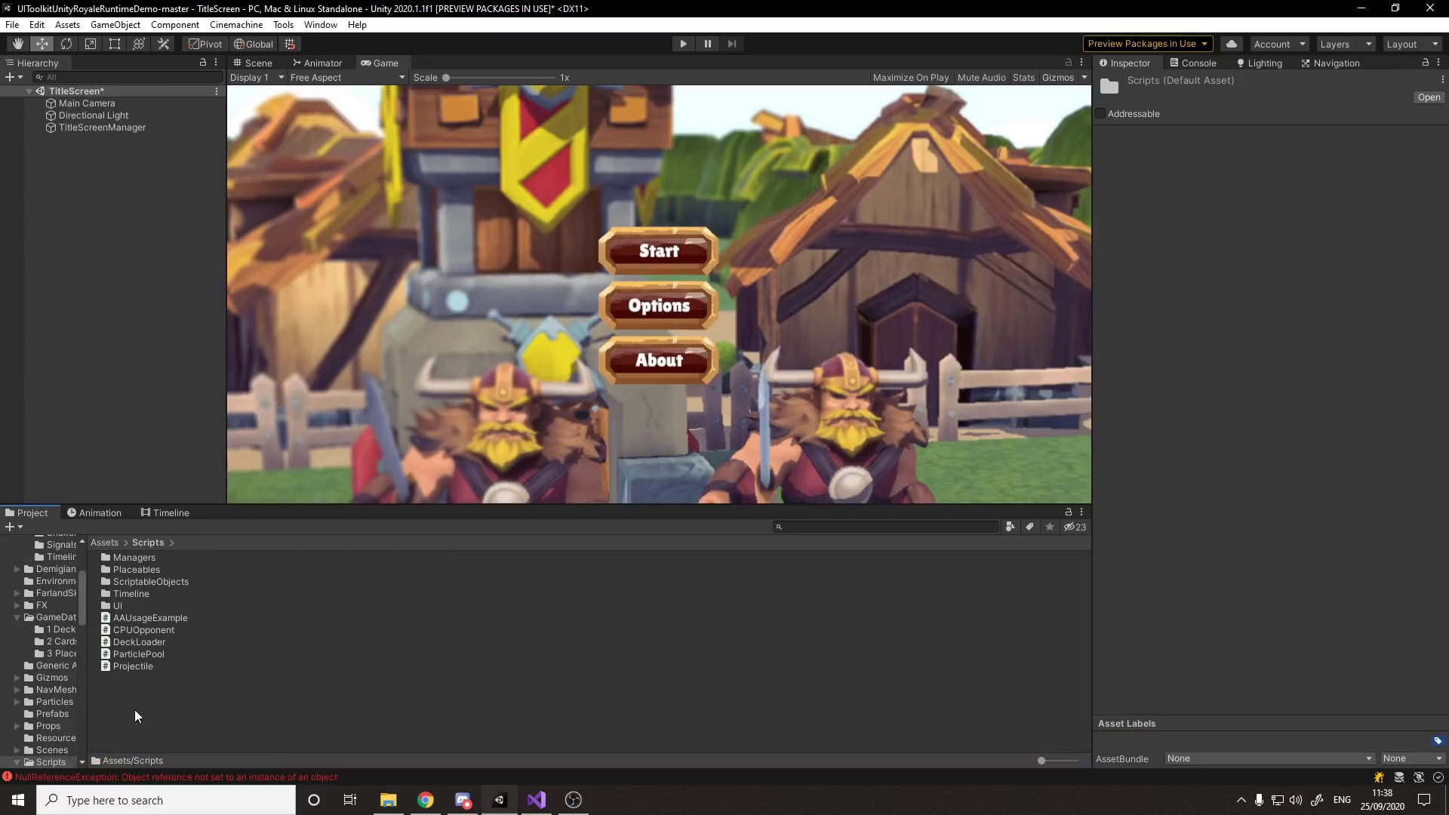
{"action": "double_click", "coordinate": [127, 608]}
{"action": "double_click", "coordinate": [148, 569]}
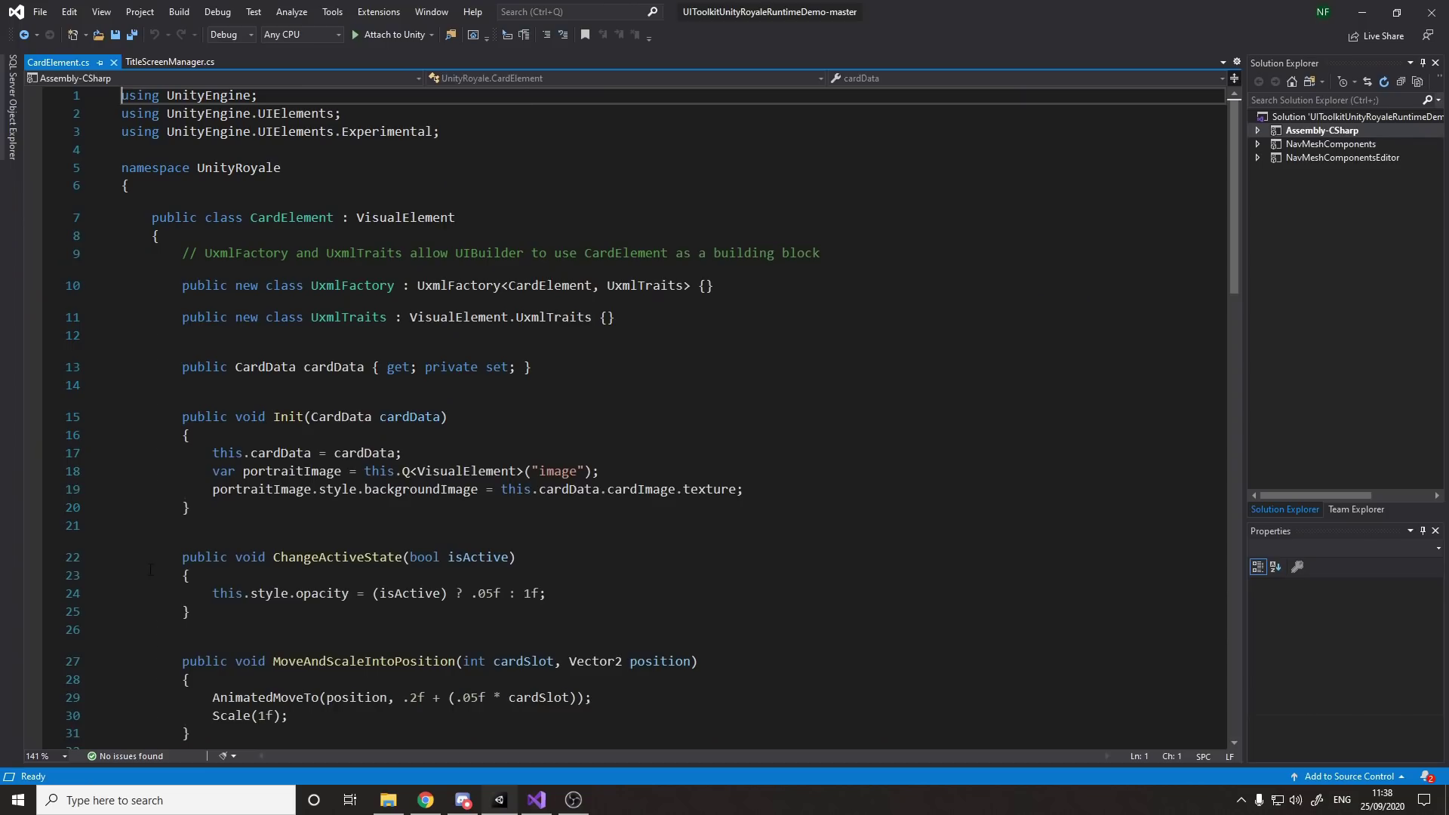
Open the CardManager script from Scripts > Managers in Visual Studio.
{"action": "scroll", "coordinate": [150, 569], "scroll_direction": "down", "scroll_amount": 14}
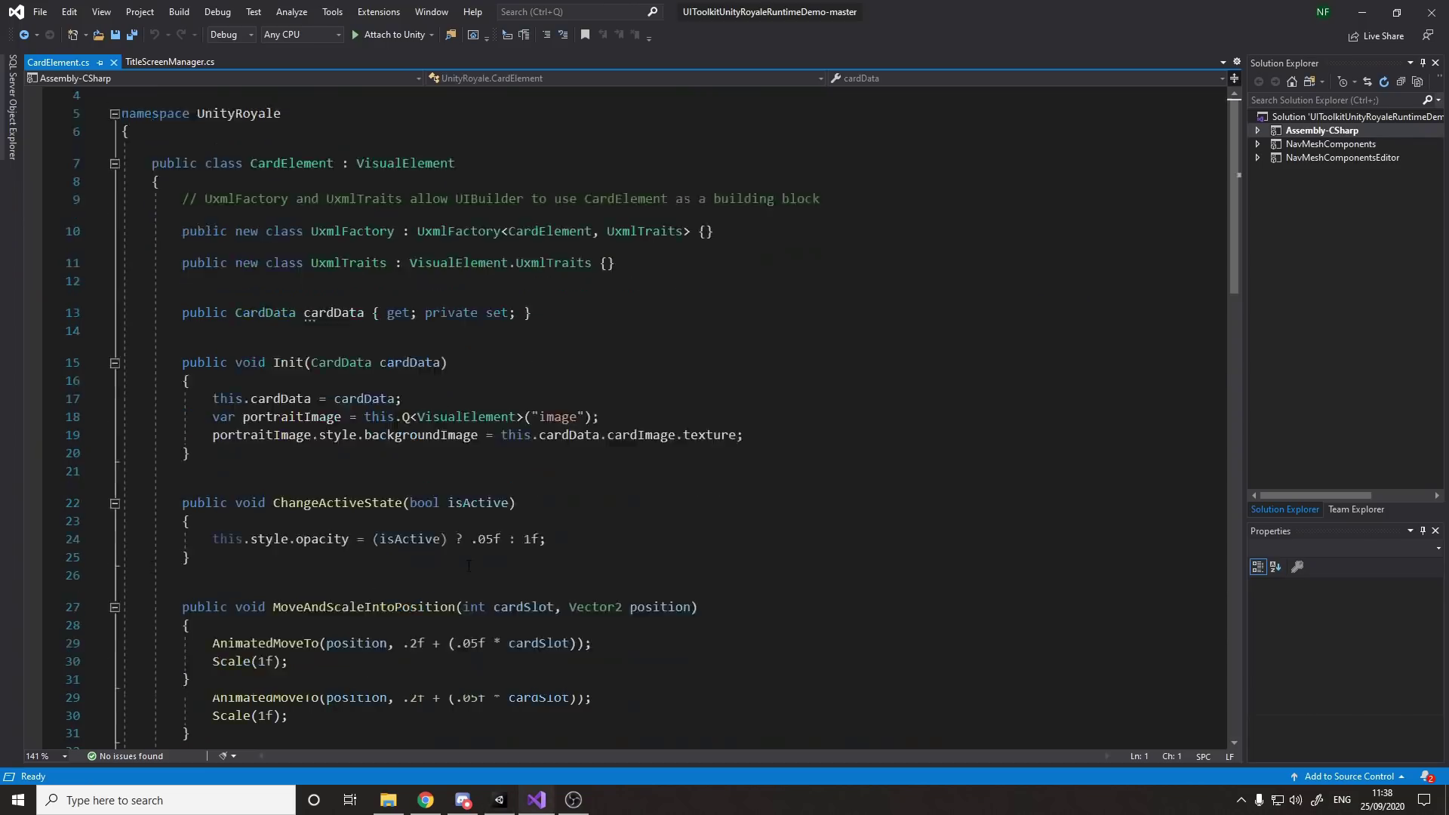
{"action": "left_click", "coordinate": [574, 800]}
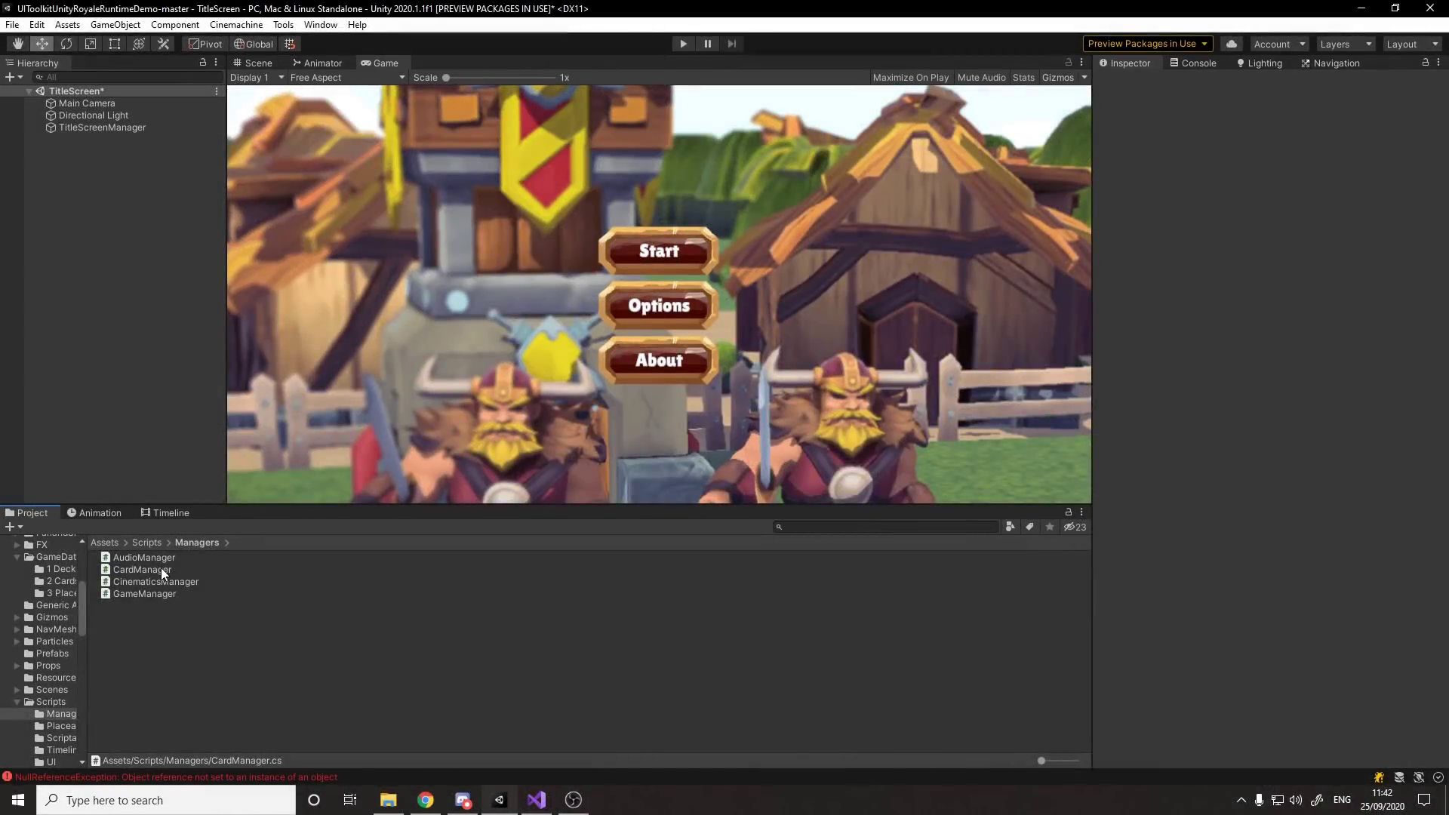
{"action": "double_click", "coordinate": [161, 567]}
{"action": "scroll", "coordinate": [396, 515], "scroll_direction": "down", "scroll_amount": 2}
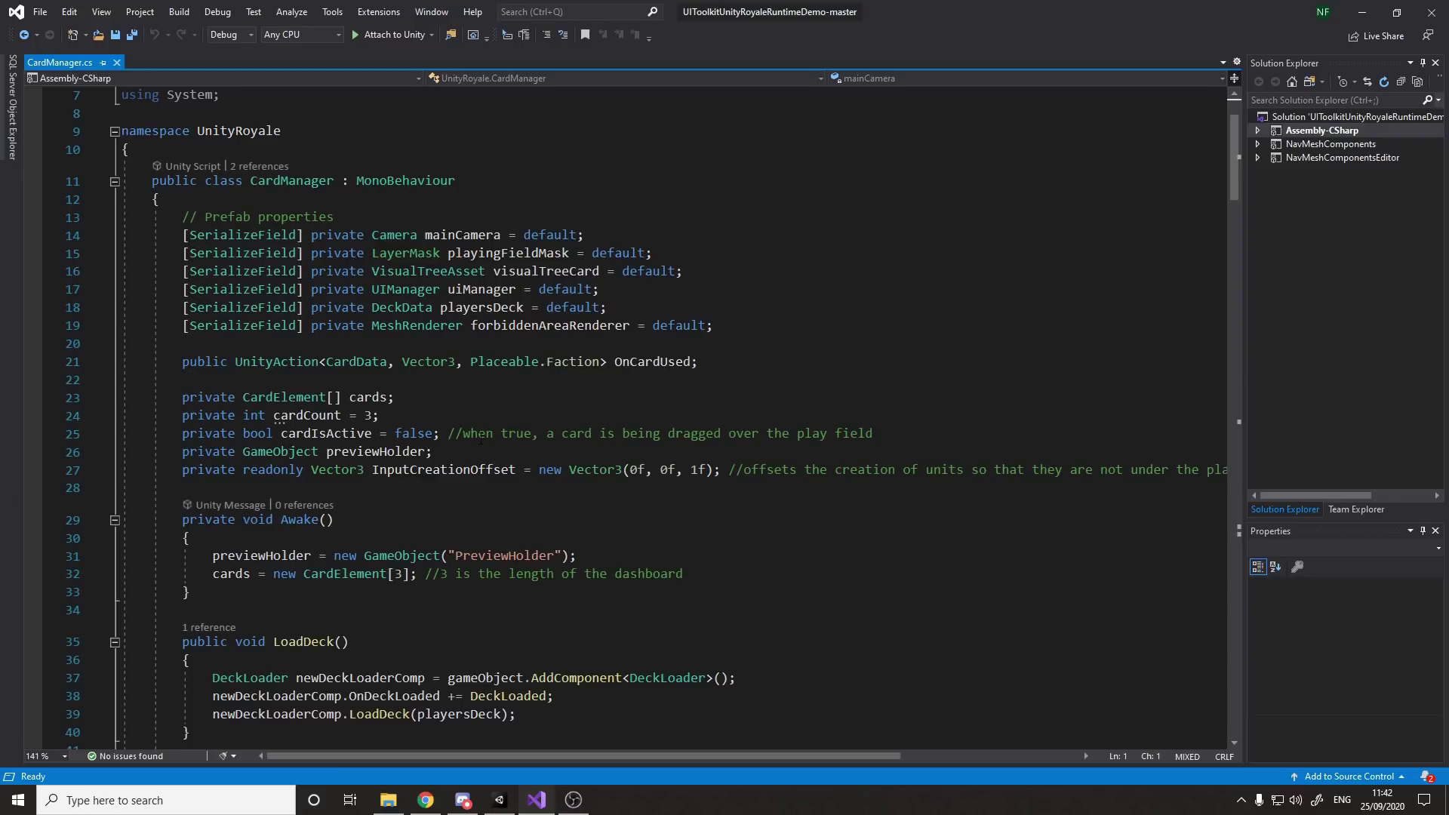
Jump from the MouseDownEvent registration on line 77 to the CardTapped method definition.
{"action": "scroll", "coordinate": [460, 425], "scroll_direction": "down", "scroll_amount": 2}
{"action": "scroll", "coordinate": [357, 487], "scroll_direction": "down", "scroll_amount": 18}
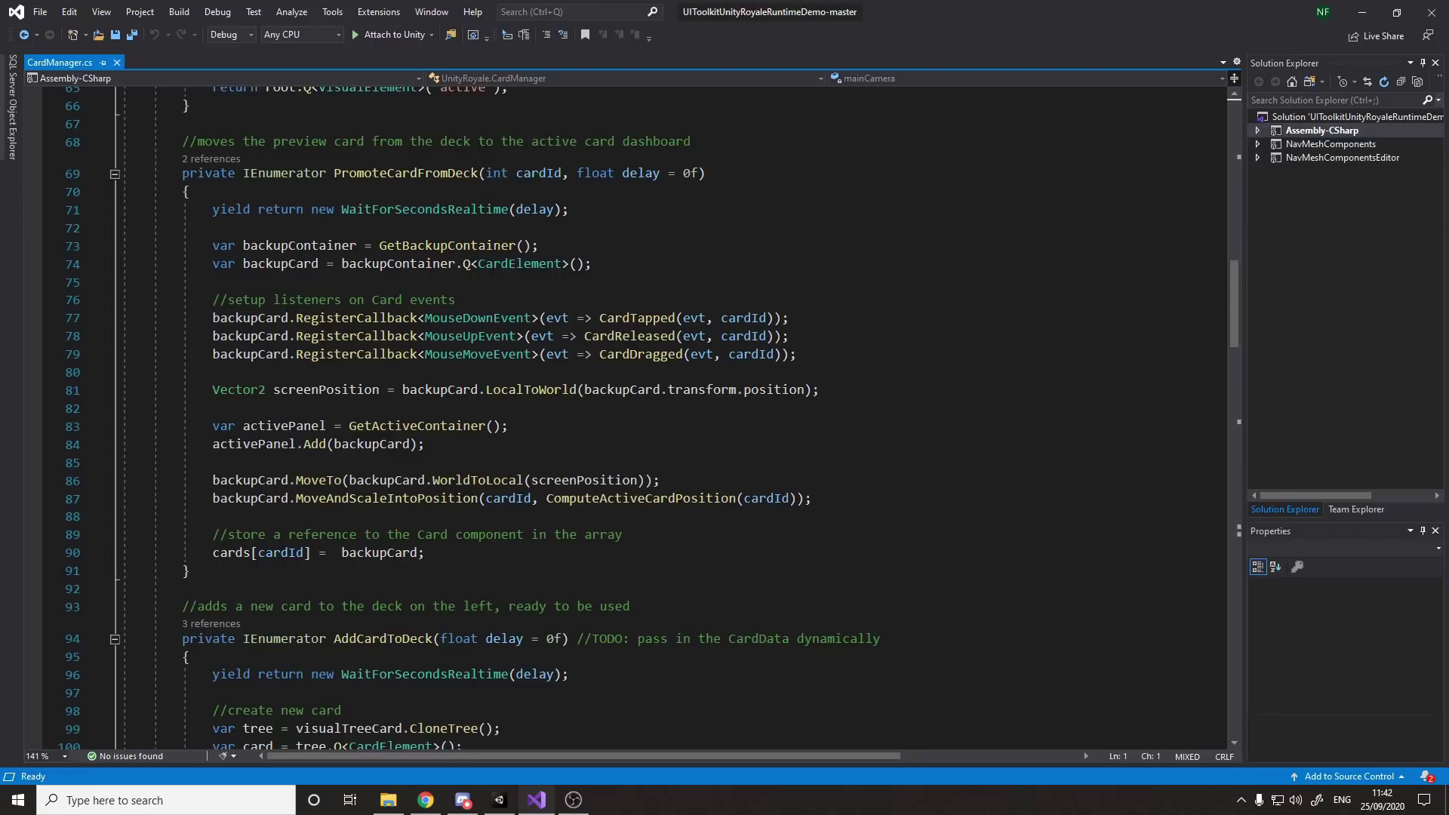
{"action": "left_click", "coordinate": [487, 317]}
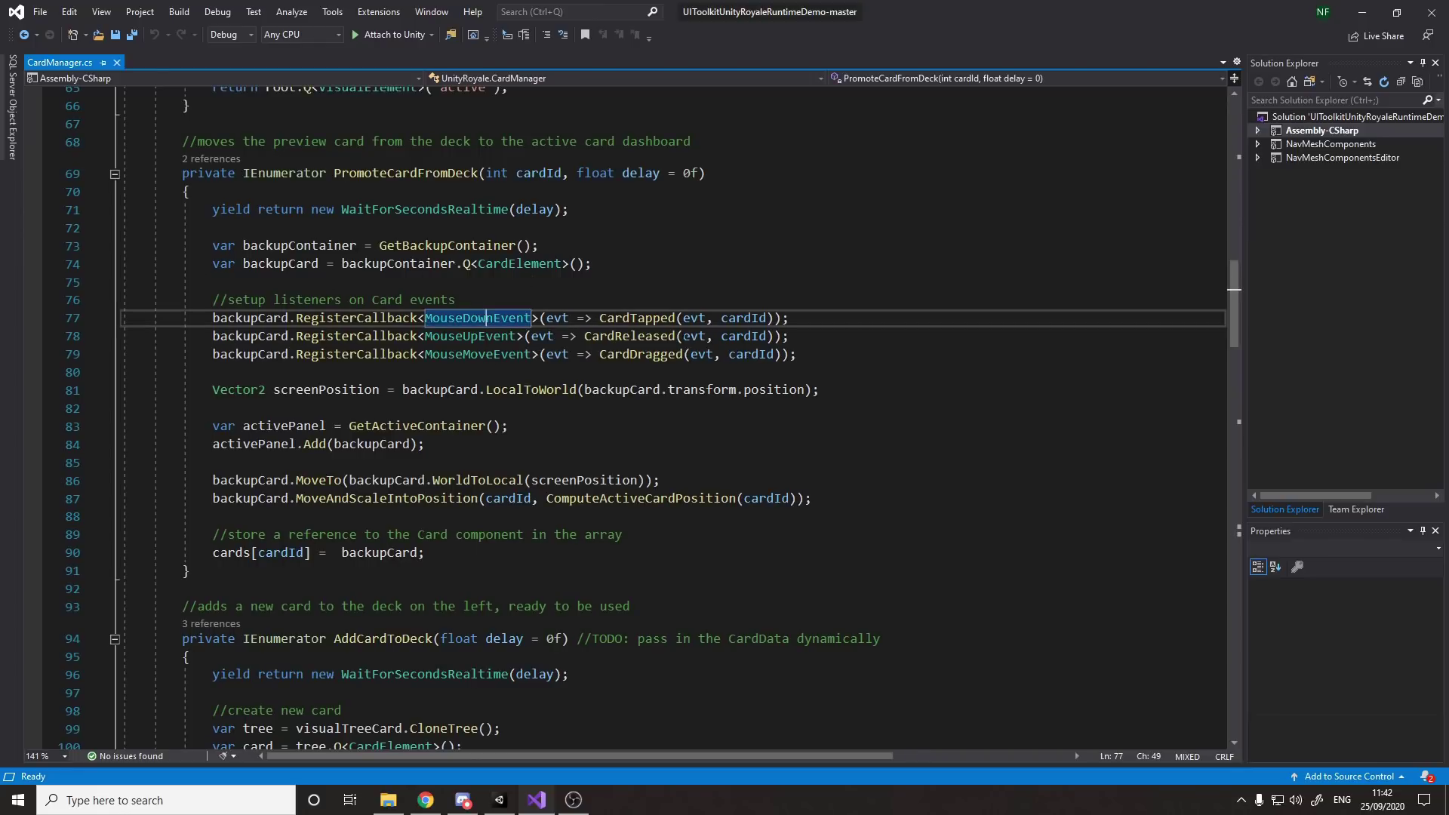
{"action": "key", "text": "Down"}
{"action": "key", "text": "Down"}
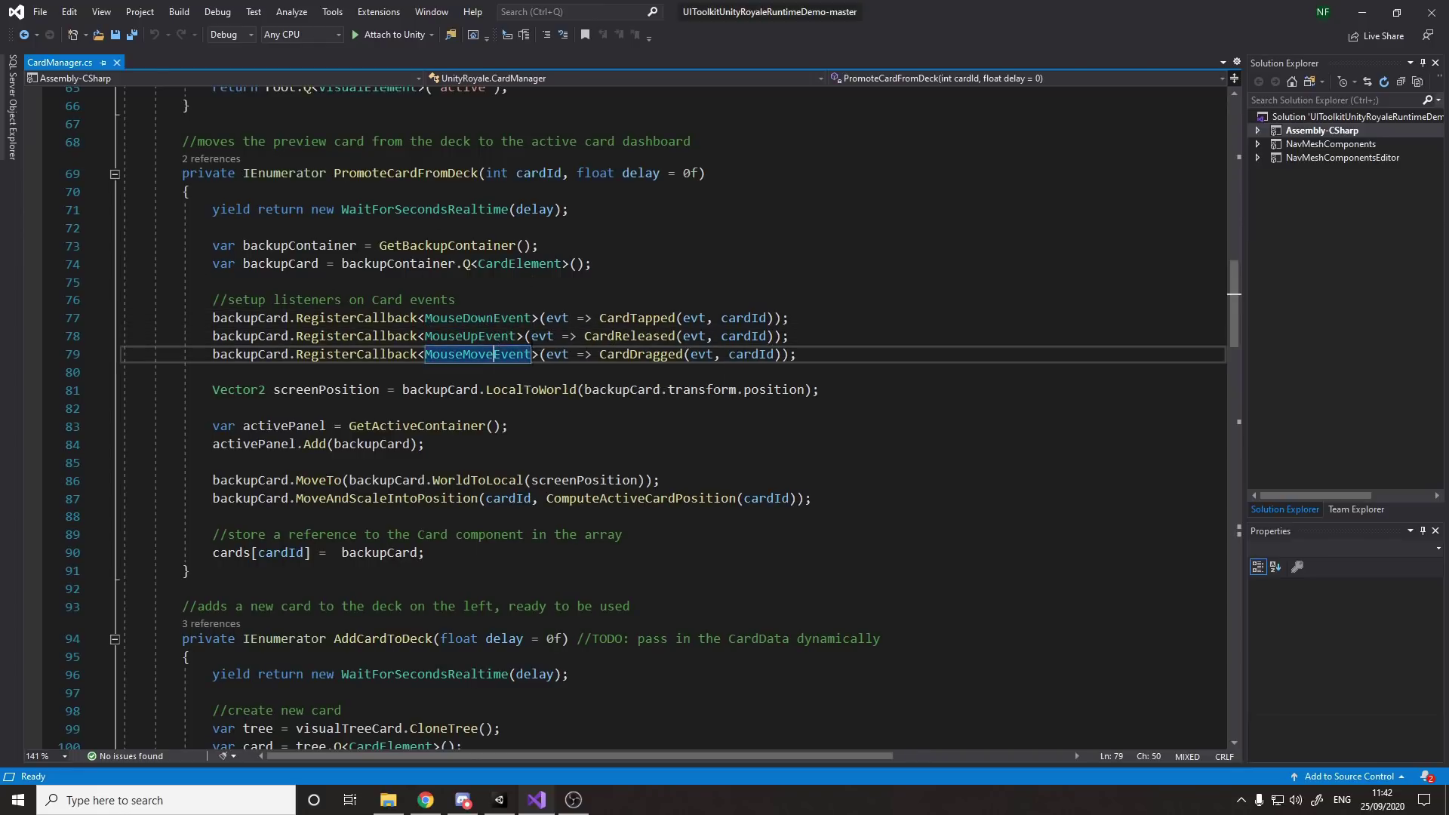
{"action": "left_click", "coordinate": [636, 318]}
{"action": "key", "text": "F12"}
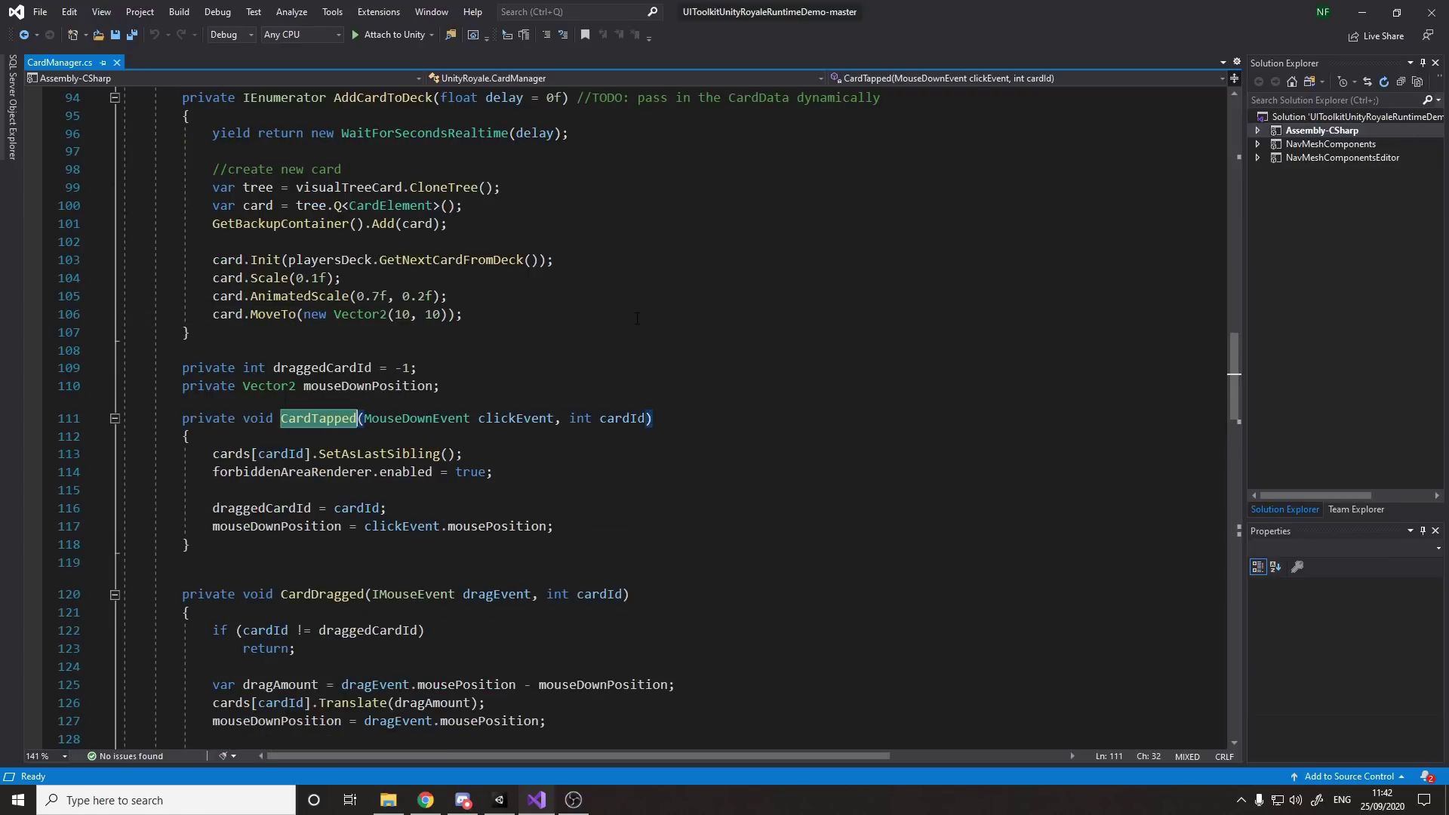
Highlight CardTapped's SetAsLastSibling, forbiddenAreaRenderer, draggedCardId and mouseDownPosition lines, then pick out CardDragged.
{"action": "scroll", "coordinate": [541, 290], "scroll_direction": "down", "scroll_amount": 2}
{"action": "left_click_drag", "start_coordinate": [462, 345], "coordinate": [212, 345]}
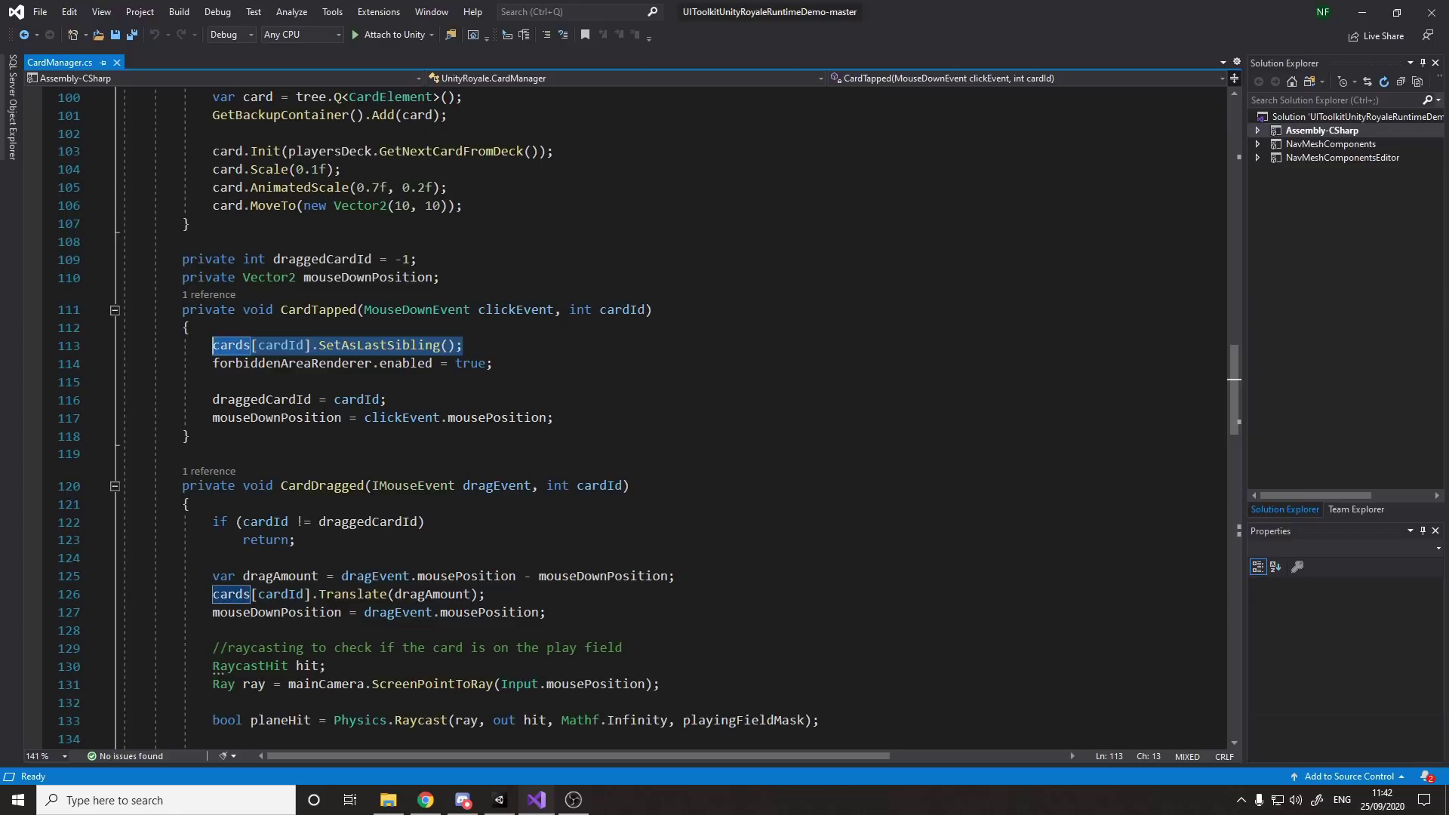
{"action": "left_click_drag", "start_coordinate": [492, 362], "coordinate": [212, 363]}
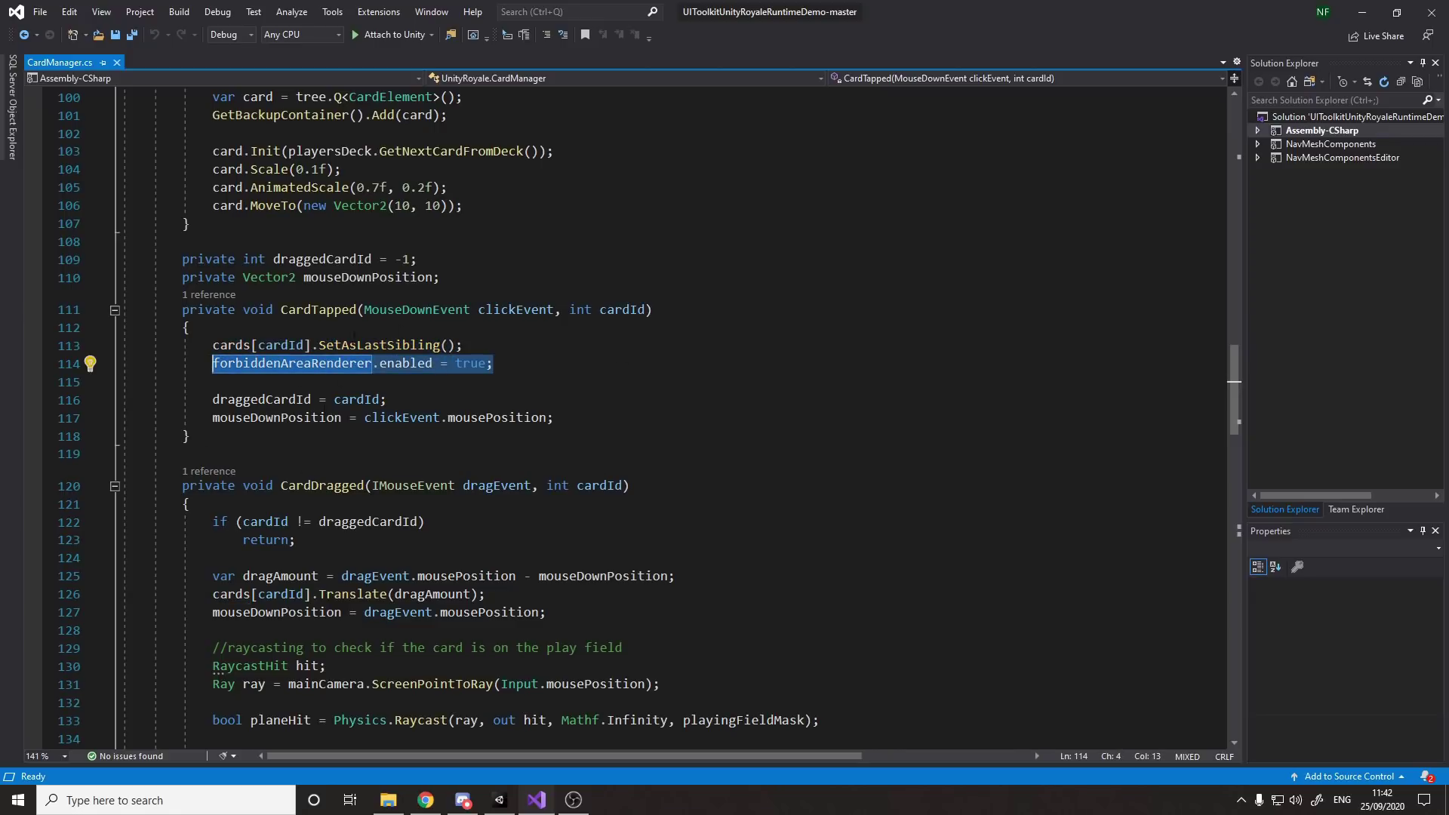
{"action": "left_click_drag", "start_coordinate": [212, 399], "coordinate": [386, 399]}
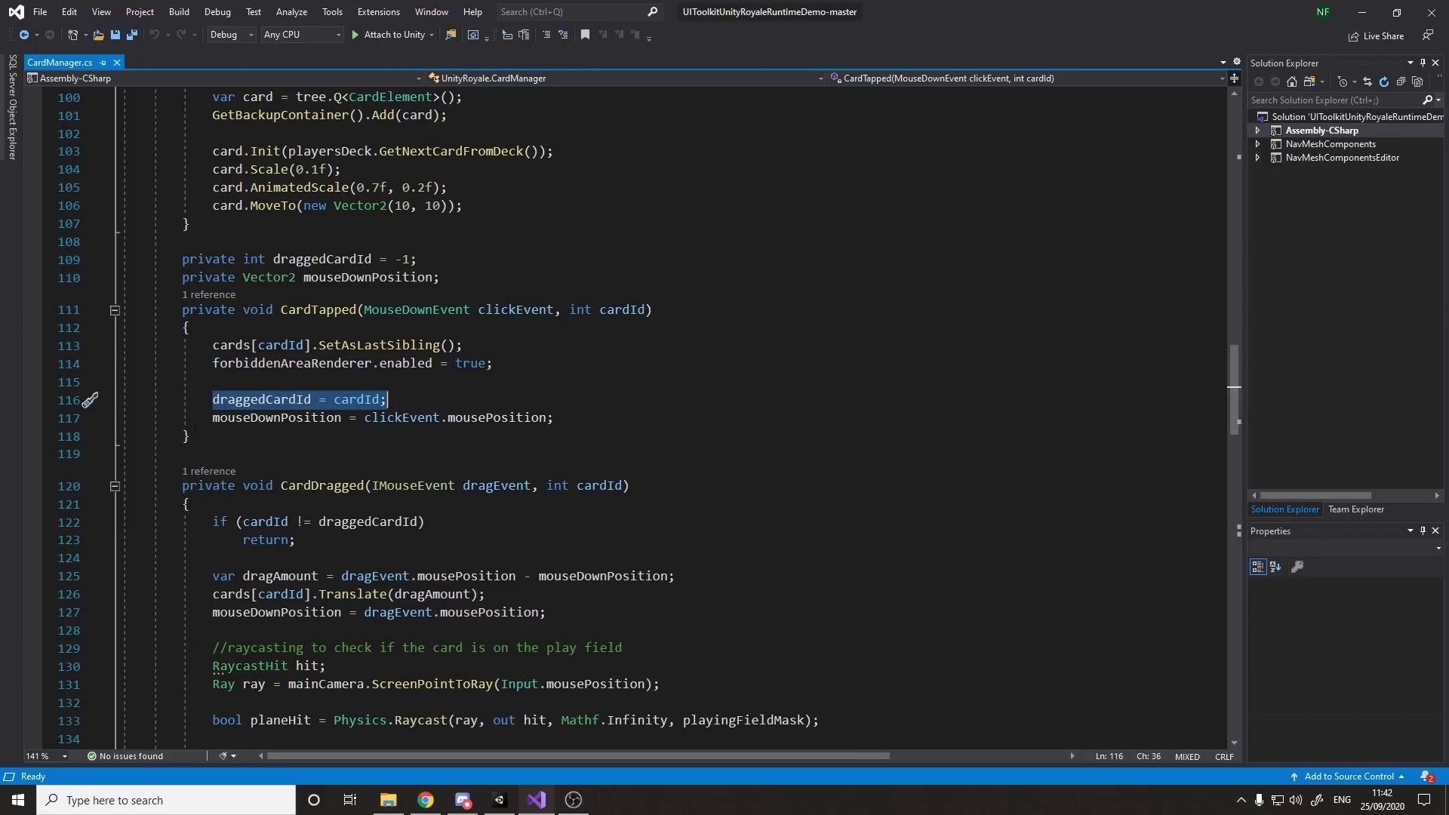
{"action": "left_click_drag", "start_coordinate": [212, 418], "coordinate": [557, 418]}
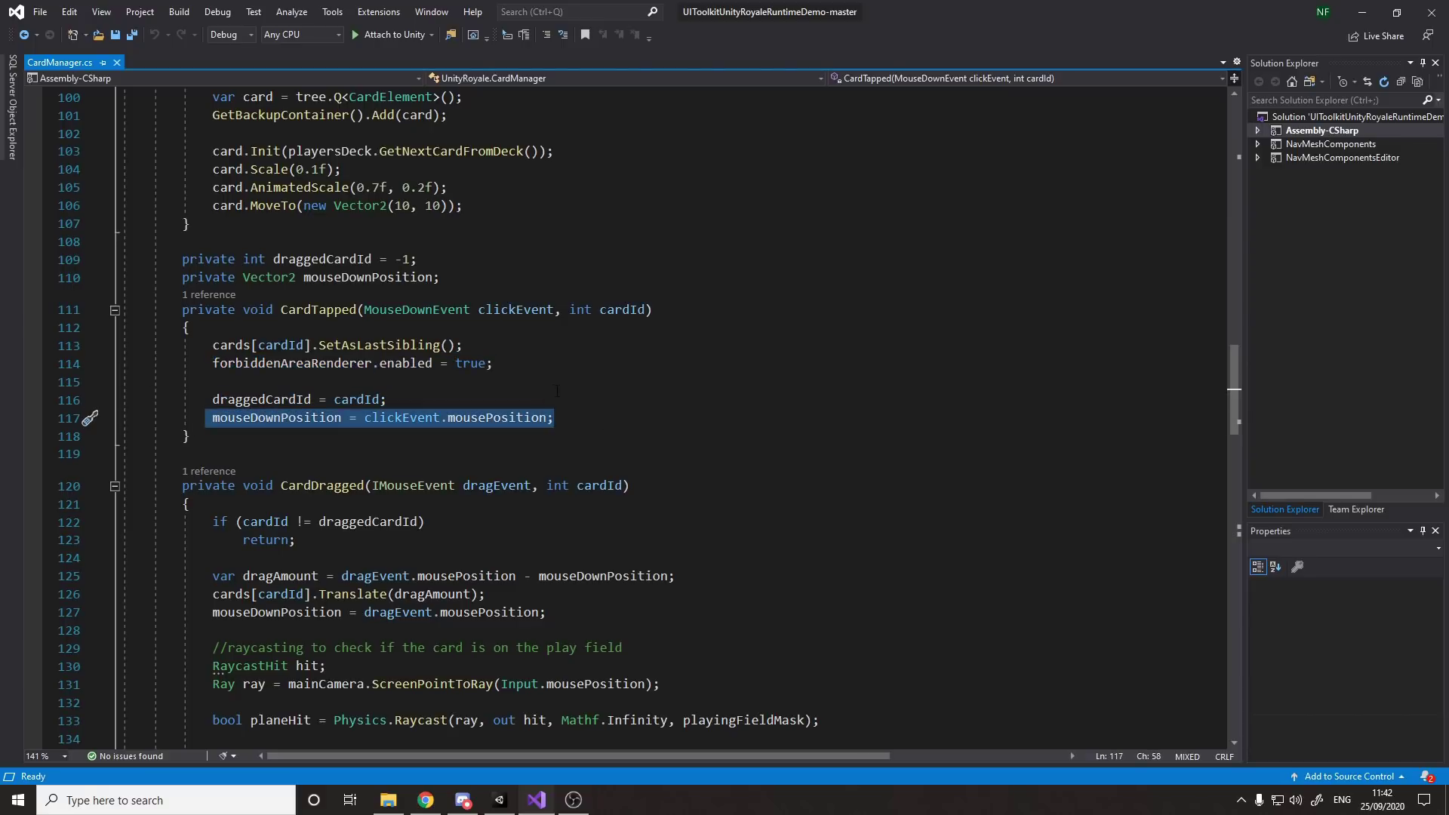
{"action": "scroll", "coordinate": [558, 386], "scroll_direction": "up", "scroll_amount": 2}
{"action": "scroll", "coordinate": [559, 386], "scroll_direction": "down", "scroll_amount": 6}
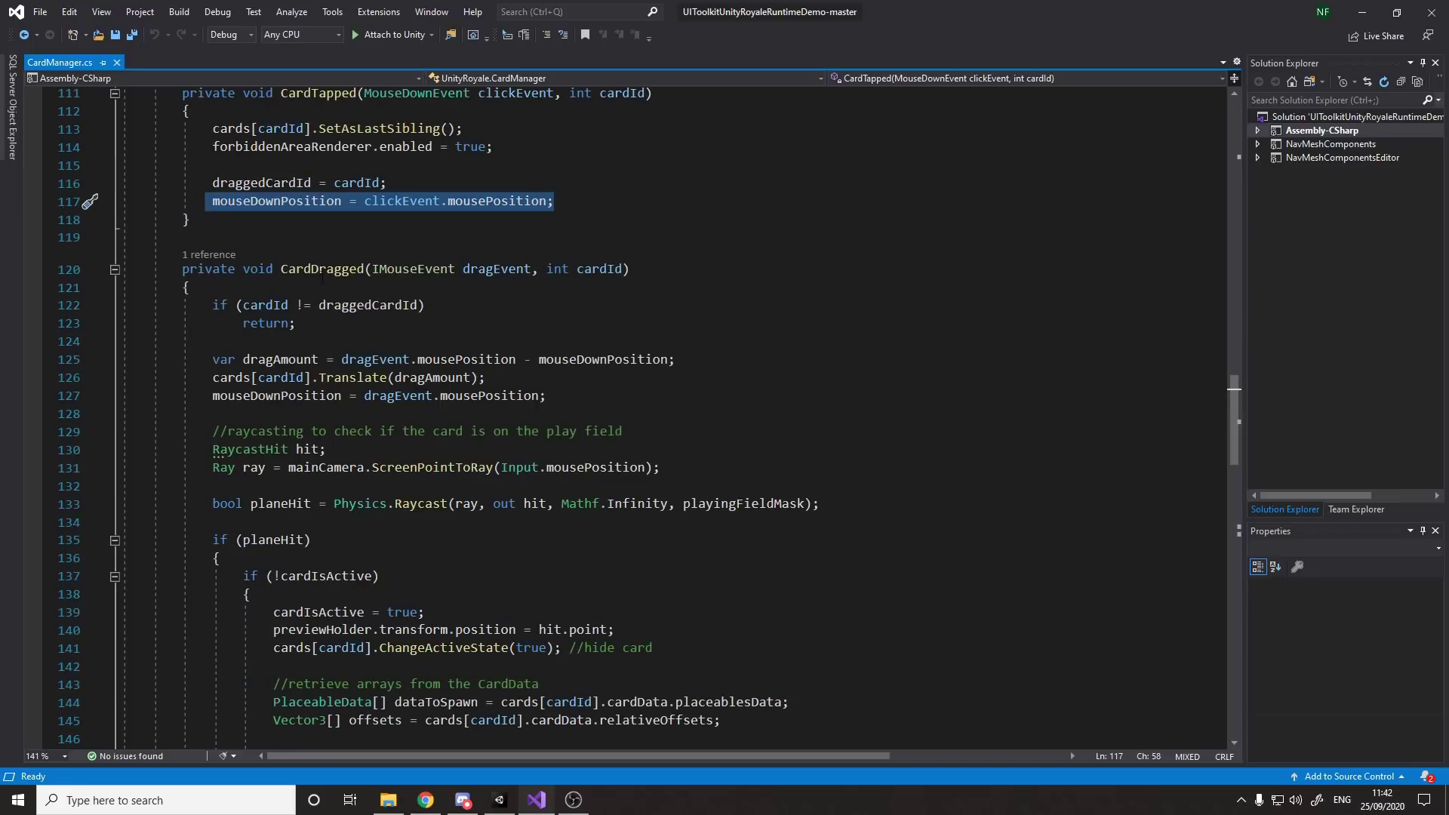
{"action": "double_click", "coordinate": [323, 269]}
{"action": "scroll", "coordinate": [370, 341], "scroll_direction": "down", "scroll_amount": 2}
Highlight CardDragged's draggedCardId check, Translate line, card hiding and the Instantiate associatedPrefab preview loop.
{"action": "double_click", "coordinate": [372, 196]}
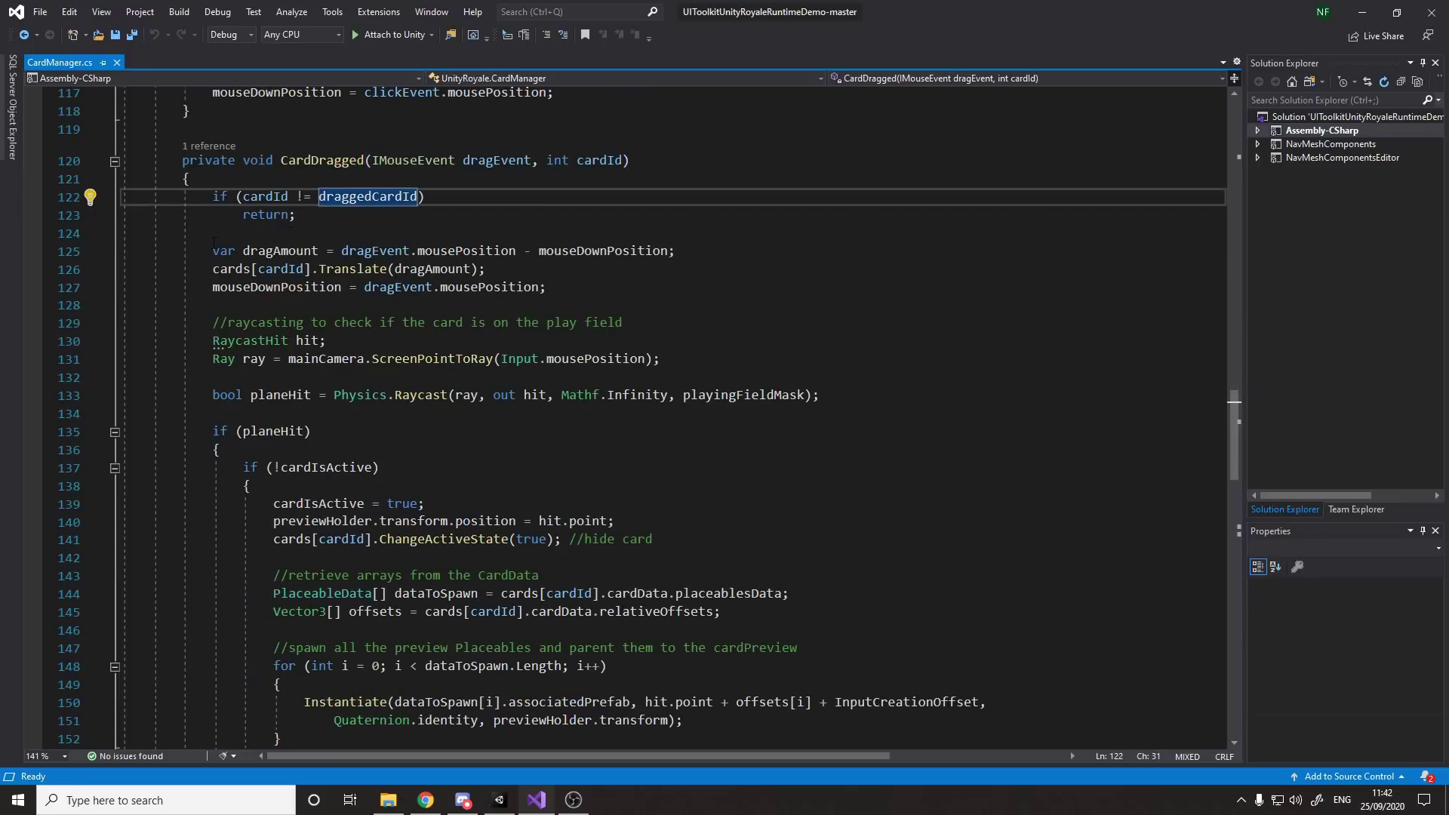
{"action": "left_click_drag", "start_coordinate": [123, 233], "coordinate": [727, 254]}
{"action": "left_click_drag", "start_coordinate": [486, 270], "coordinate": [217, 280]}
{"action": "scroll", "coordinate": [400, 288], "scroll_direction": "down", "scroll_amount": 2}
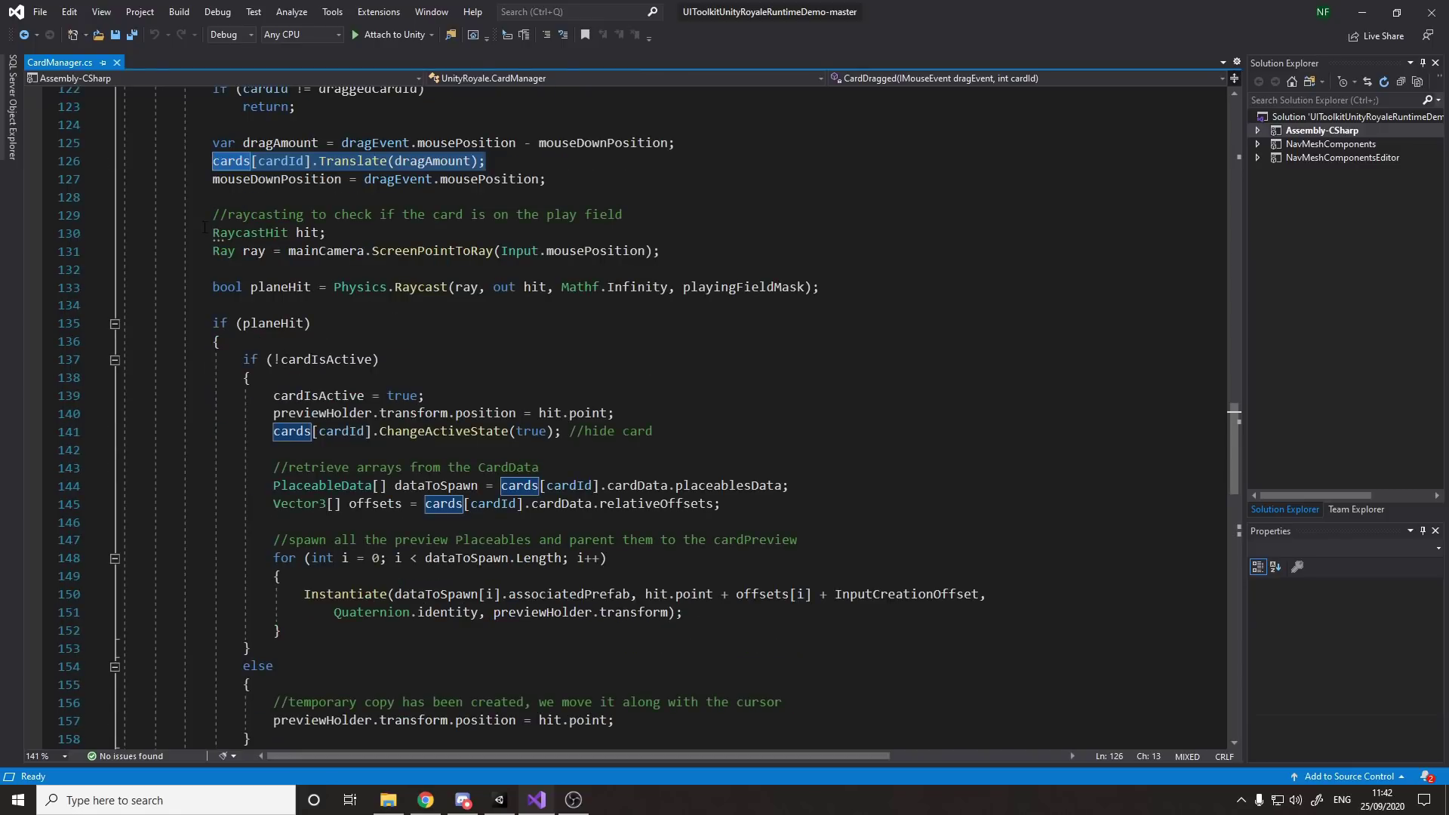
{"action": "scroll", "coordinate": [650, 416], "scroll_direction": "down", "scroll_amount": 1}
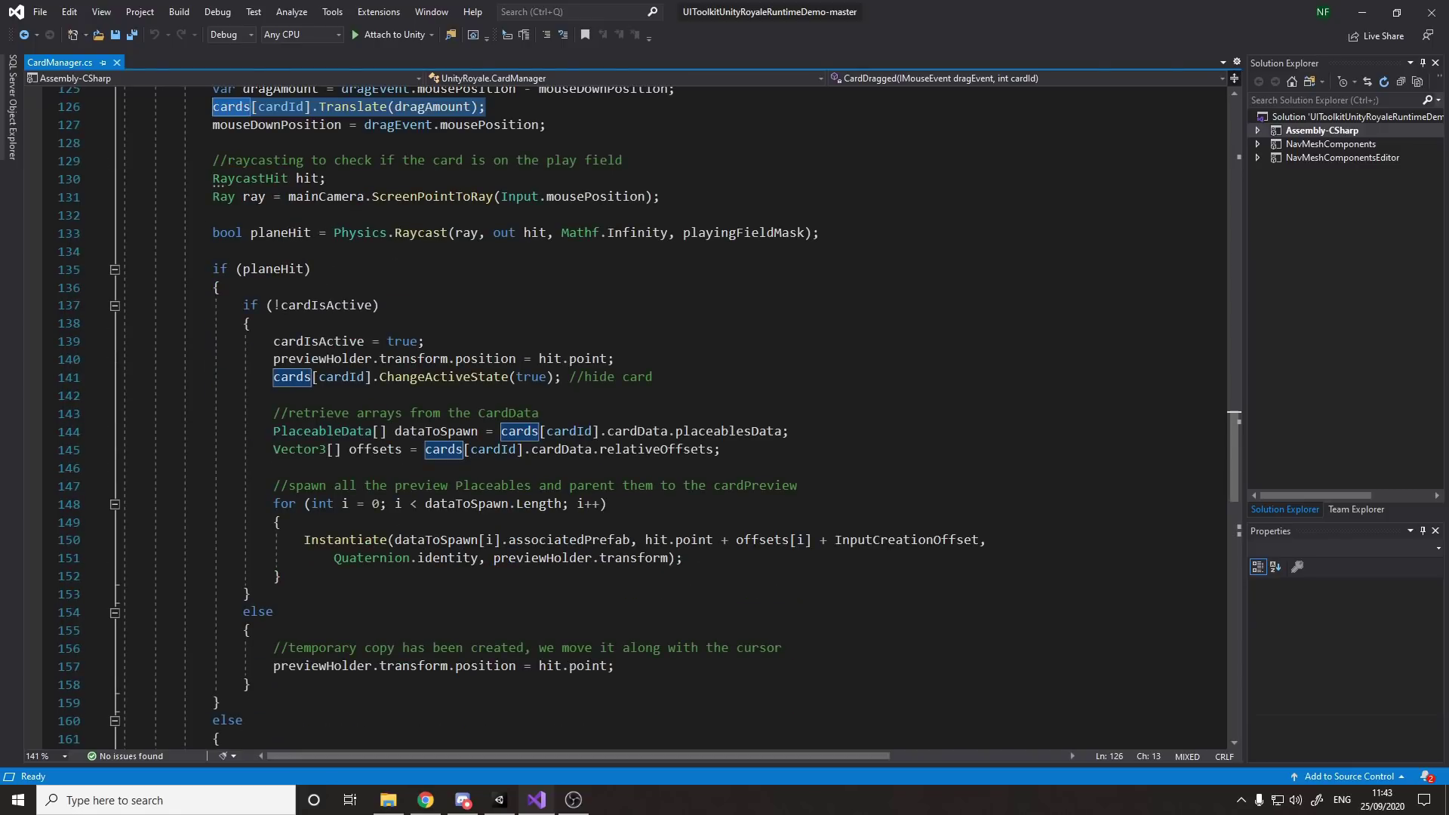
{"action": "left_click_drag", "start_coordinate": [273, 377], "coordinate": [654, 377]}
{"action": "left_click_drag", "start_coordinate": [279, 431], "coordinate": [507, 559]}
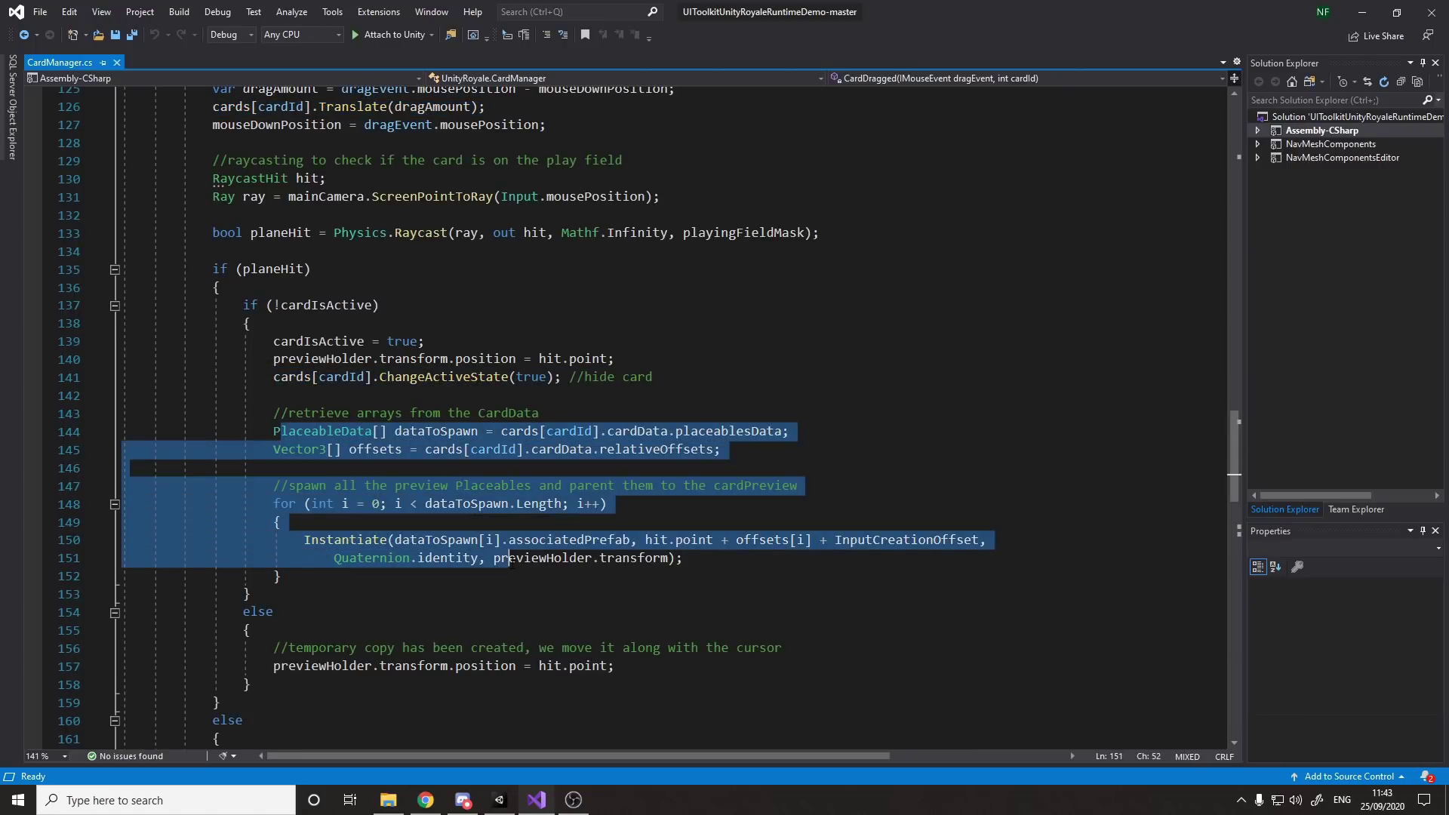
{"action": "left_click", "coordinate": [384, 539]}
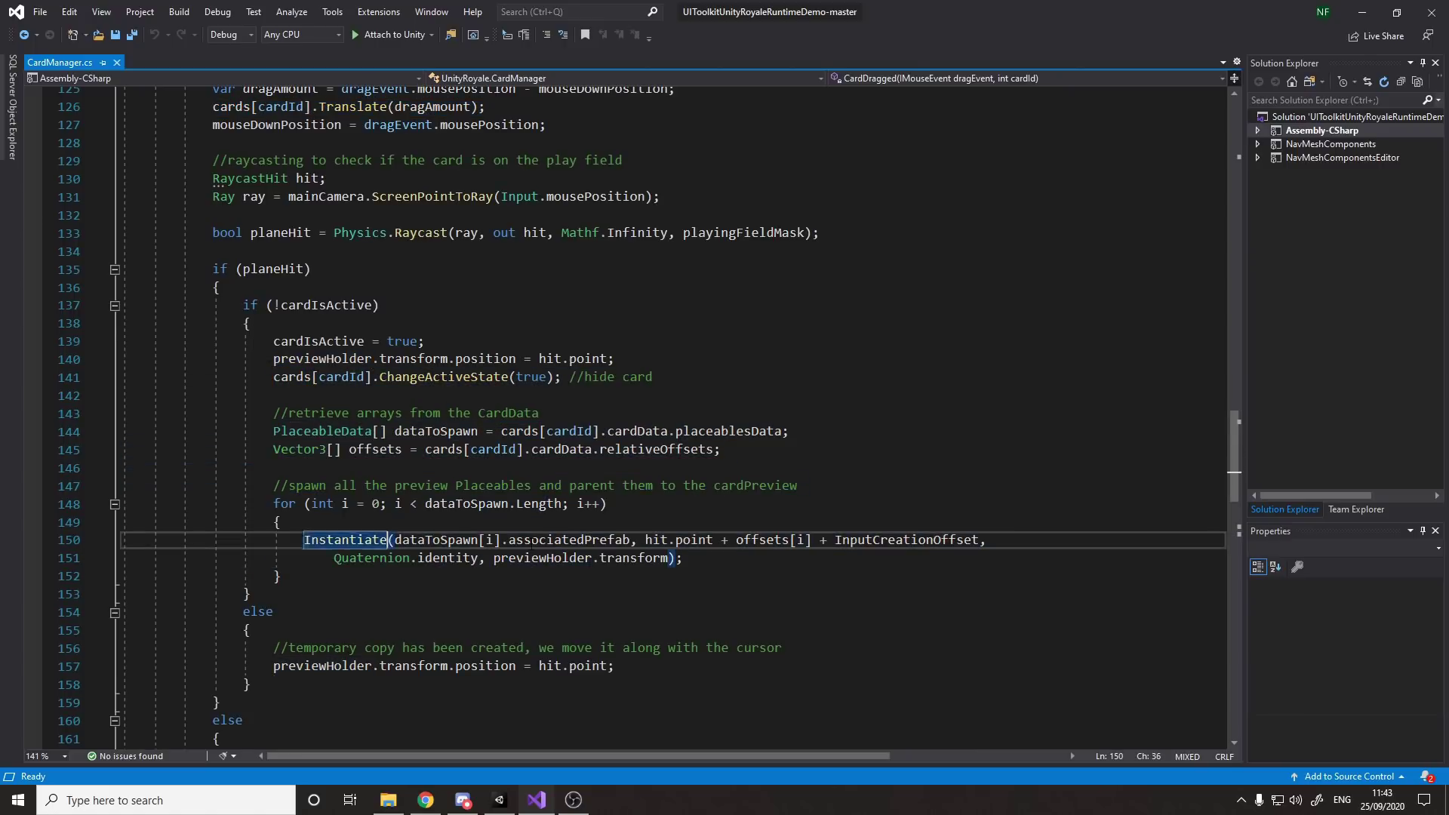
{"action": "left_click", "coordinate": [532, 539]}
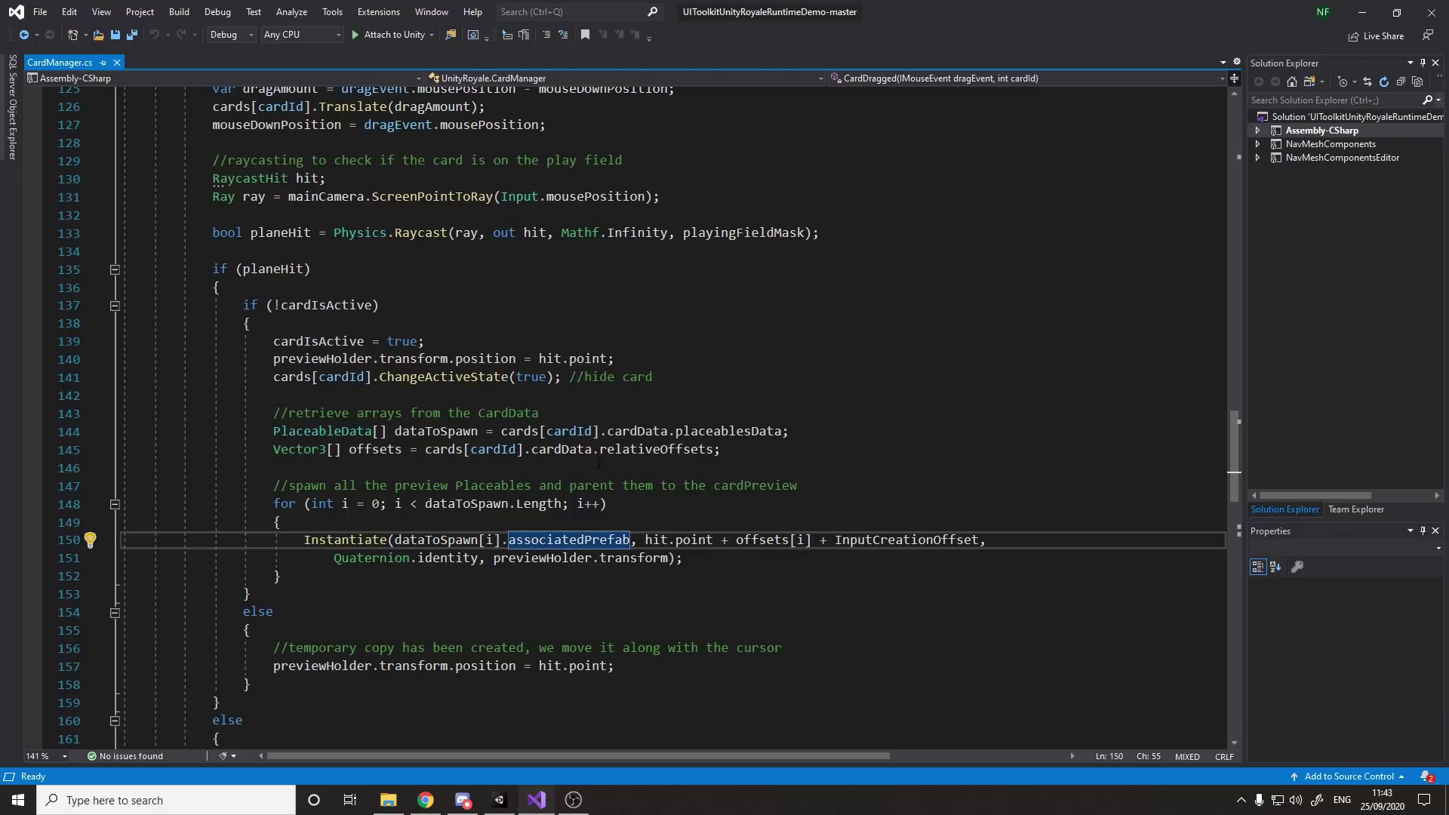
Highlight the cardPreview parenting comment and the existing-preview move code, then scroll to CardReleased and back.
{"action": "scroll", "coordinate": [598, 462], "scroll_direction": "down", "scroll_amount": 2}
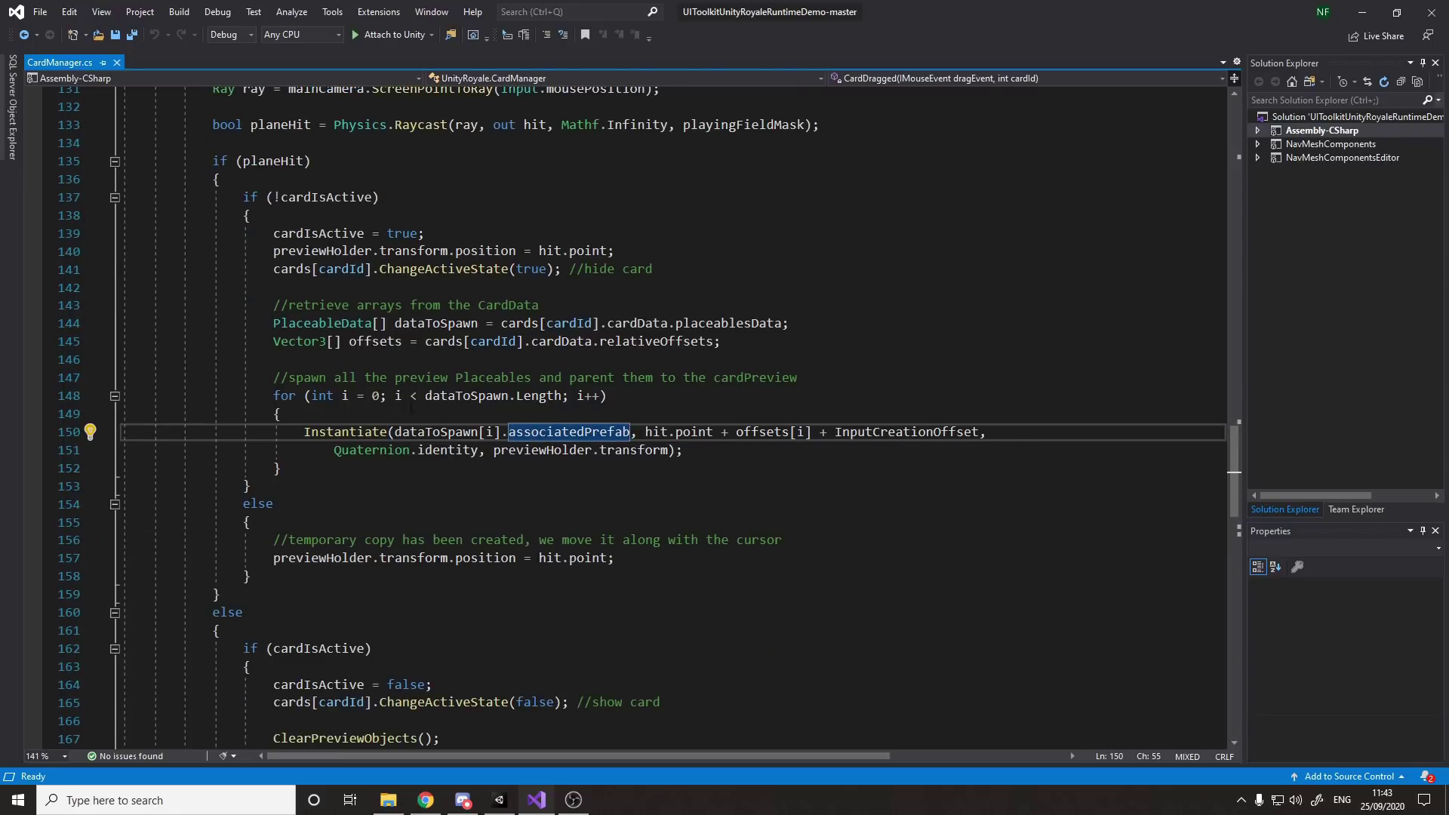
{"action": "left_click_drag", "start_coordinate": [518, 379], "coordinate": [828, 386]}
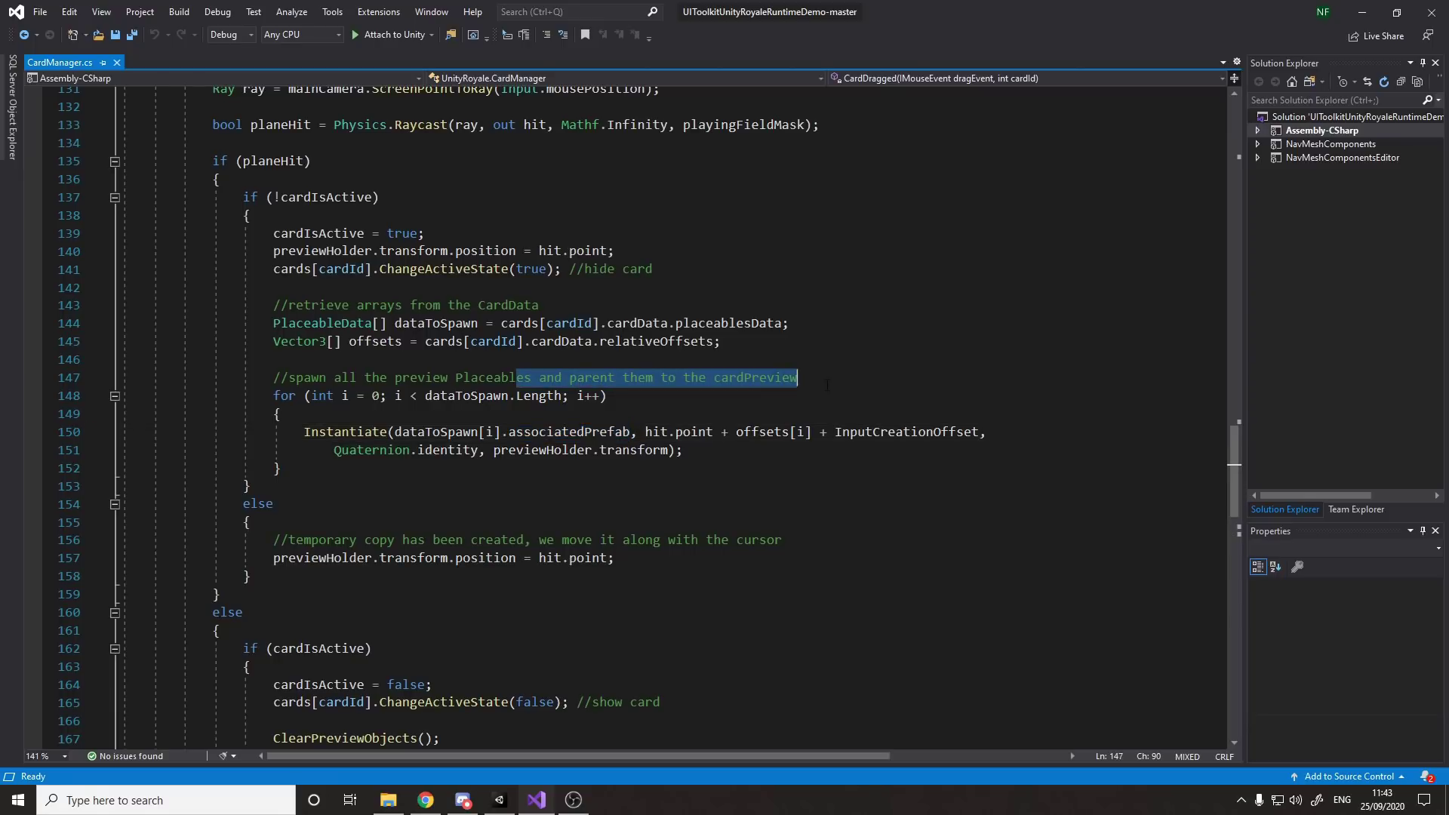
{"action": "left_click", "coordinate": [827, 381]}
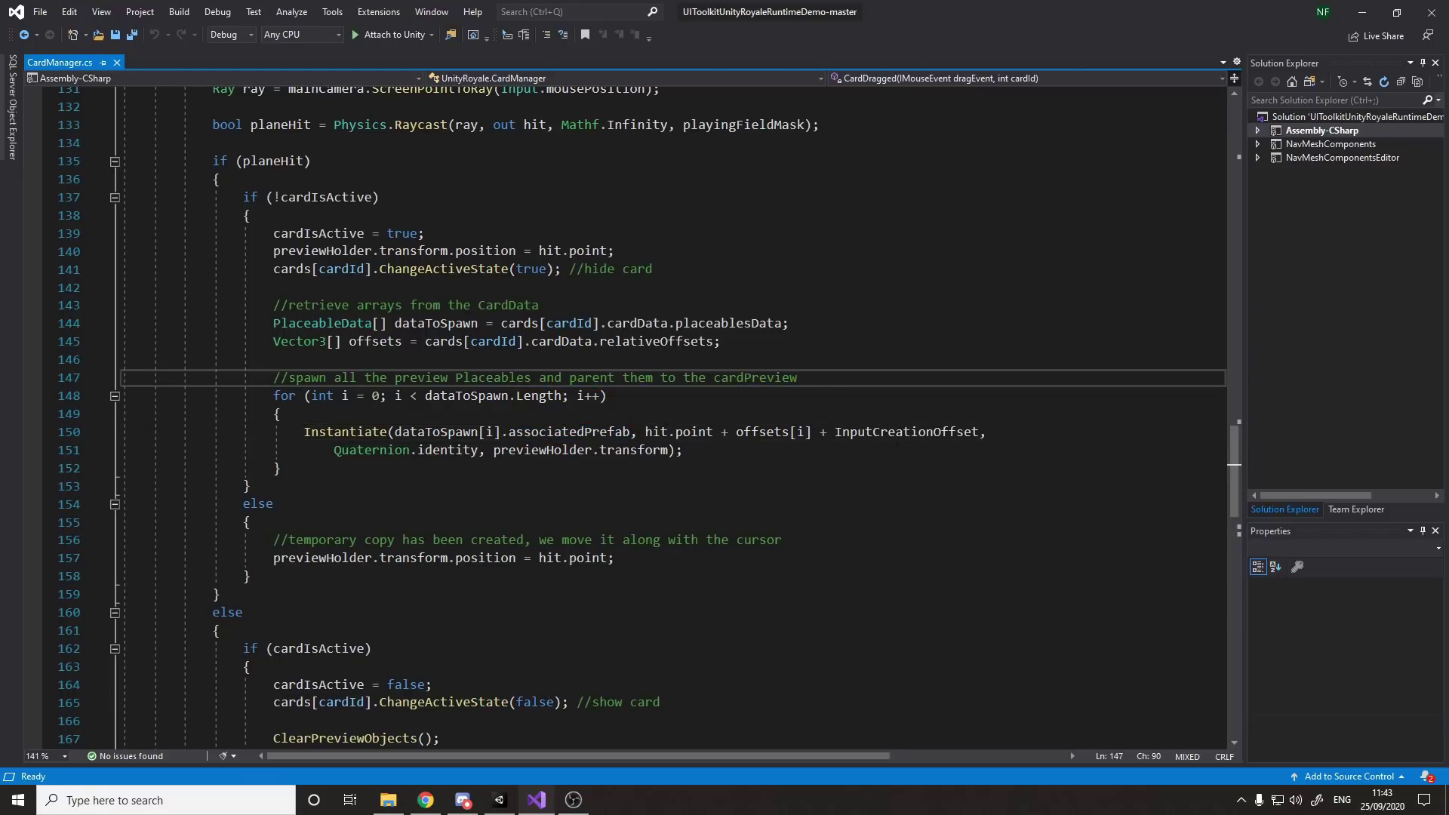
{"action": "left_click_drag", "start_coordinate": [463, 540], "coordinate": [615, 559]}
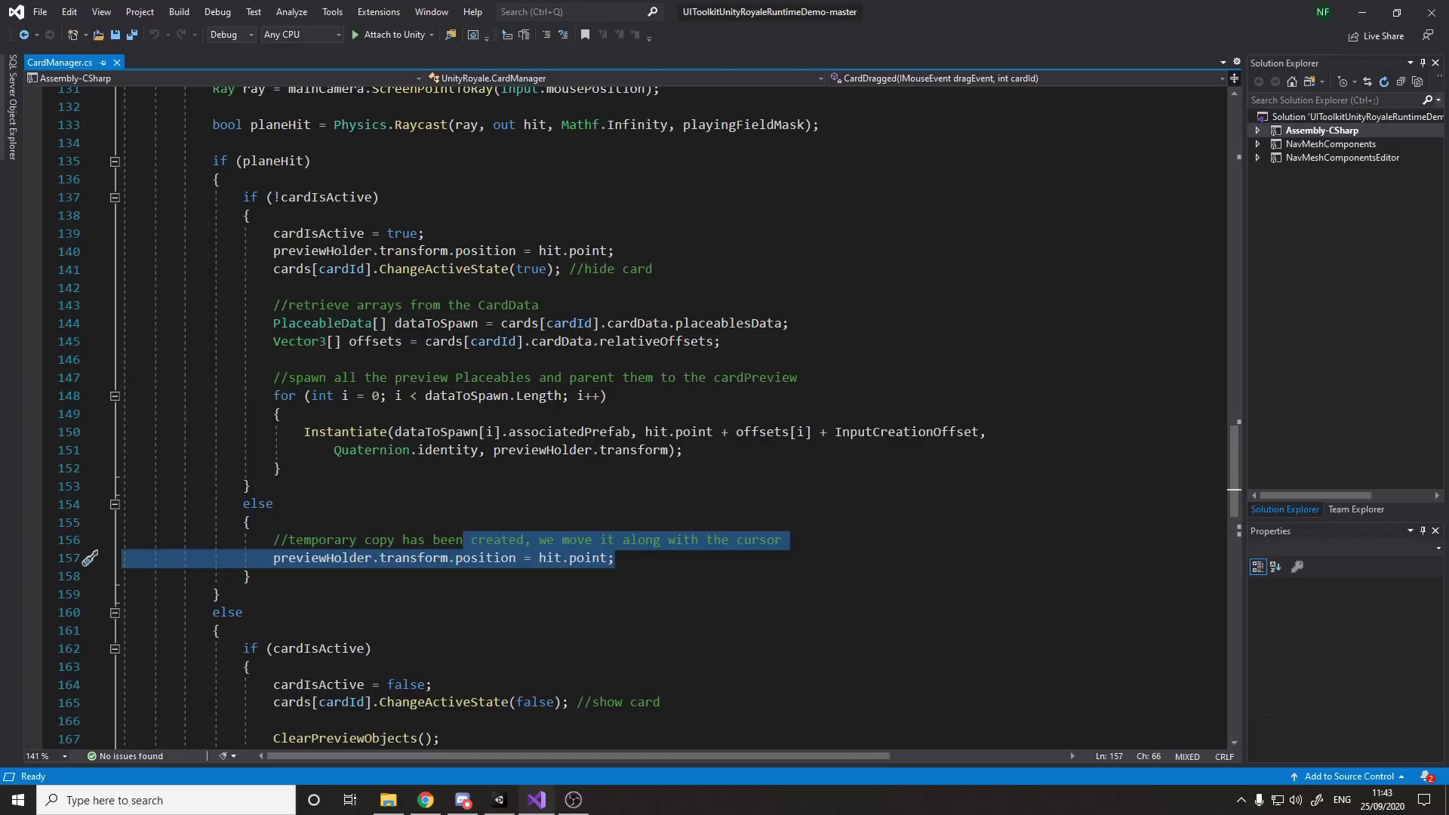
{"action": "scroll", "coordinate": [460, 405], "scroll_direction": "down", "scroll_amount": 2}
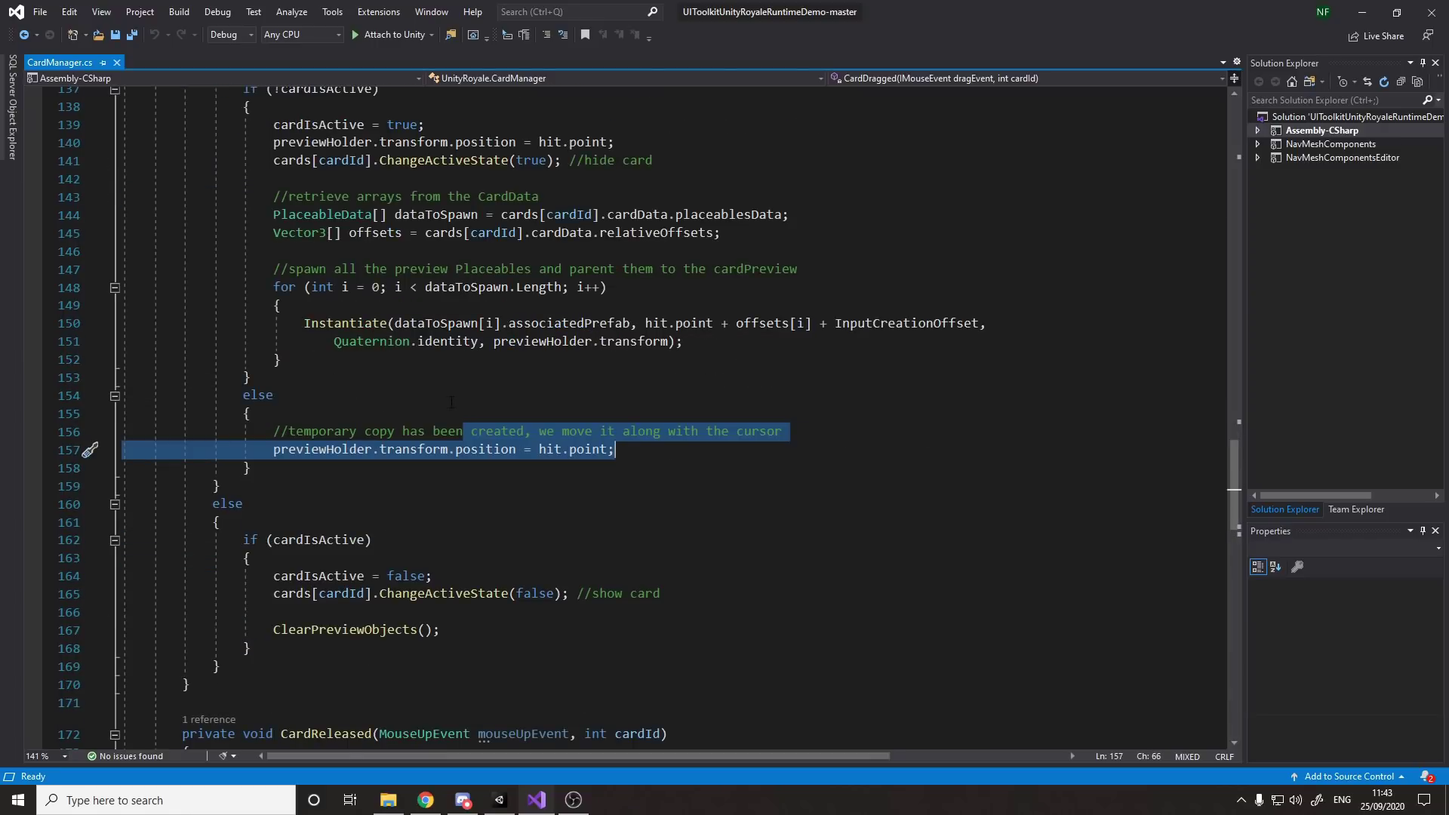
{"action": "scroll", "coordinate": [451, 402], "scroll_direction": "down", "scroll_amount": 7}
{"action": "scroll", "coordinate": [434, 400], "scroll_direction": "down", "scroll_amount": 3}
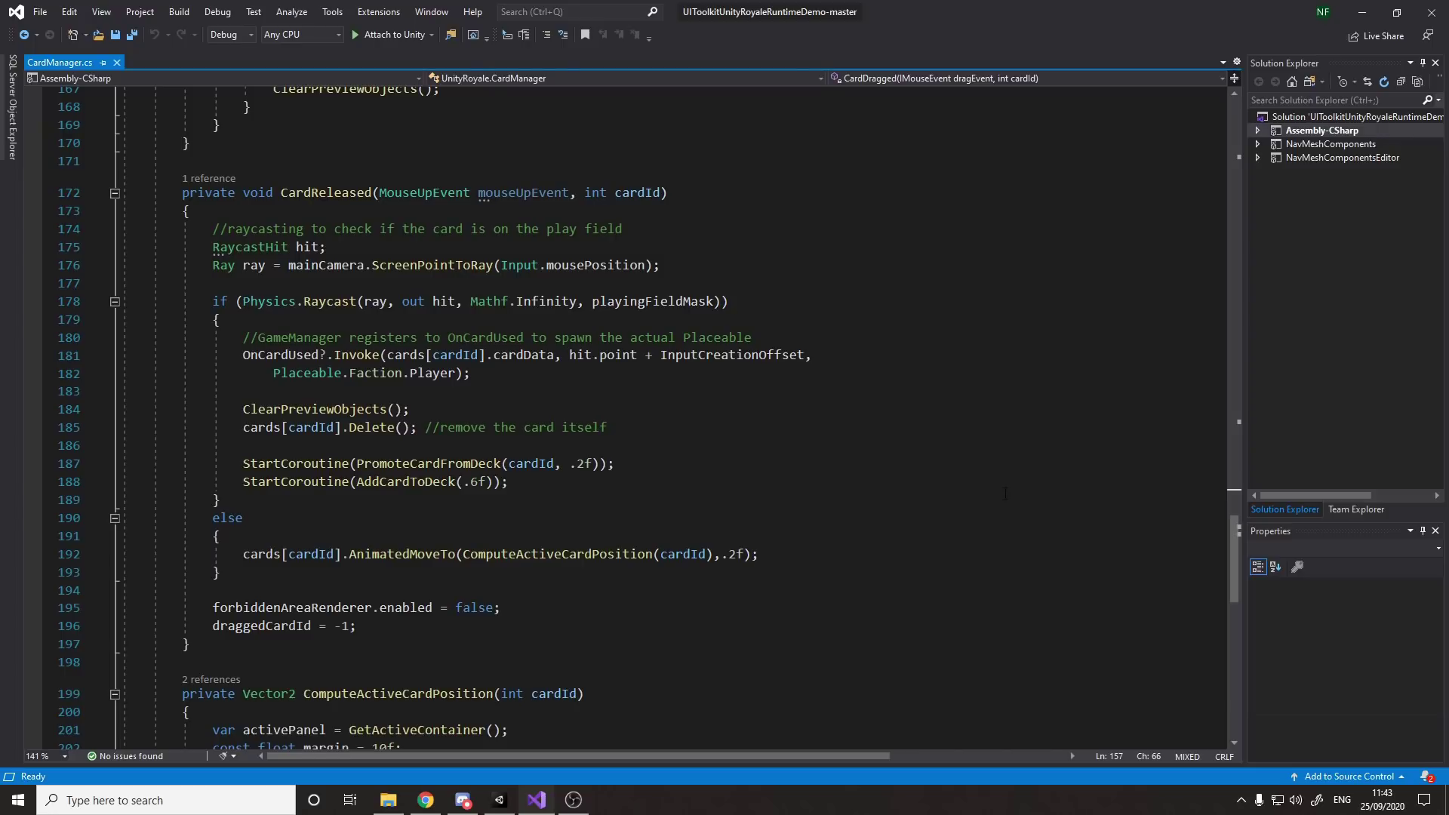
{"action": "scroll", "coordinate": [745, 483], "scroll_direction": "up", "scroll_amount": 15}
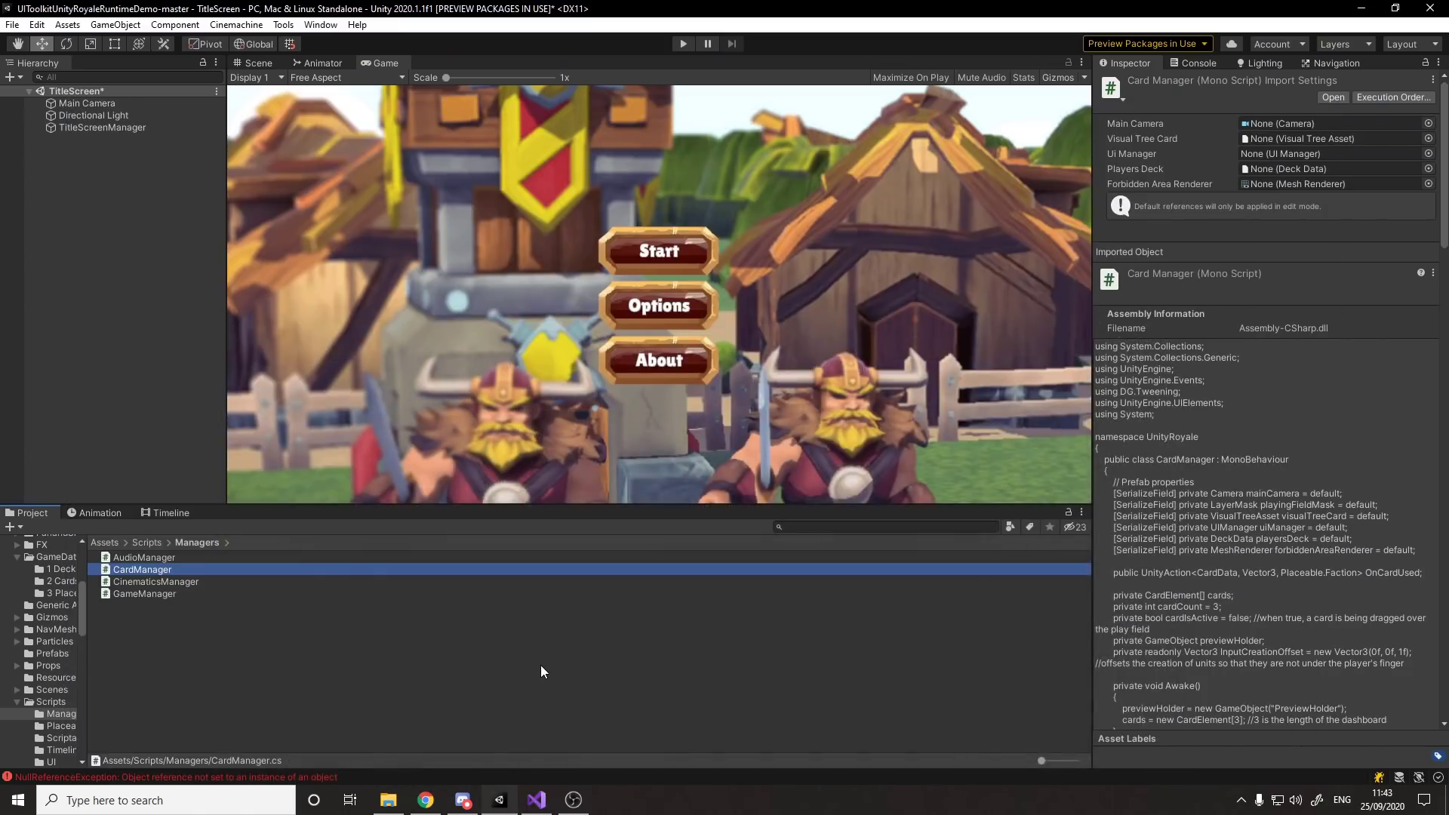
{"action": "left_click", "coordinate": [541, 665]}
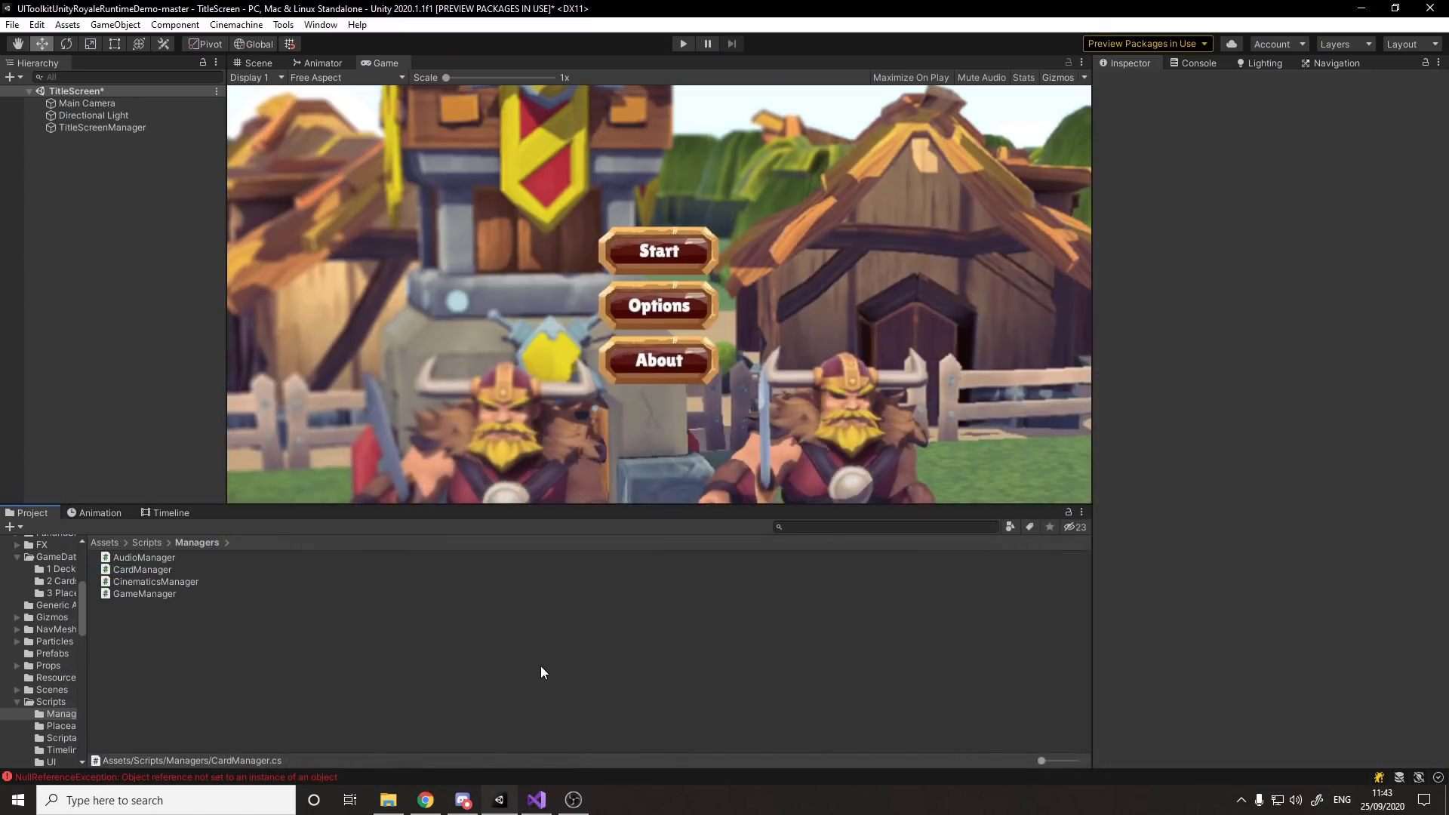